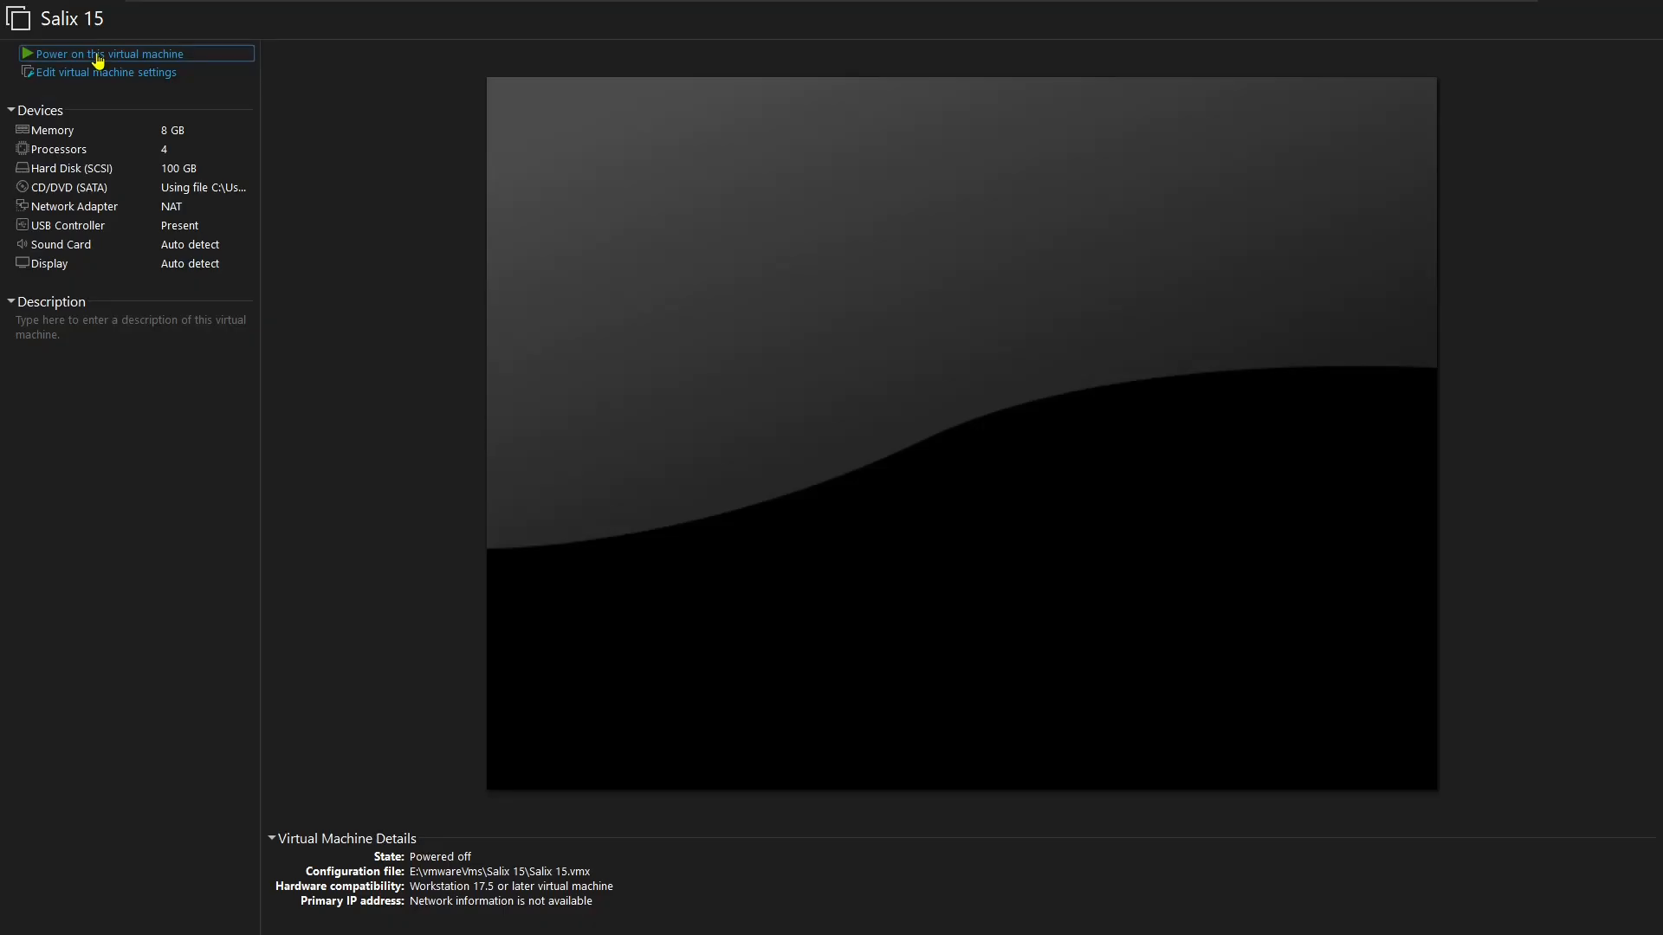
Step: Power on the Salix 15 virtual machine in VMware and wait for the GRUB boot menu
left_click(97, 56)
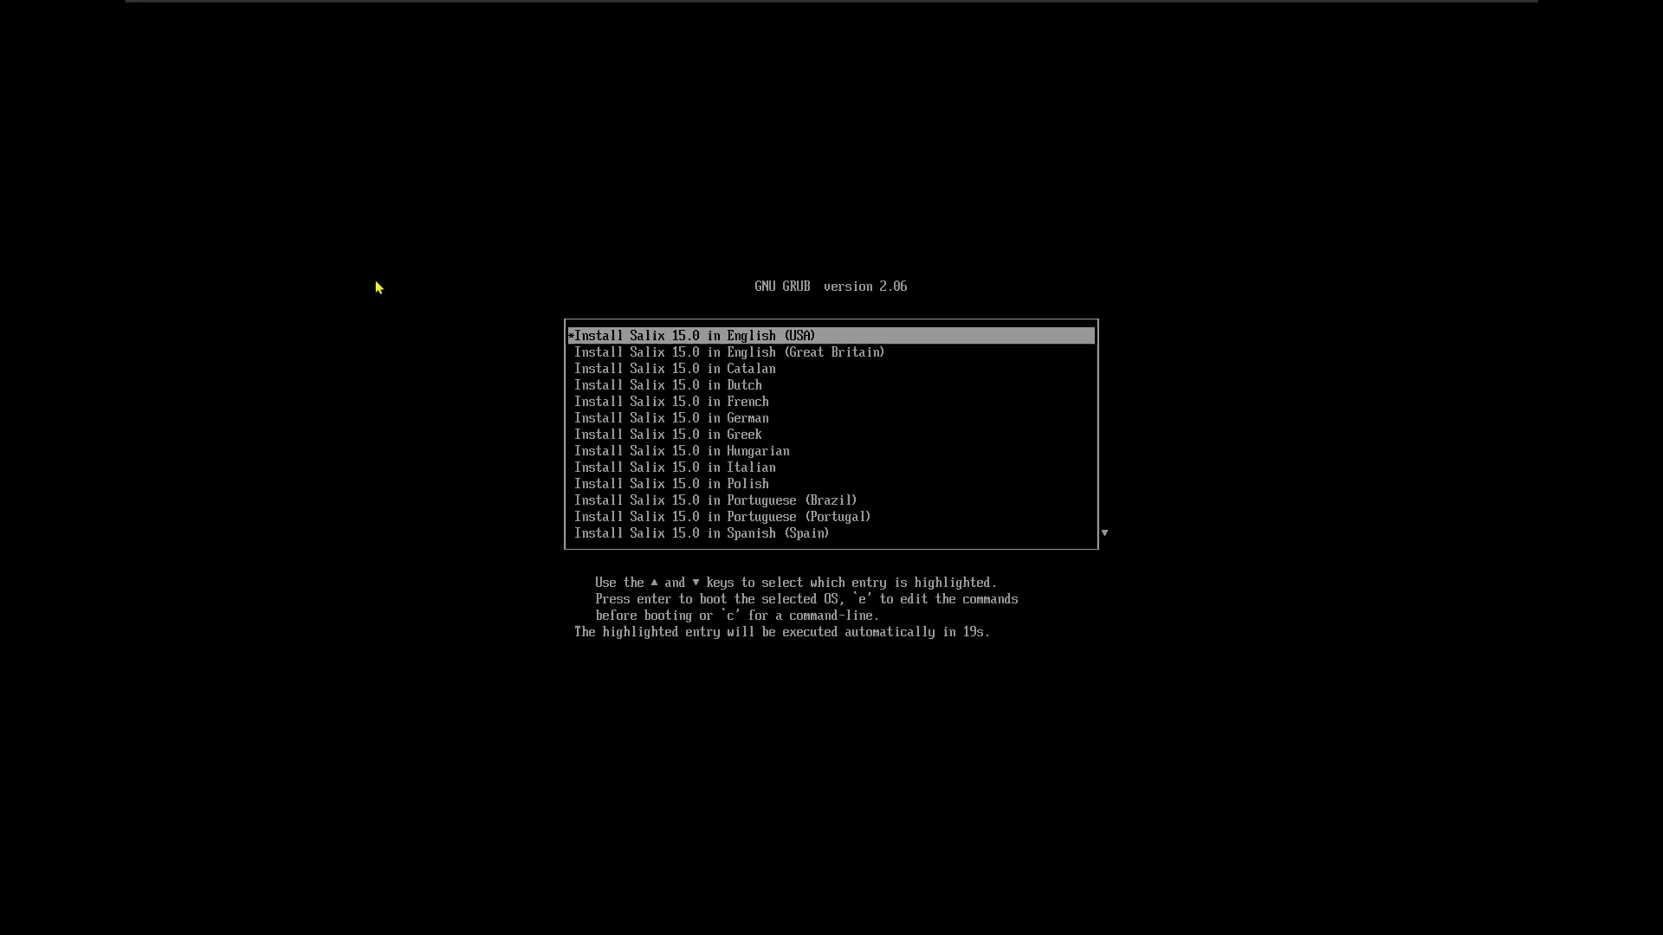
Step: Boot the English (USA) installer entry and enter cfdisk /dev/sda at the root prompt
left_click(376, 282)
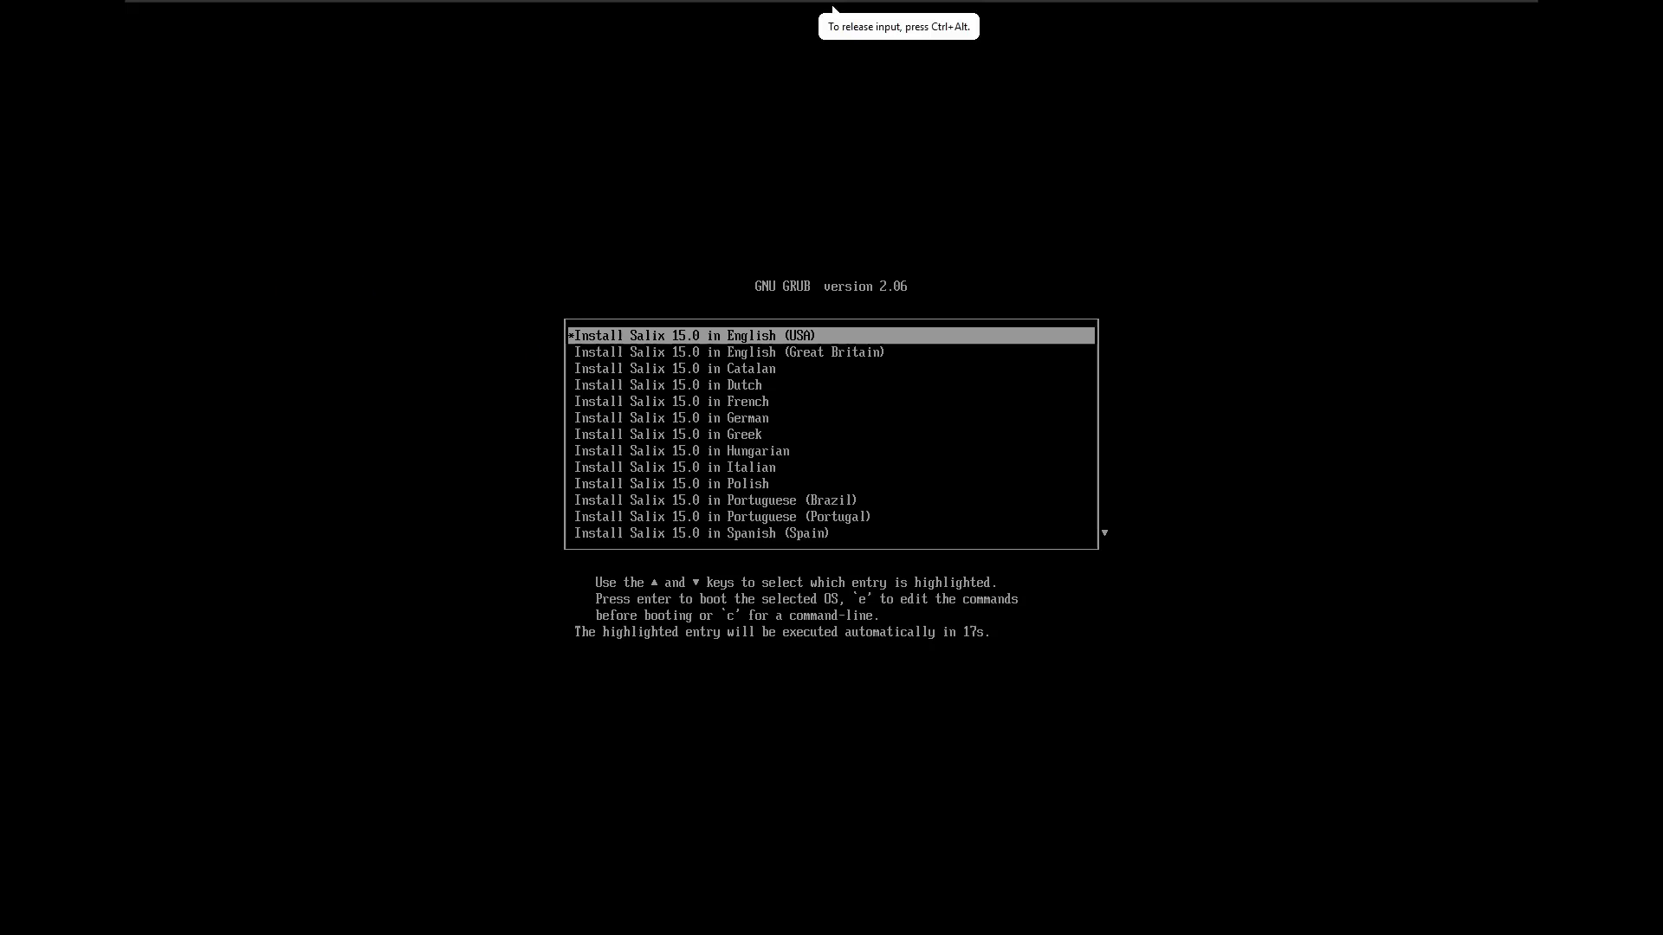
key("Return")
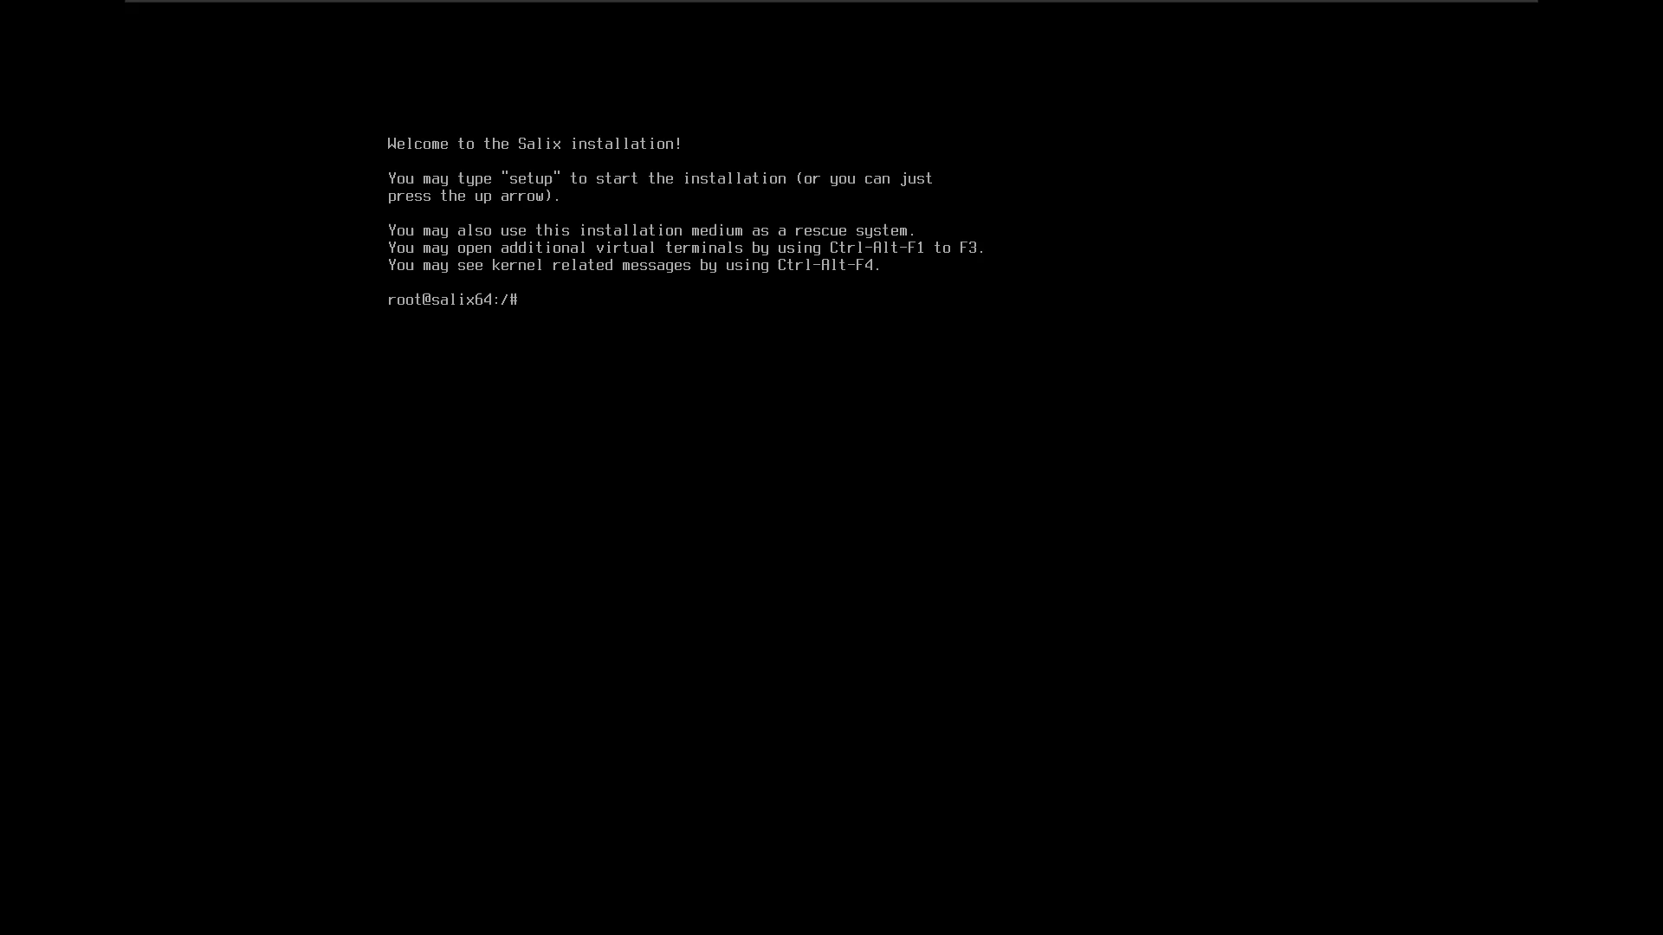
type("cfdisk /dev/sda")
Step: Create a GPT table on /dev/sda with 1G, 95G and 4G partitions
key("Return")
key("Return")
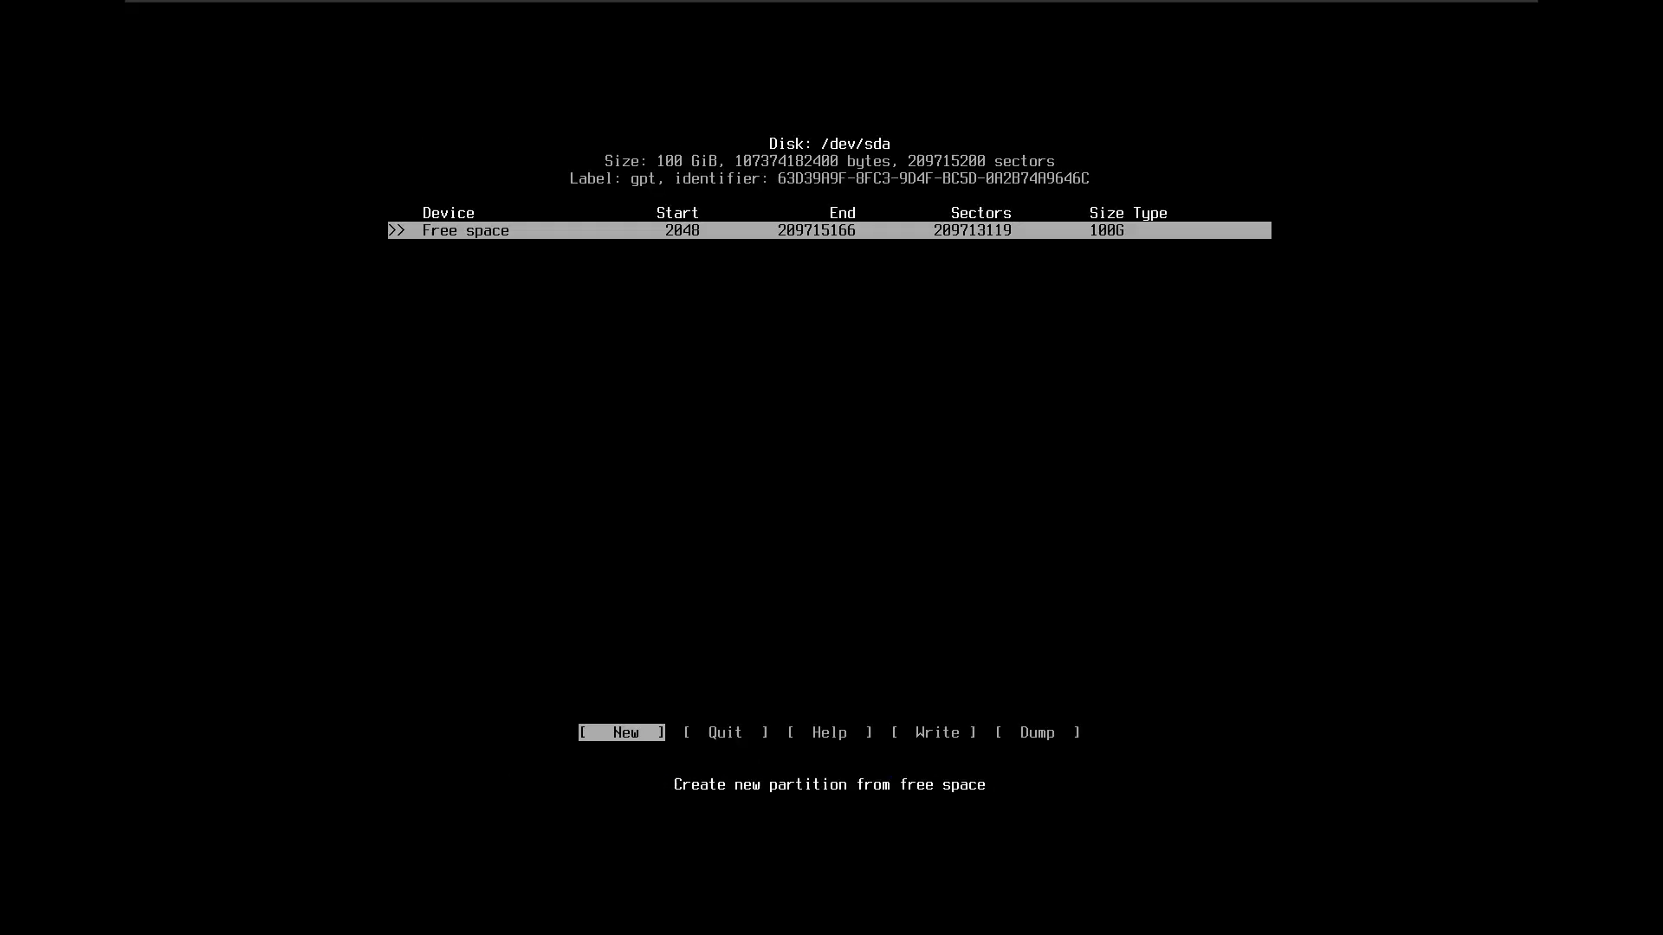
key("Return")
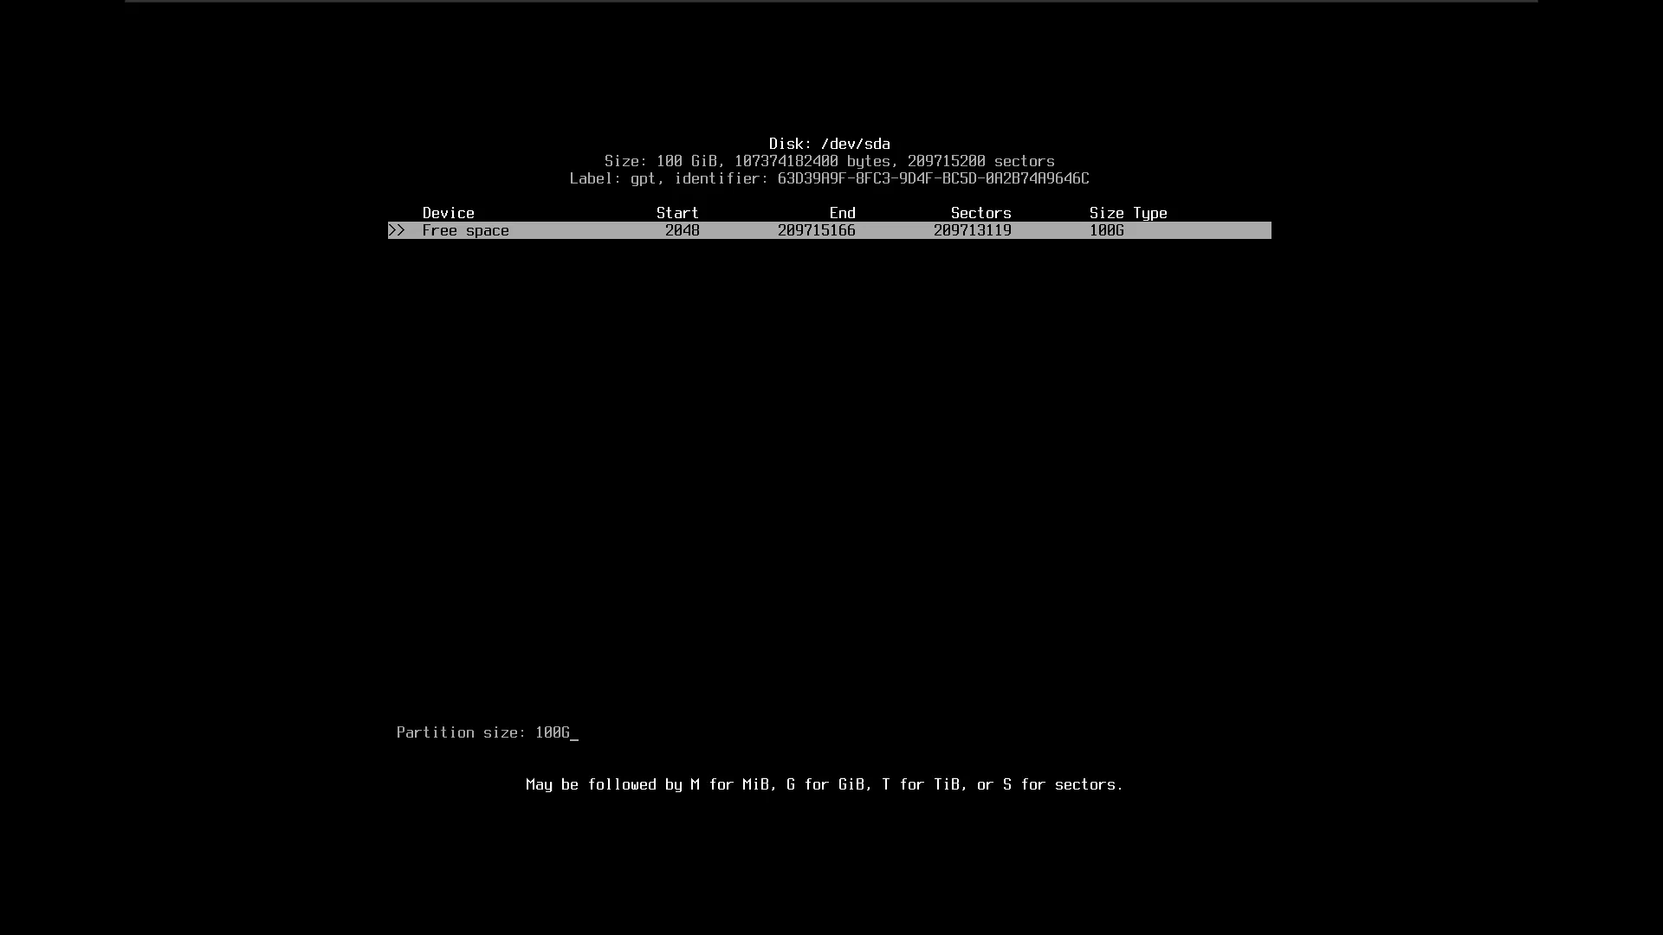
key("BackSpace")
key("BackSpace")
key("BackSpace")
type("G")
key("Return")
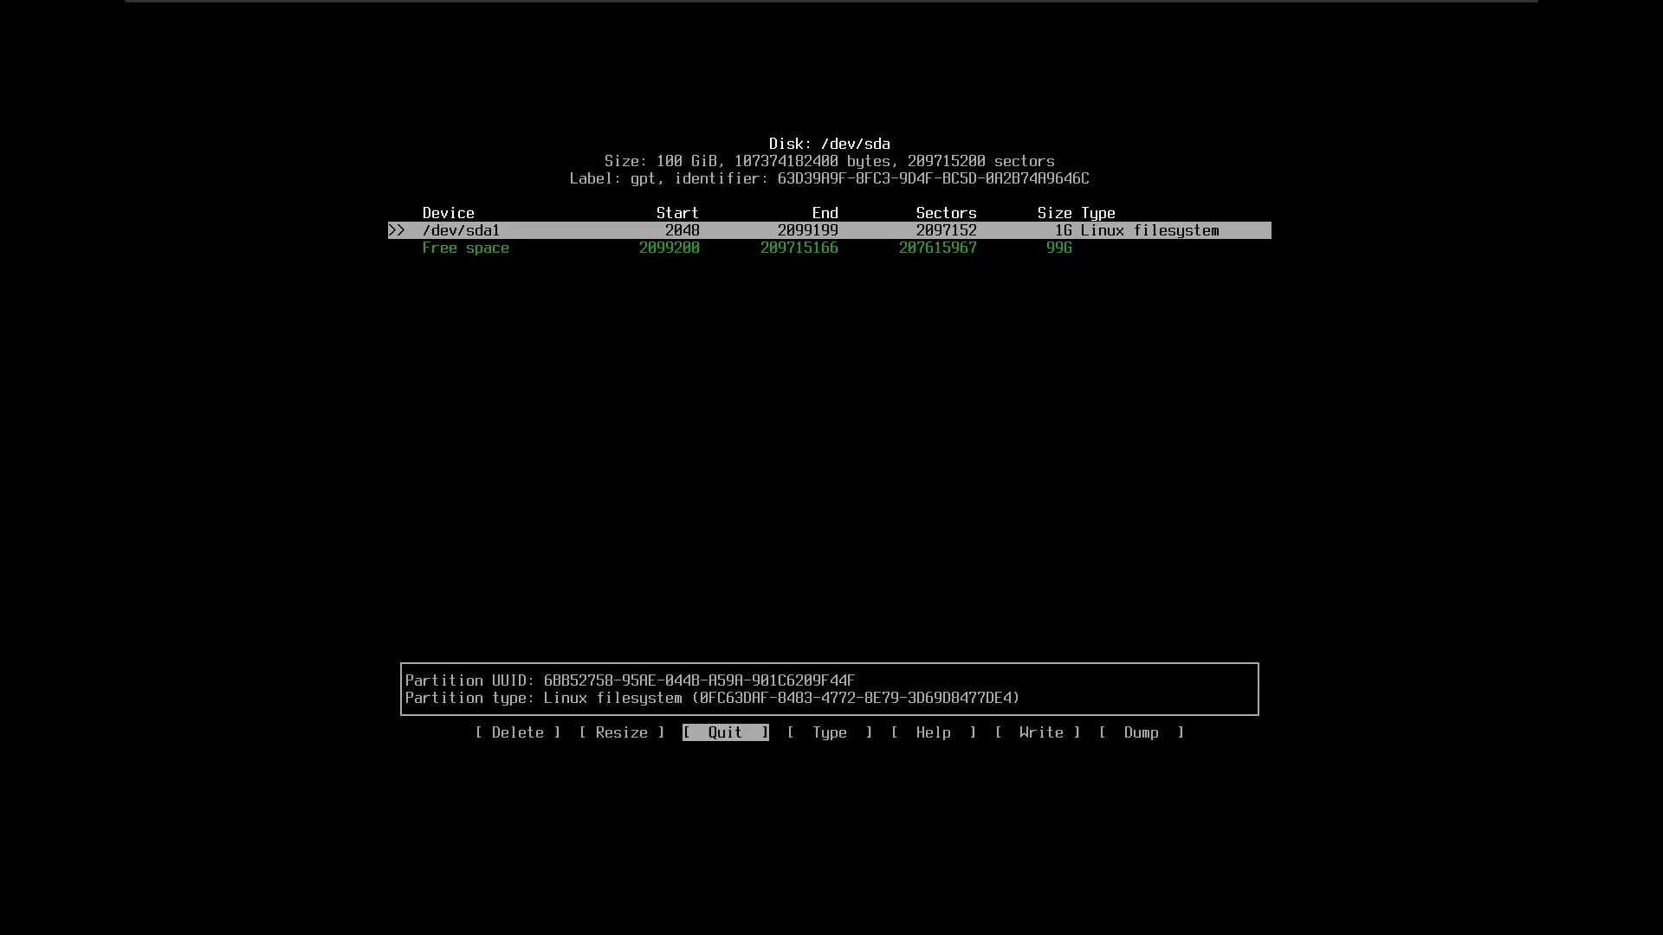
key("Down")
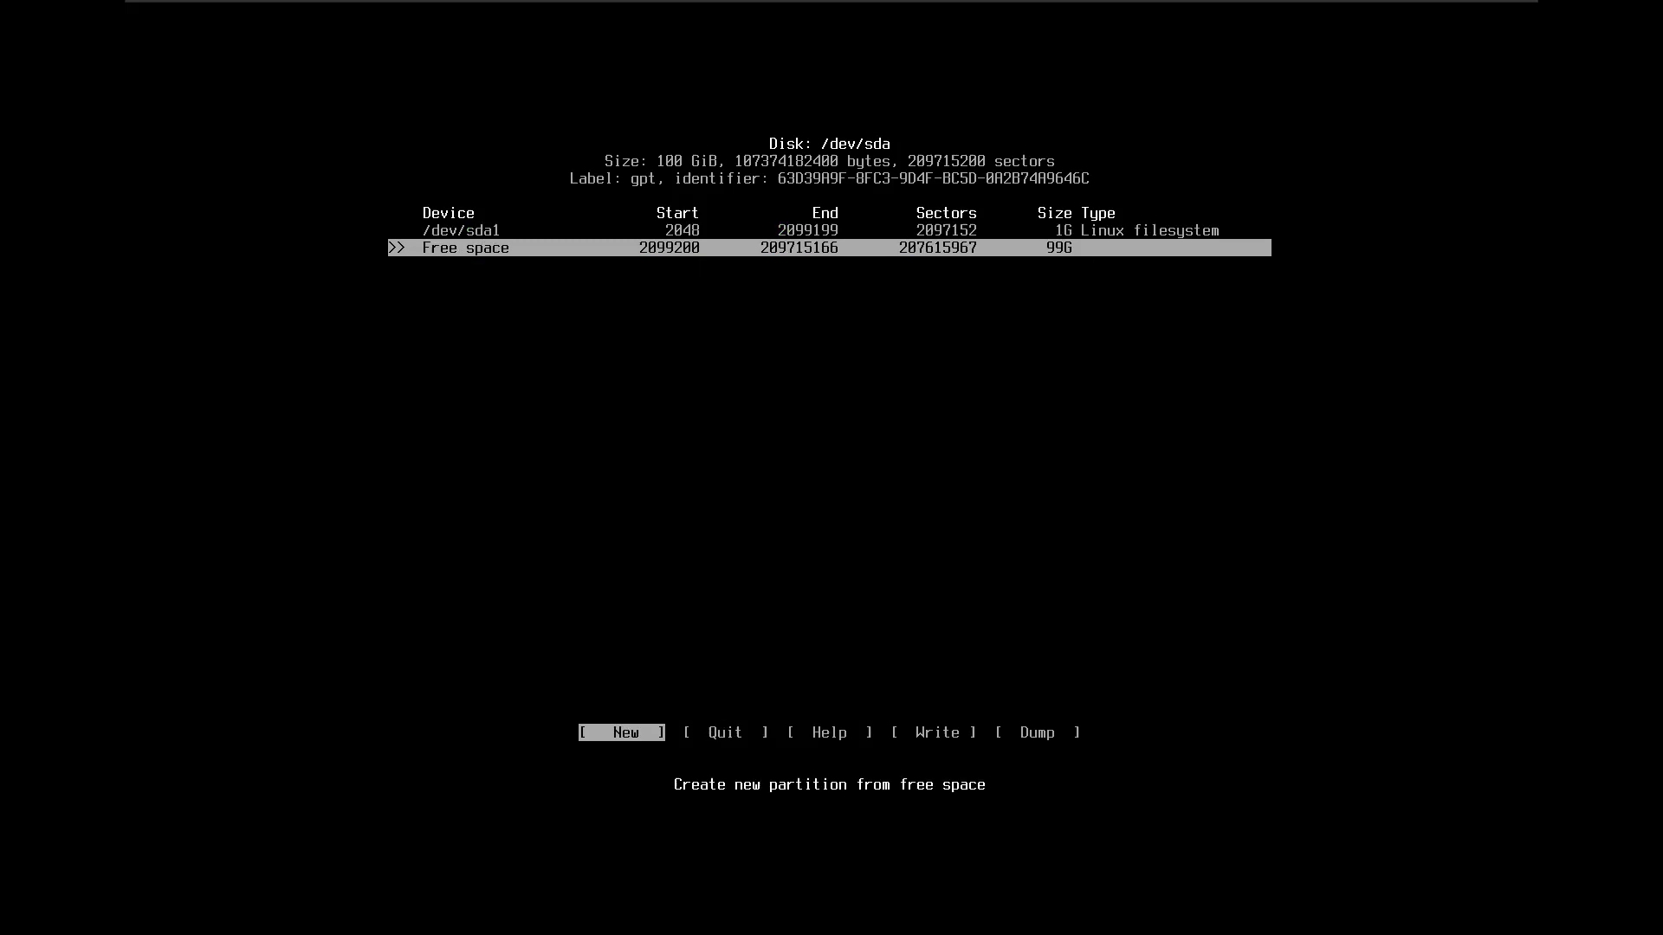
key("Return")
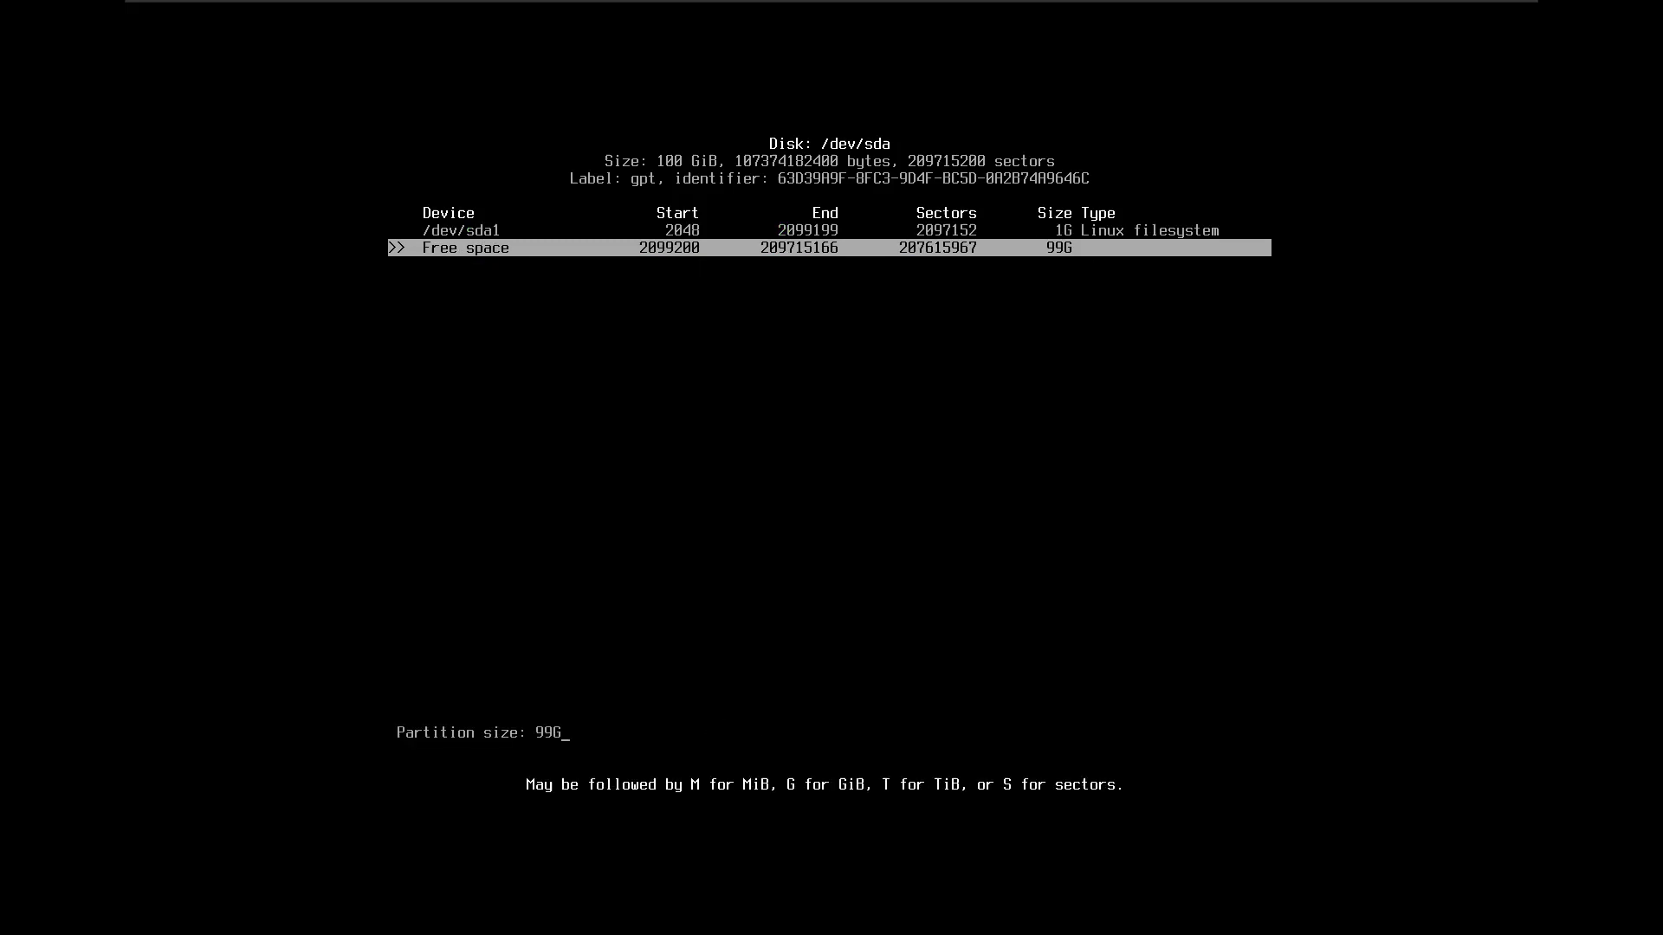
key("Left")
type("5")
key("Return")
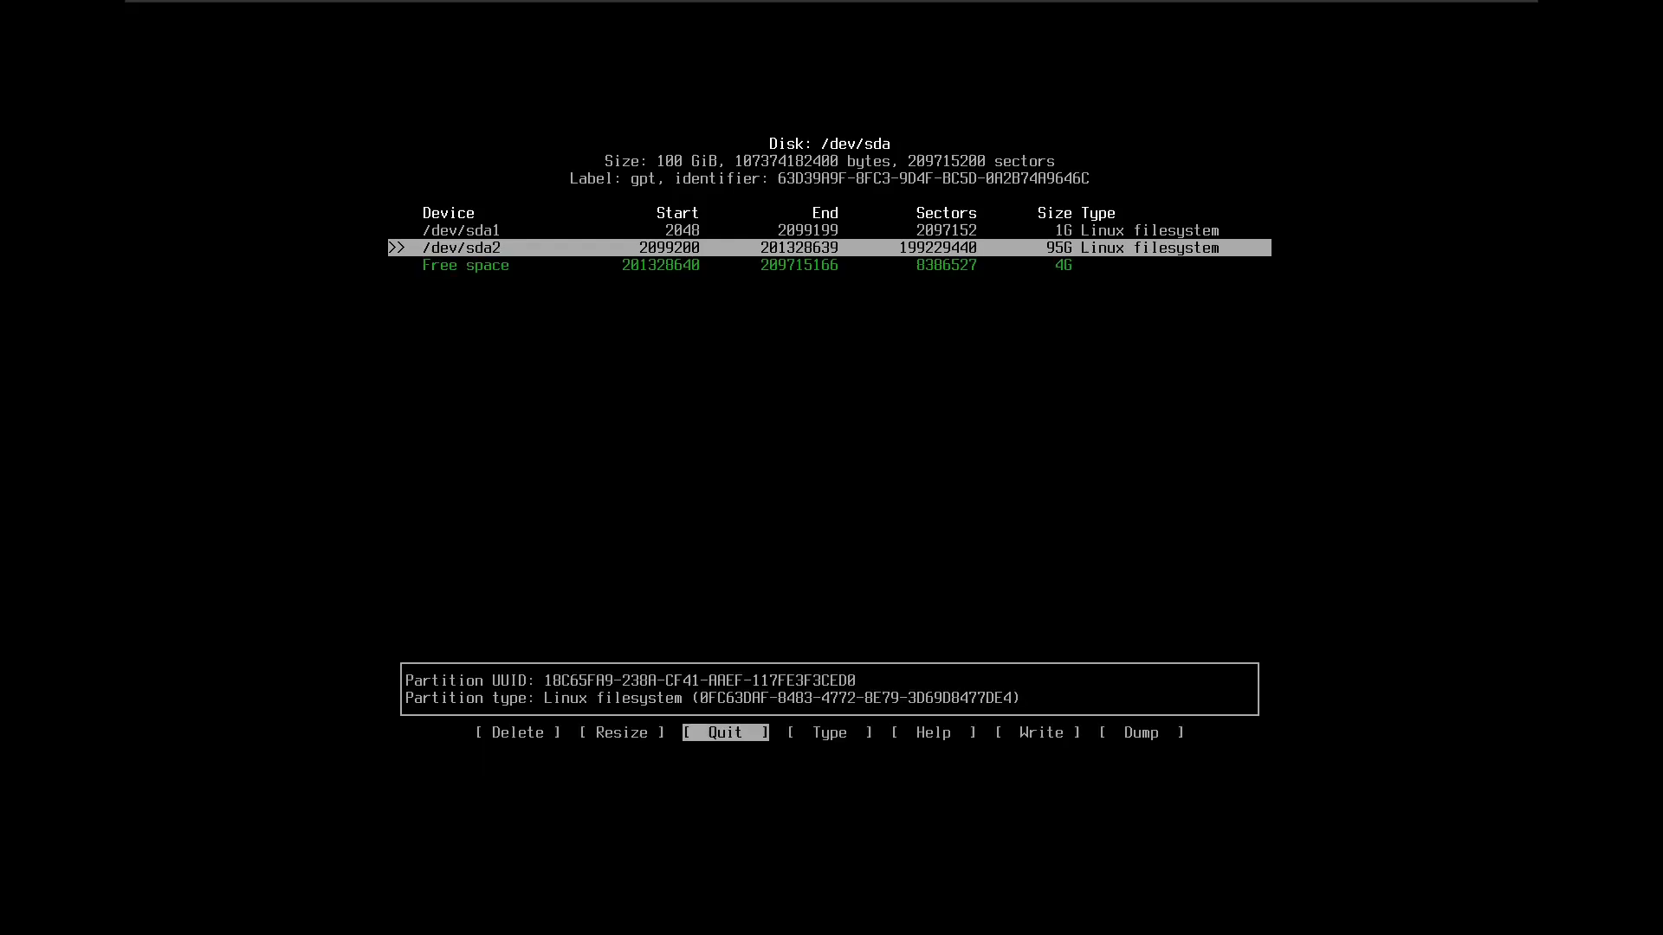
key("Down")
key("Return")
key("Return")
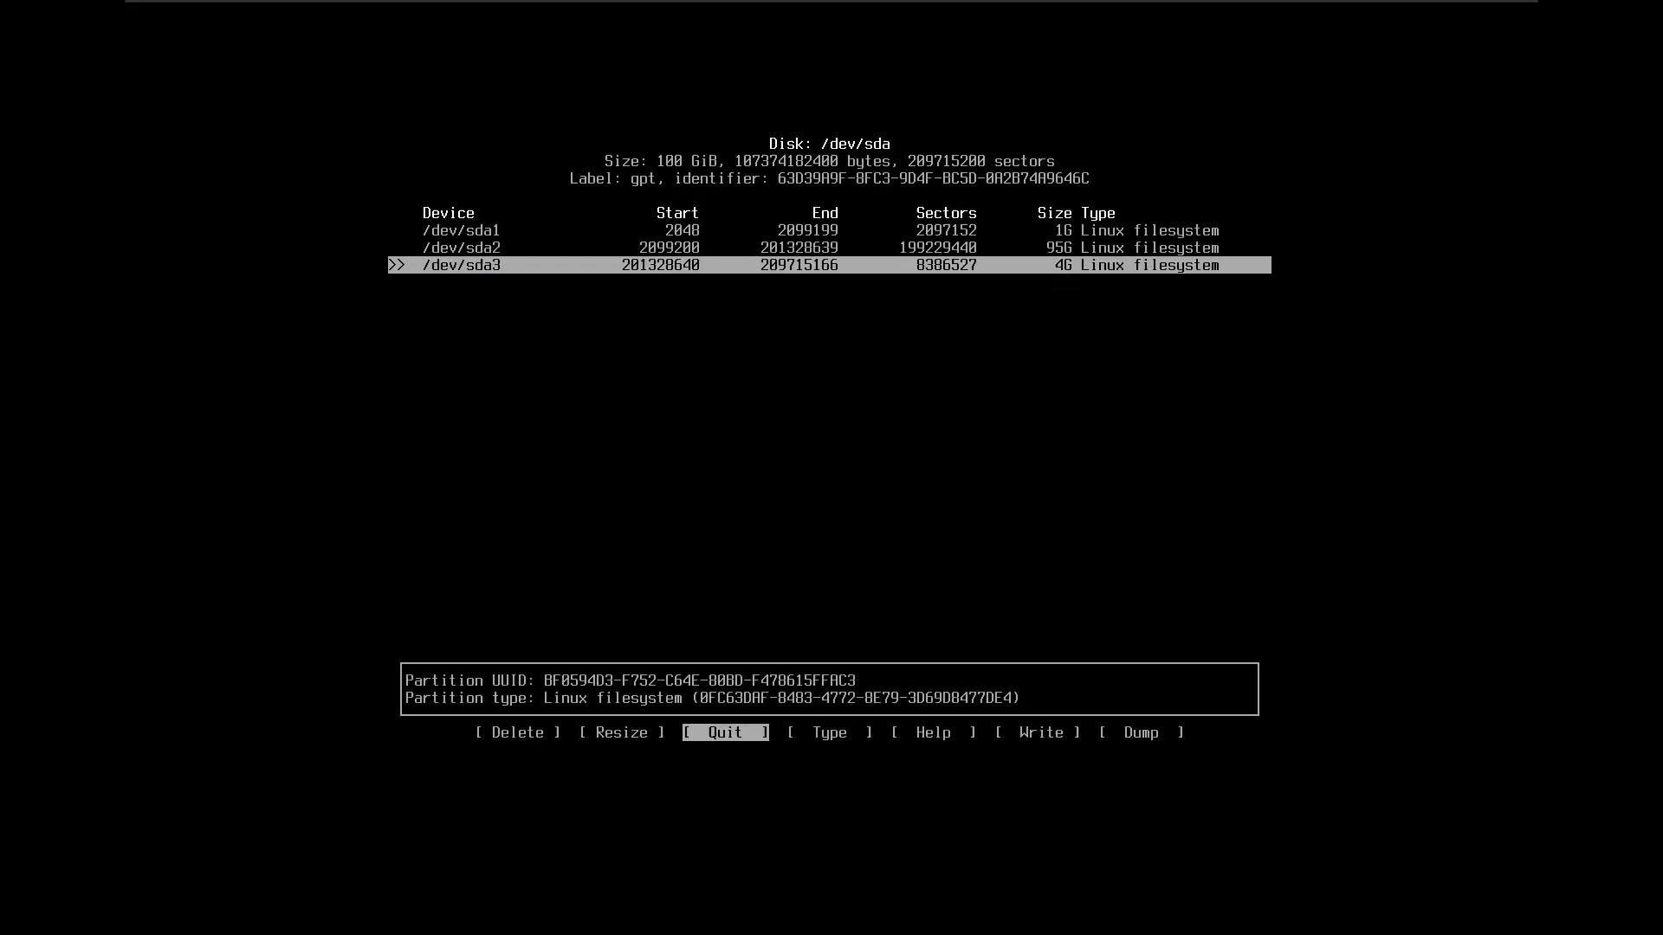
Step: Set sda3's type to Linux swap and sda1's type to EFI System
key("Right")
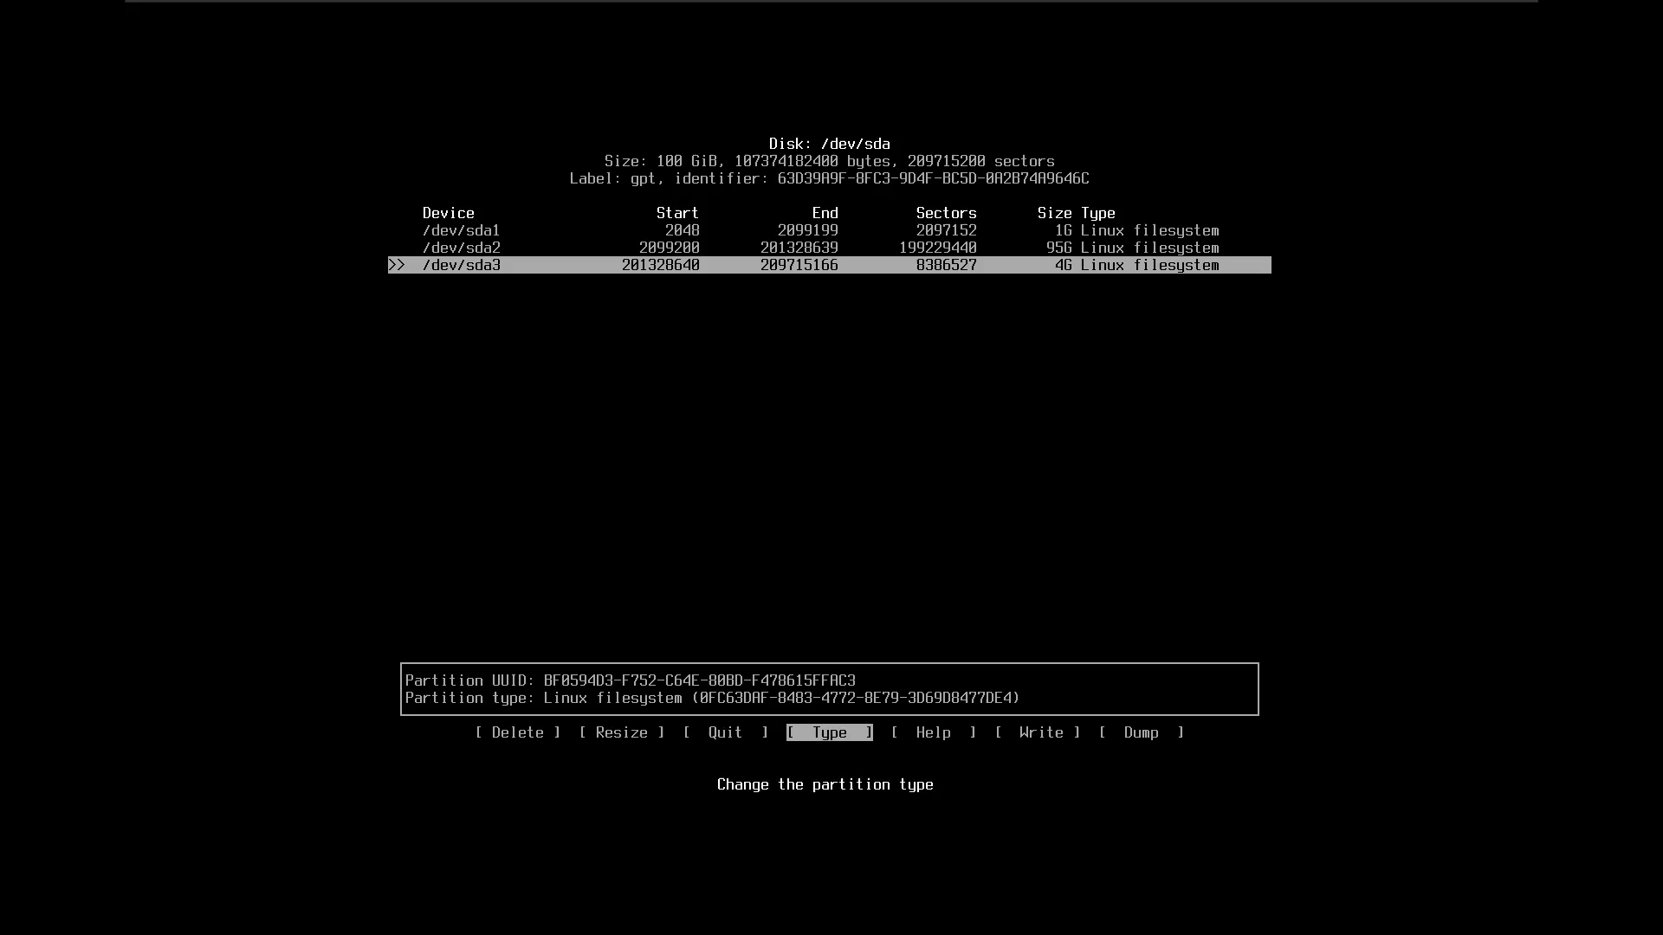
key("Return")
key("Up")
key("Return")
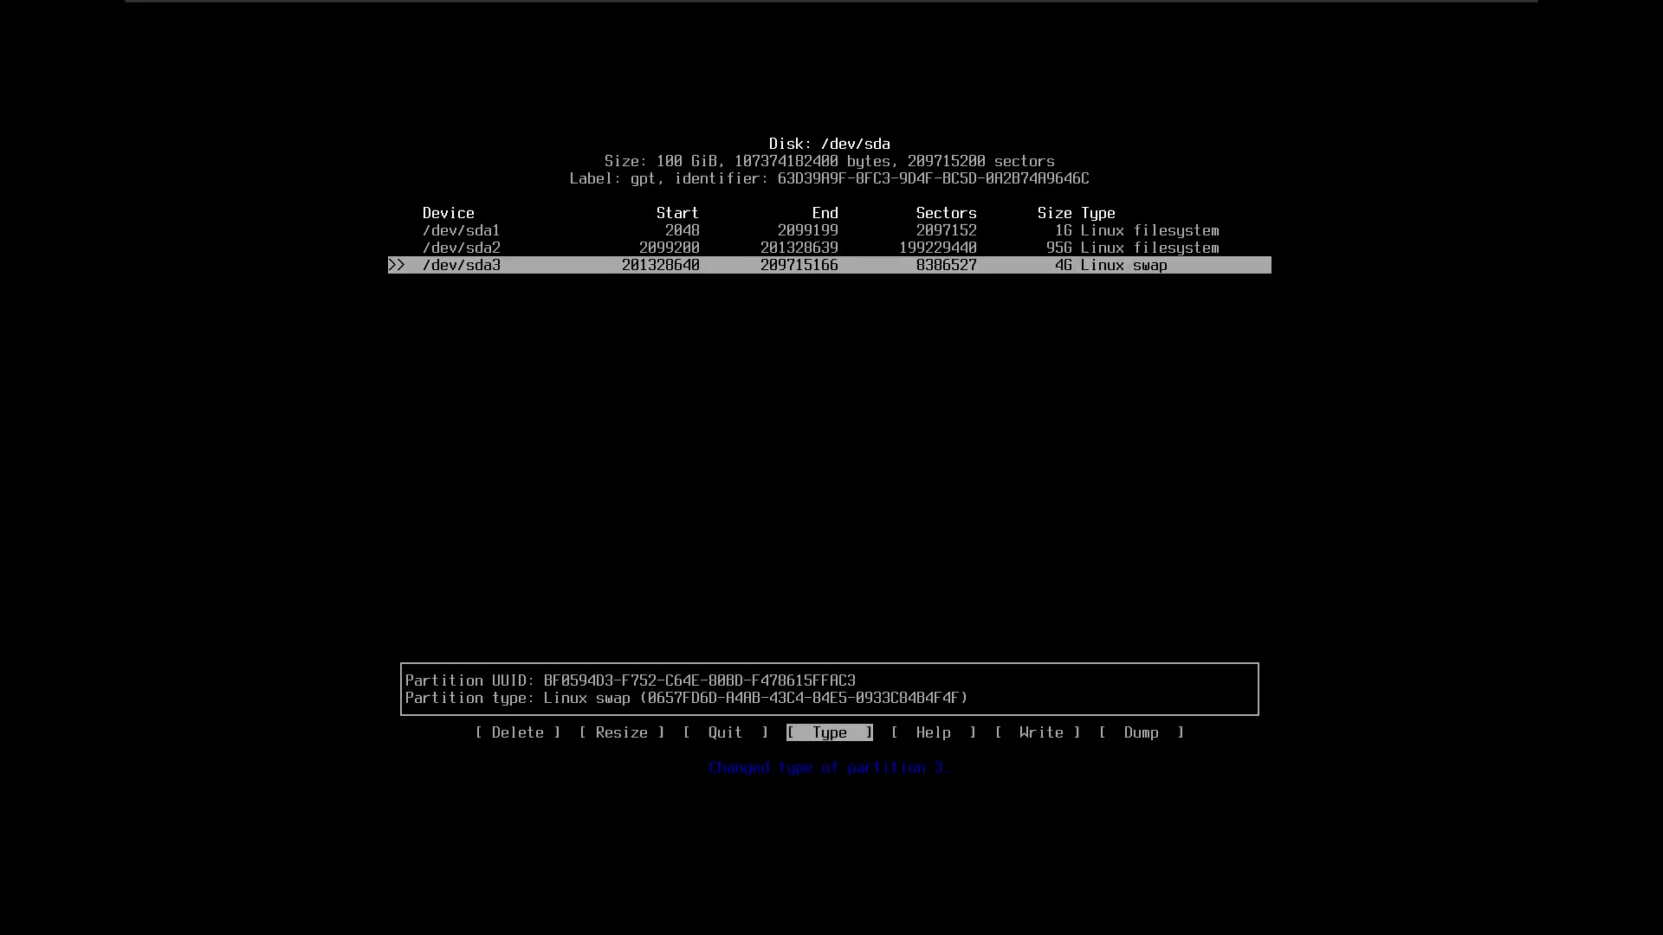
key("Up")
key("Up")
key("Left")
key("Left")
key("Right")
key("Right")
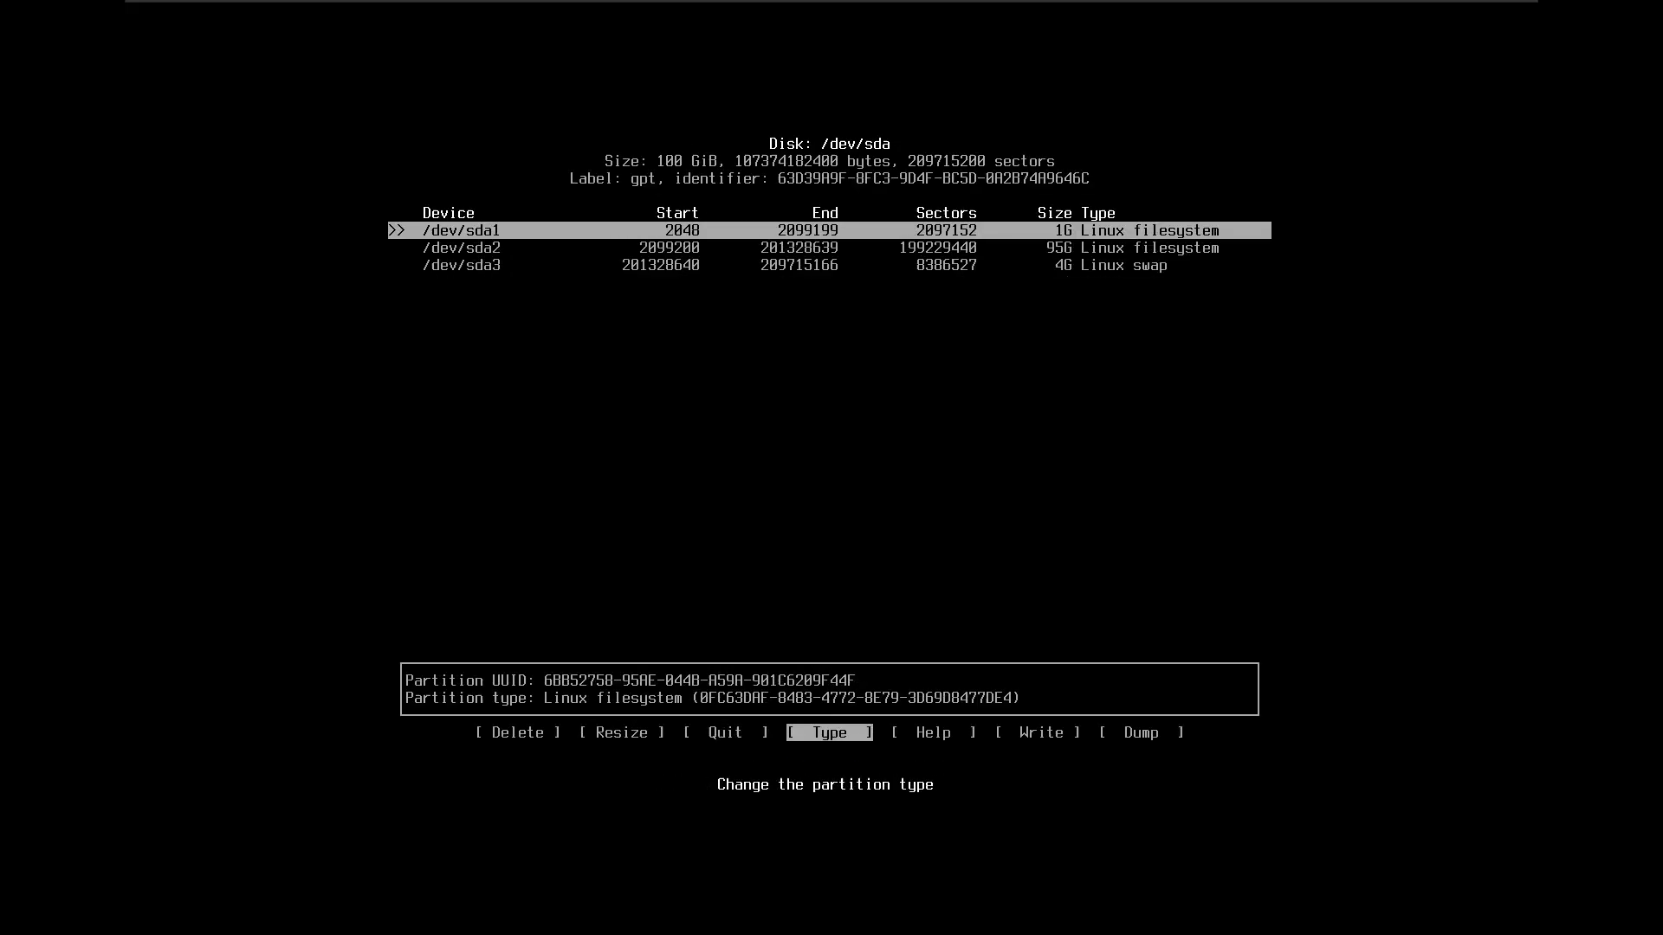
key("Return")
key("Up")
key("Up")
key("Up")
key("Up")
key("Up")
key("Up")
key("Up")
key("Up")
key("Up")
key("Up")
key("Up")
key("Up")
key("Up")
key("Up")
key("Up")
key("Up")
key("Up")
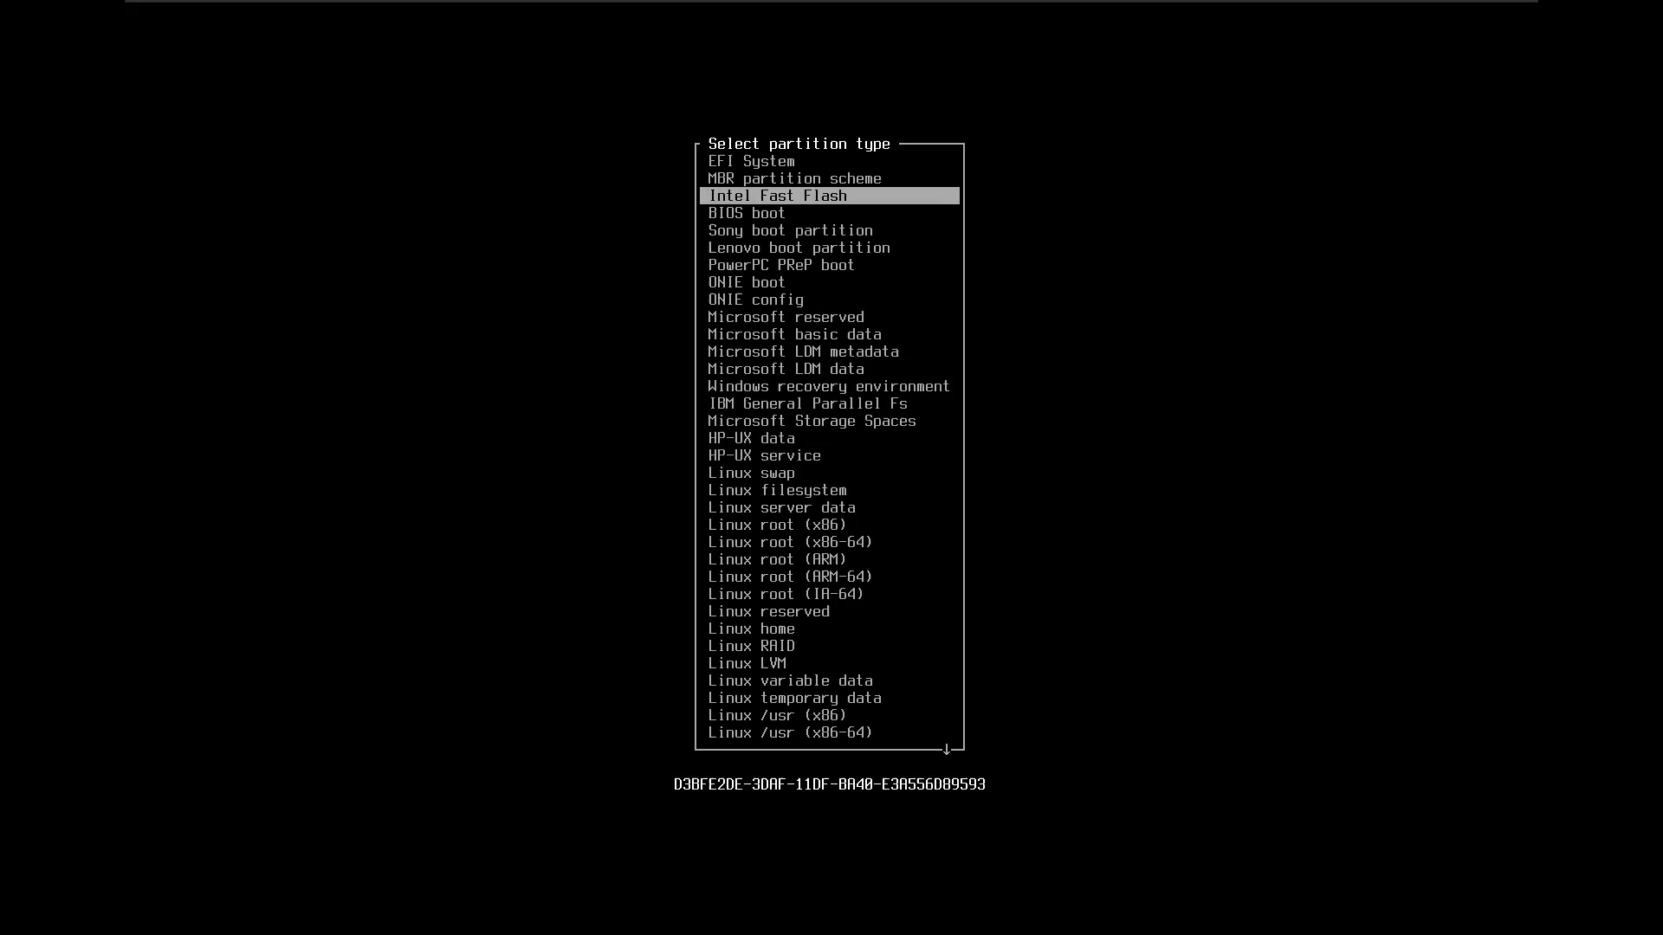
key("Up")
key("Up")
key("Return")
Step: Write the partition table to disk, confirming with 'yes', and quit cfdisk
key("Down")
key("Down")
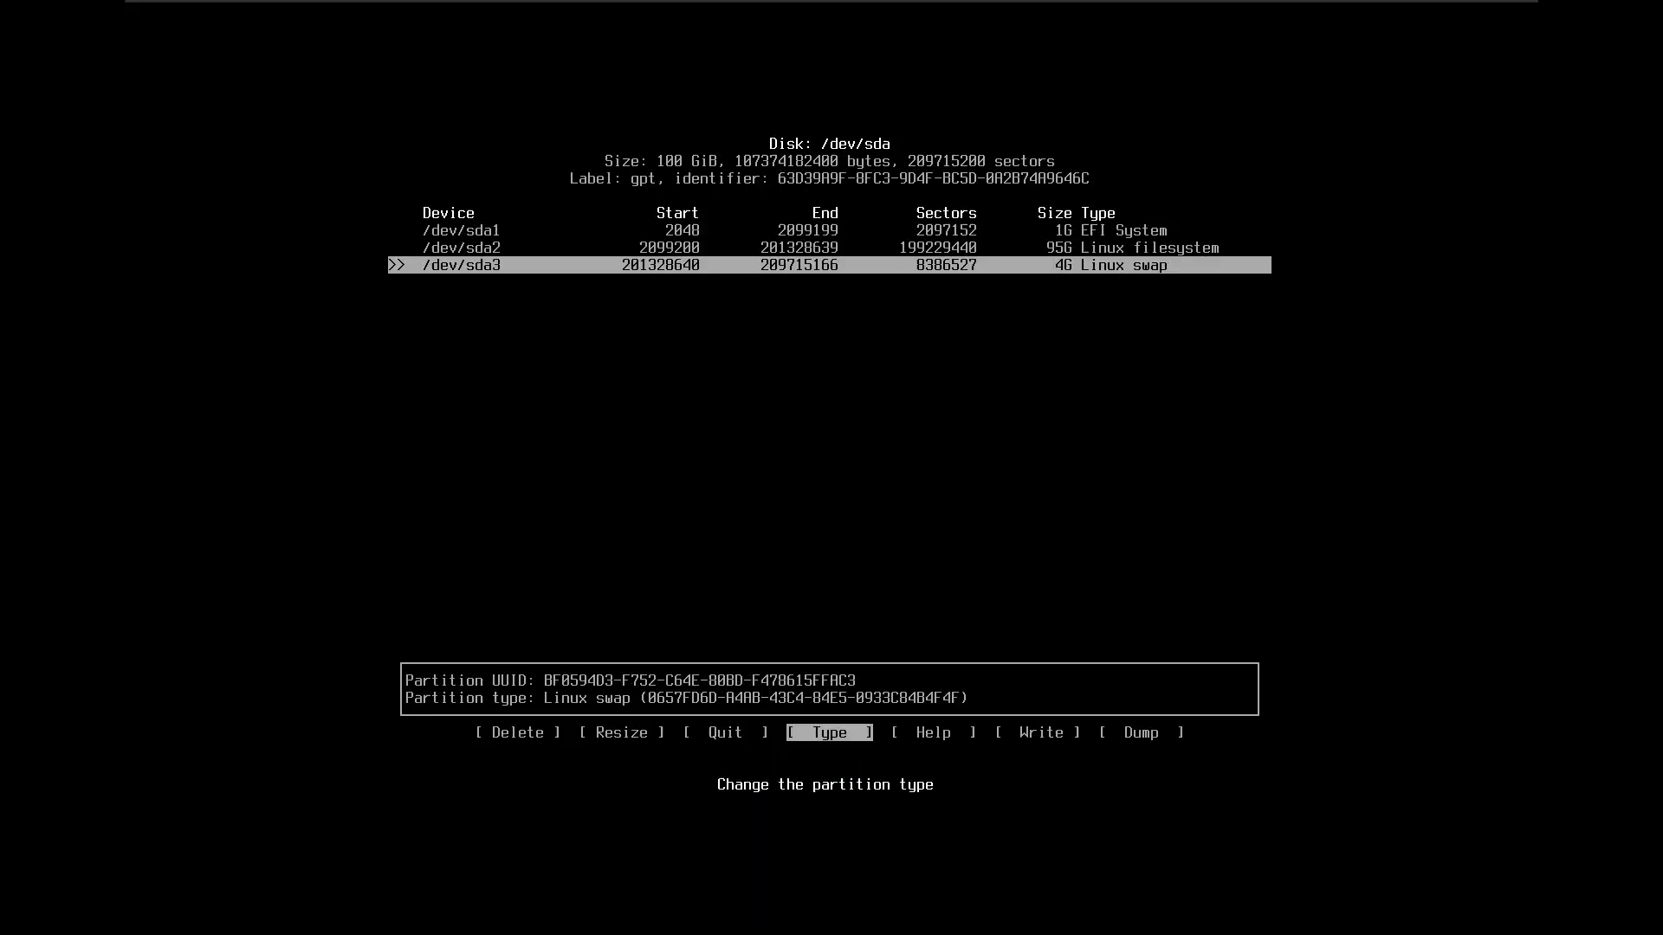
key("Right")
key("Right")
key("Right")
key("Left")
key("Return")
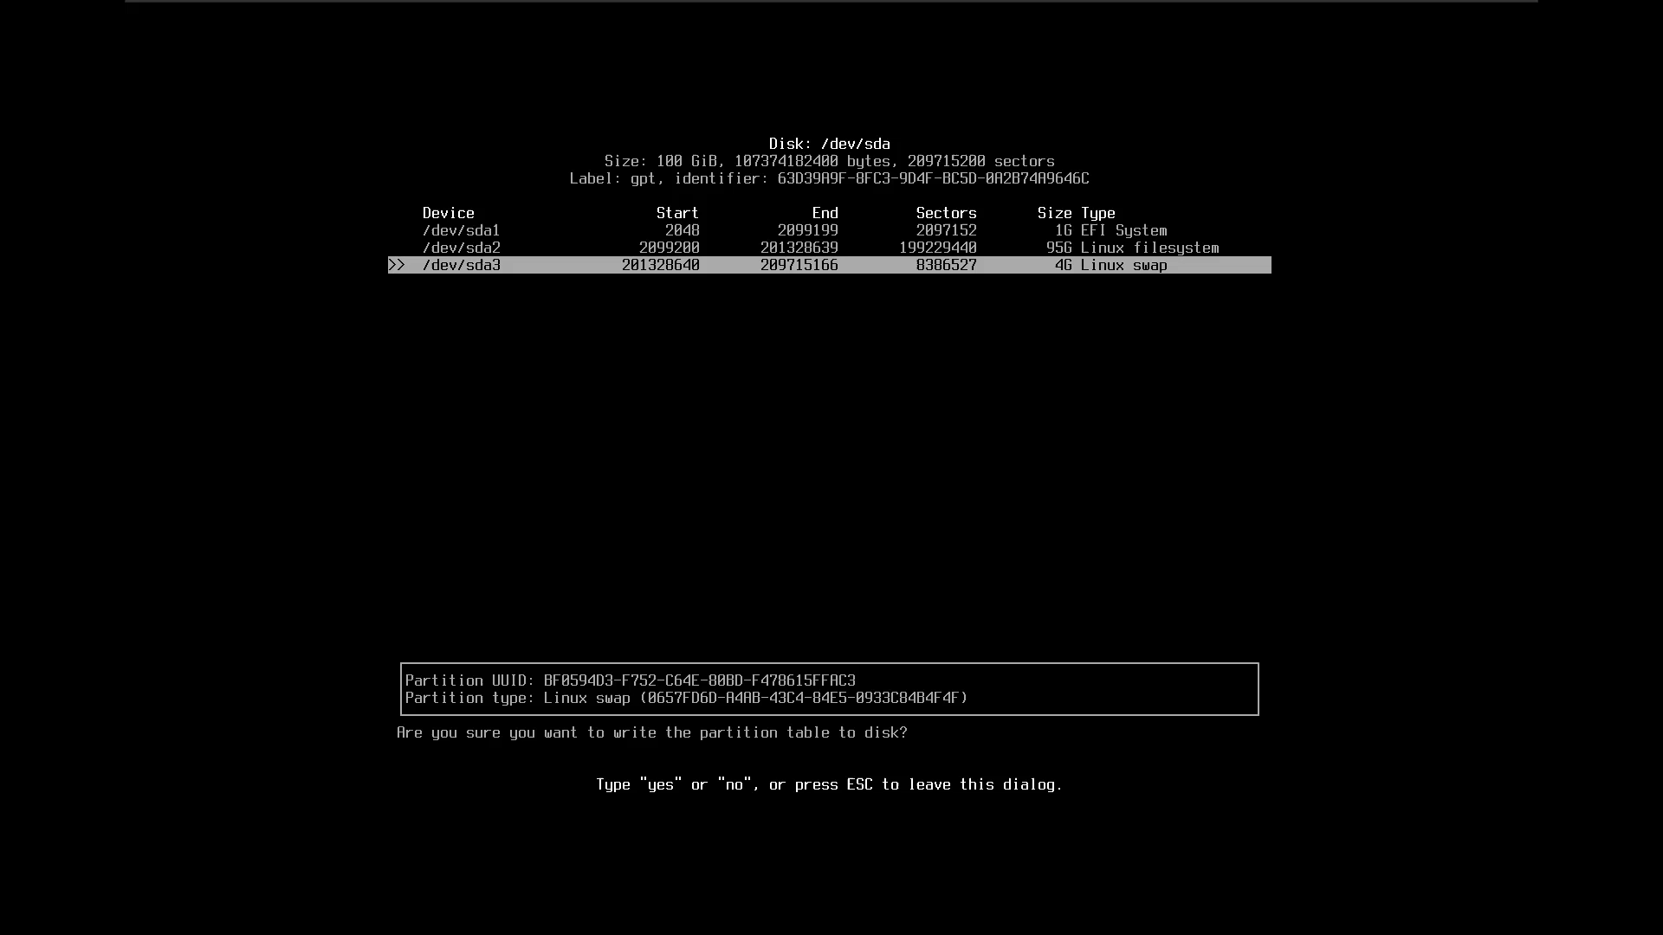
type("yes")
key("Return")
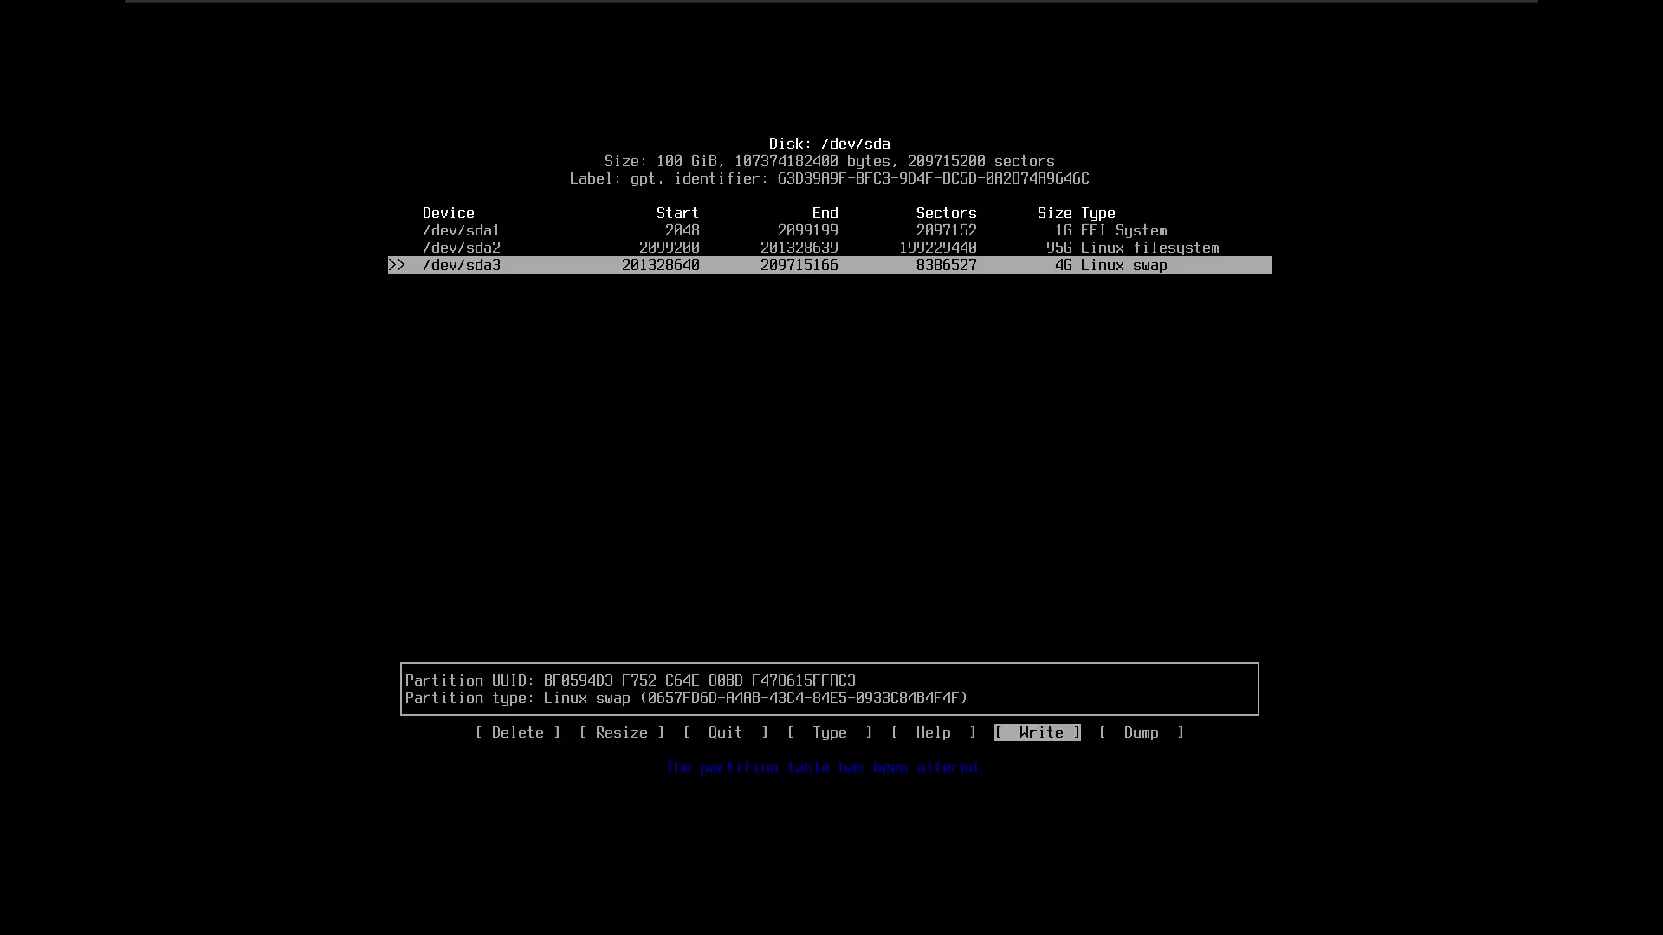
key("Left")
key("Left")
key("Left")
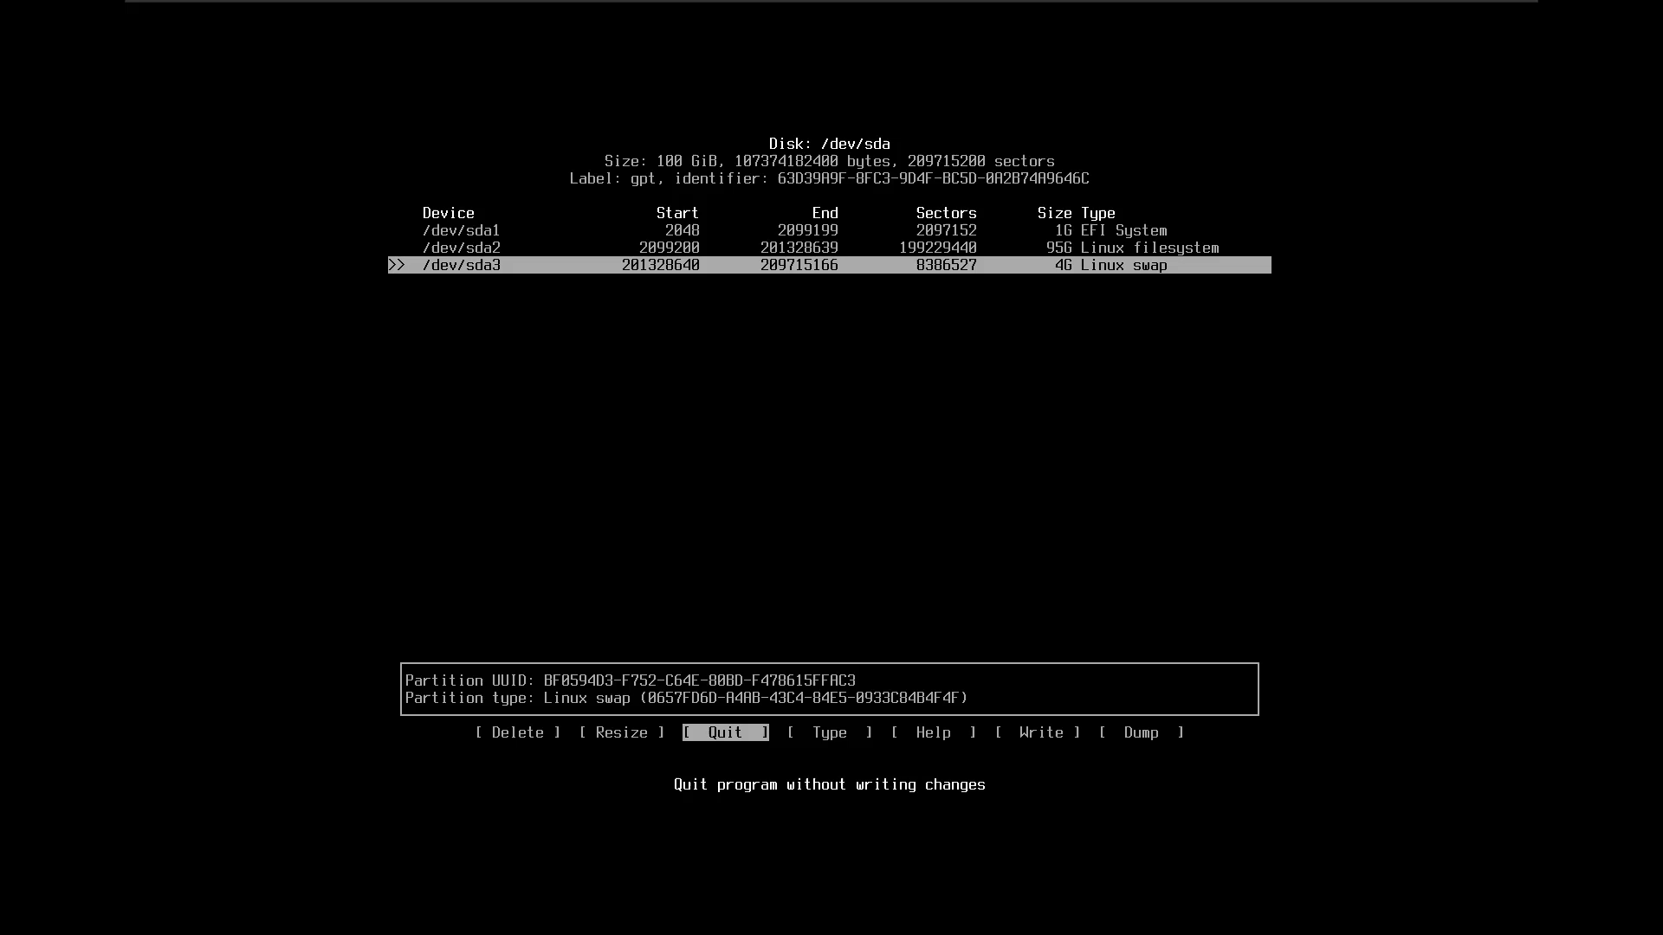
key("Return")
Step: Run setup, keep the US keymap and start the step-by-step INSTALL
type("setup")
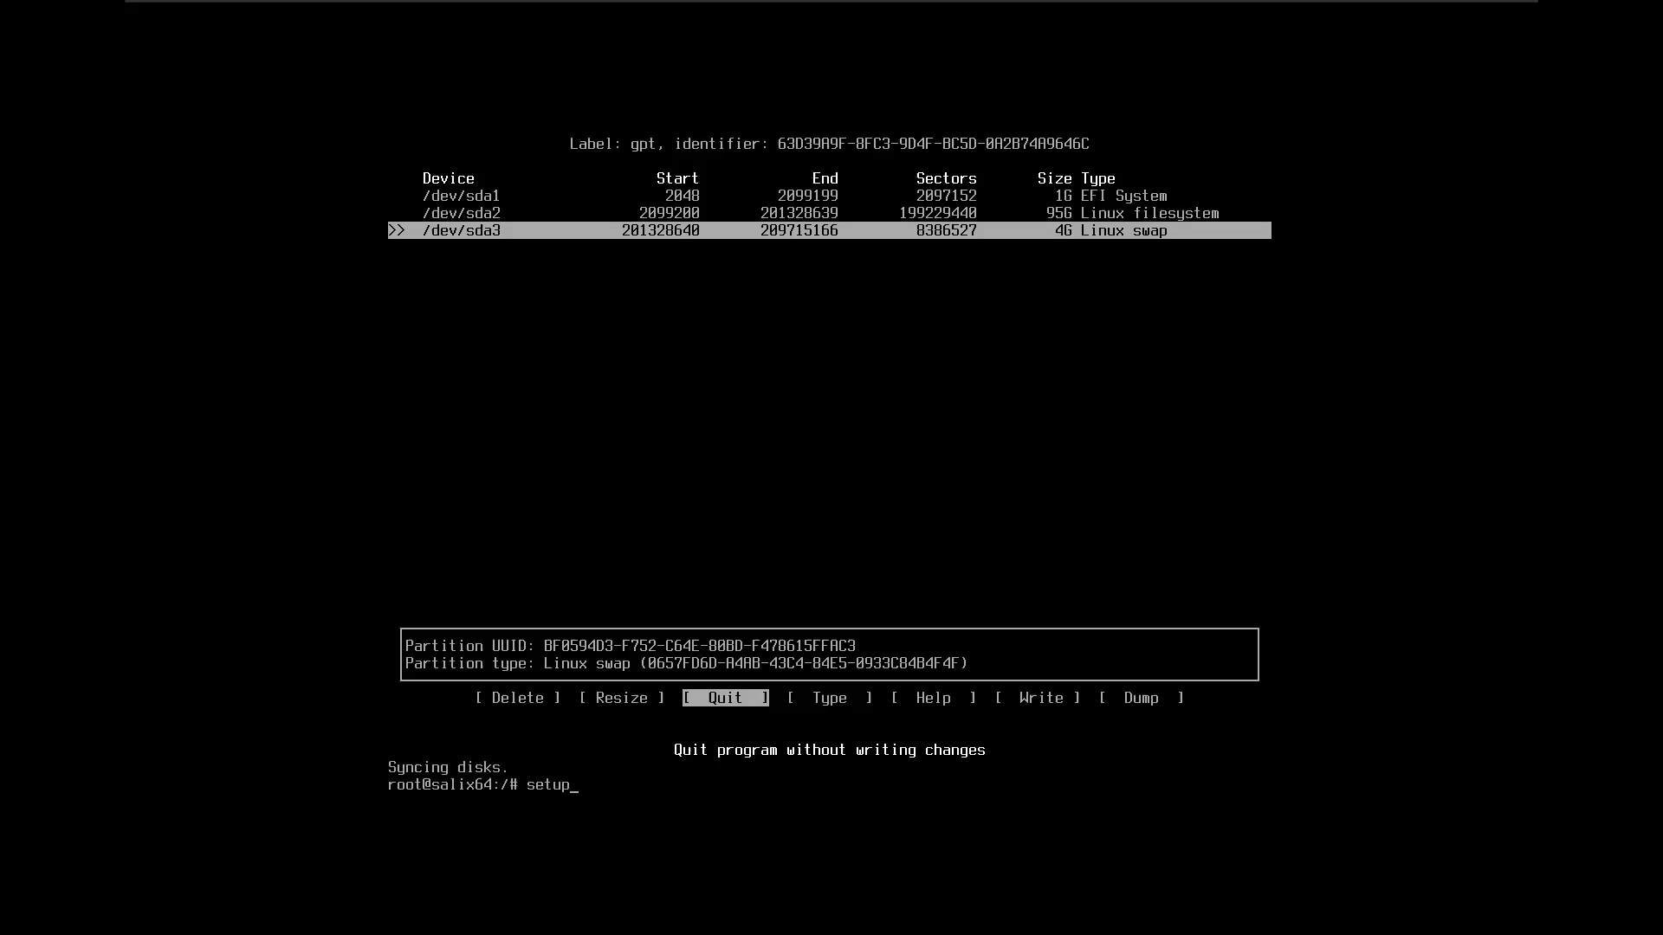
key("Return")
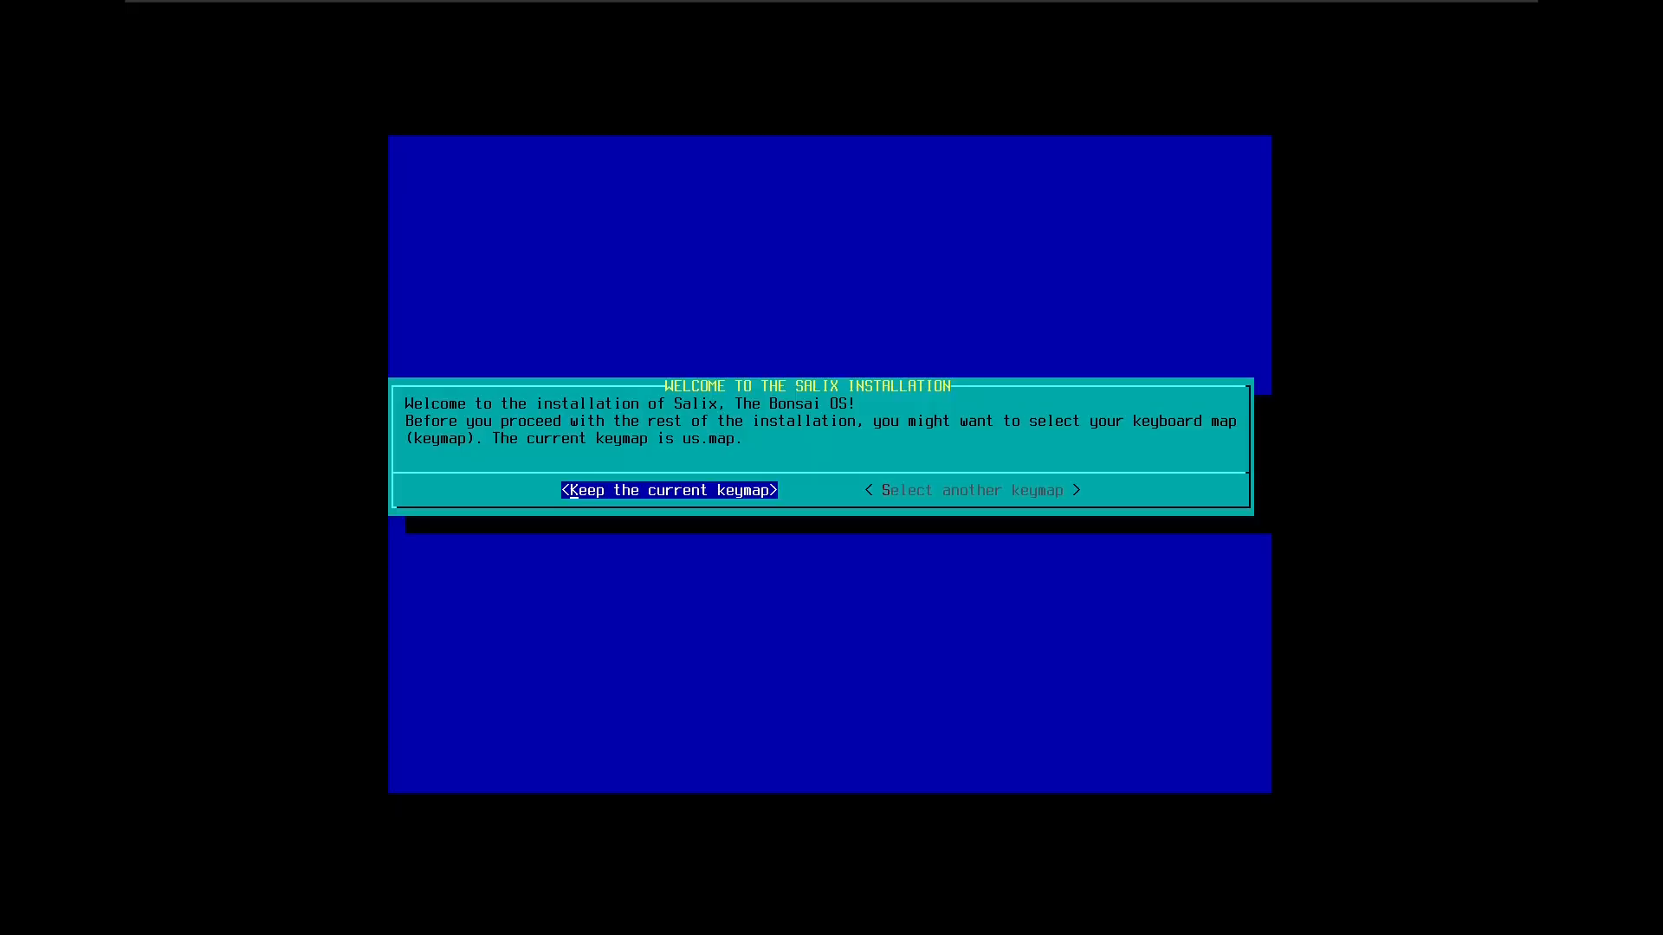
key("Return")
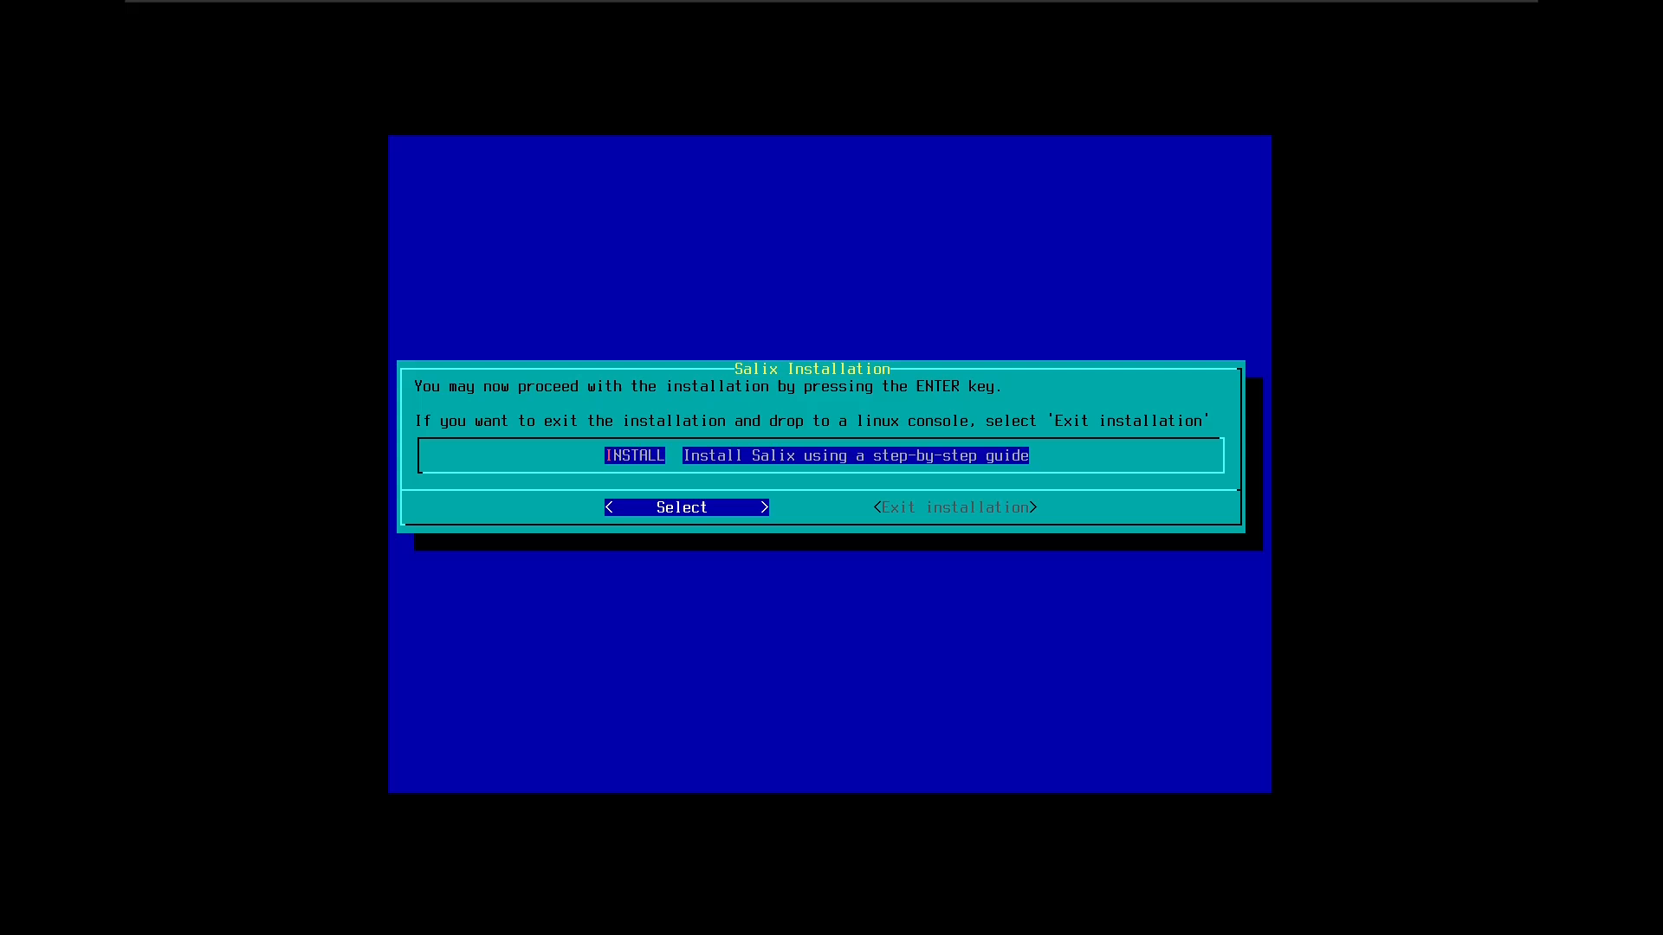
key("Return")
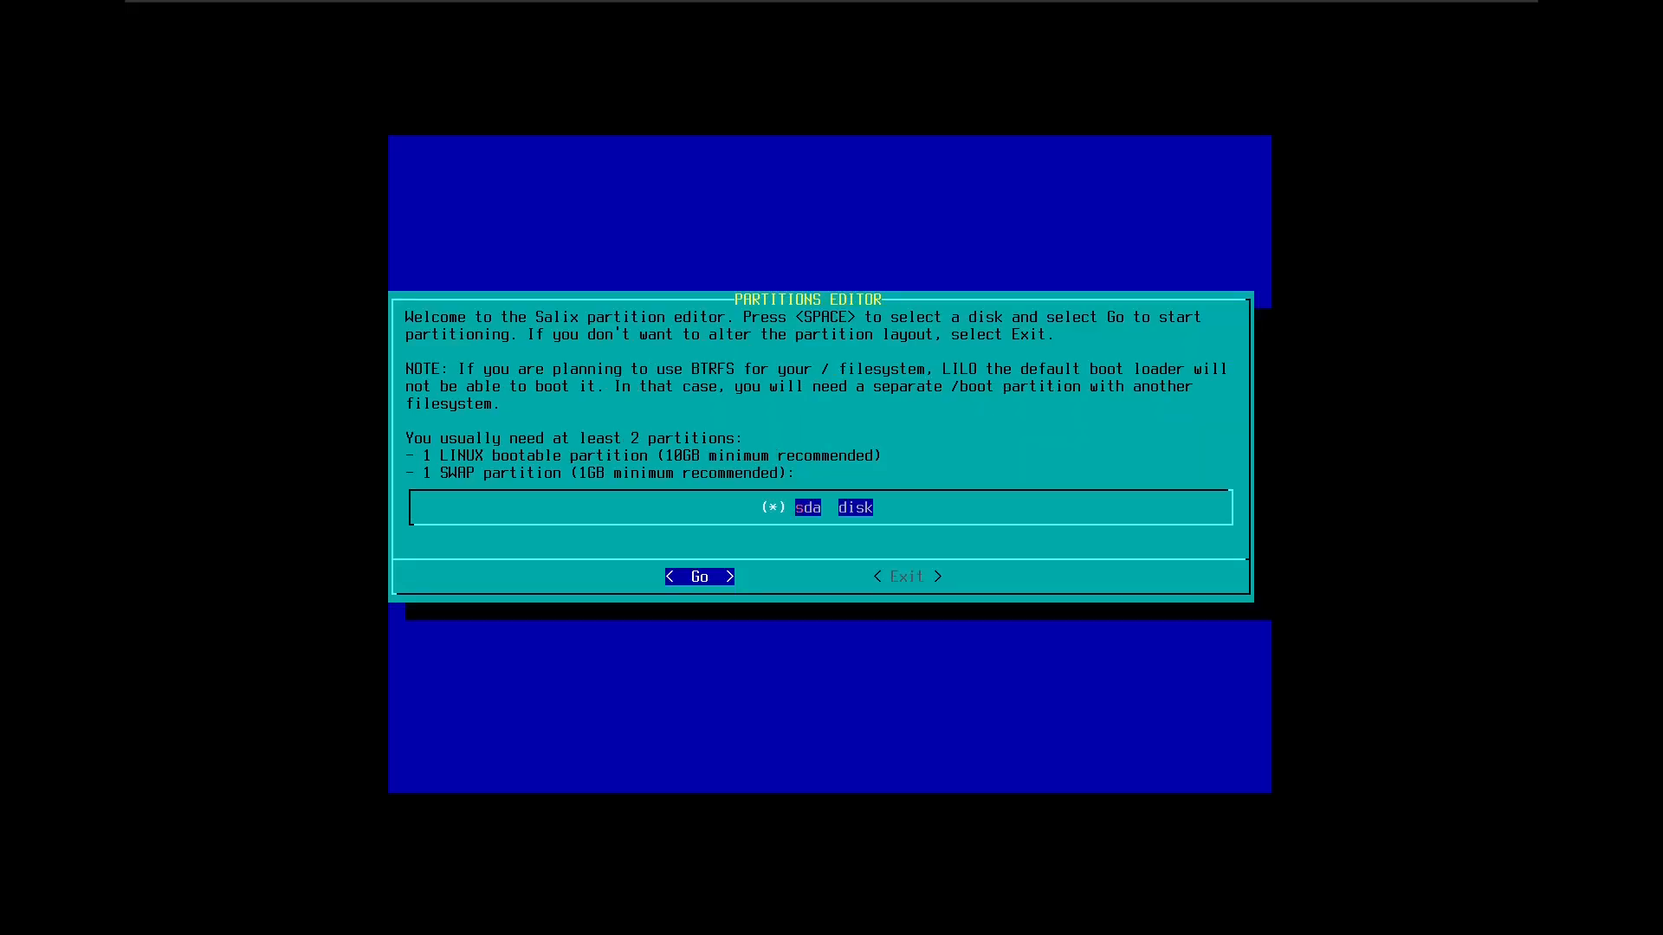
Step: Open the partition editor on sda, then leave the partitions unchanged and continue
key("Return")
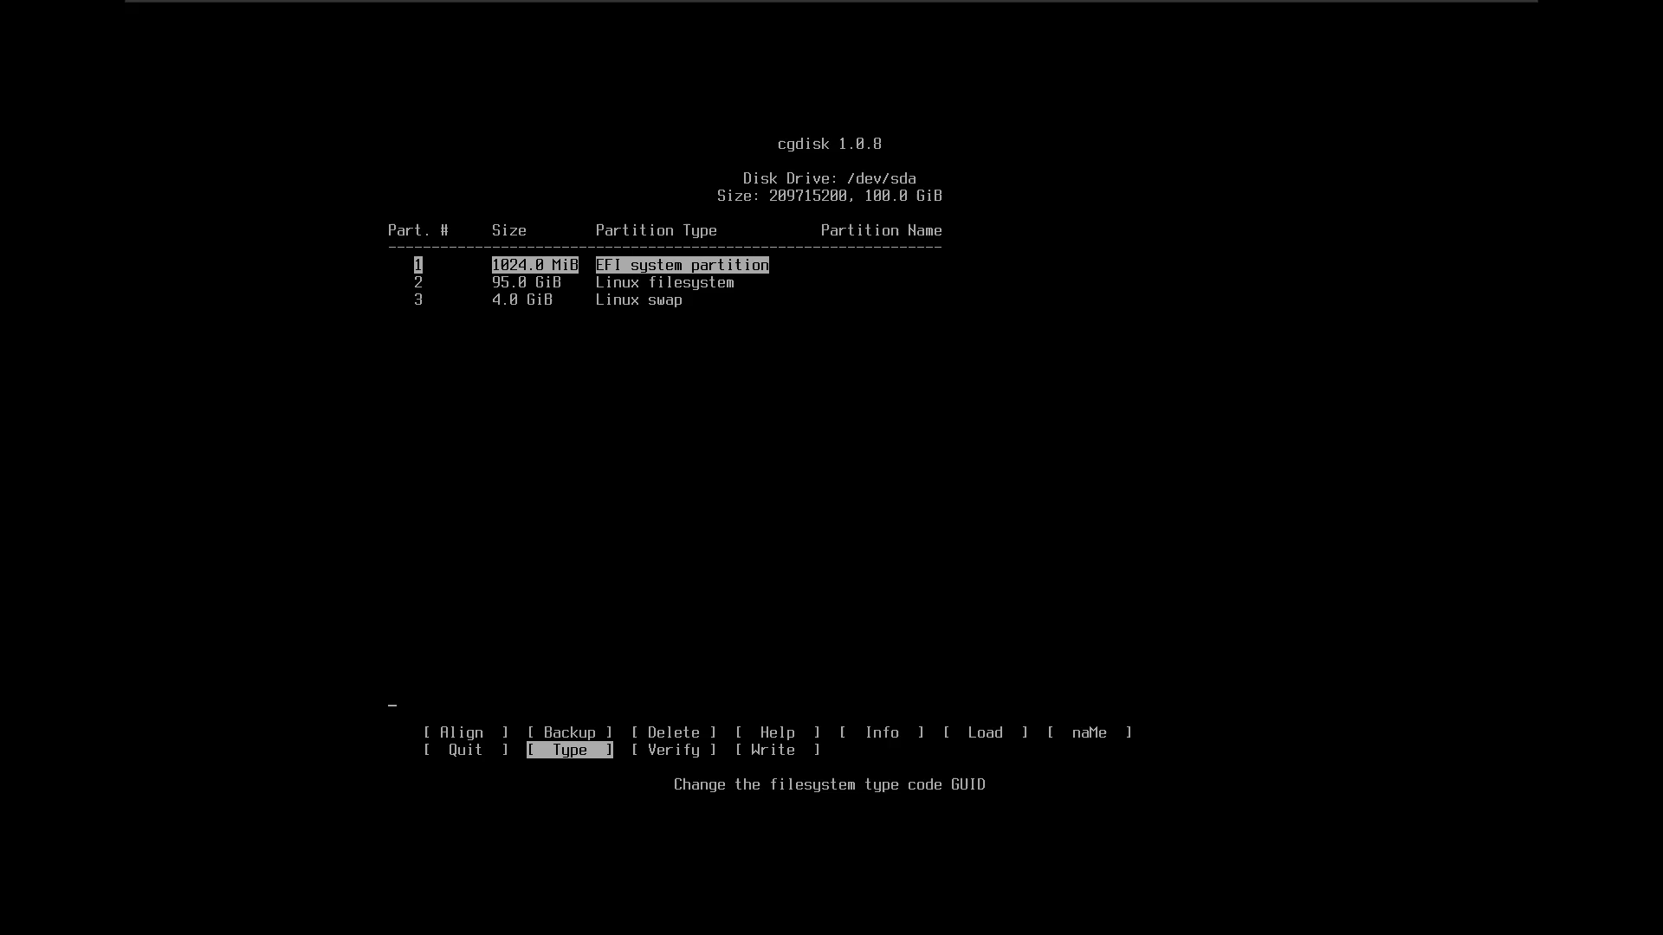
key("Left")
key("Right")
key("Right")
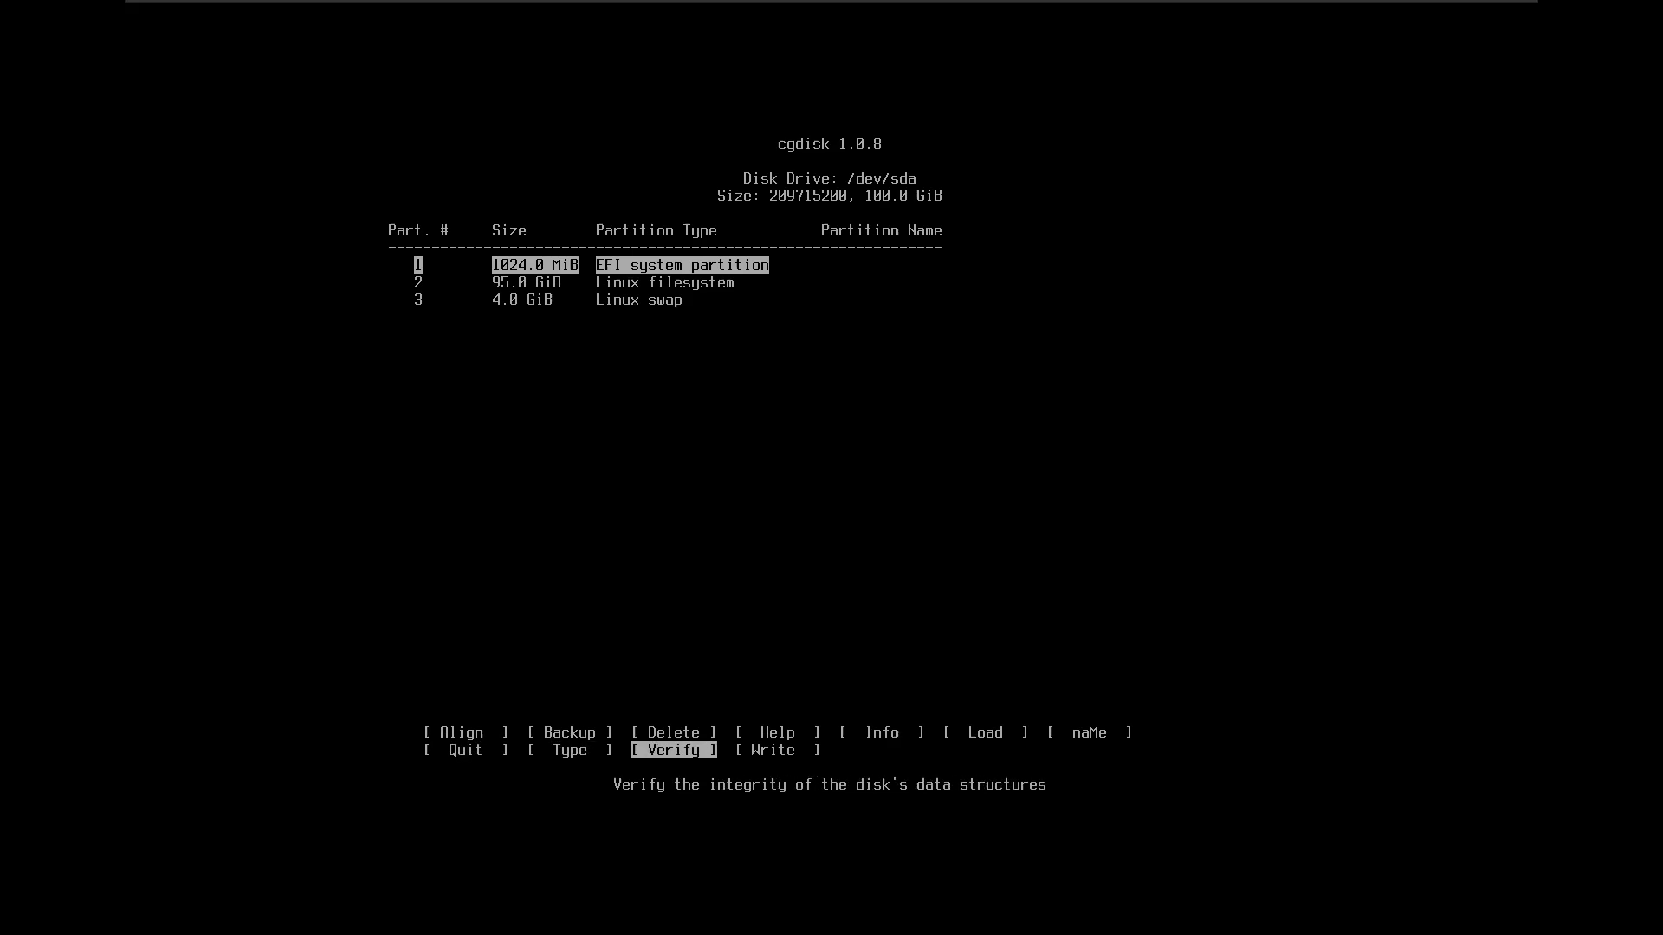
key("Left")
key("Left")
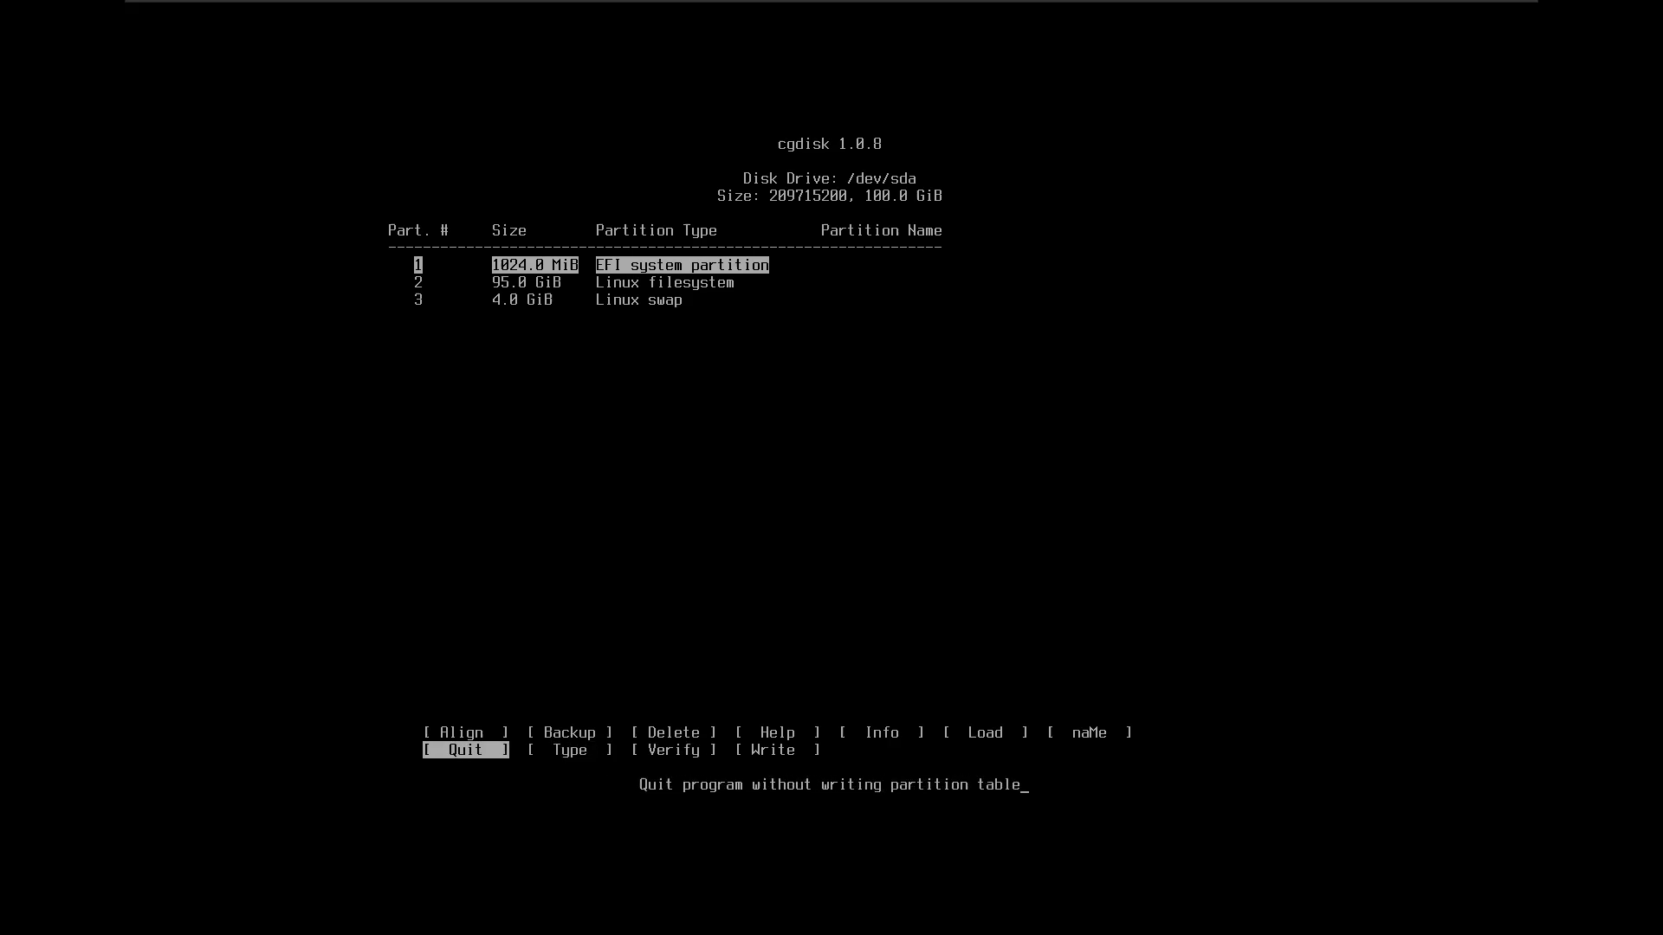
key("Right")
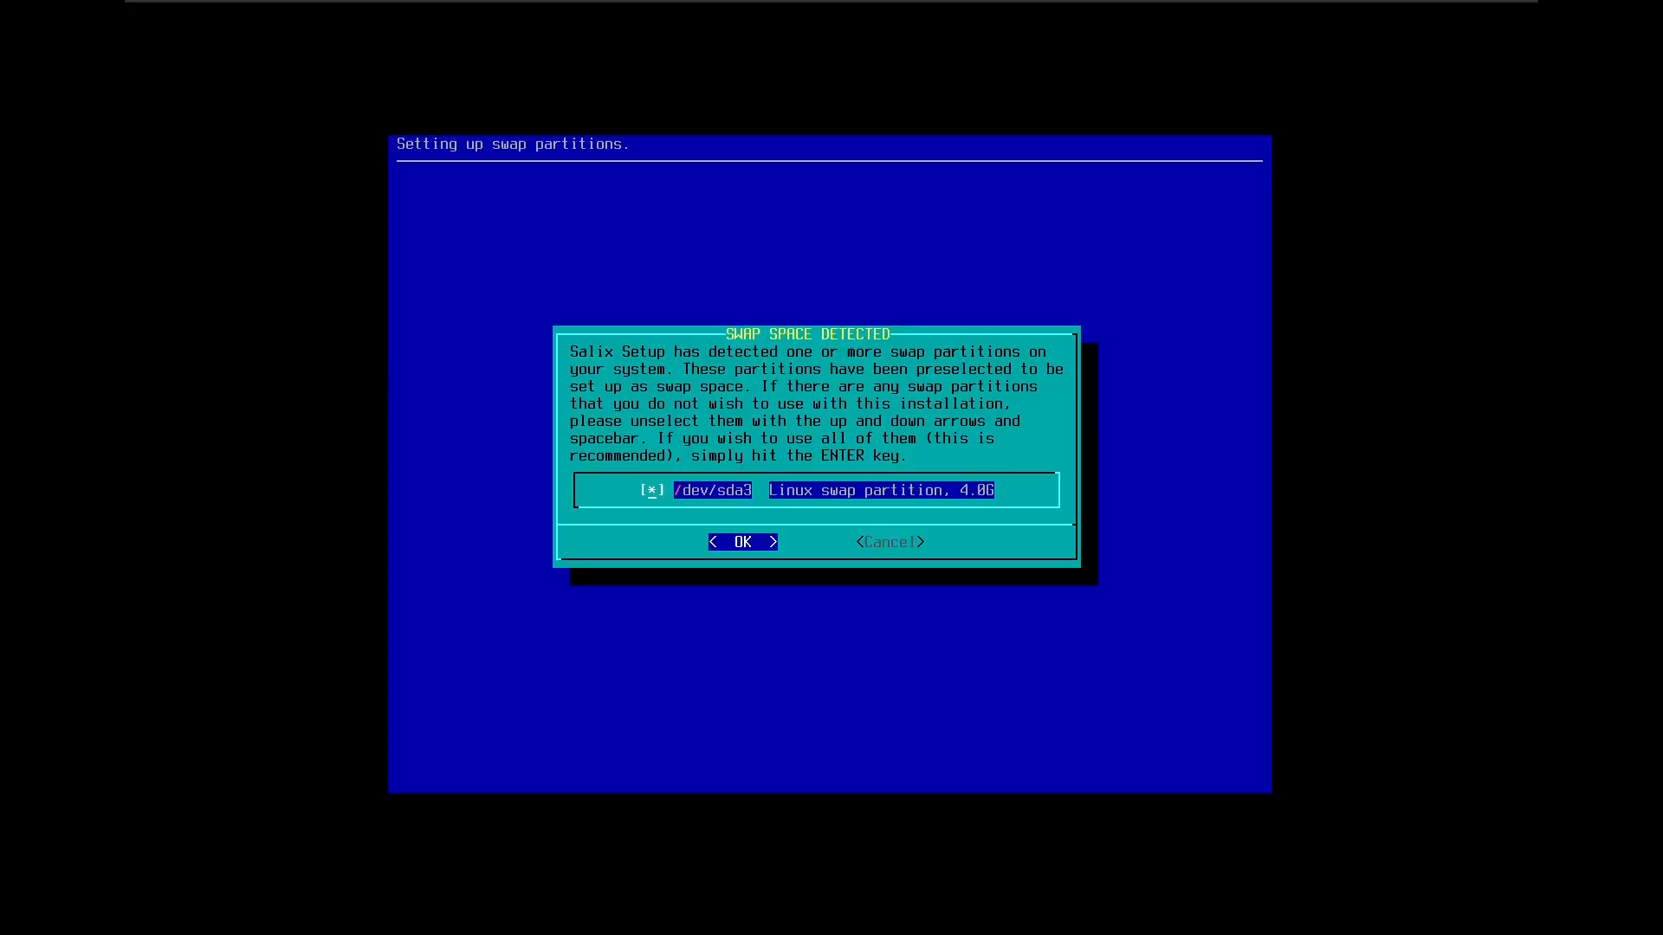
Step: Use /dev/sda3 as swap space without a bad-block check
key("Return")
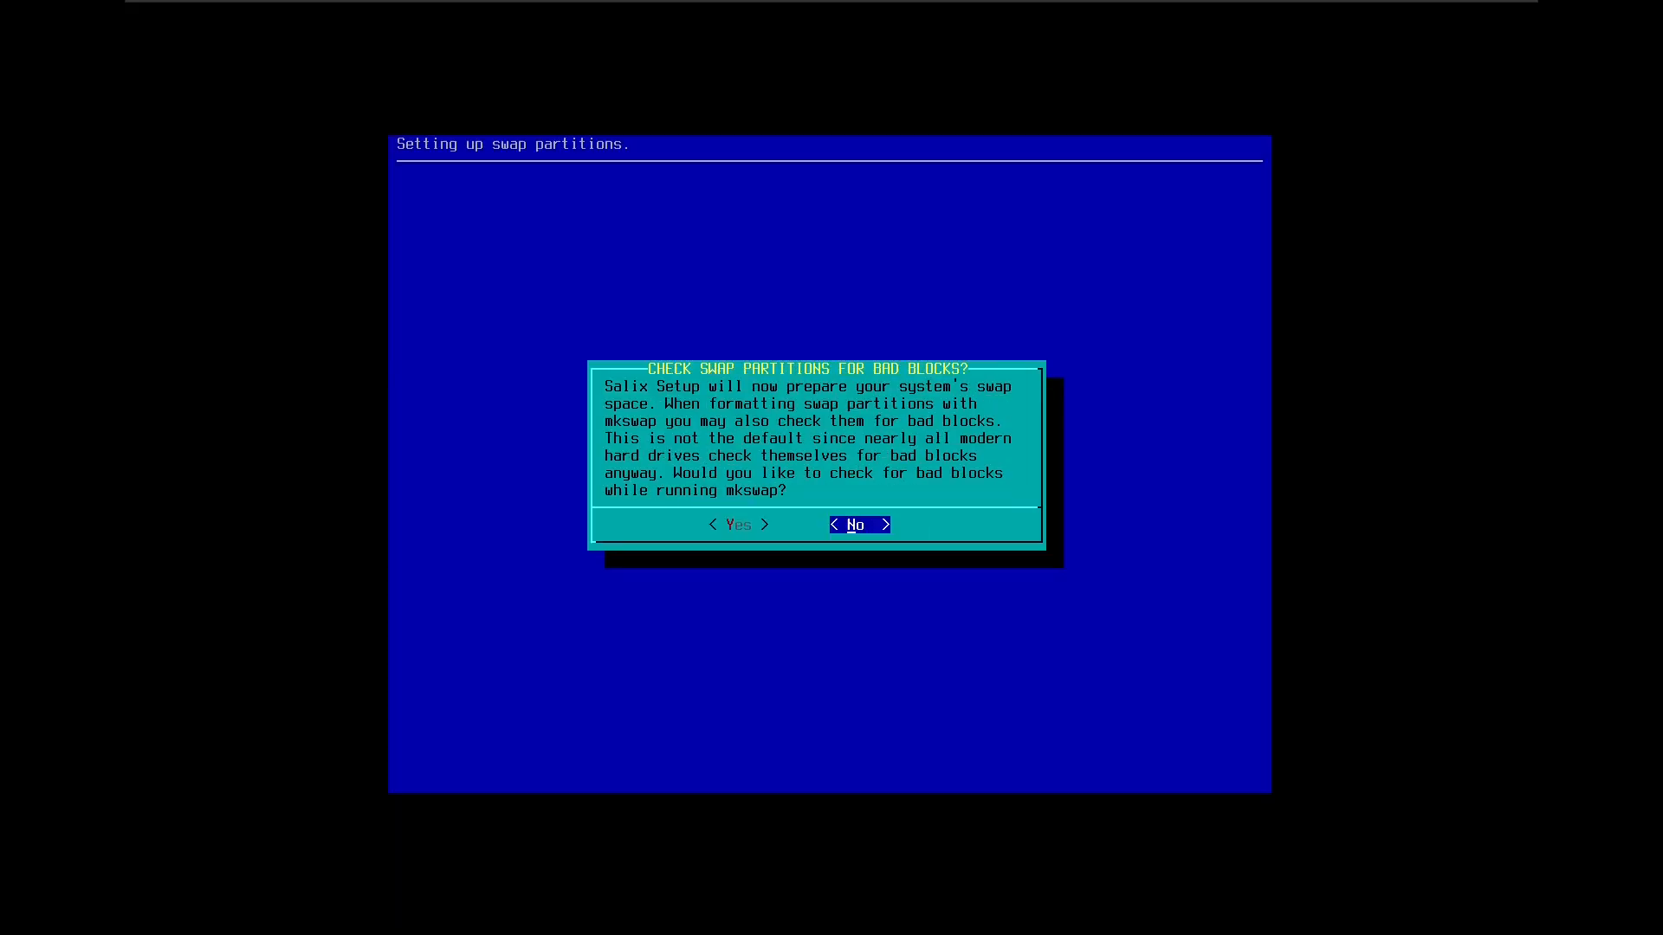
key("Return")
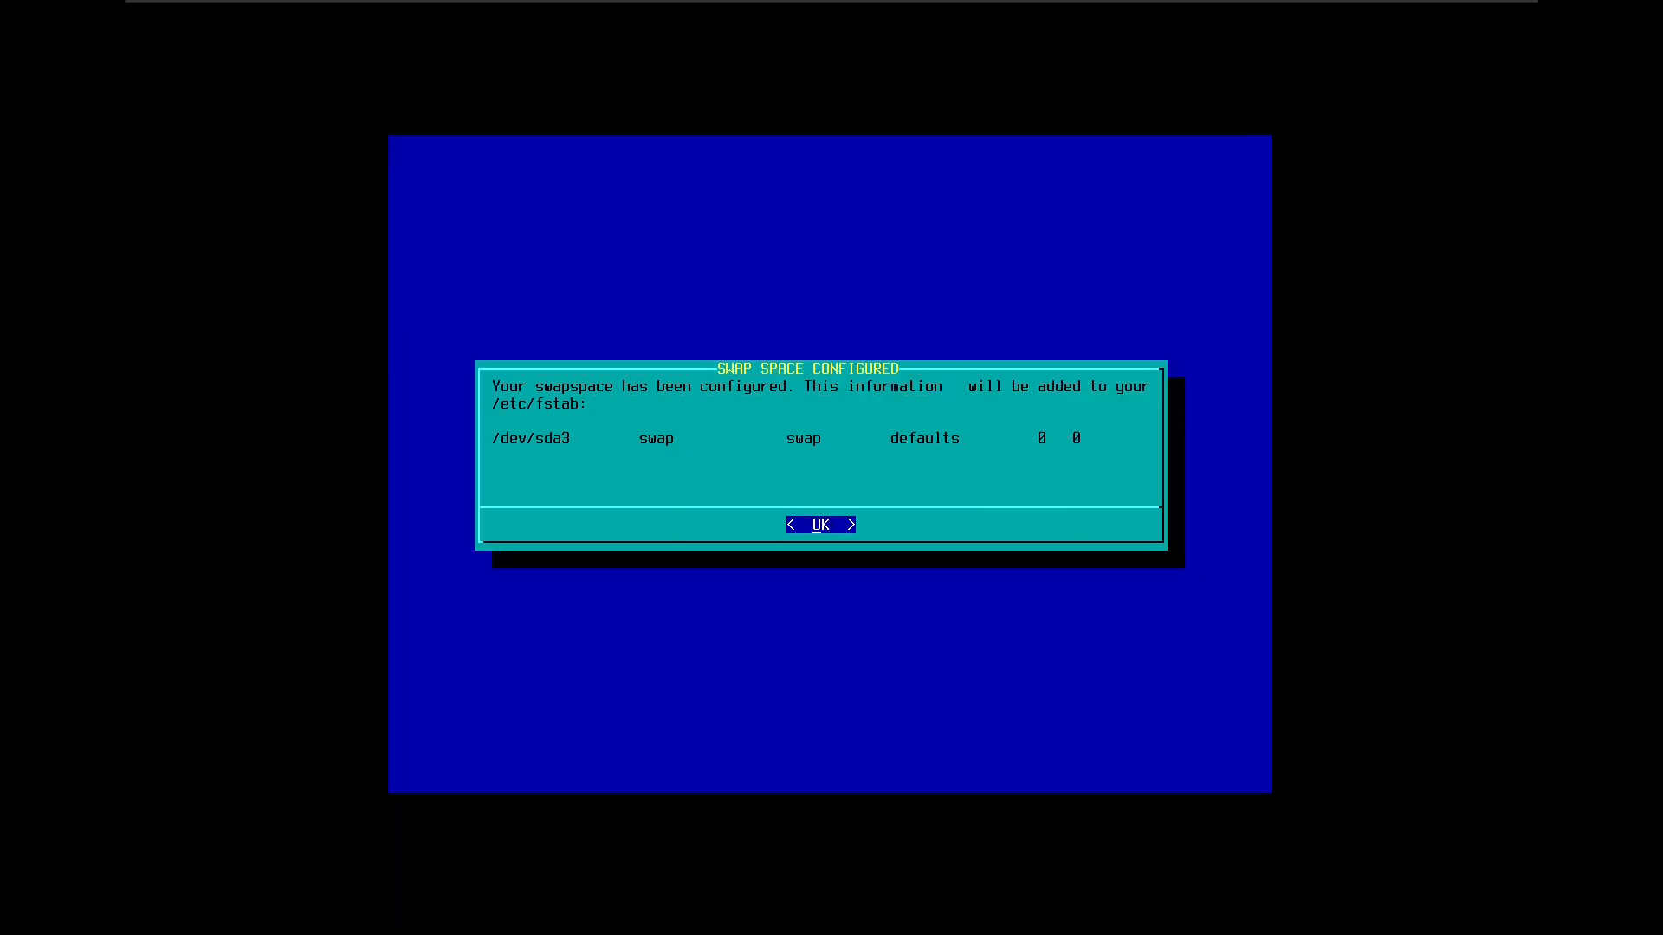
key("Return")
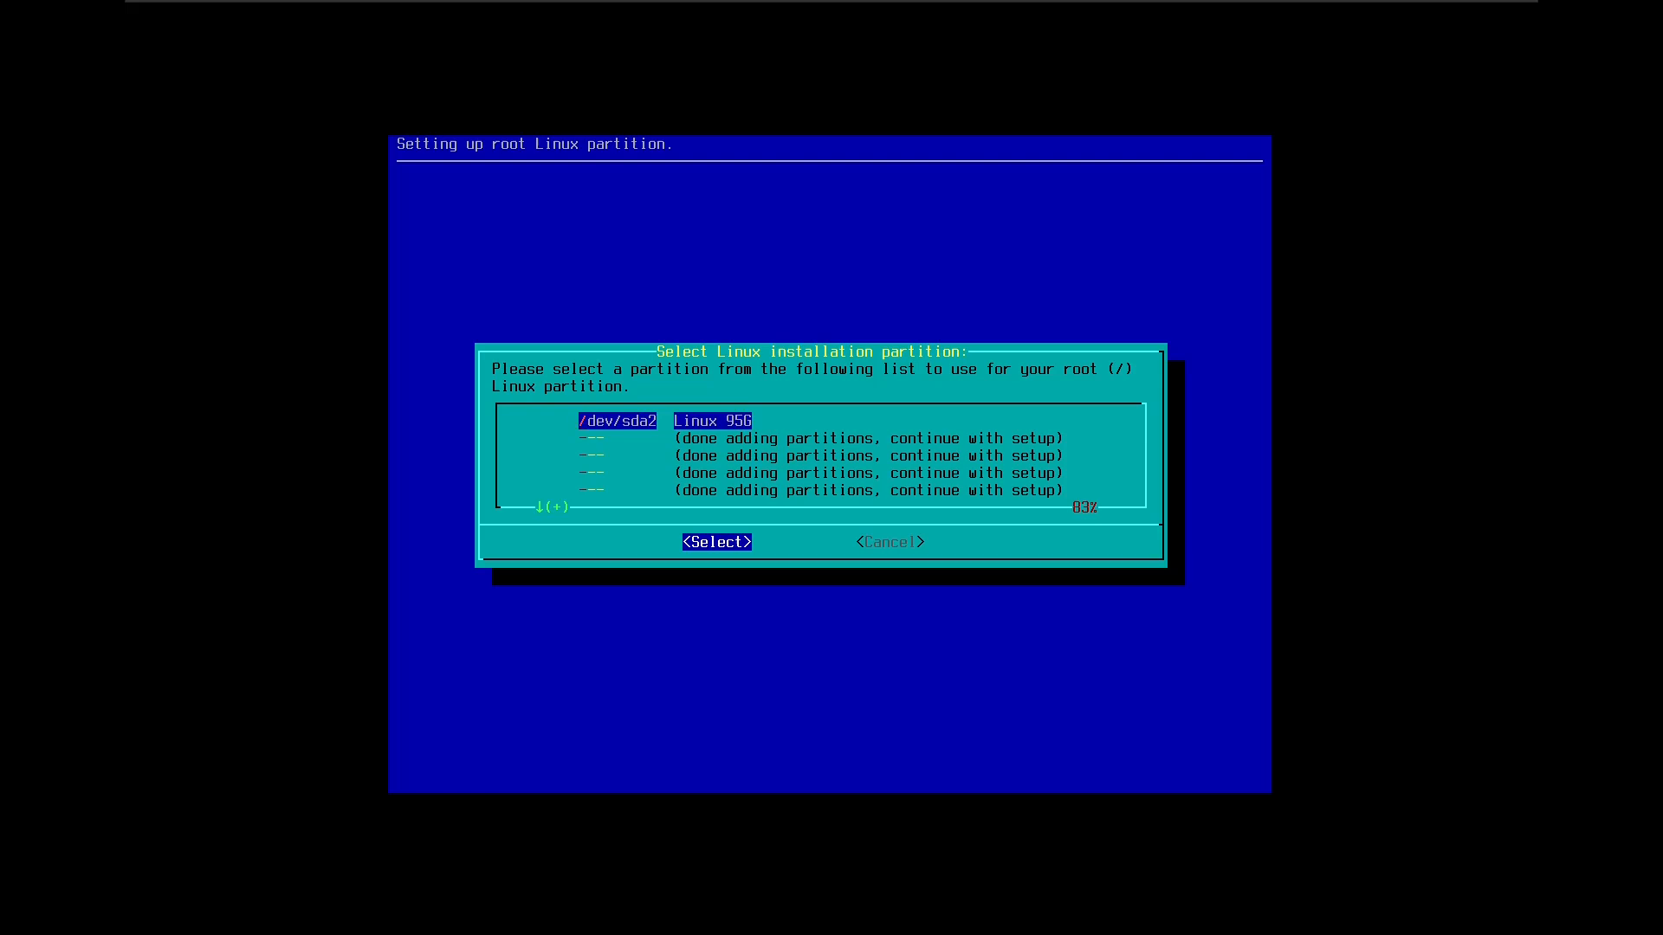
Step: Quick-format /dev/sda2 with ext4 as the root (/) partition
key("Return")
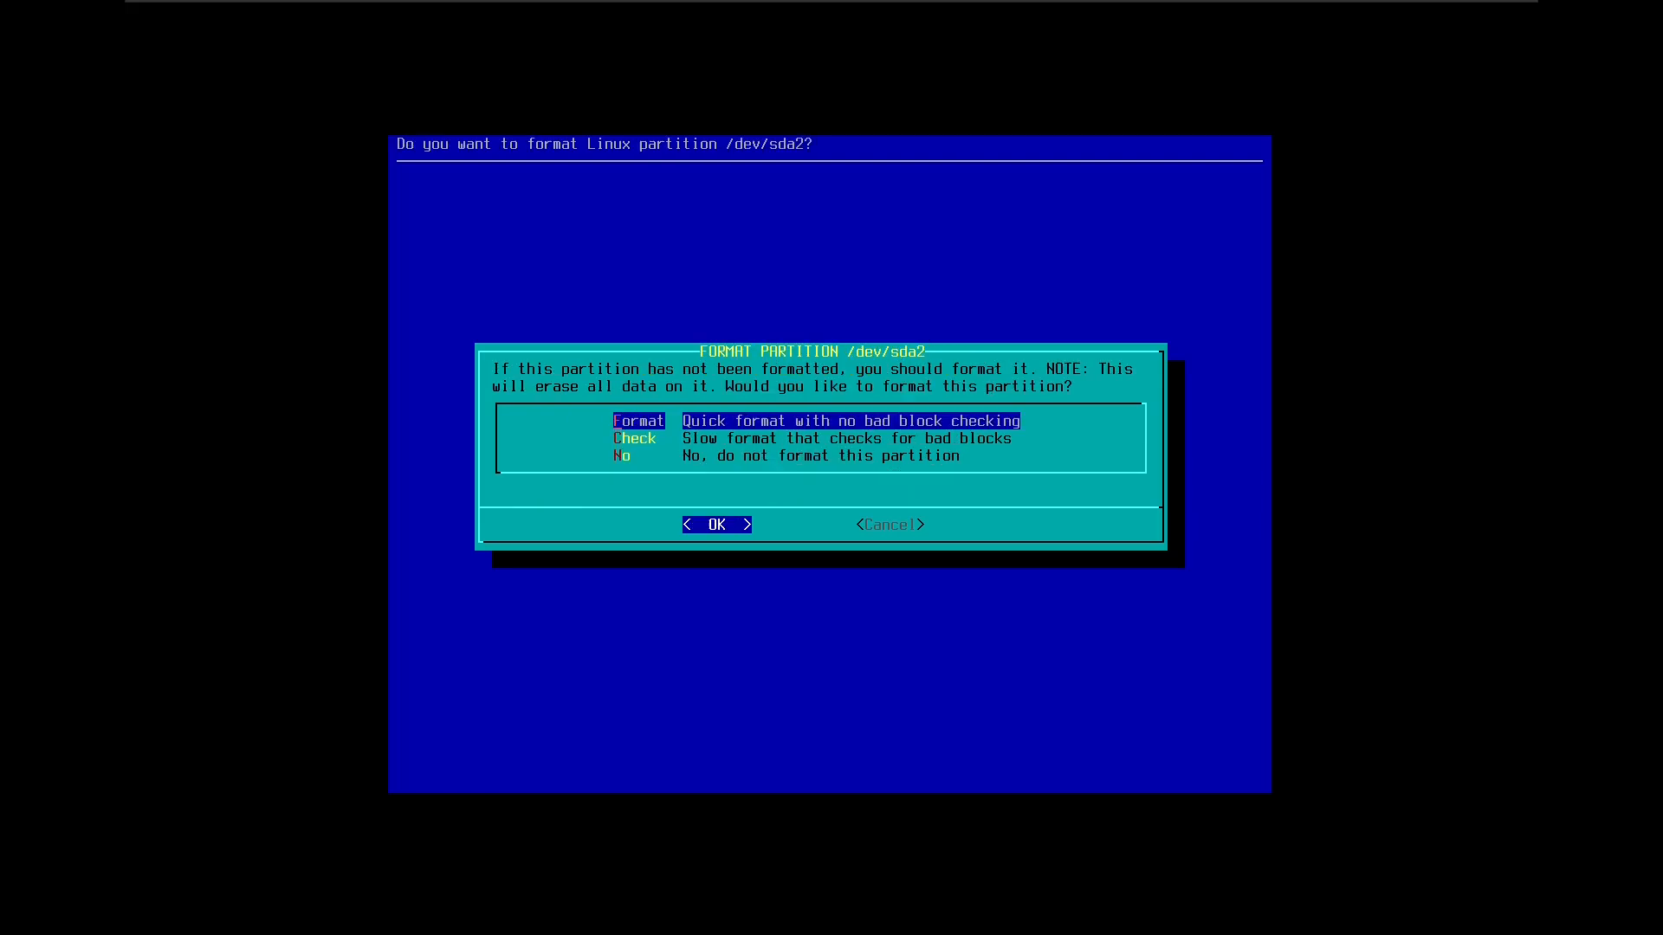
key("Return")
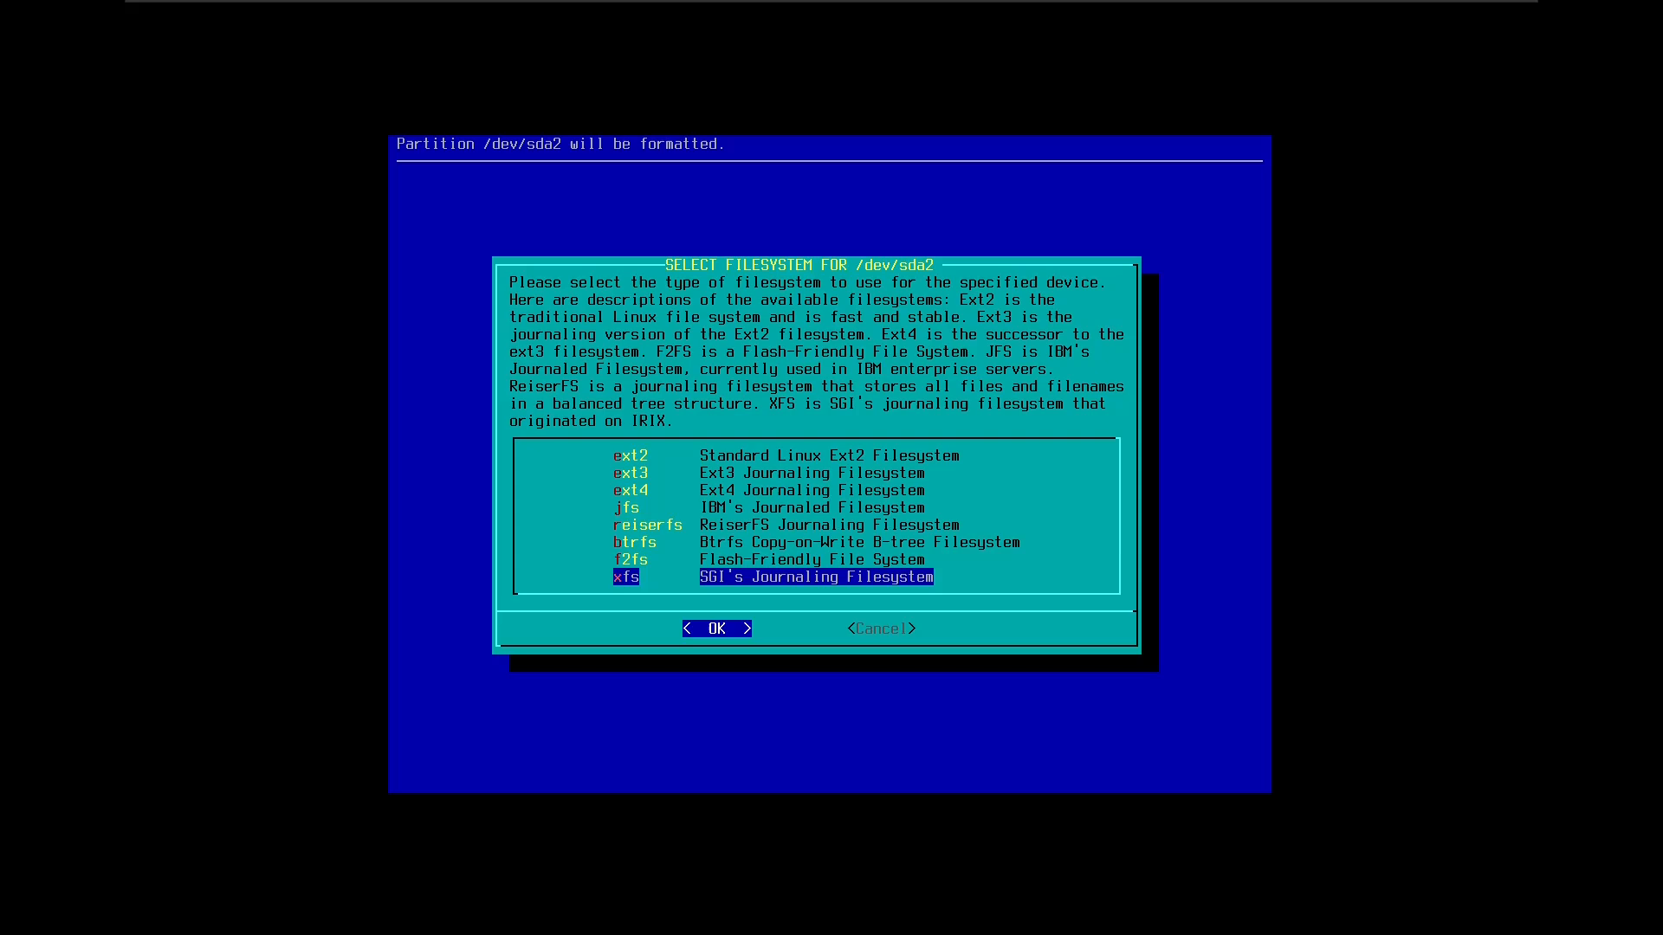
key("Up")
key("Up")
key("Up")
key("Up")
key("Up")
key("Up")
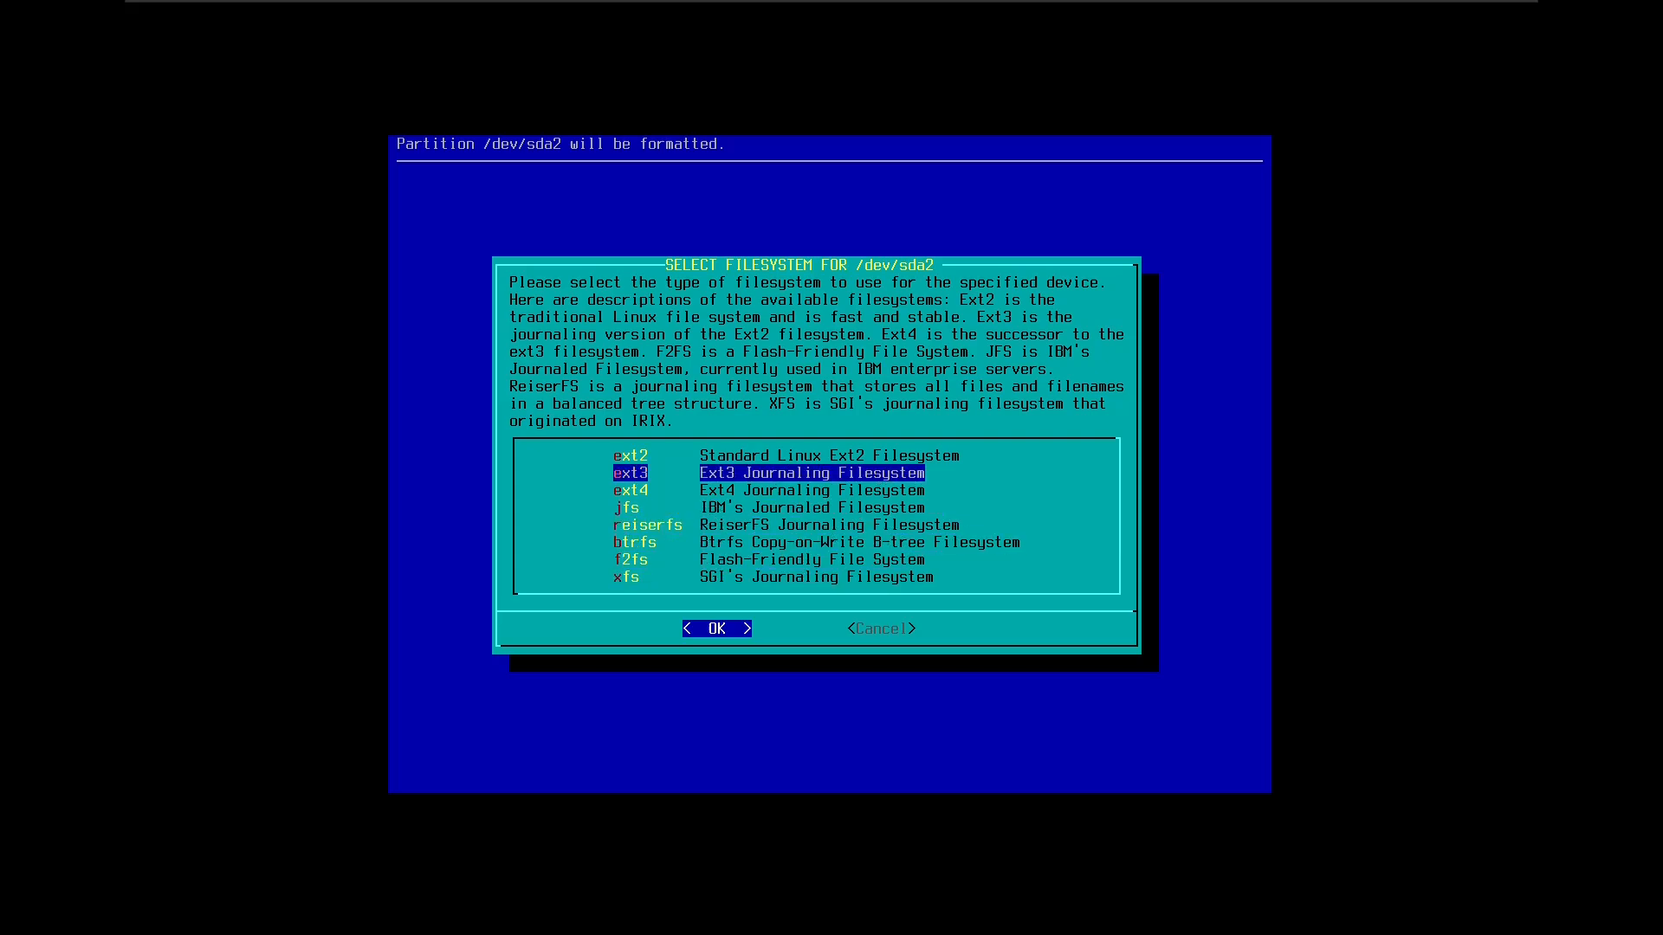
key("Down")
key("Return")
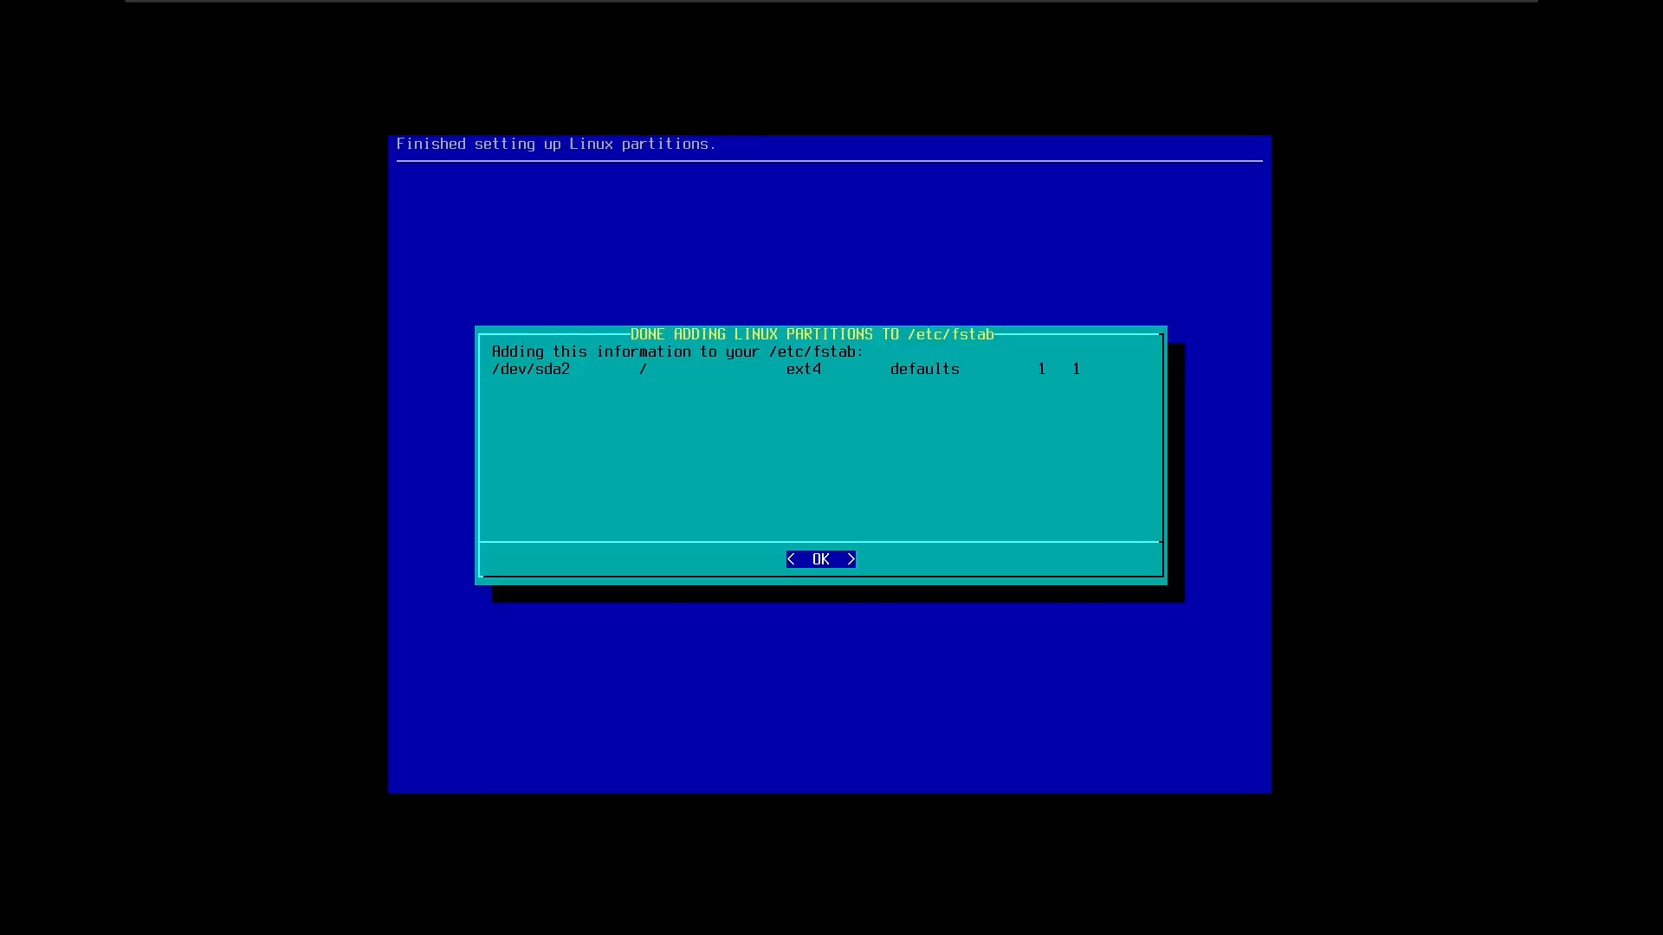
key("Return")
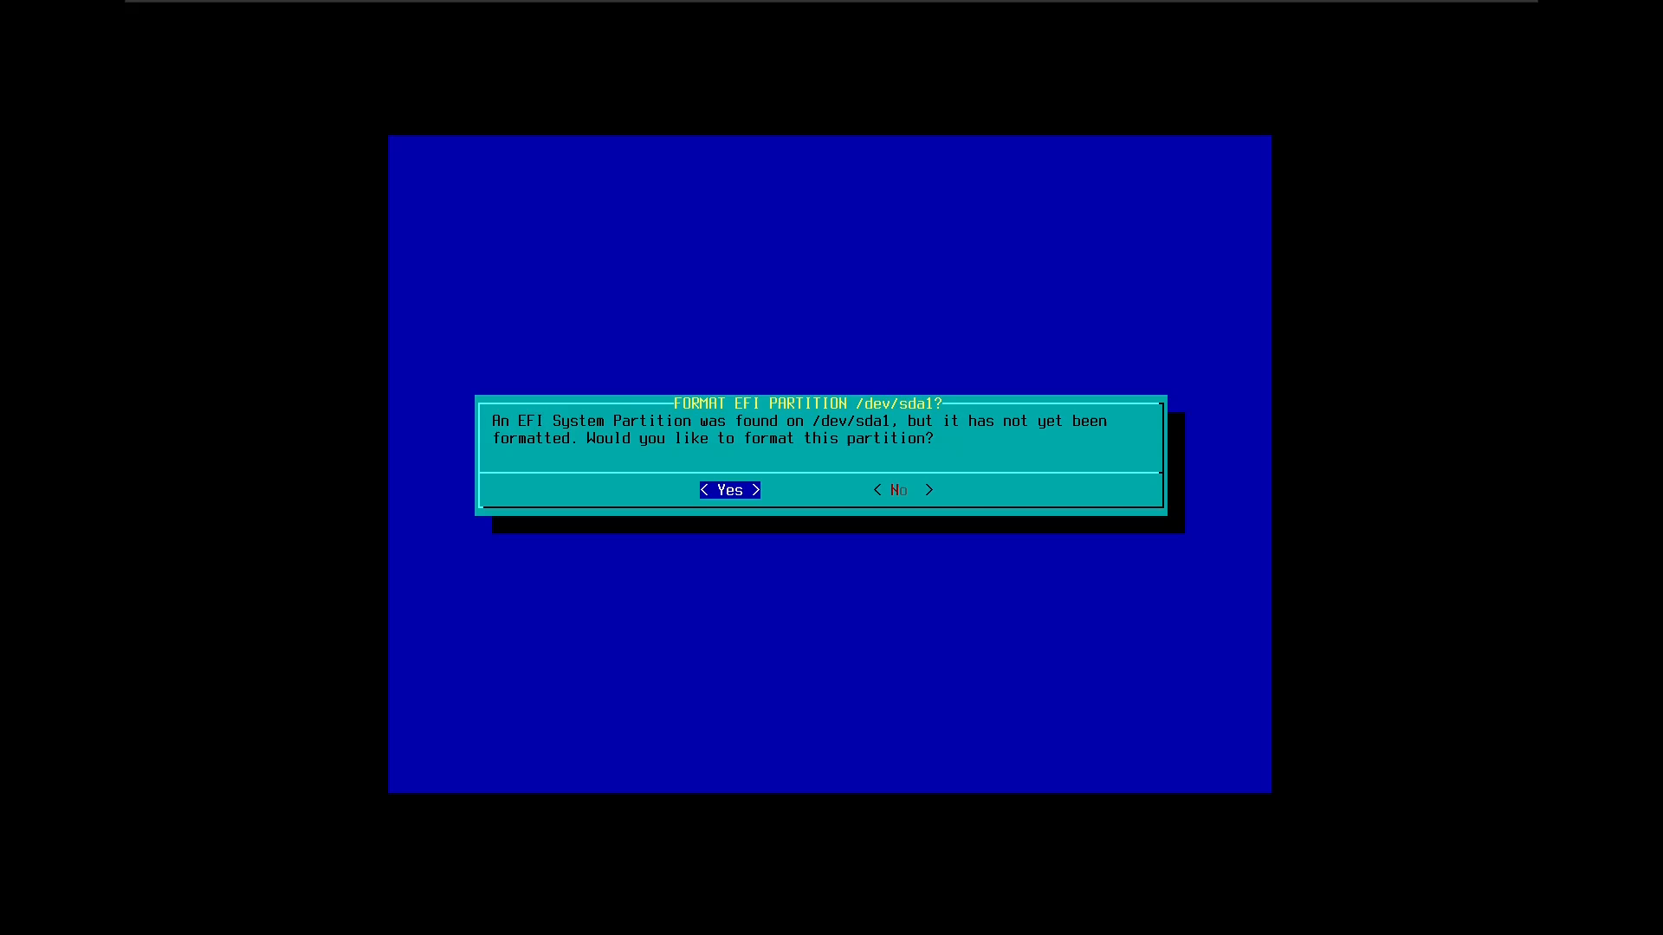
Step: Format EFI partition /dev/sda1 as FAT32 and choose the Salix CD or DVD as install source
key("Return")
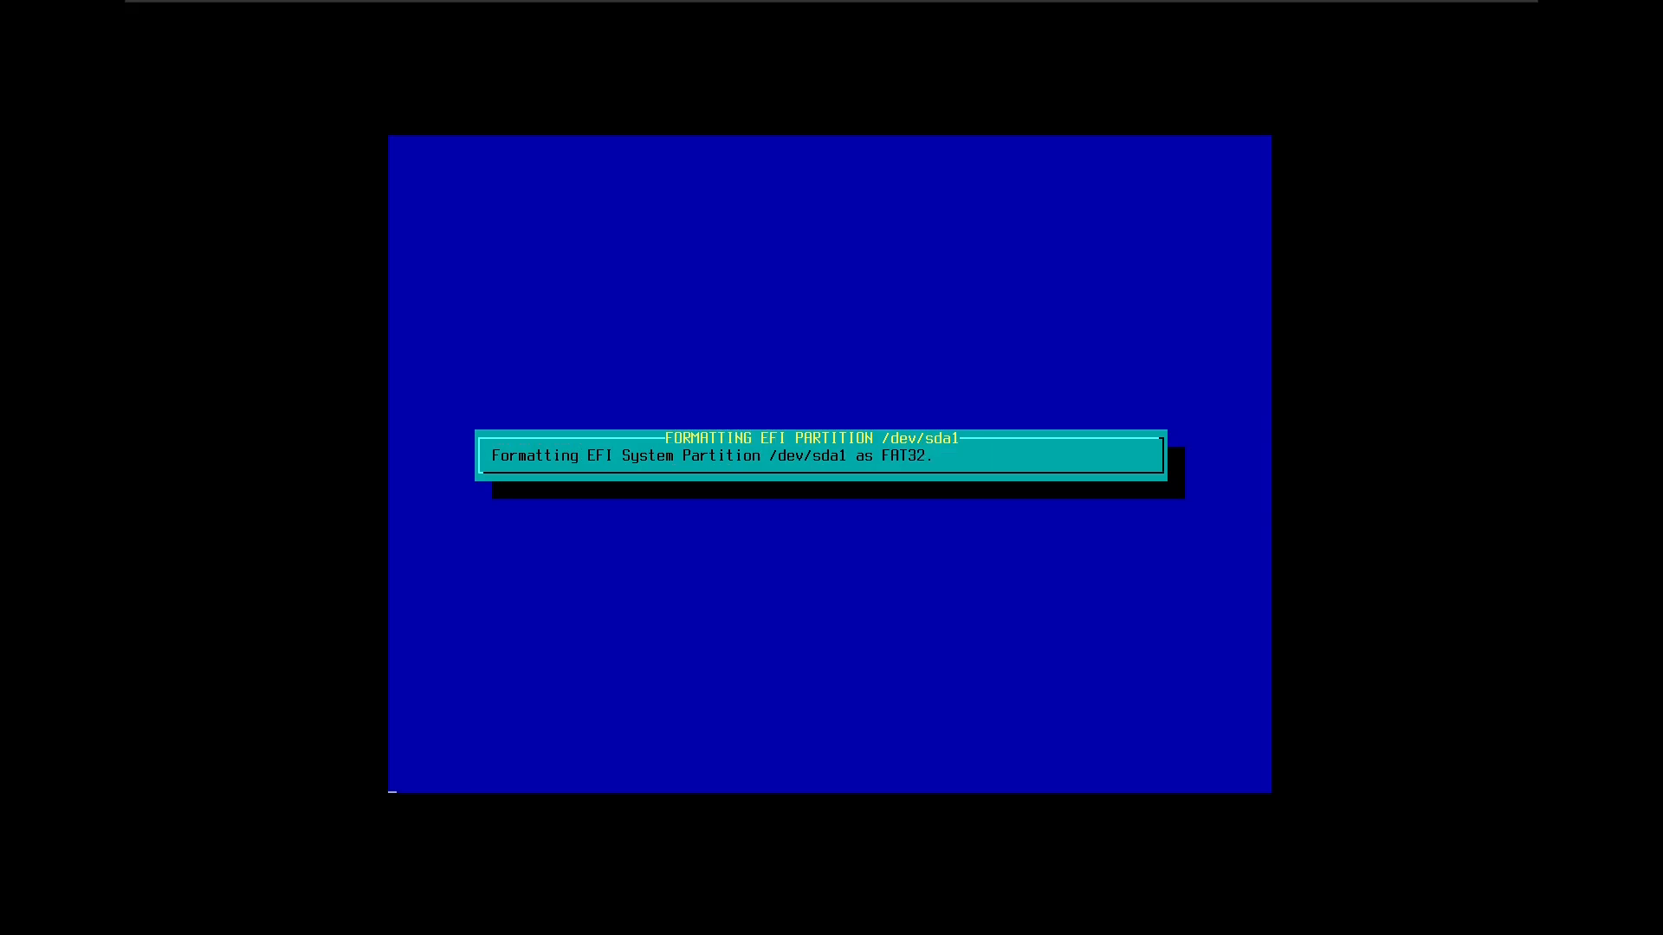
key("Return")
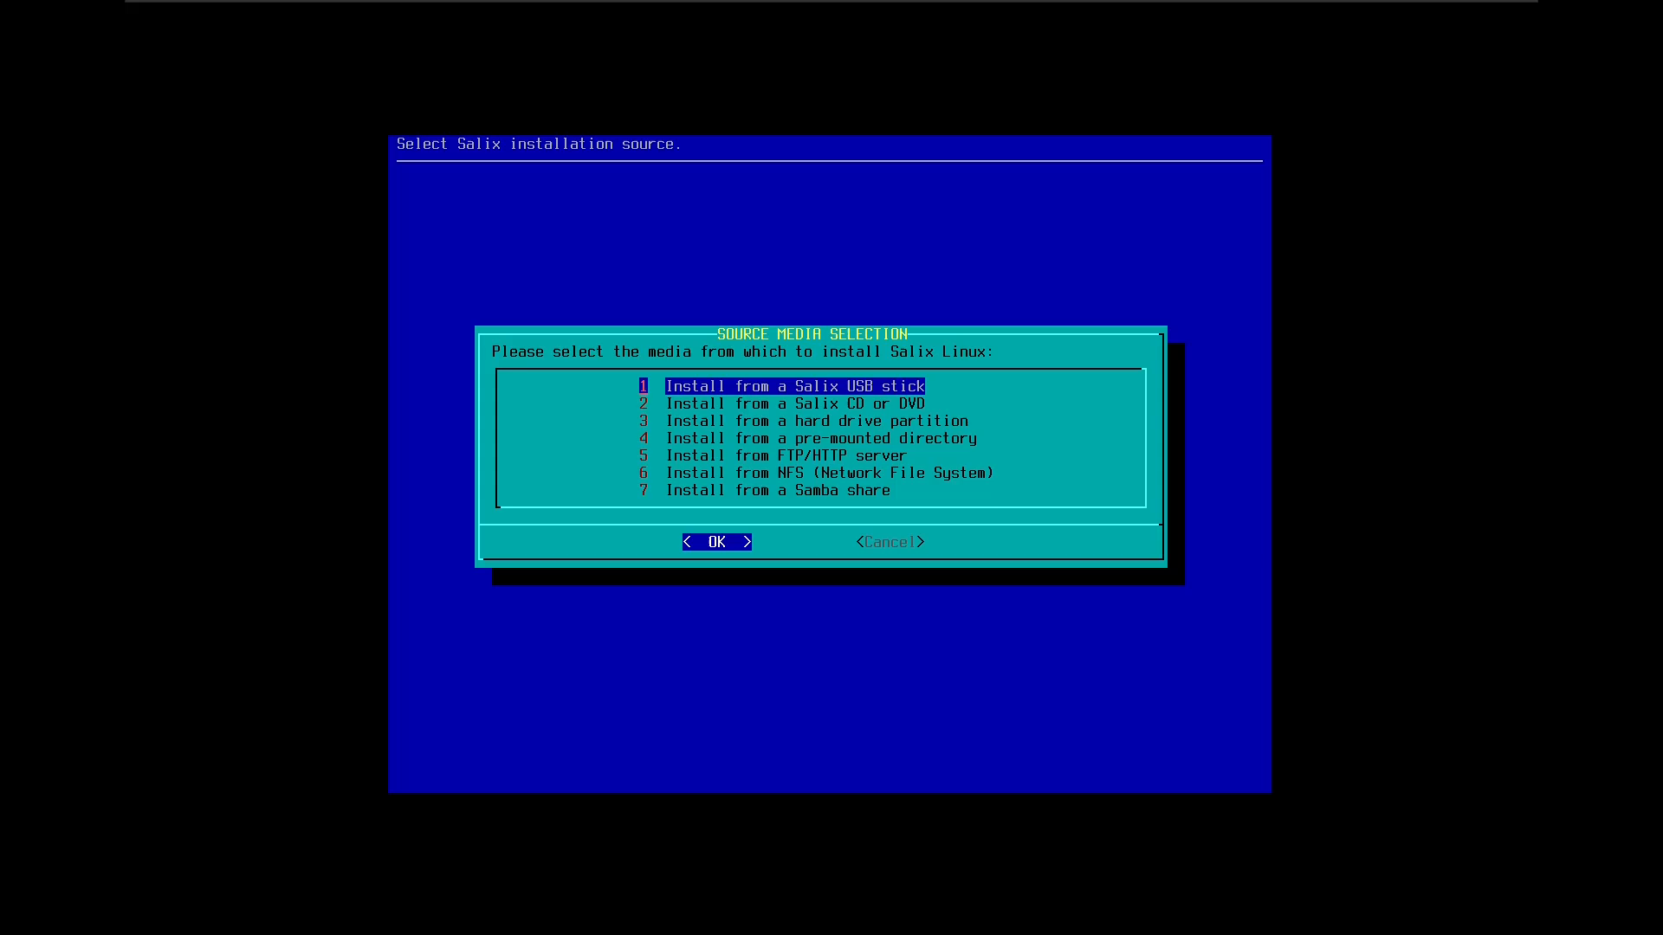
key("Down")
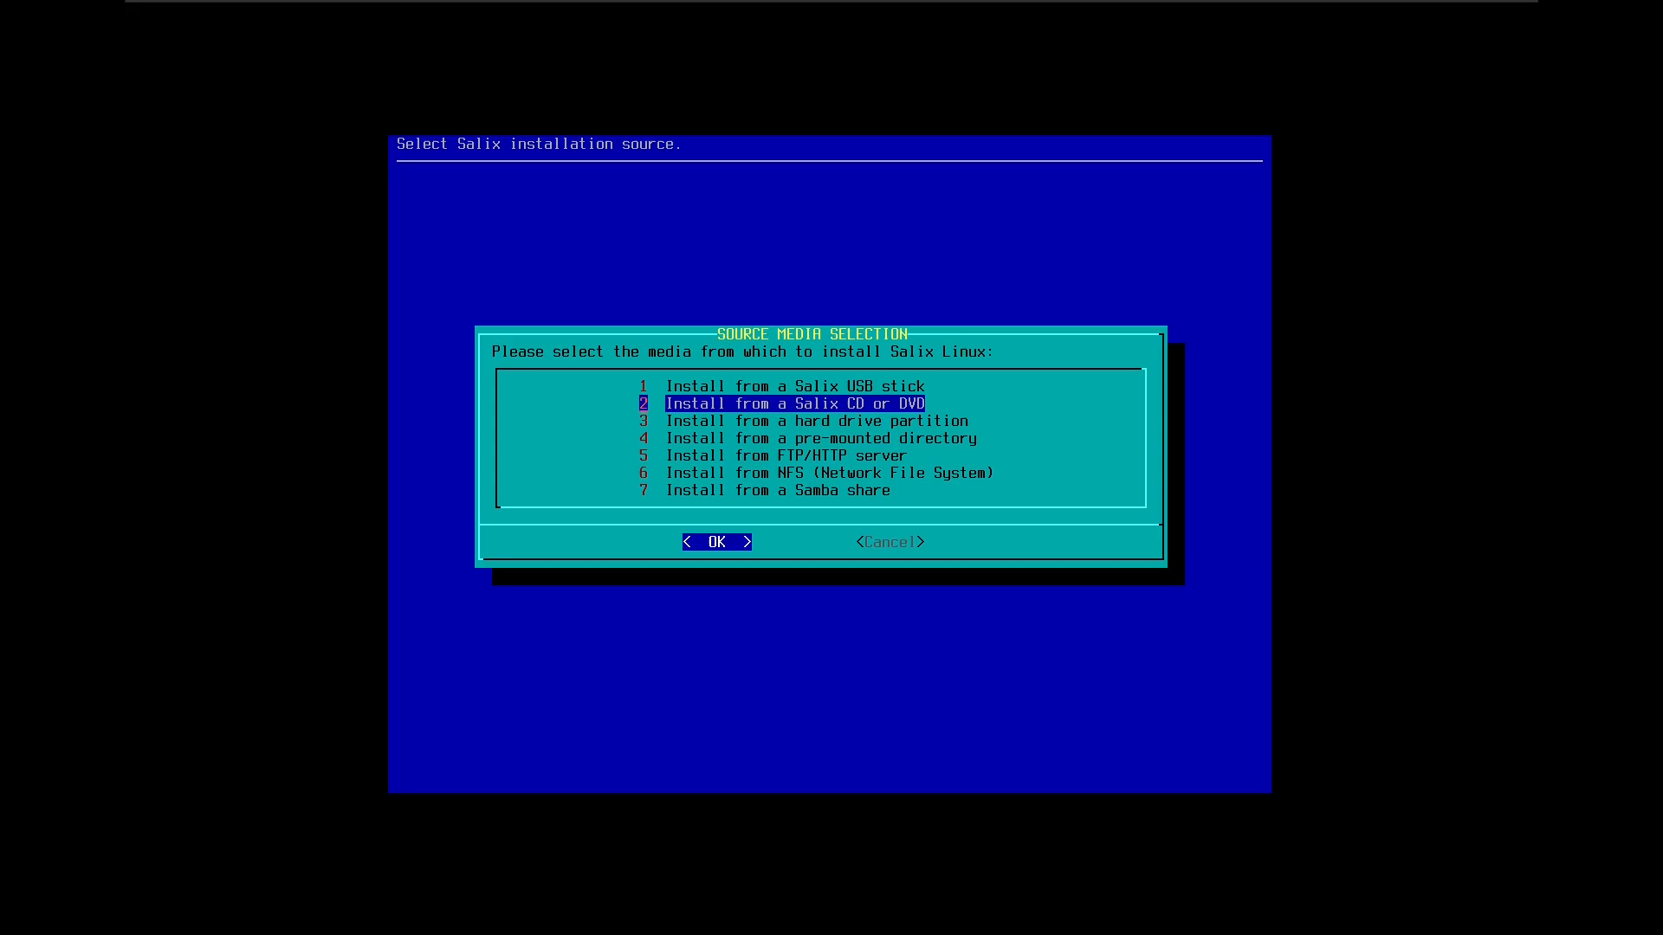
key("Down")
key("Down")
key("Down")
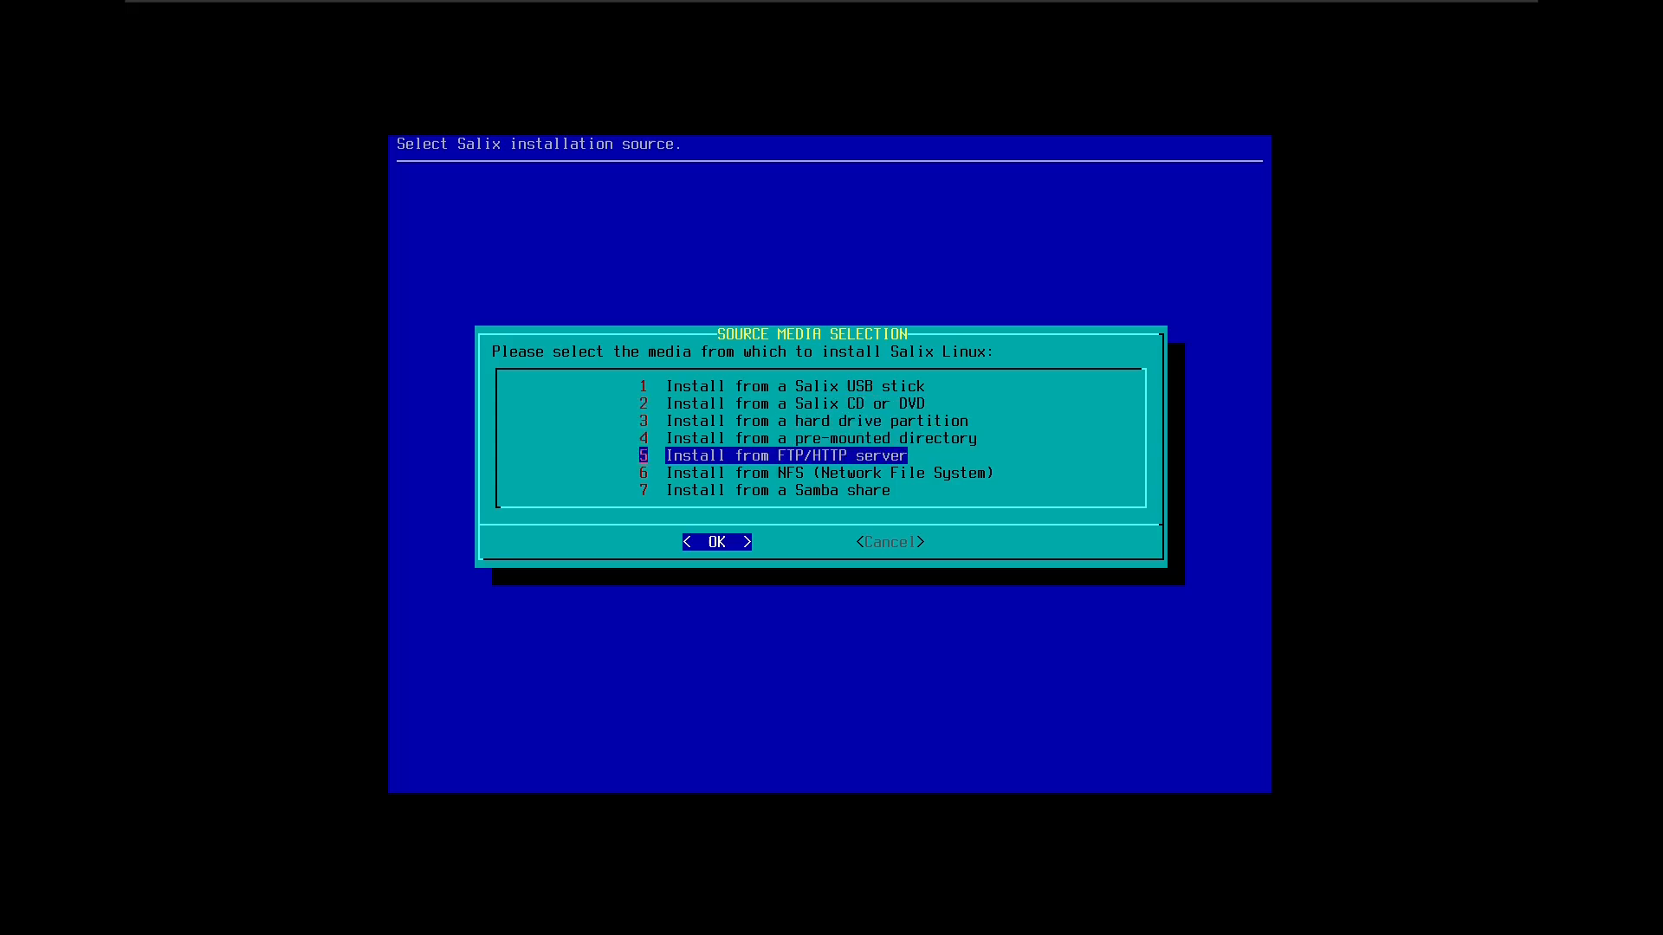
key("Down")
key("Down")
key("Up")
key("Up")
key("Up")
key("Up")
key("Up")
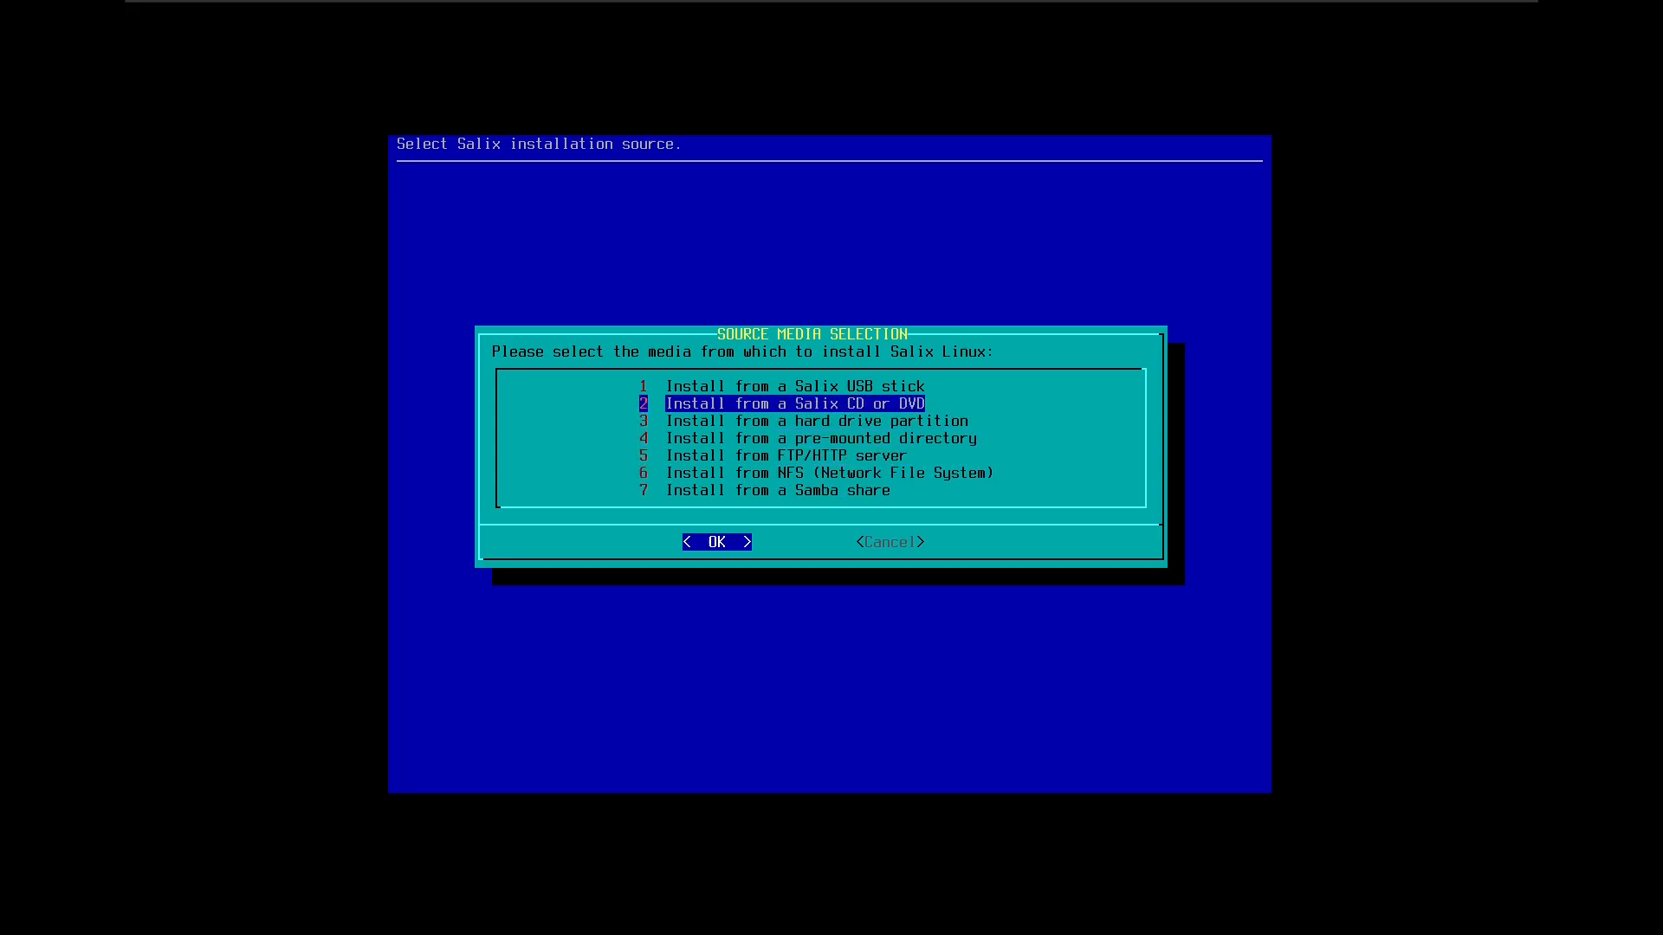
key("Return")
key("Return")
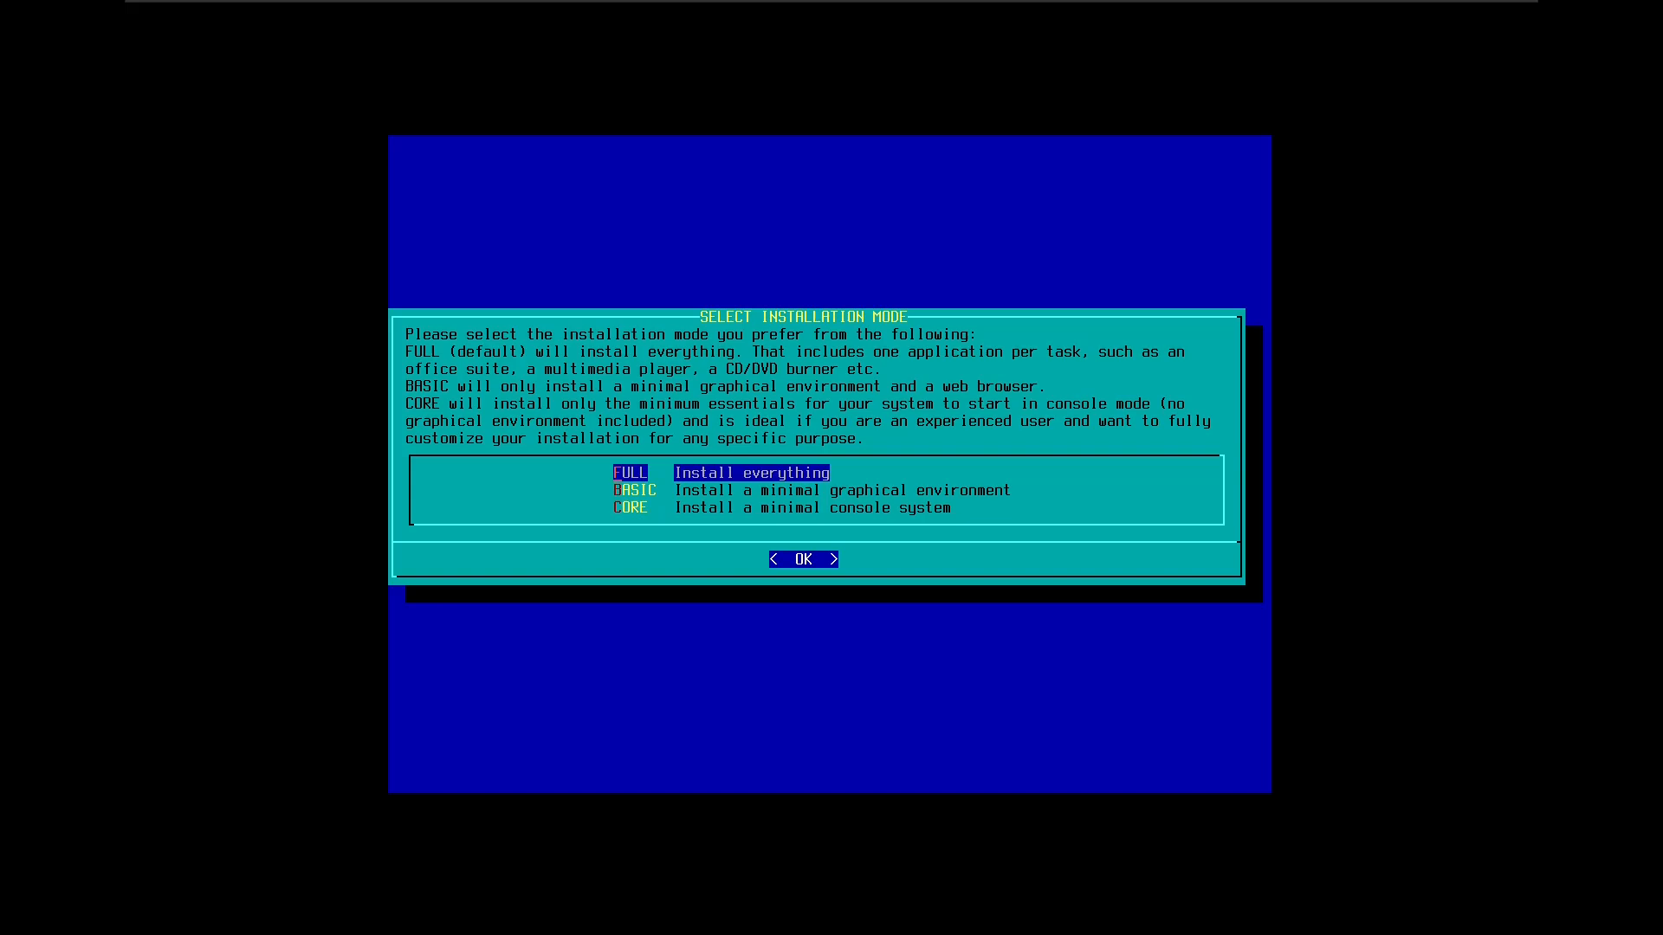
Step: Choose FULL installation mode and let all packages install
key("Return")
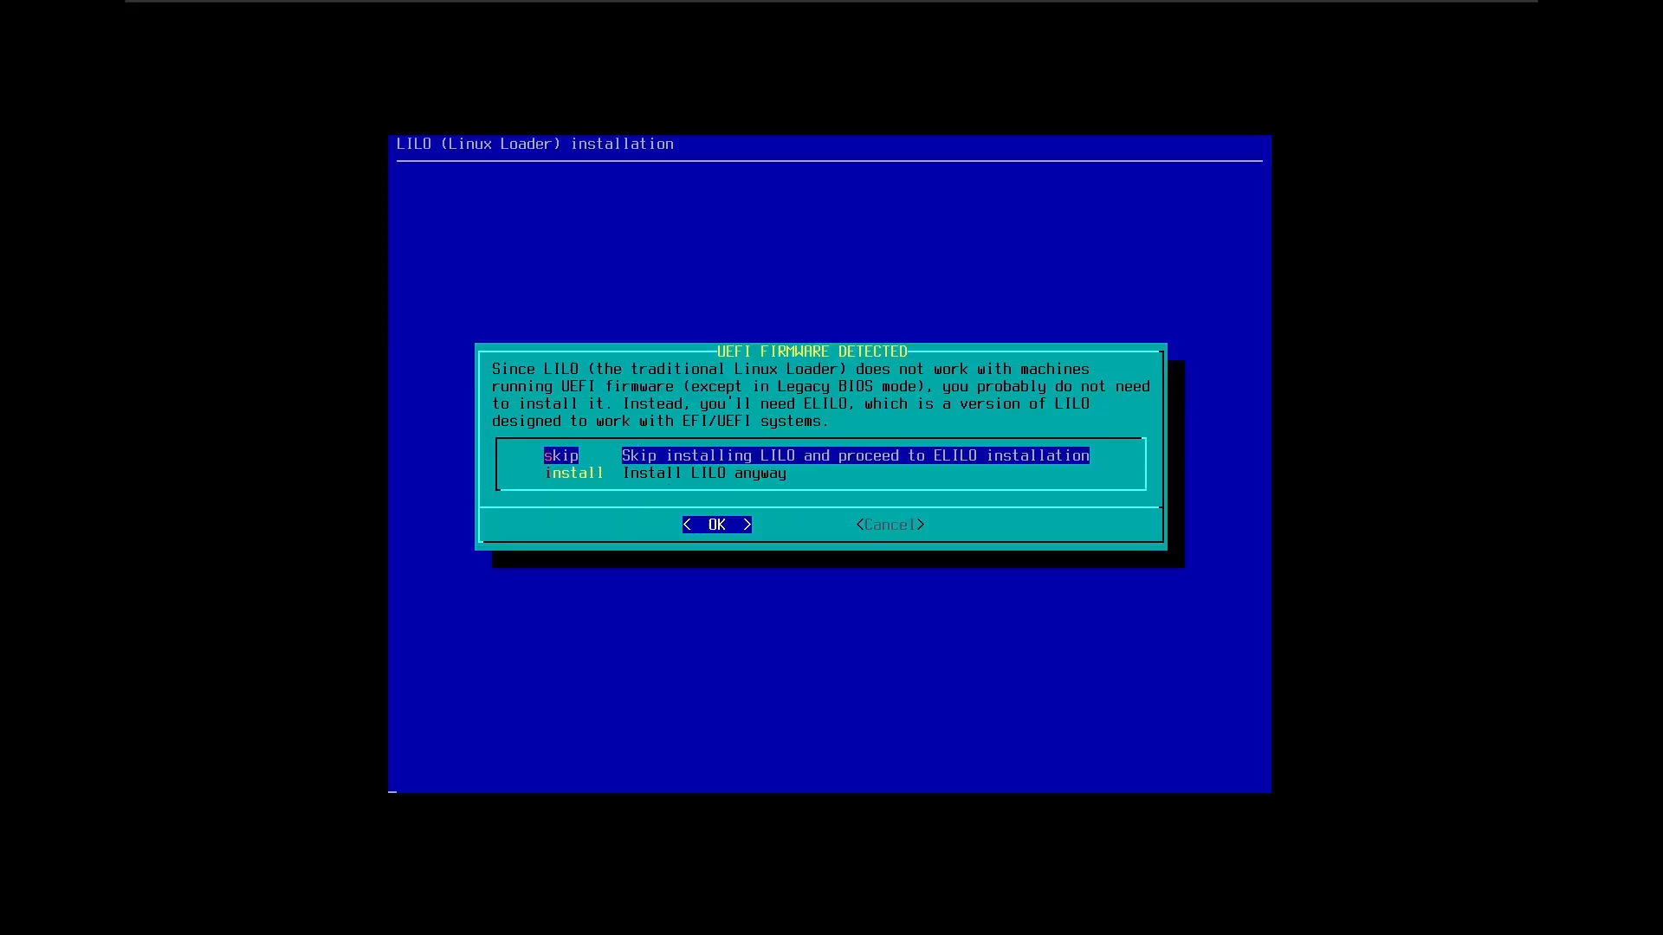
Step: Skip LILO, install ELILO on the EFI partition with a boot menu entry, and keep local-time hardware clock
key("Return")
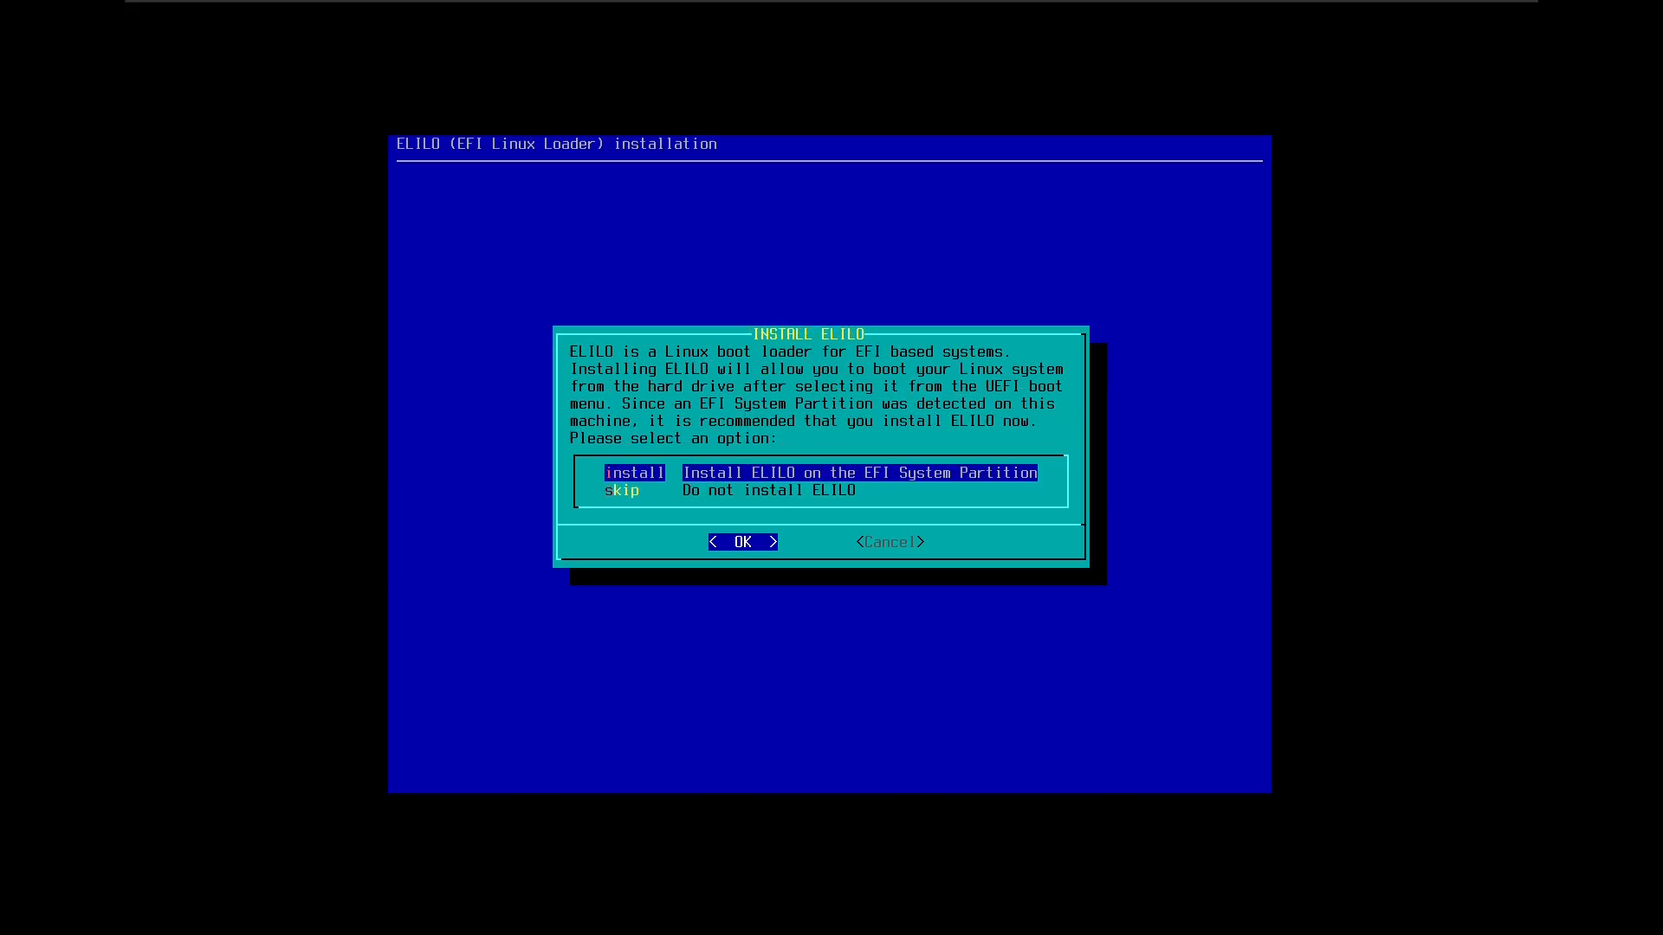
key("Return")
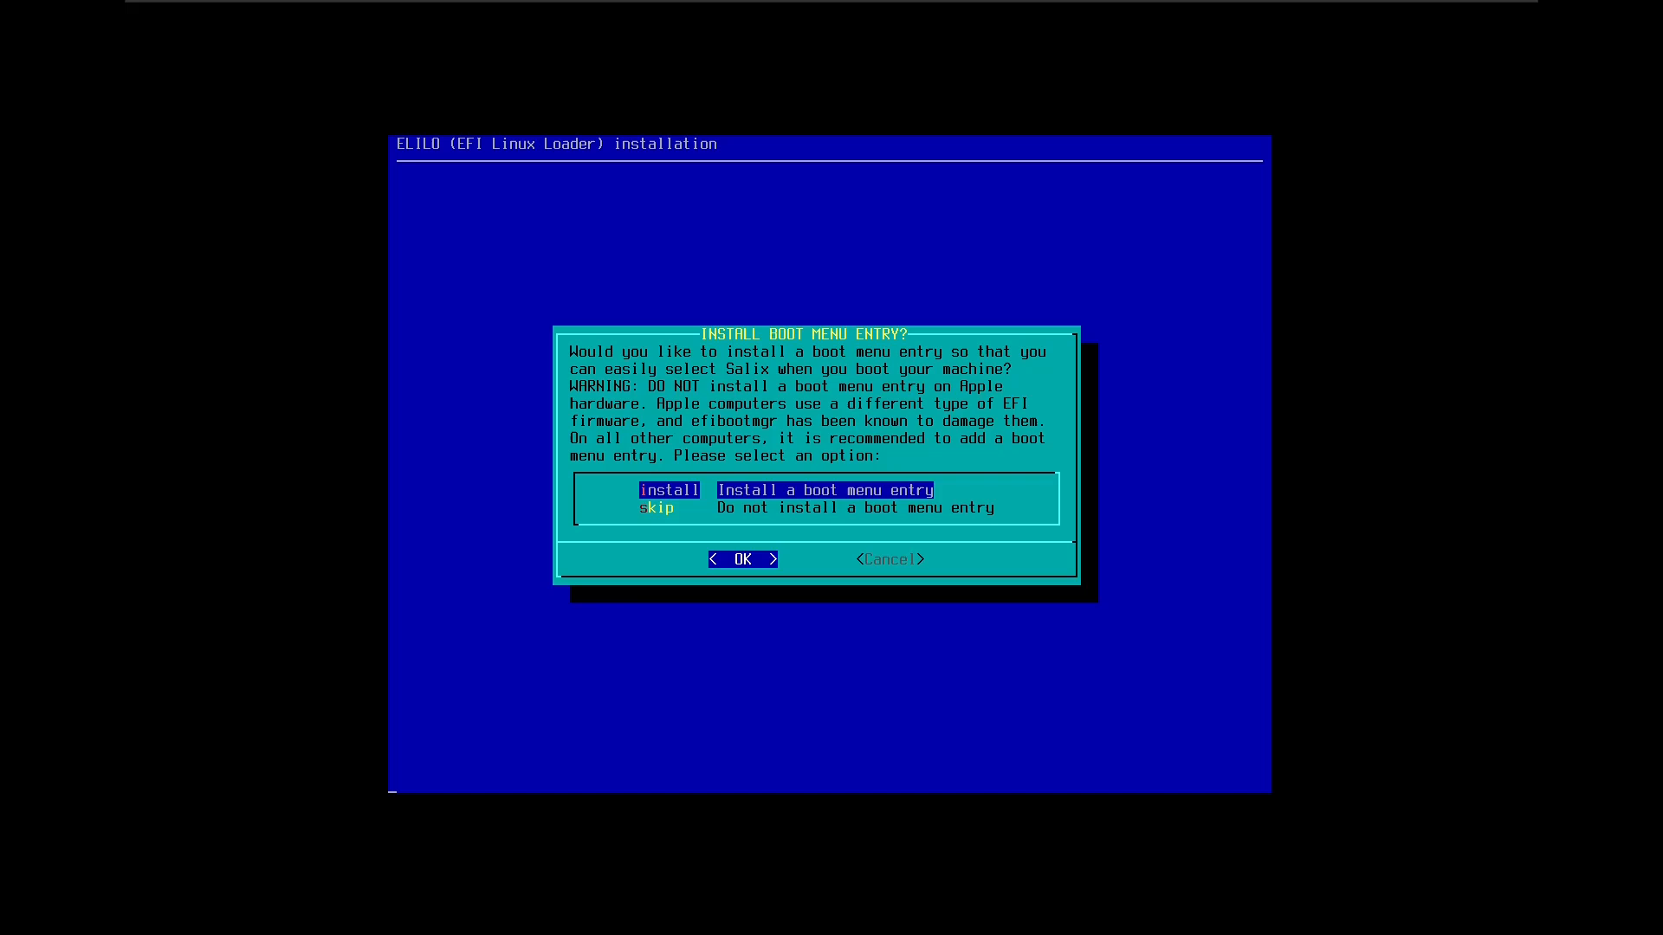
key("Return")
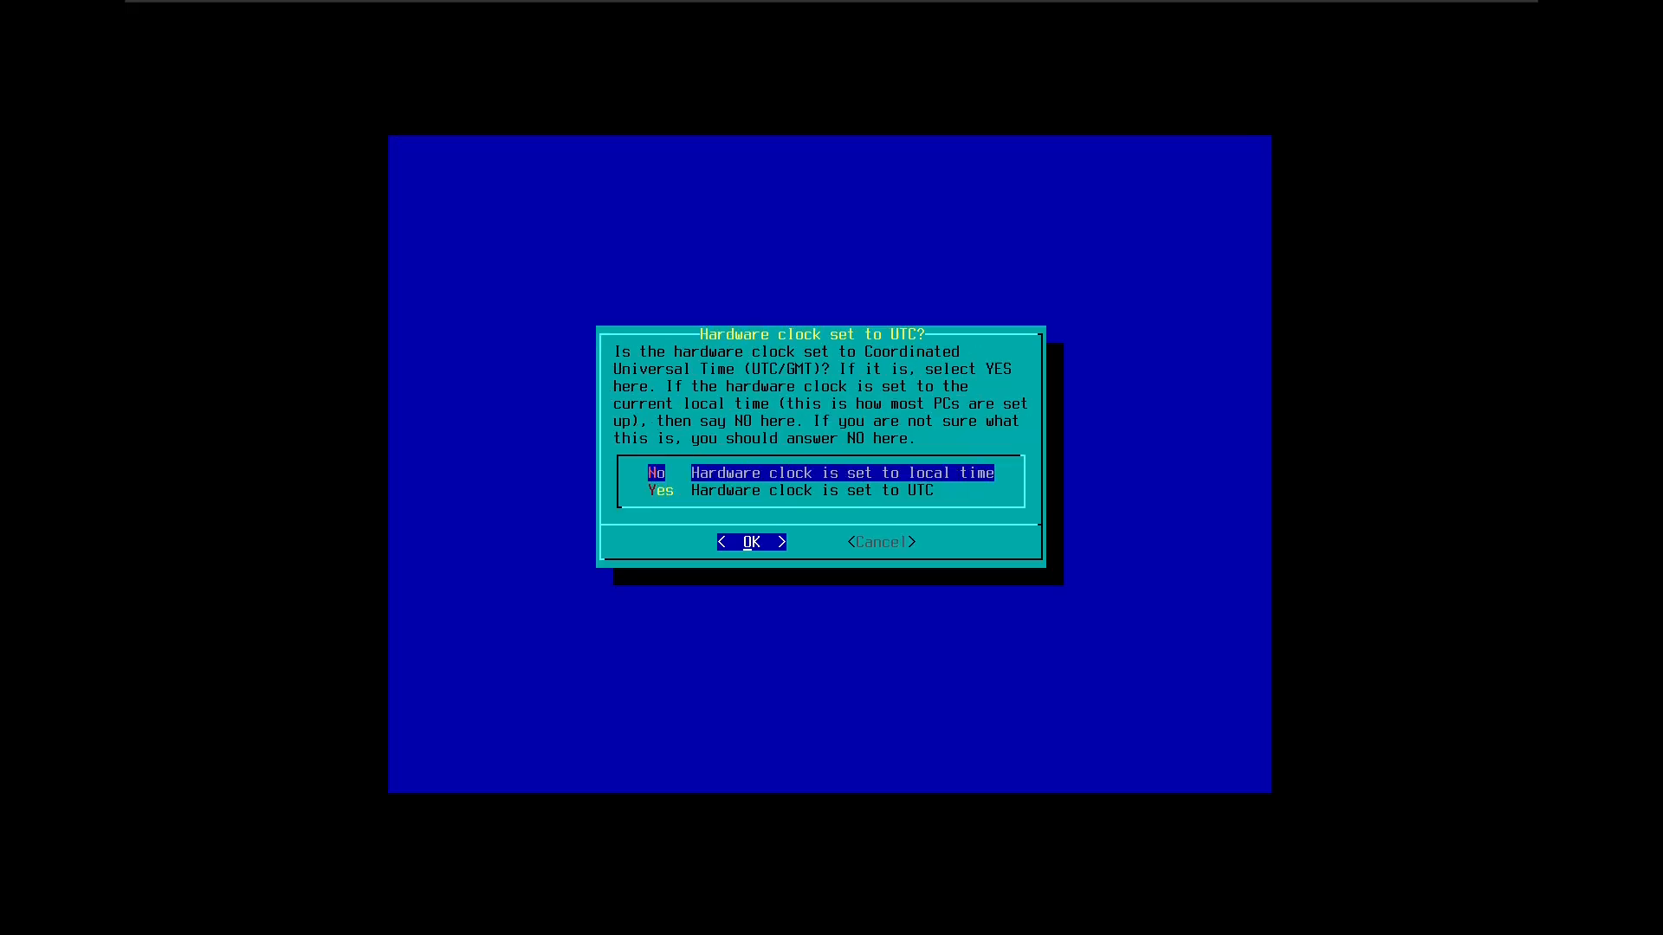
key("Return")
Step: Pick US/Mountain as time zone, keep en_US.utf8 language, and enable numlock at boot
key("Page_Down")
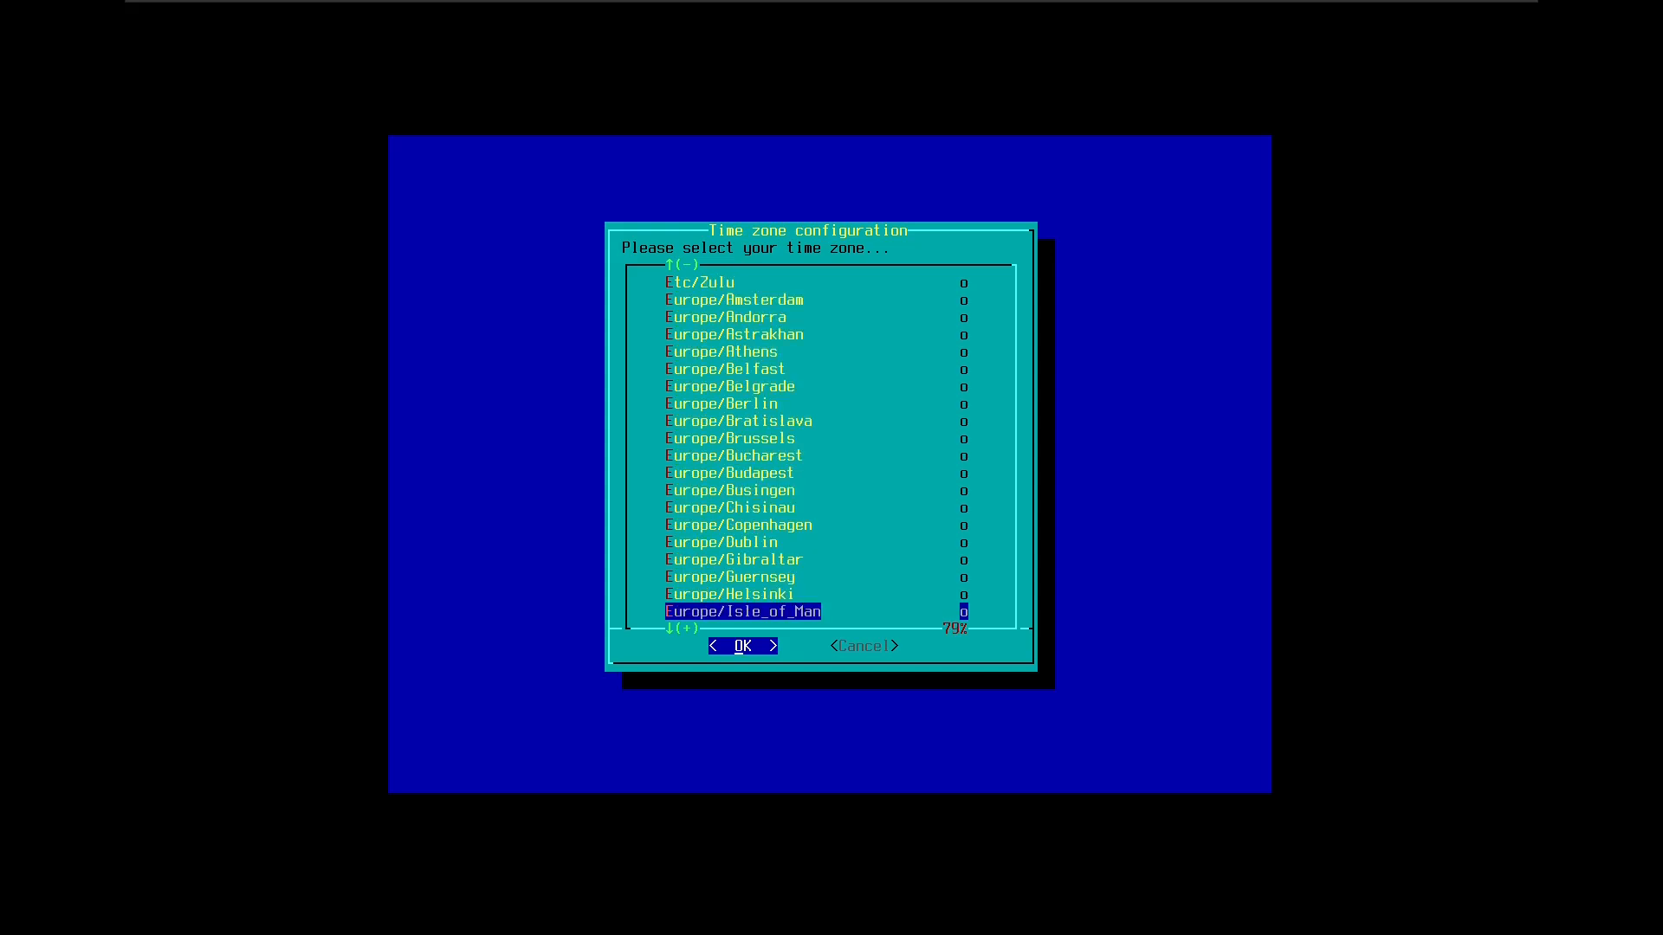
key("Page_Down")
key("Page_Down")
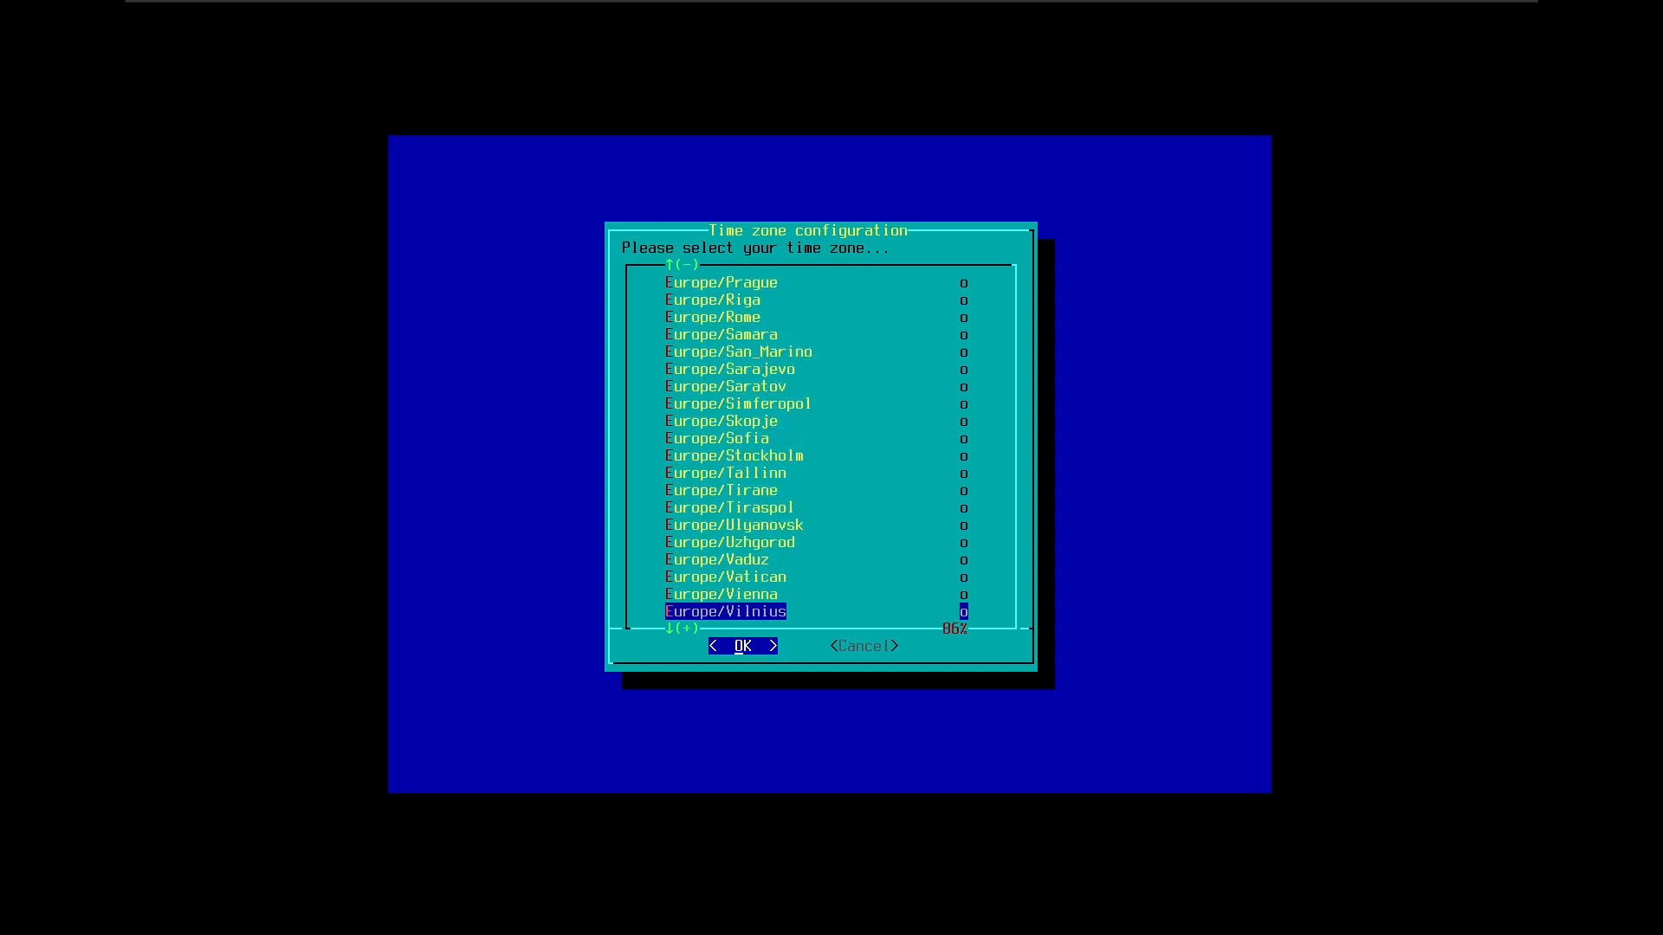
key("Page_Down")
key("Page_Down")
key("Page_Down")
key("Page_Down")
key("Page_Down")
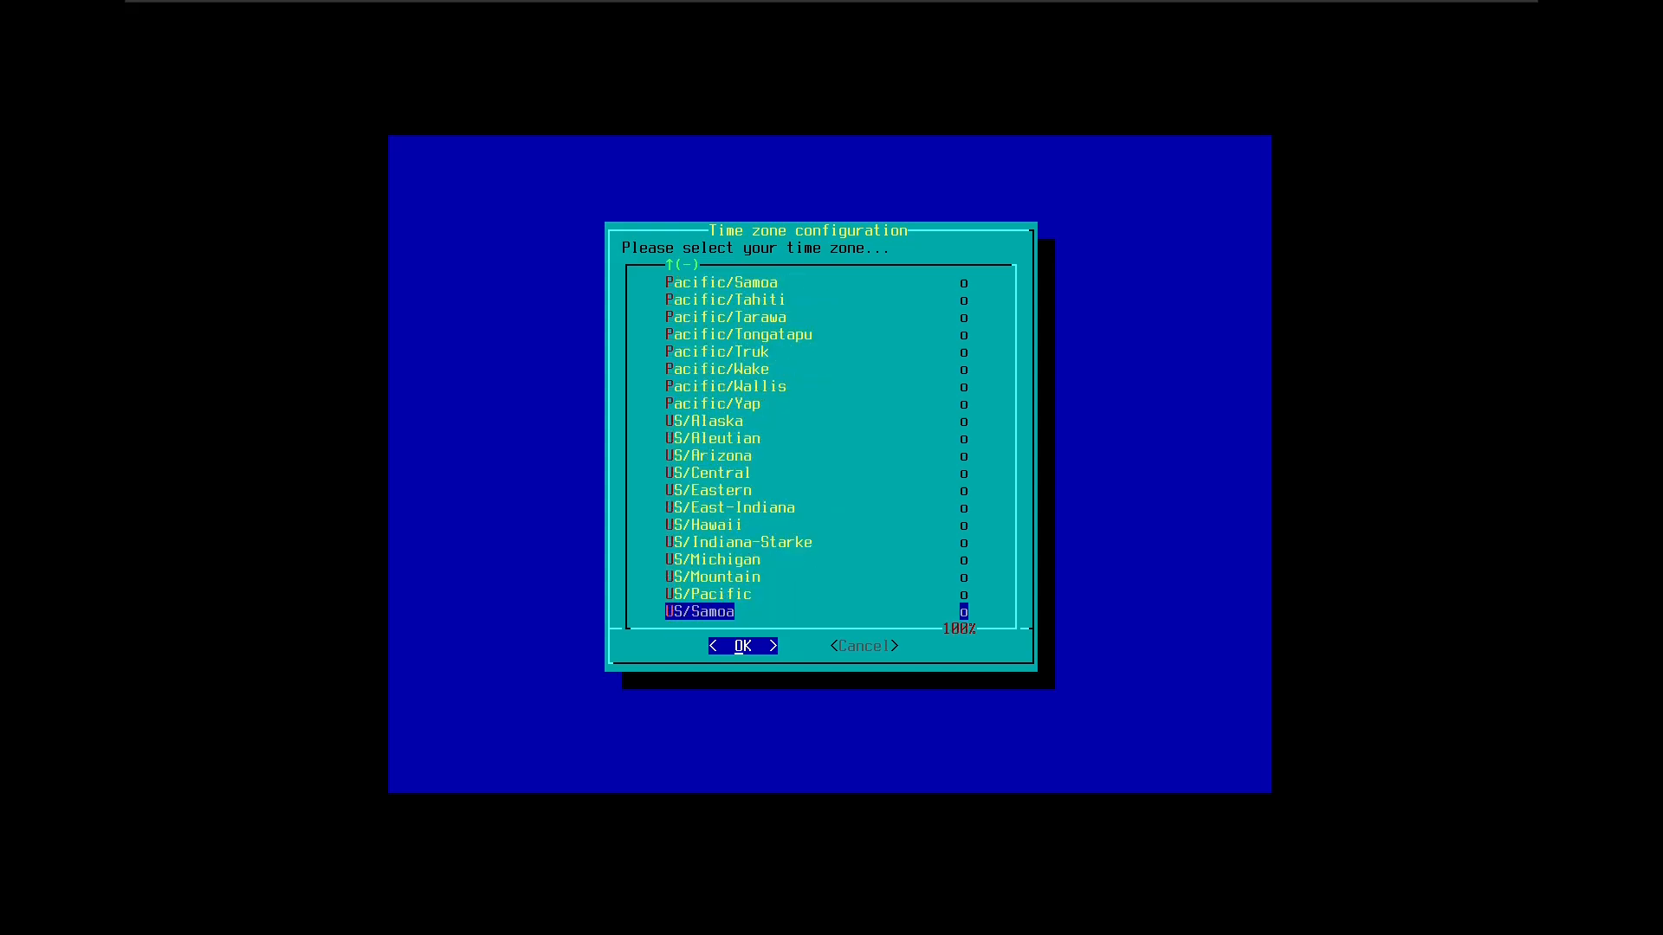
key("Up")
key("Up")
key("Up")
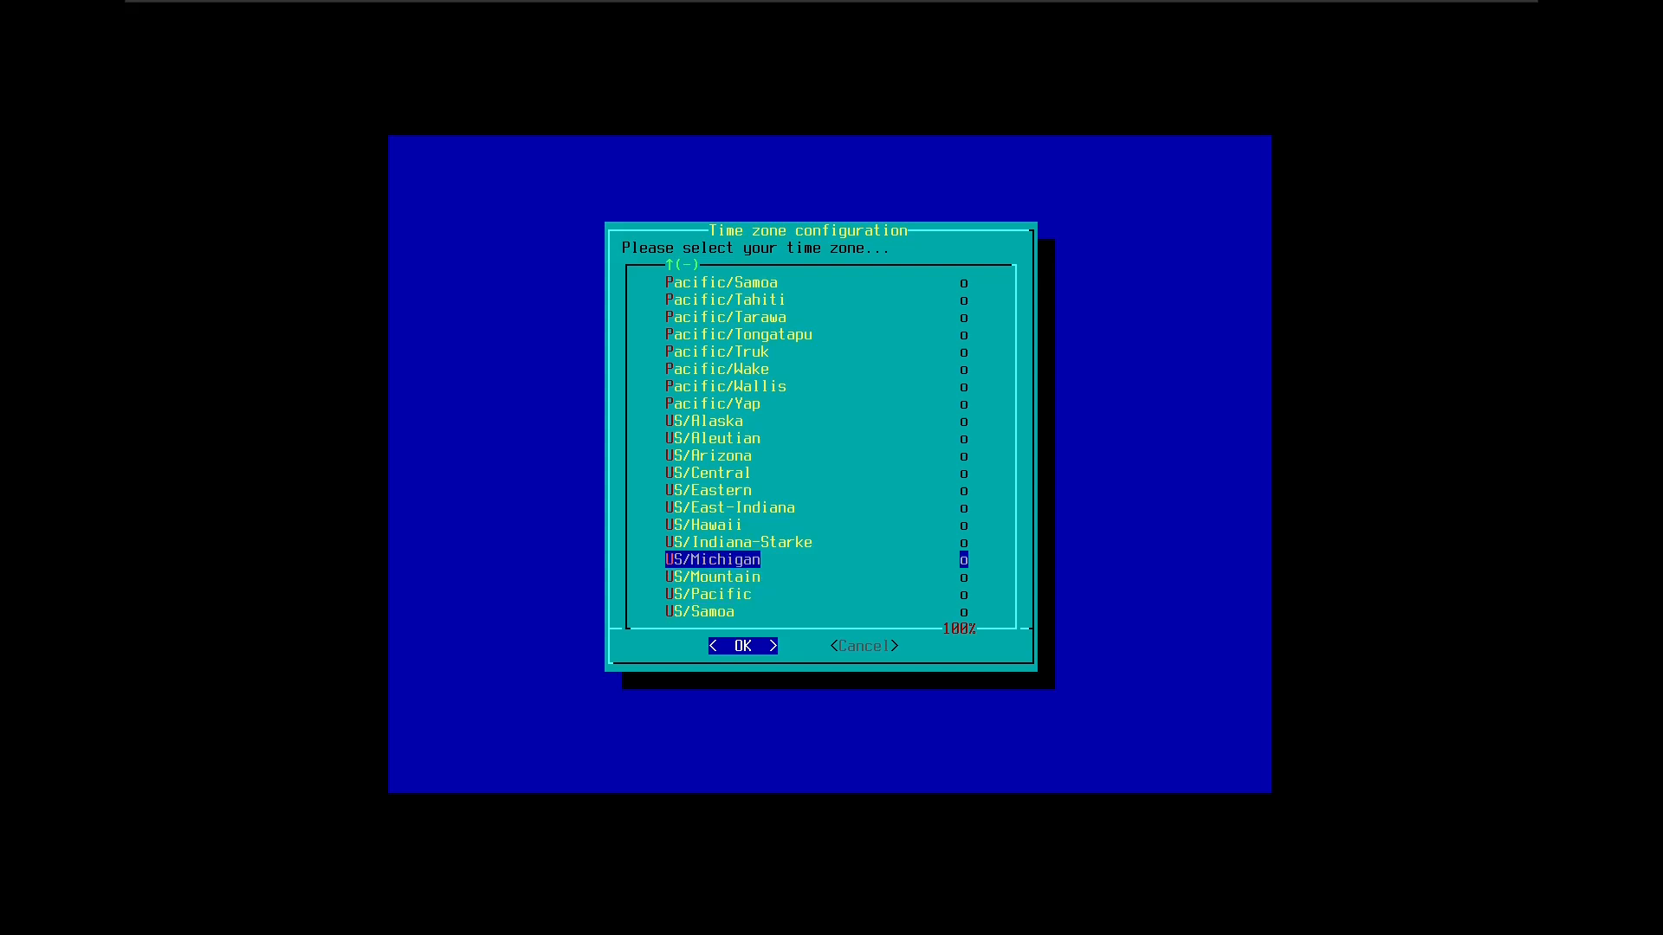
key("Down")
key("Return")
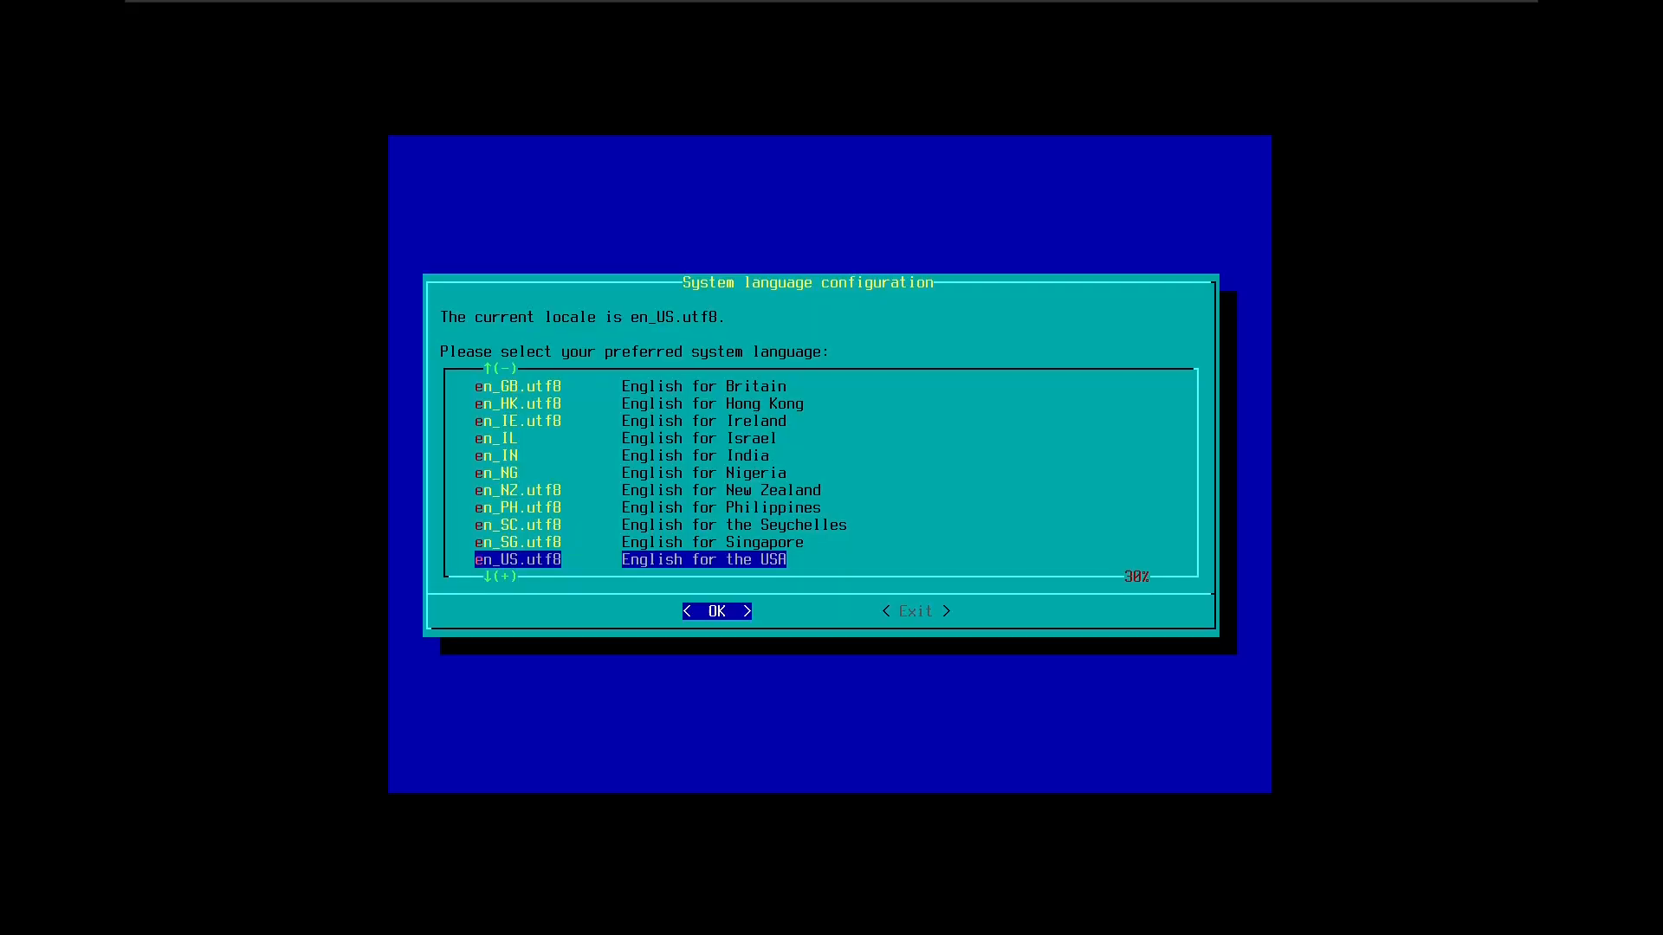
key("Return")
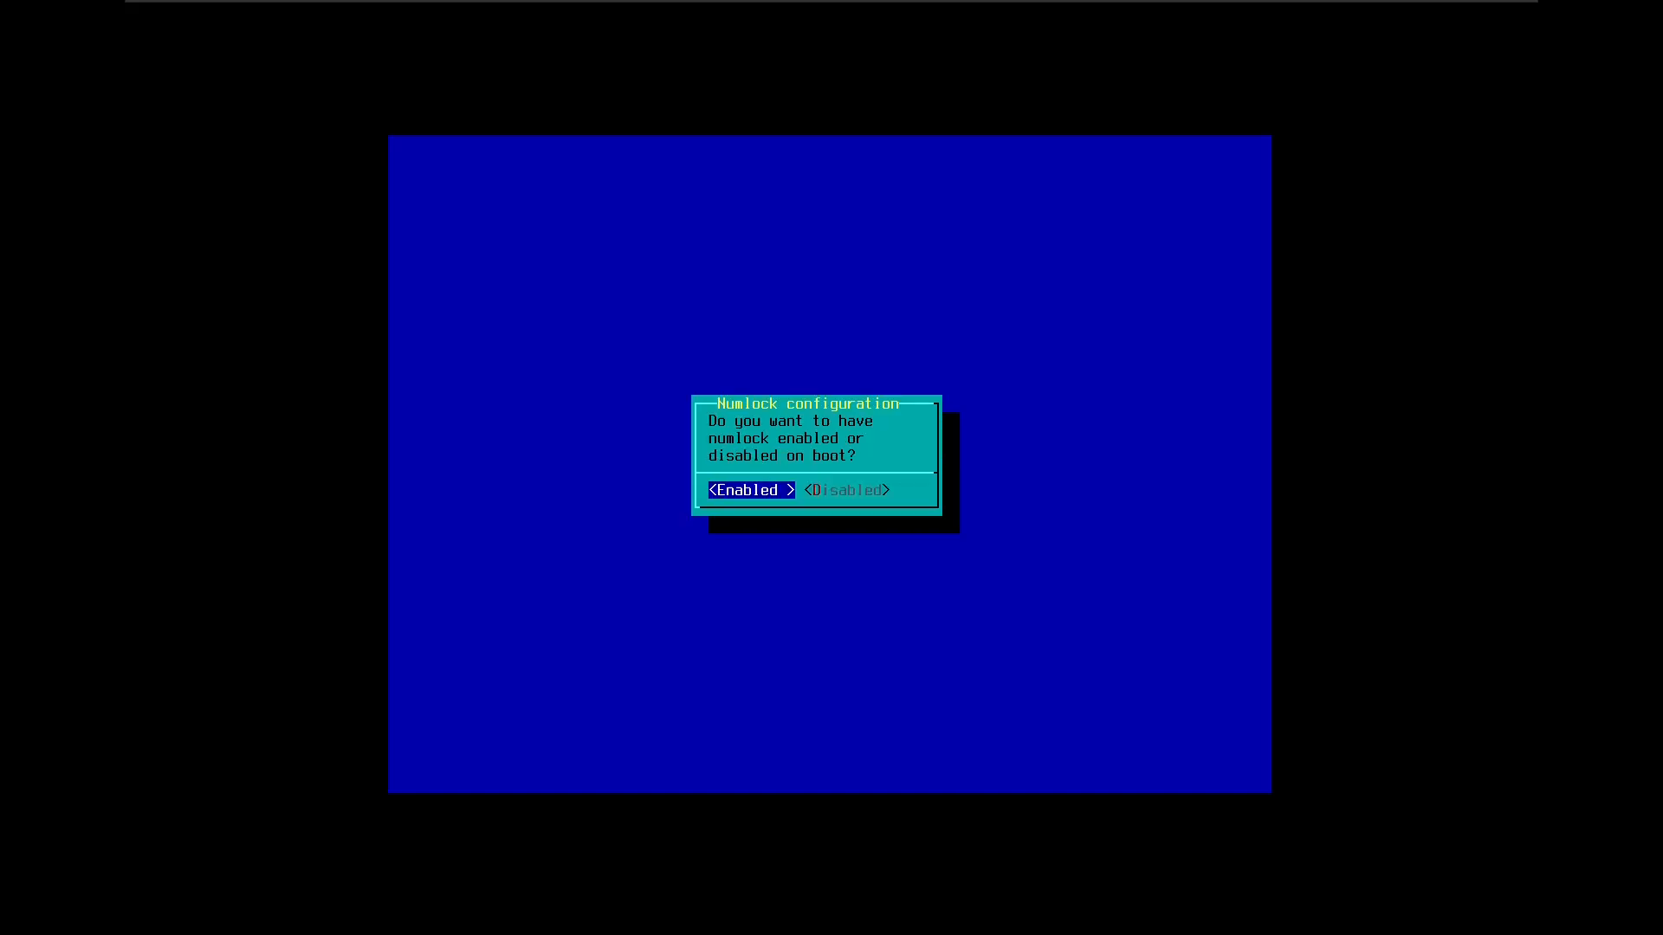
key("Return")
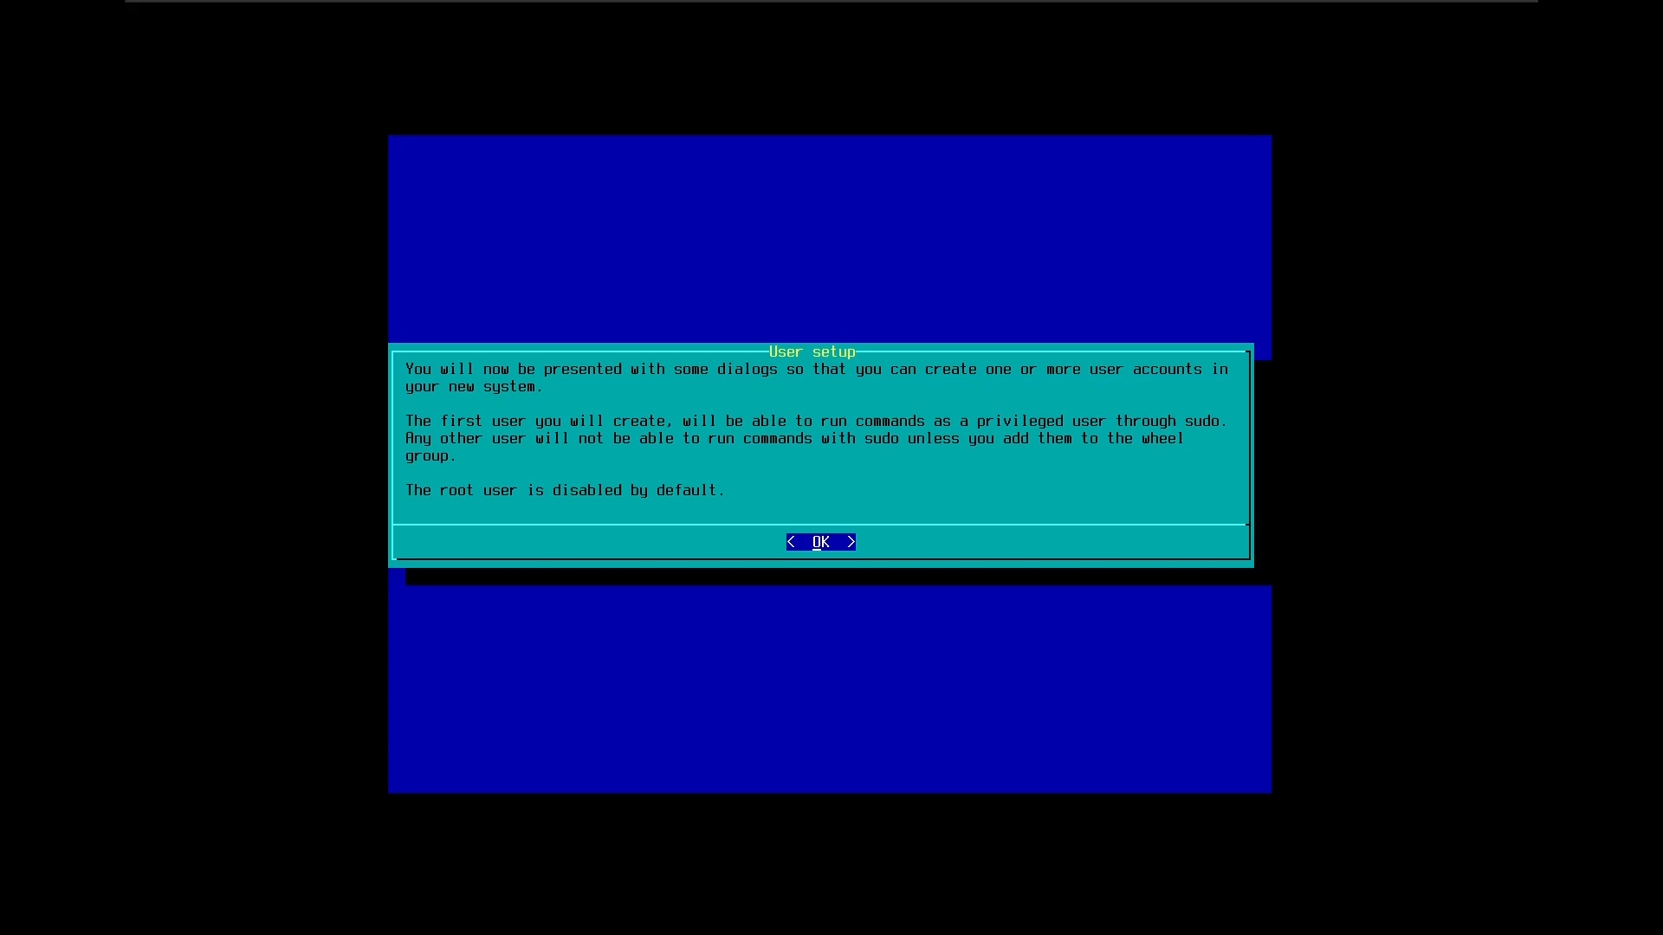
Step: Create a new user account, entering the username and the account password twice
key("Return")
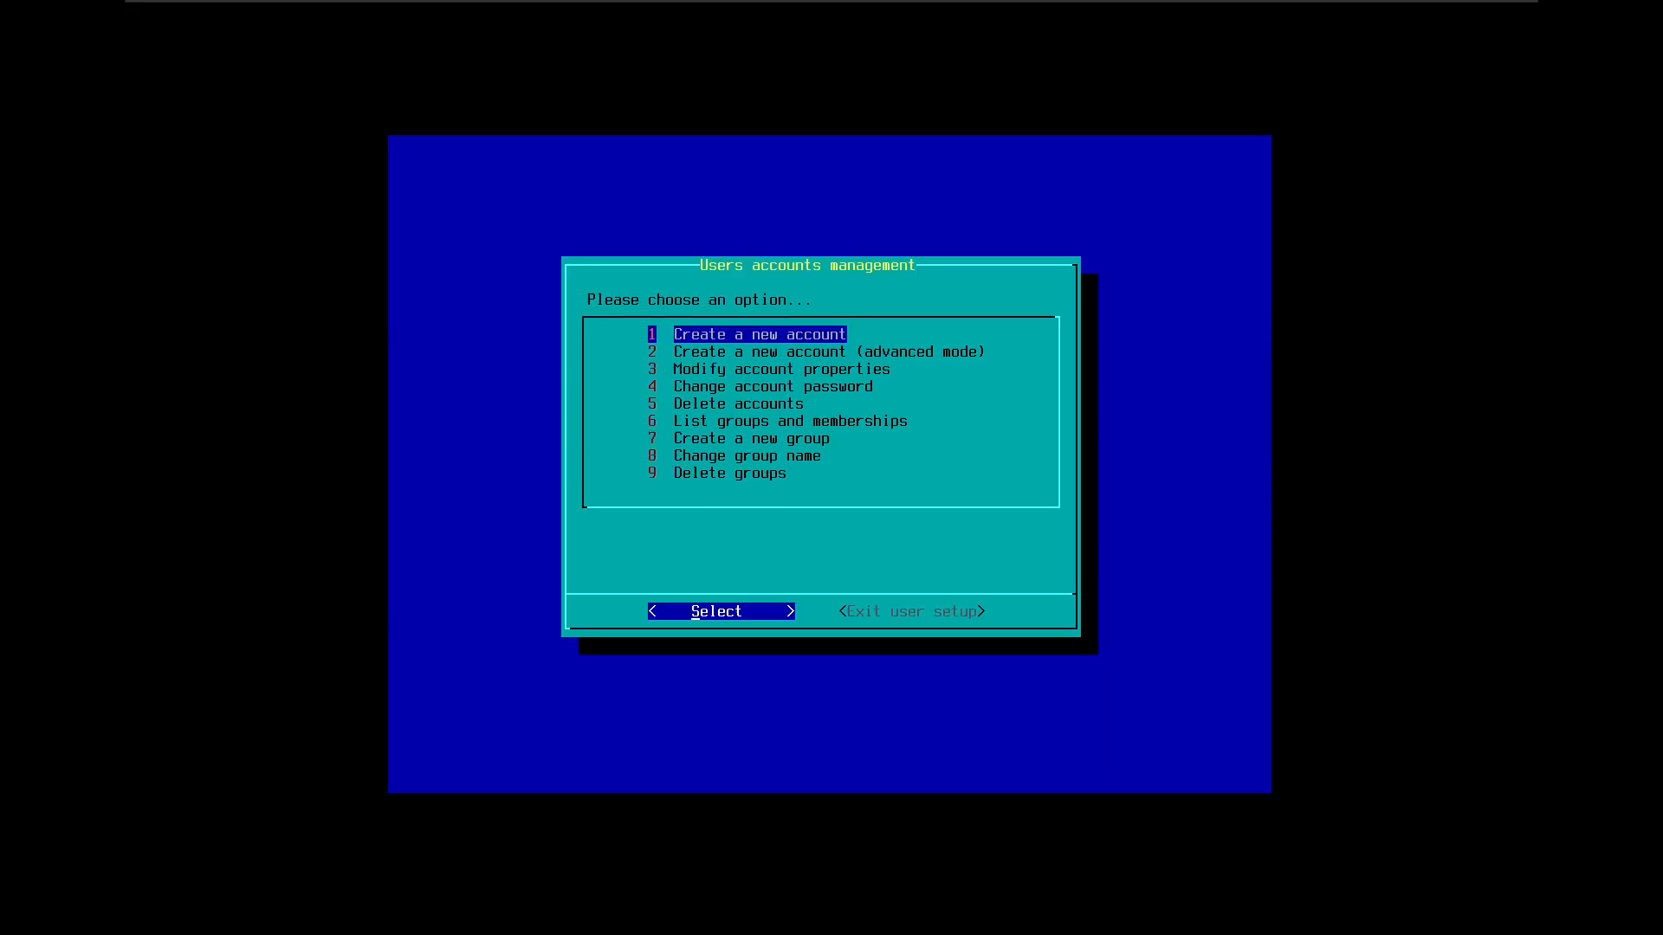
key("Return")
type("jared")
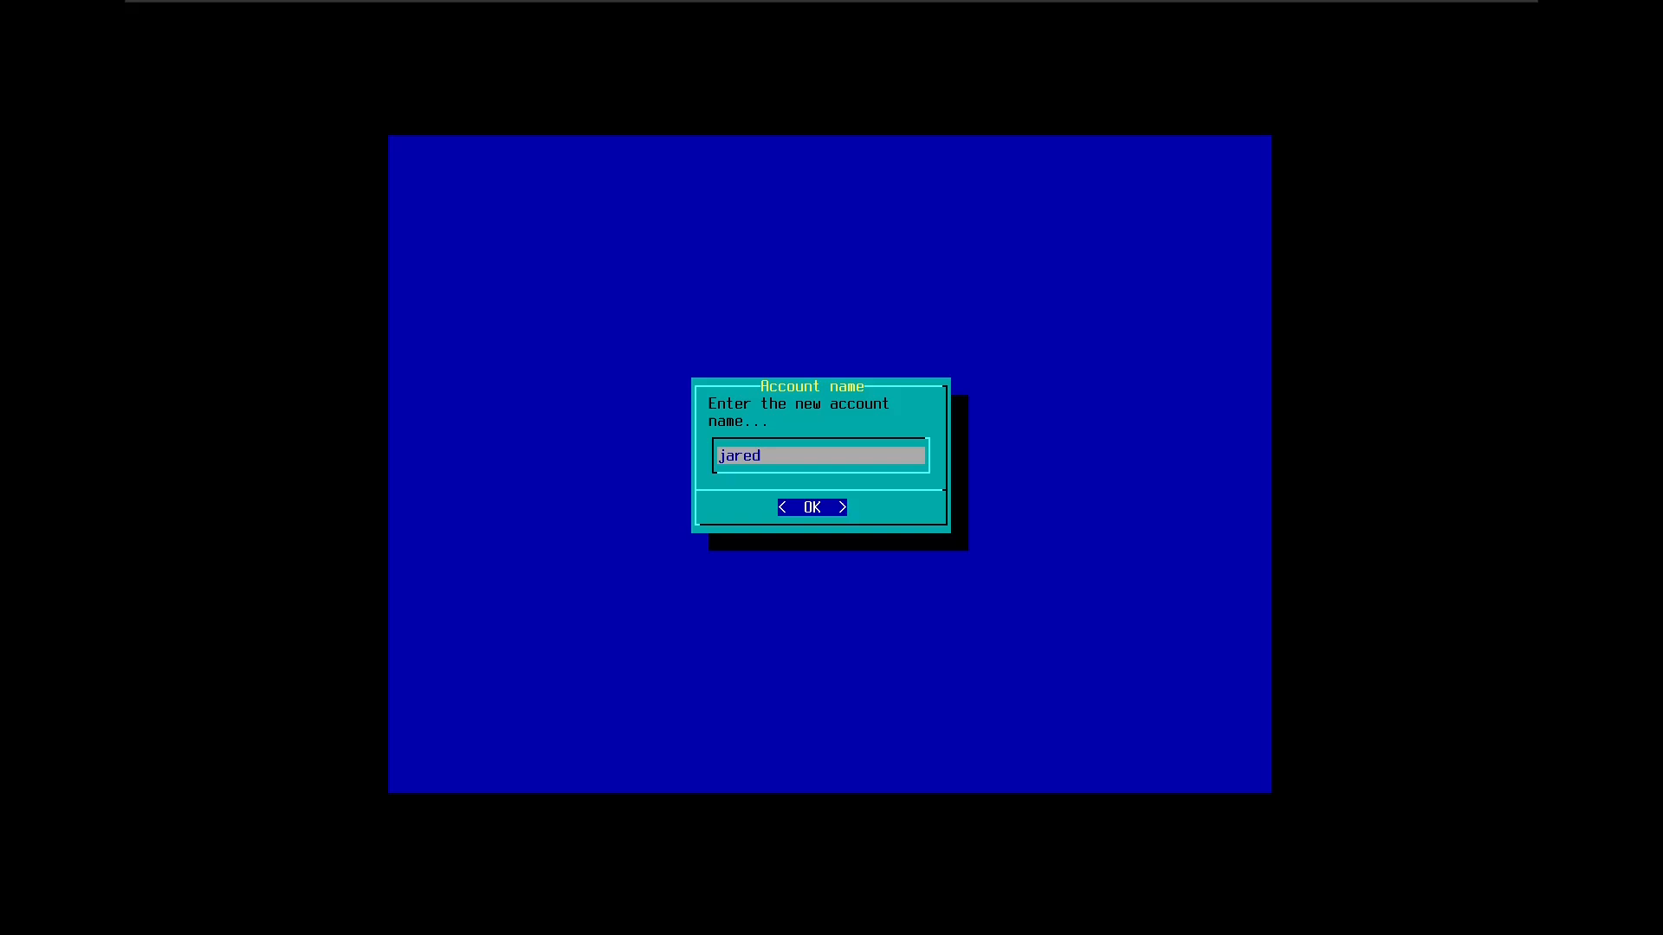
key("Return")
type("*")
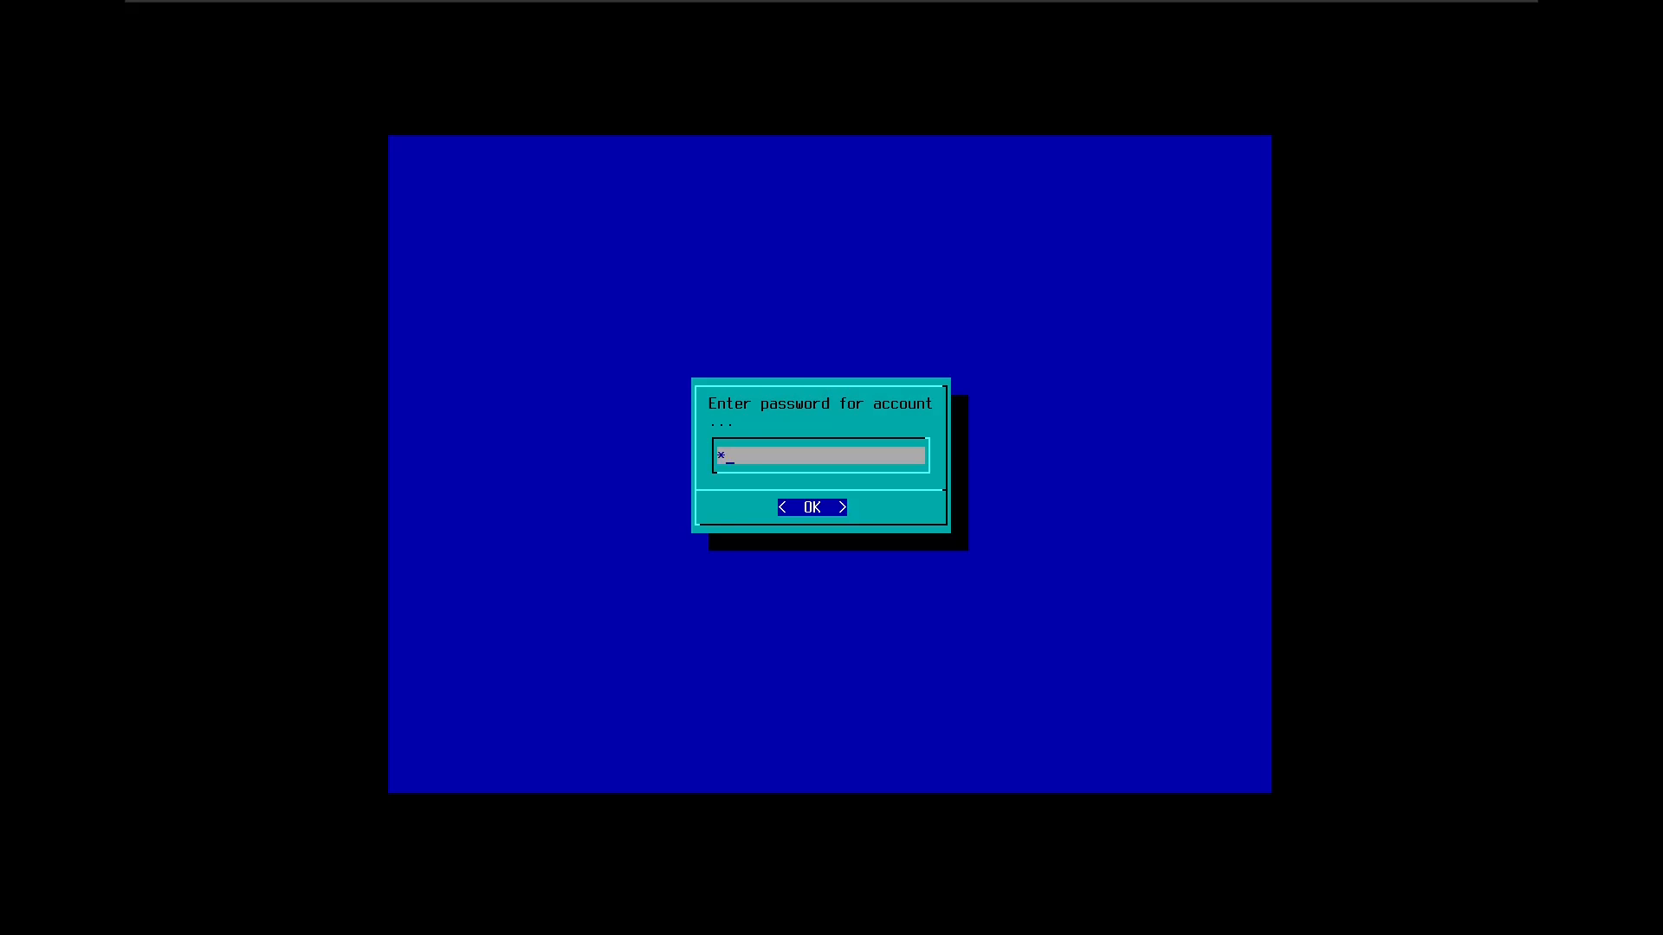
type("*************")
key("Return")
type("*************")
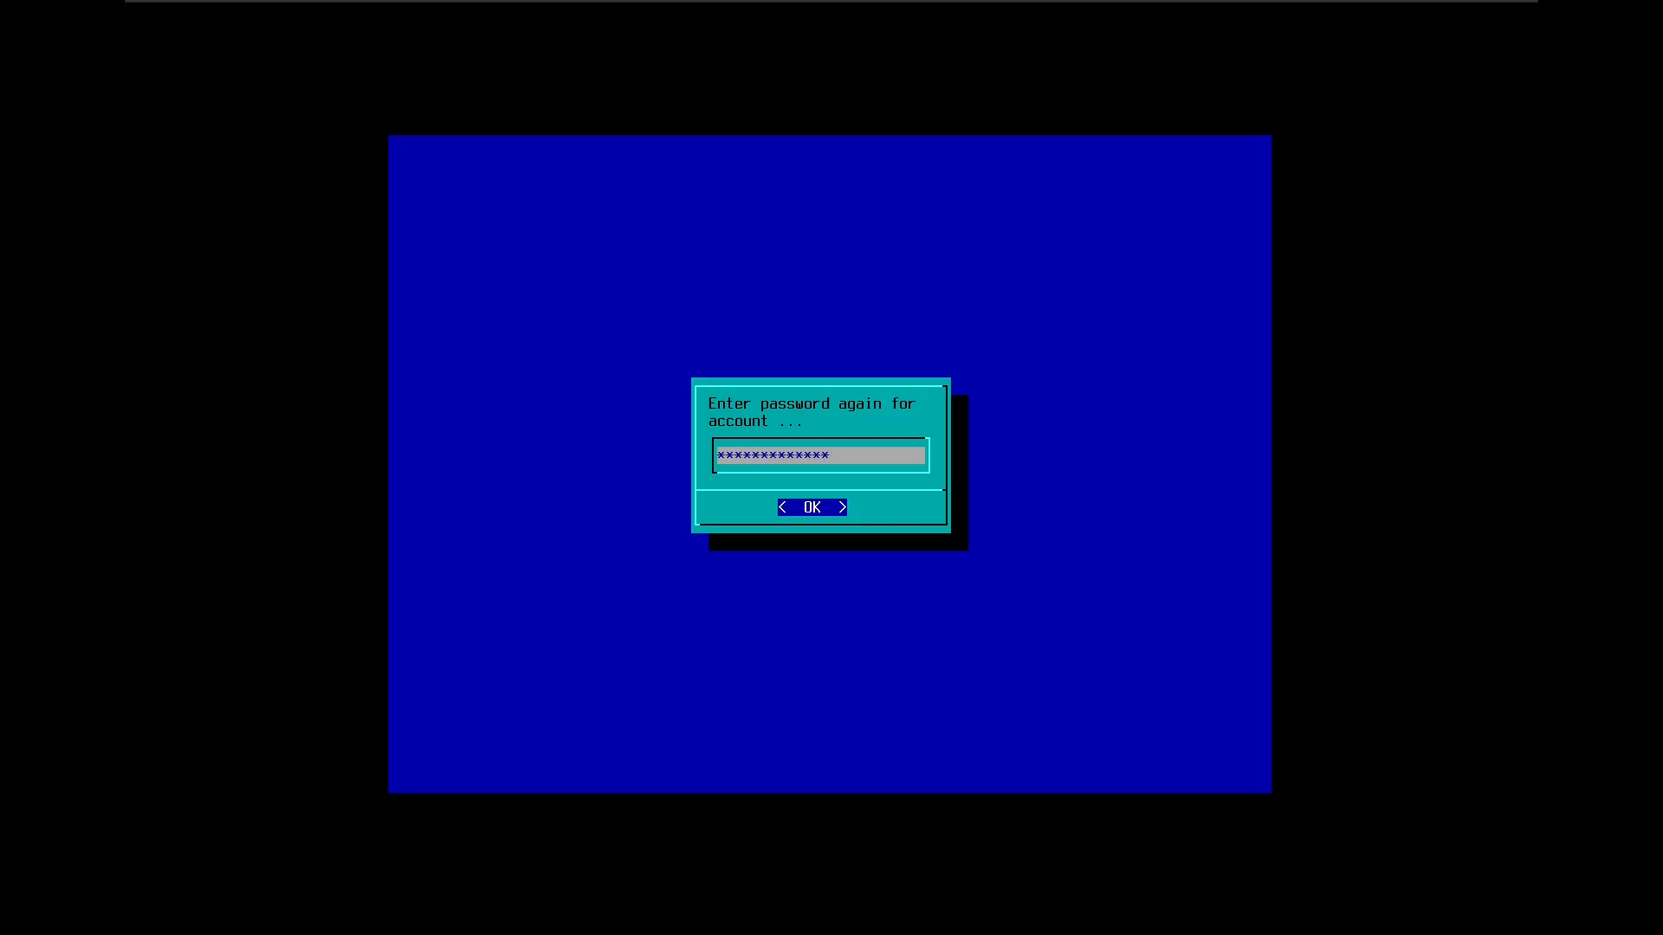
key("Return")
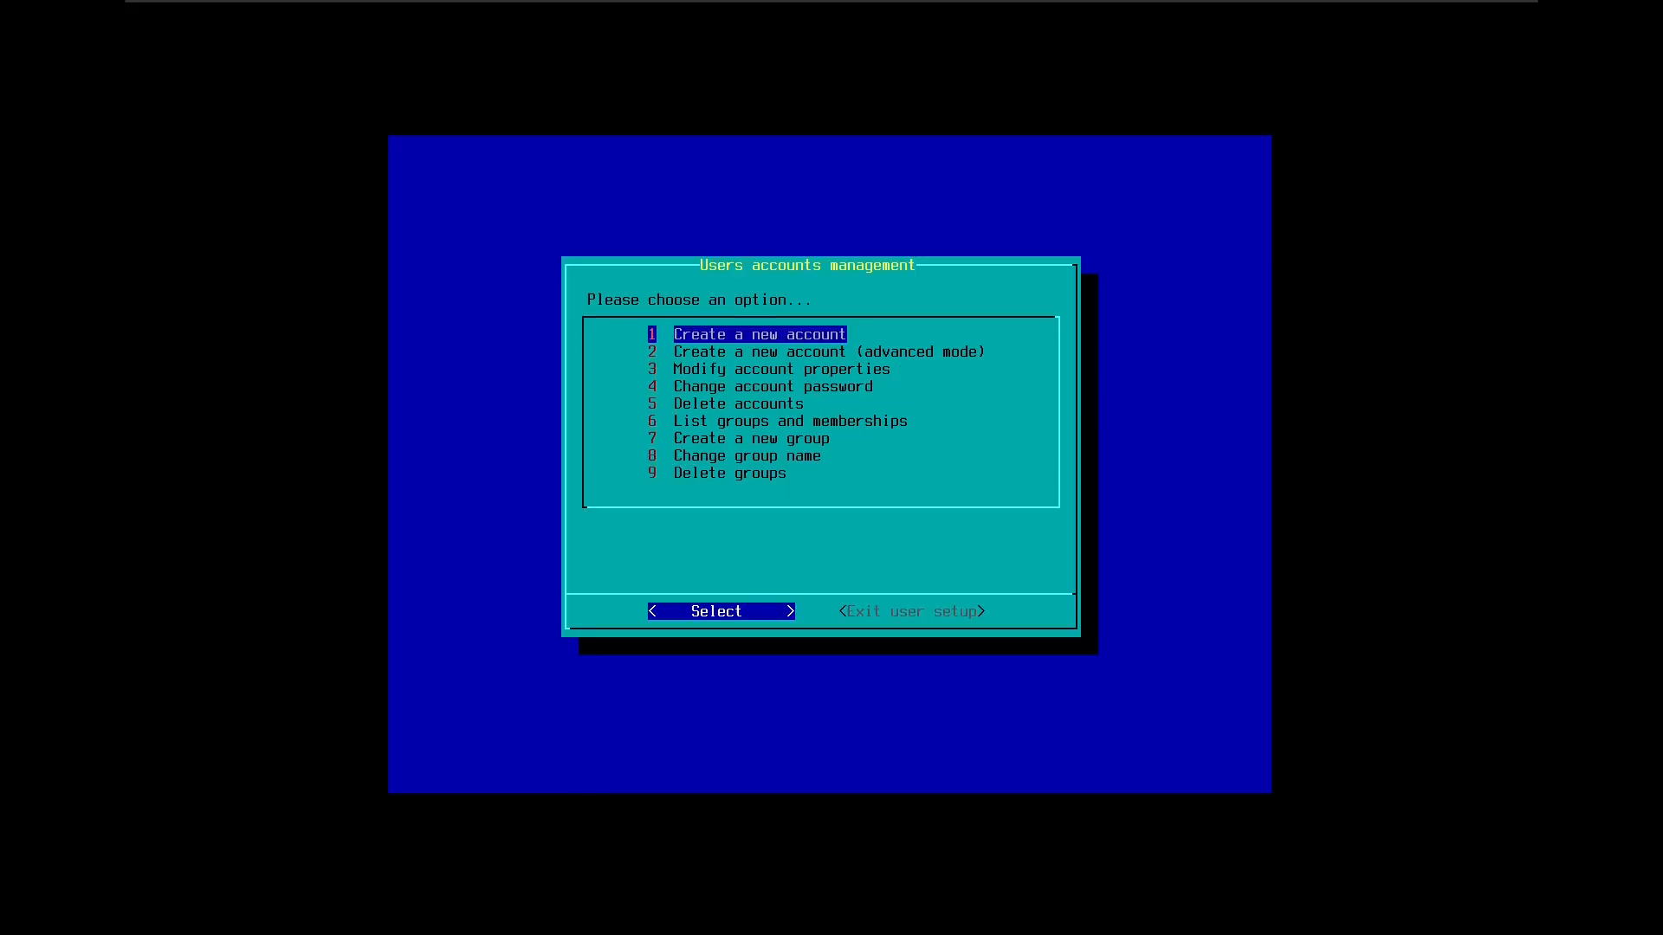
Step: Exit user setup to continue the installation
key("Down")
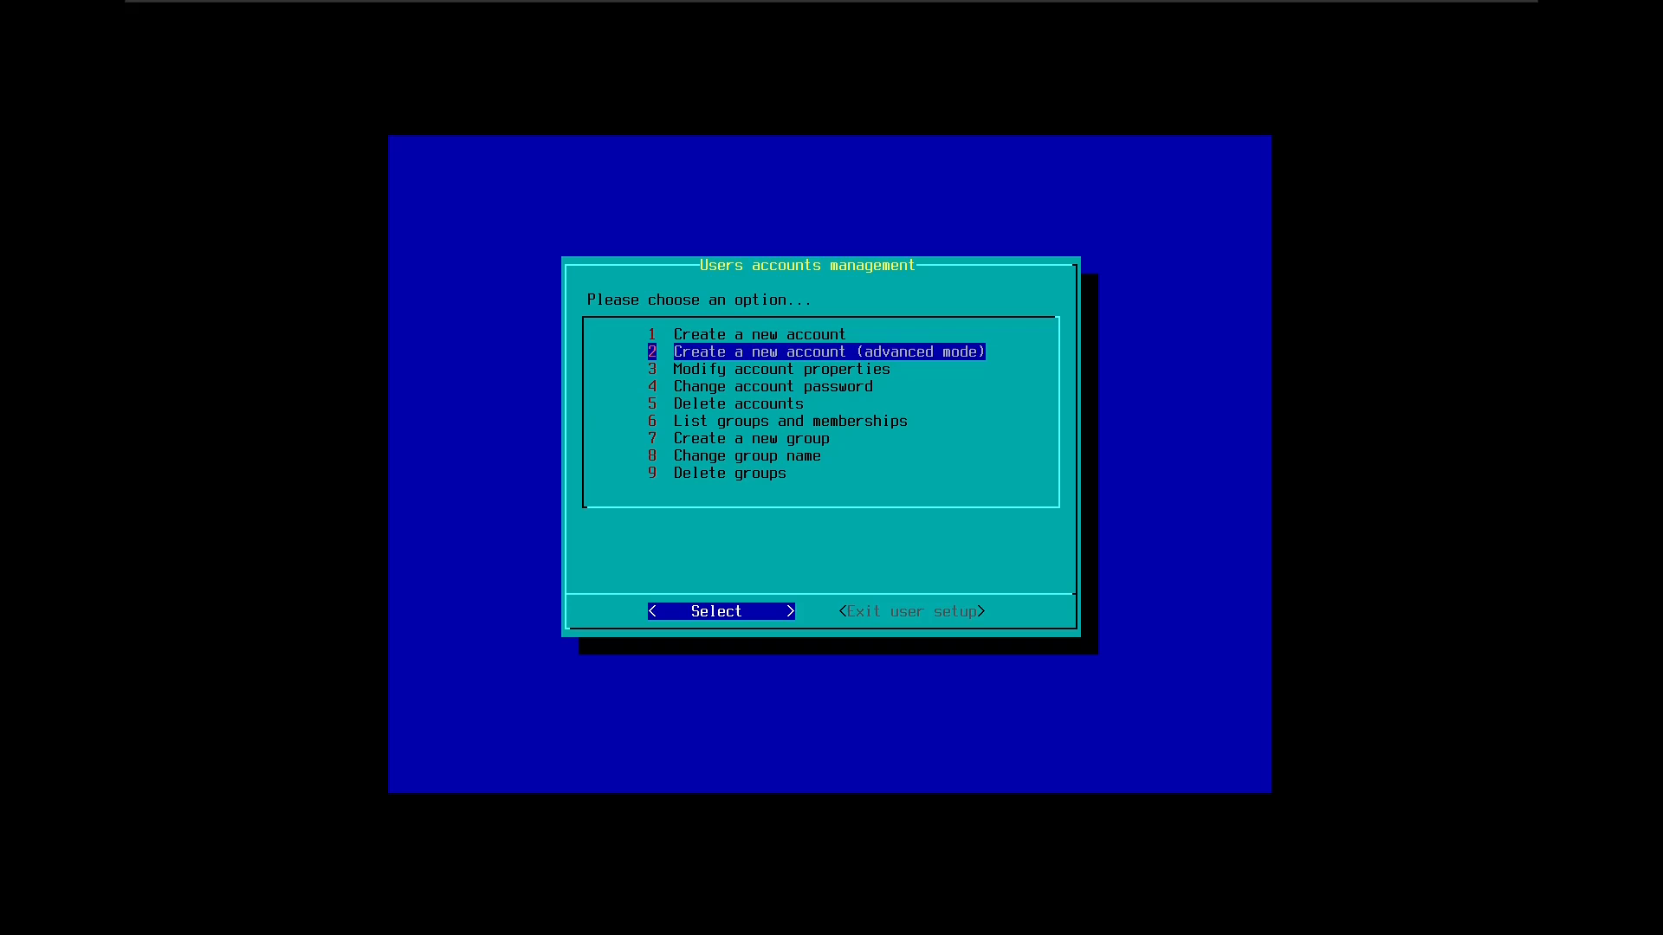
key("Down")
key("Down")
key("Down")
key("Down")
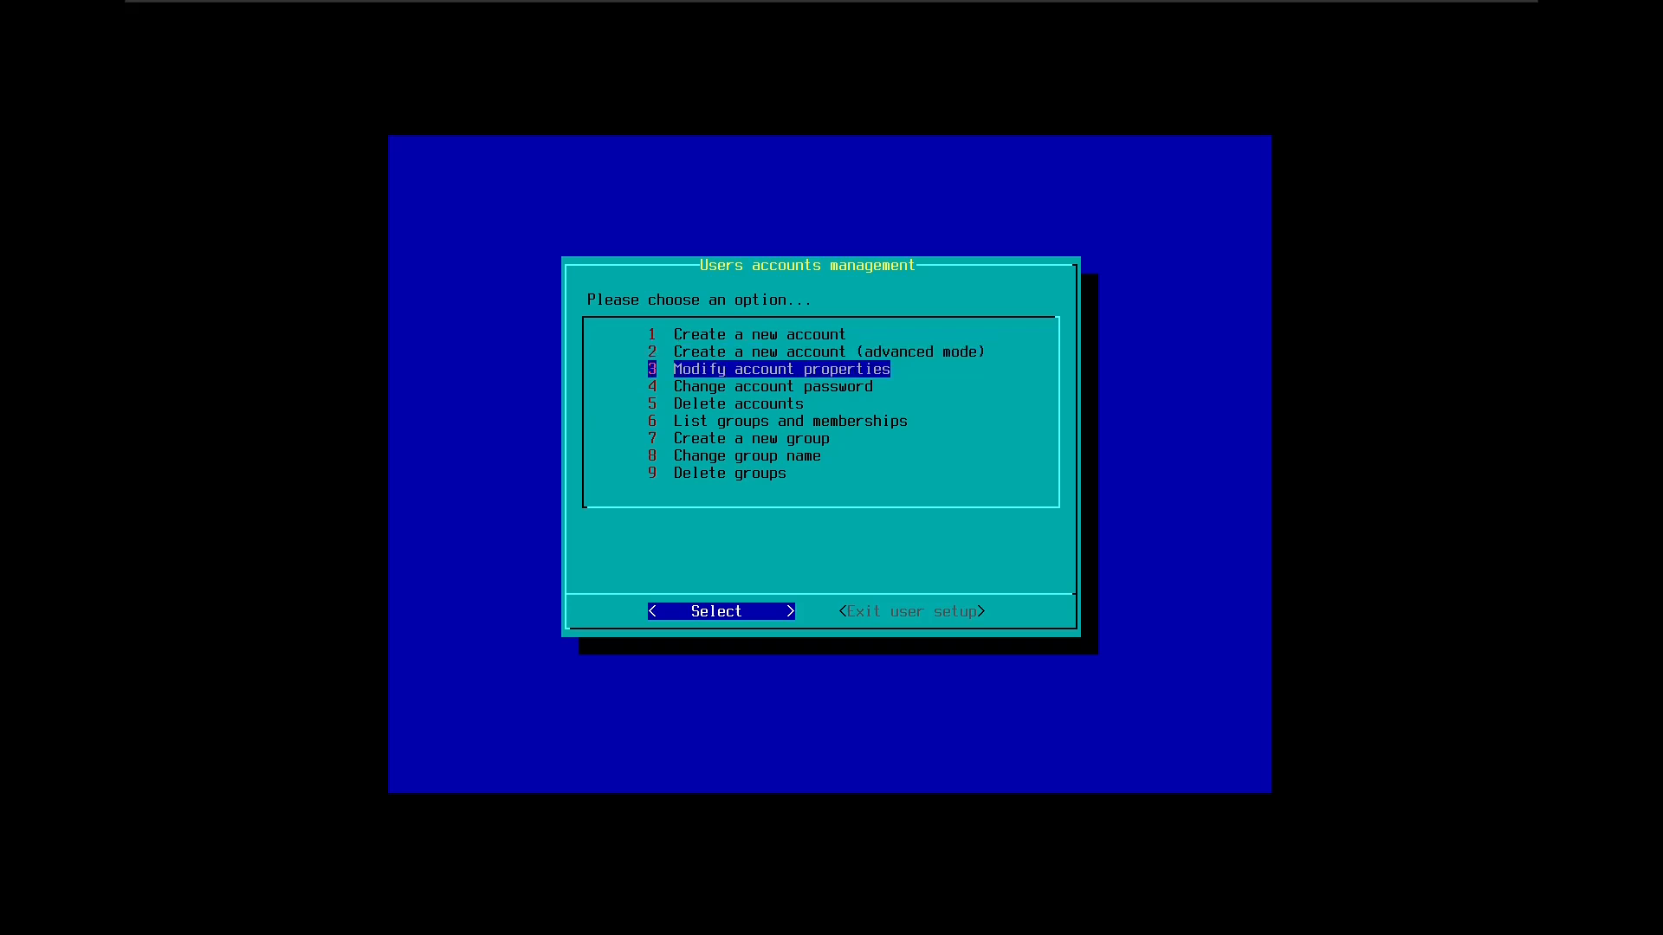
key("Down")
key("Down")
key("Down")
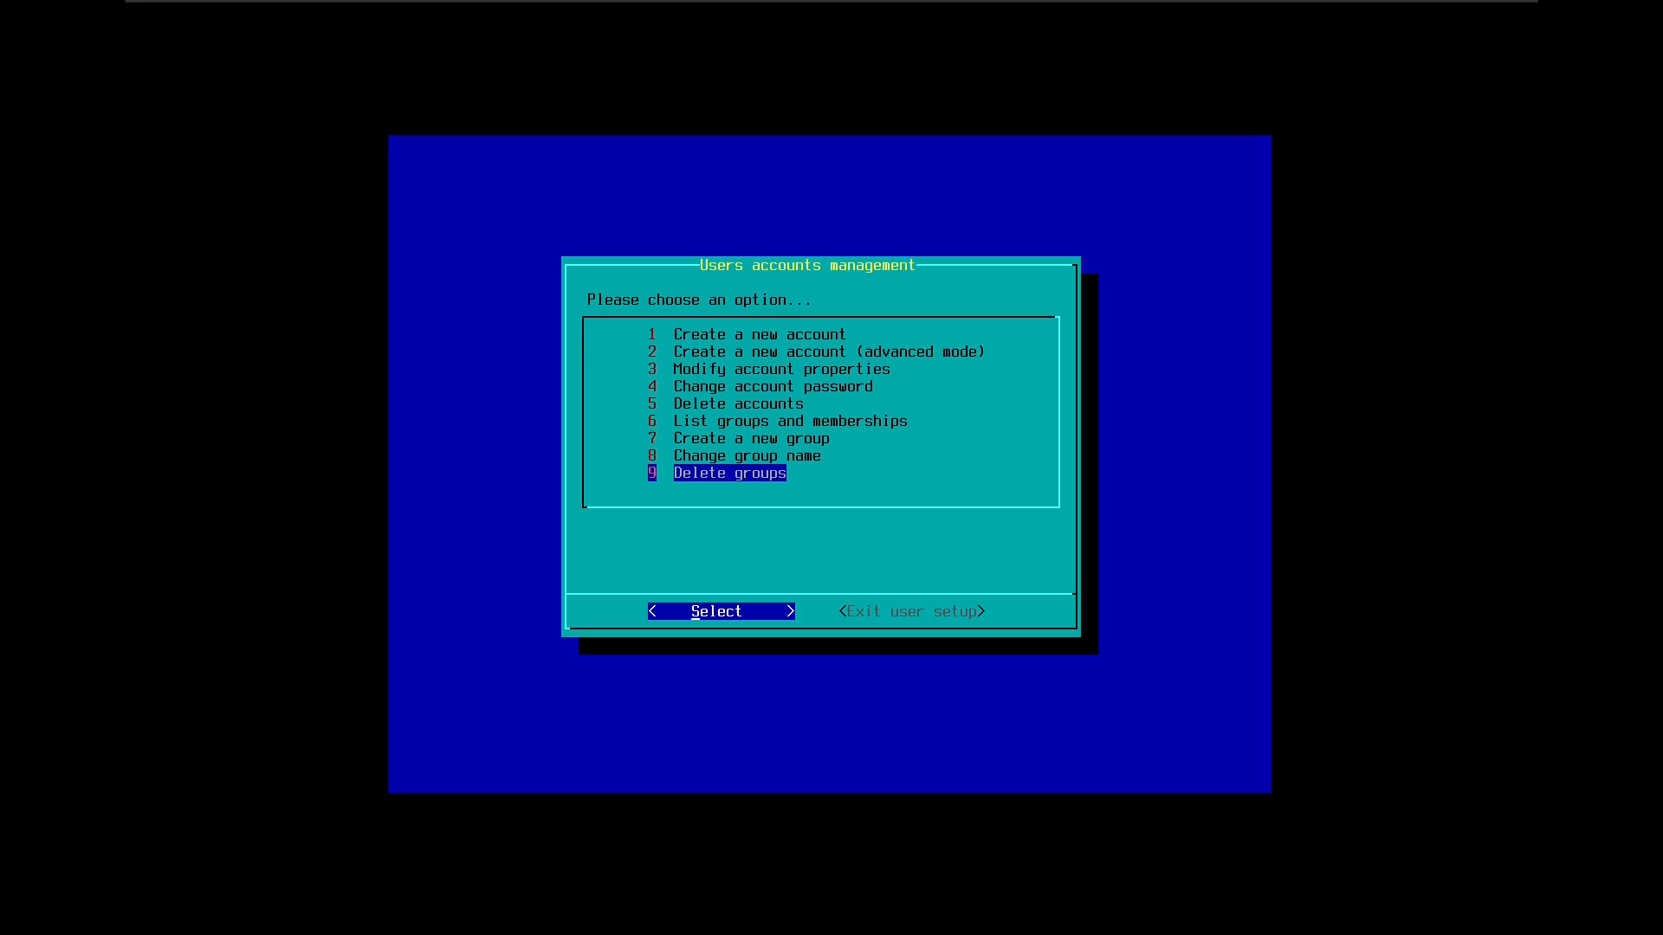
key("Tab")
key("Return")
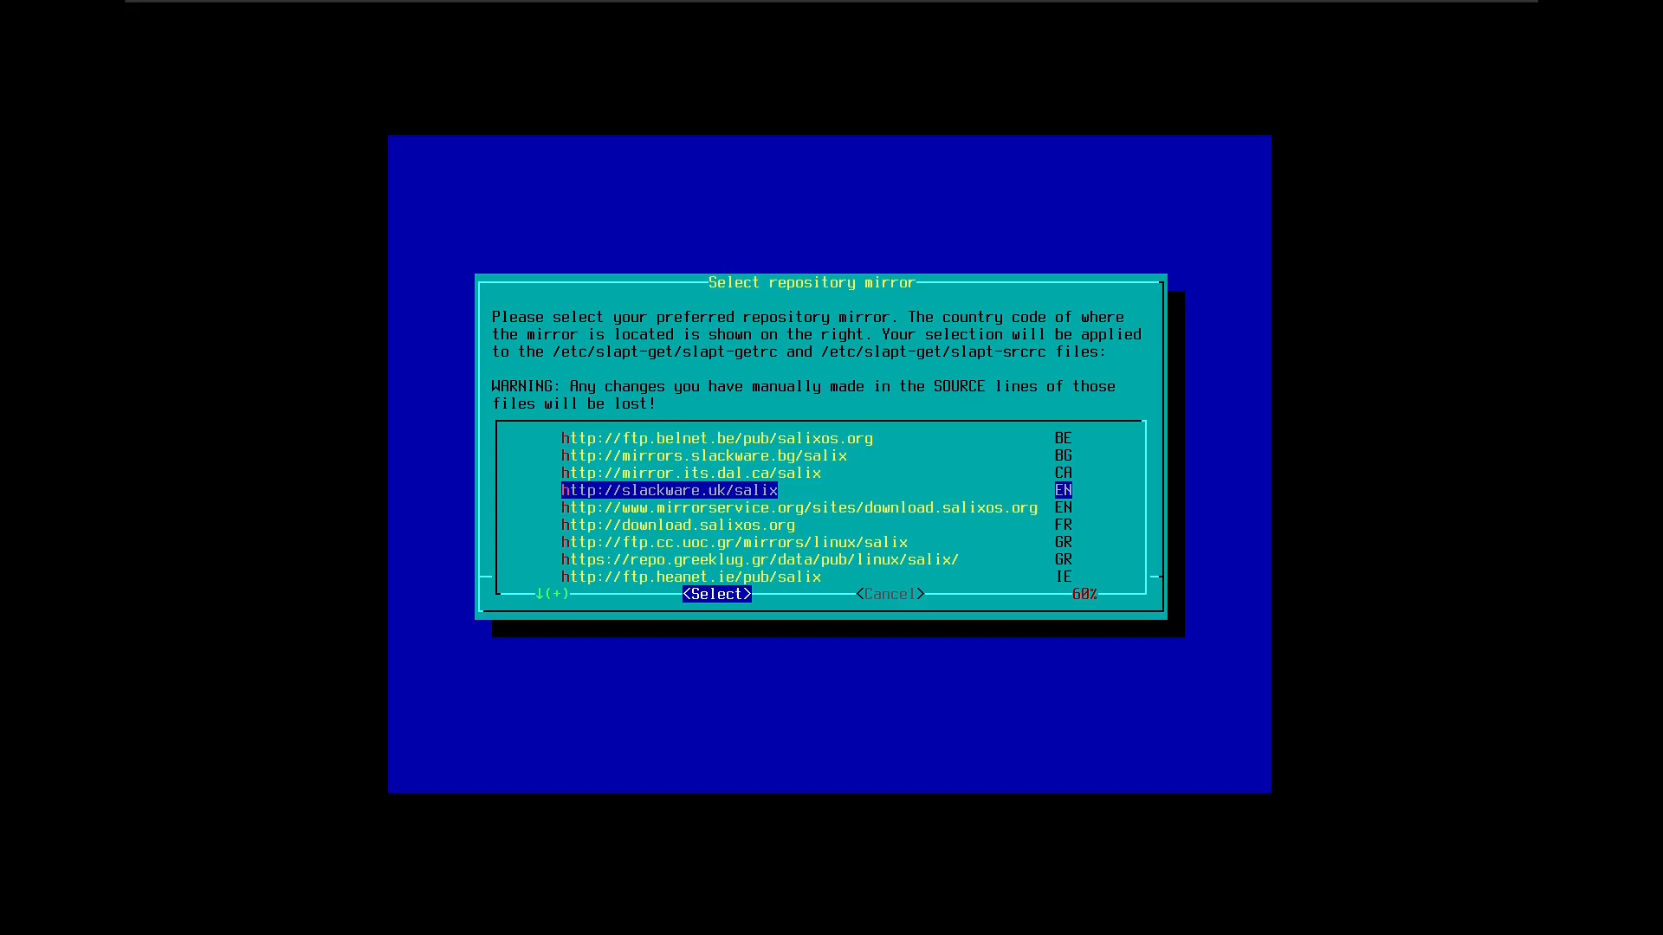
Step: Pick the mirrors.xmission.com US repository mirror, then reboot into the installed Salix 15.0
key("Down")
key("Down")
key("Down")
key("Down")
key("Down")
key("Down")
key("Down")
key("Down")
key("Down")
key("Down")
key("Down")
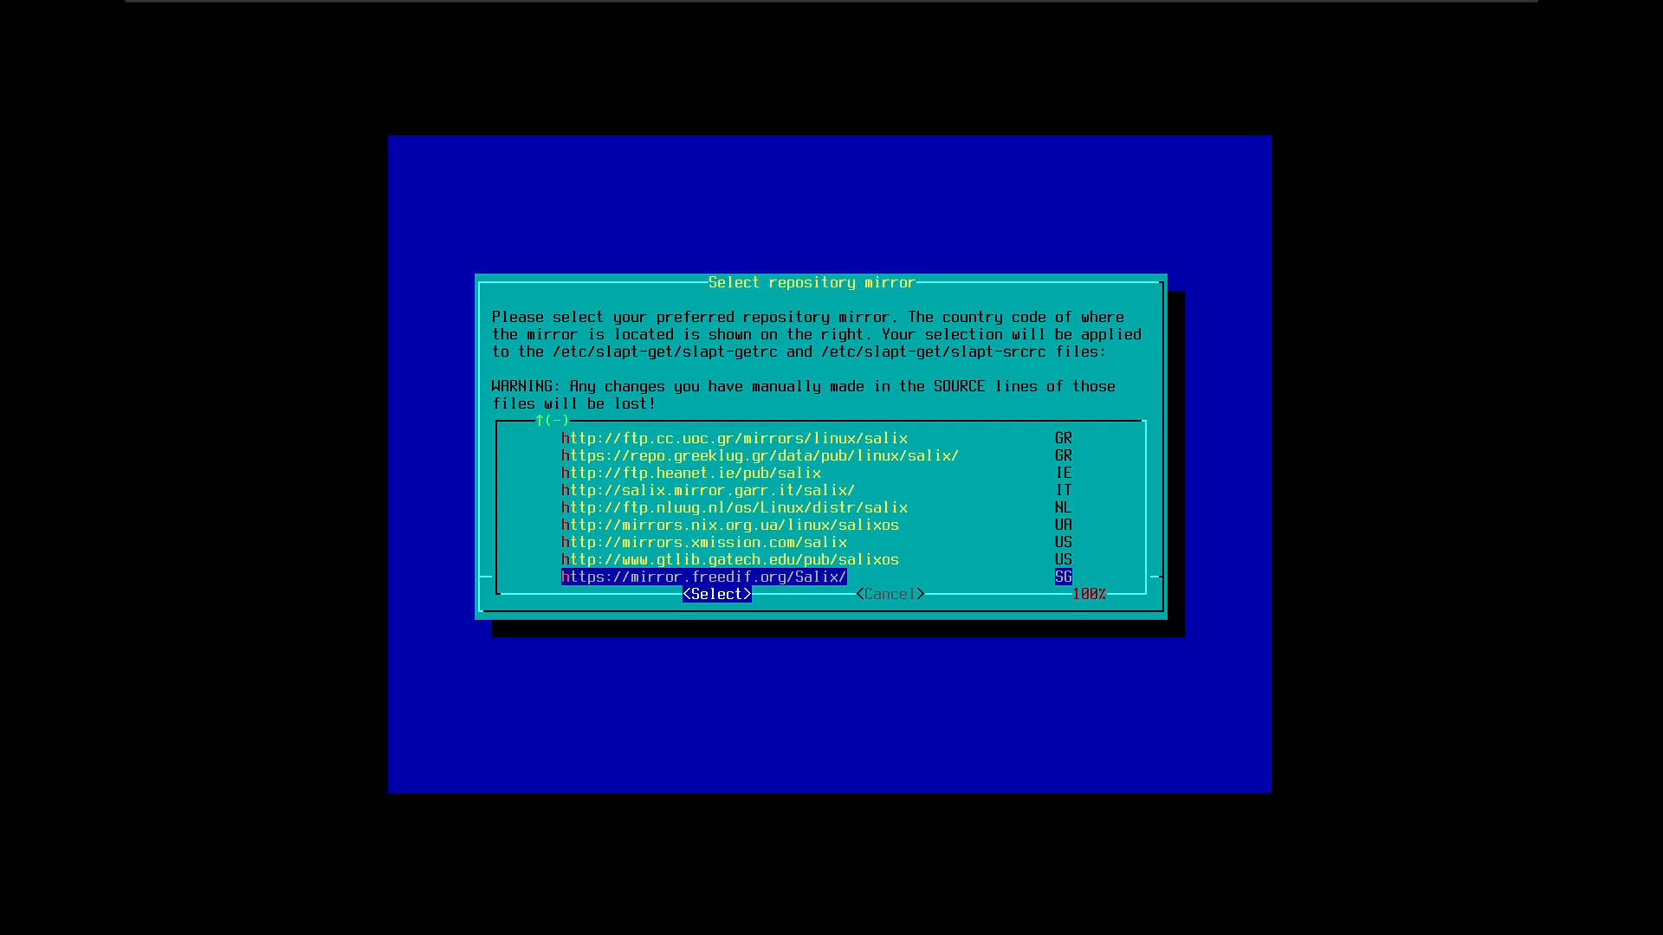
key("Page_Up")
key("Down")
key("Down")
key("Down")
key("Down")
key("Down")
key("Down")
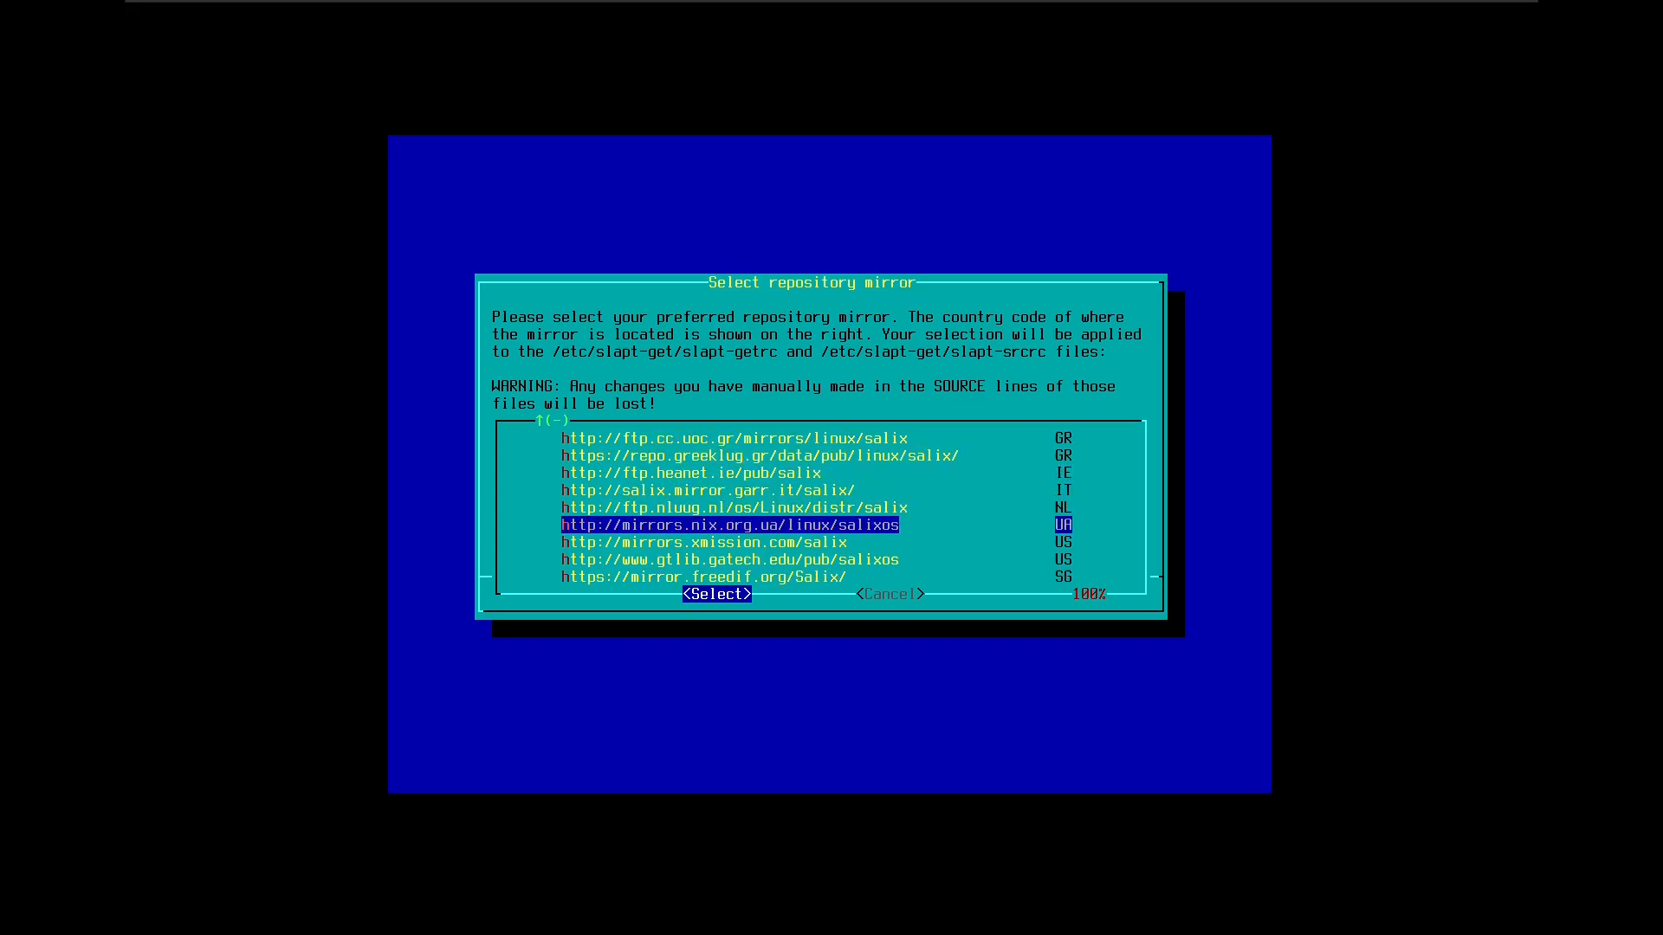
key("Return")
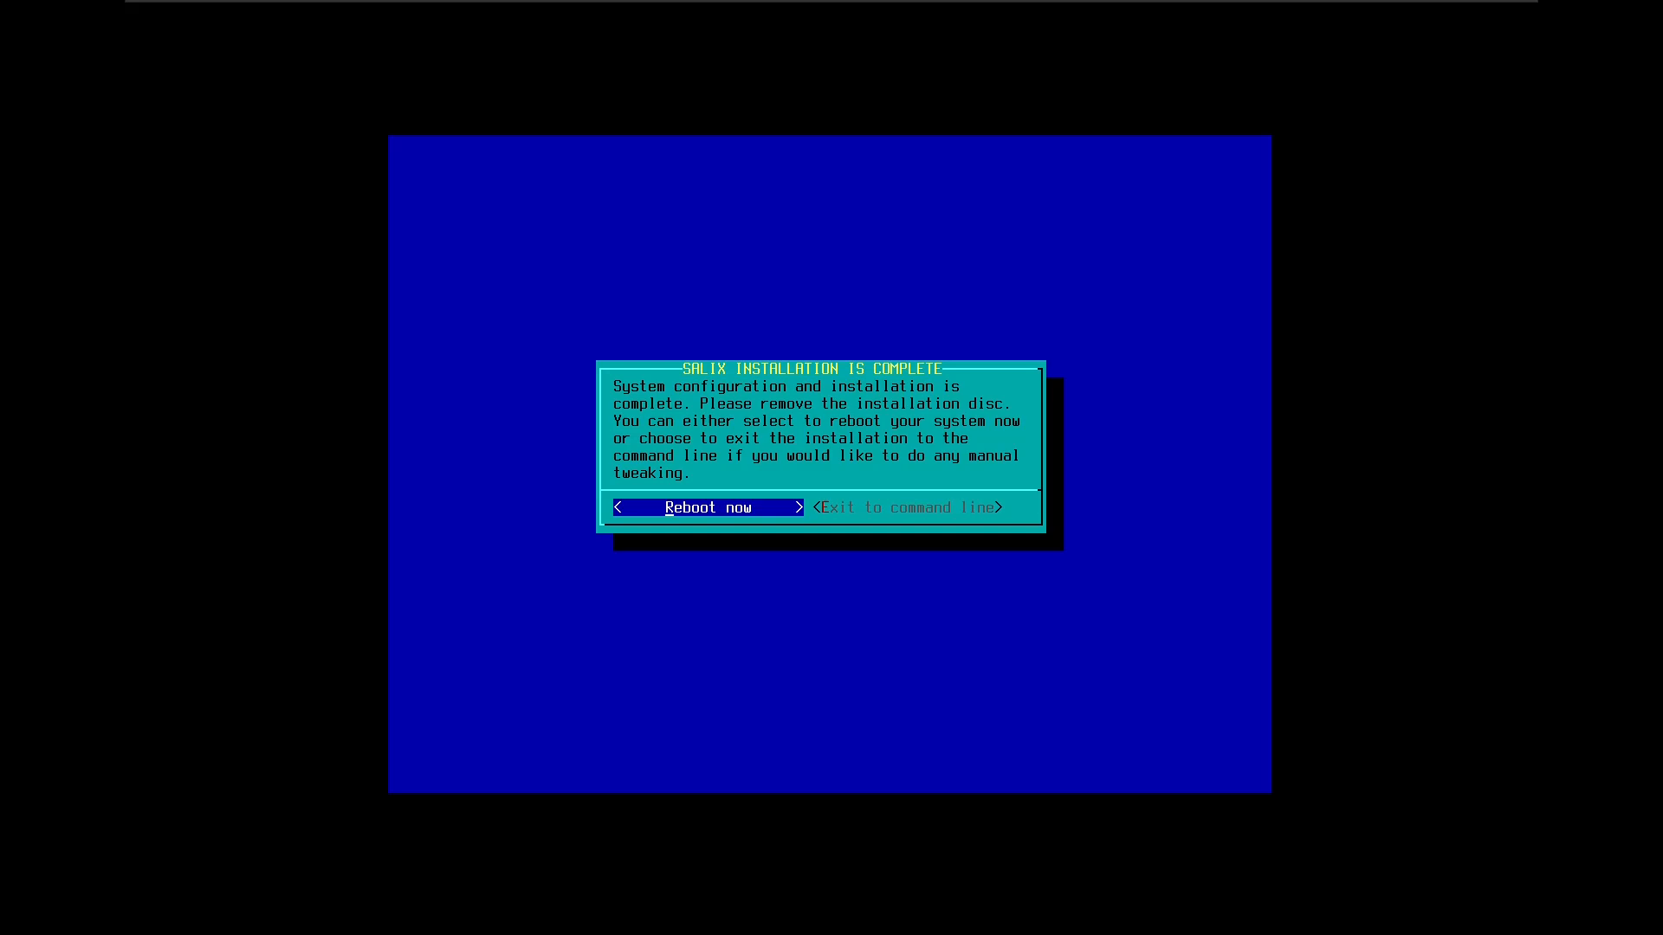
key("Return")
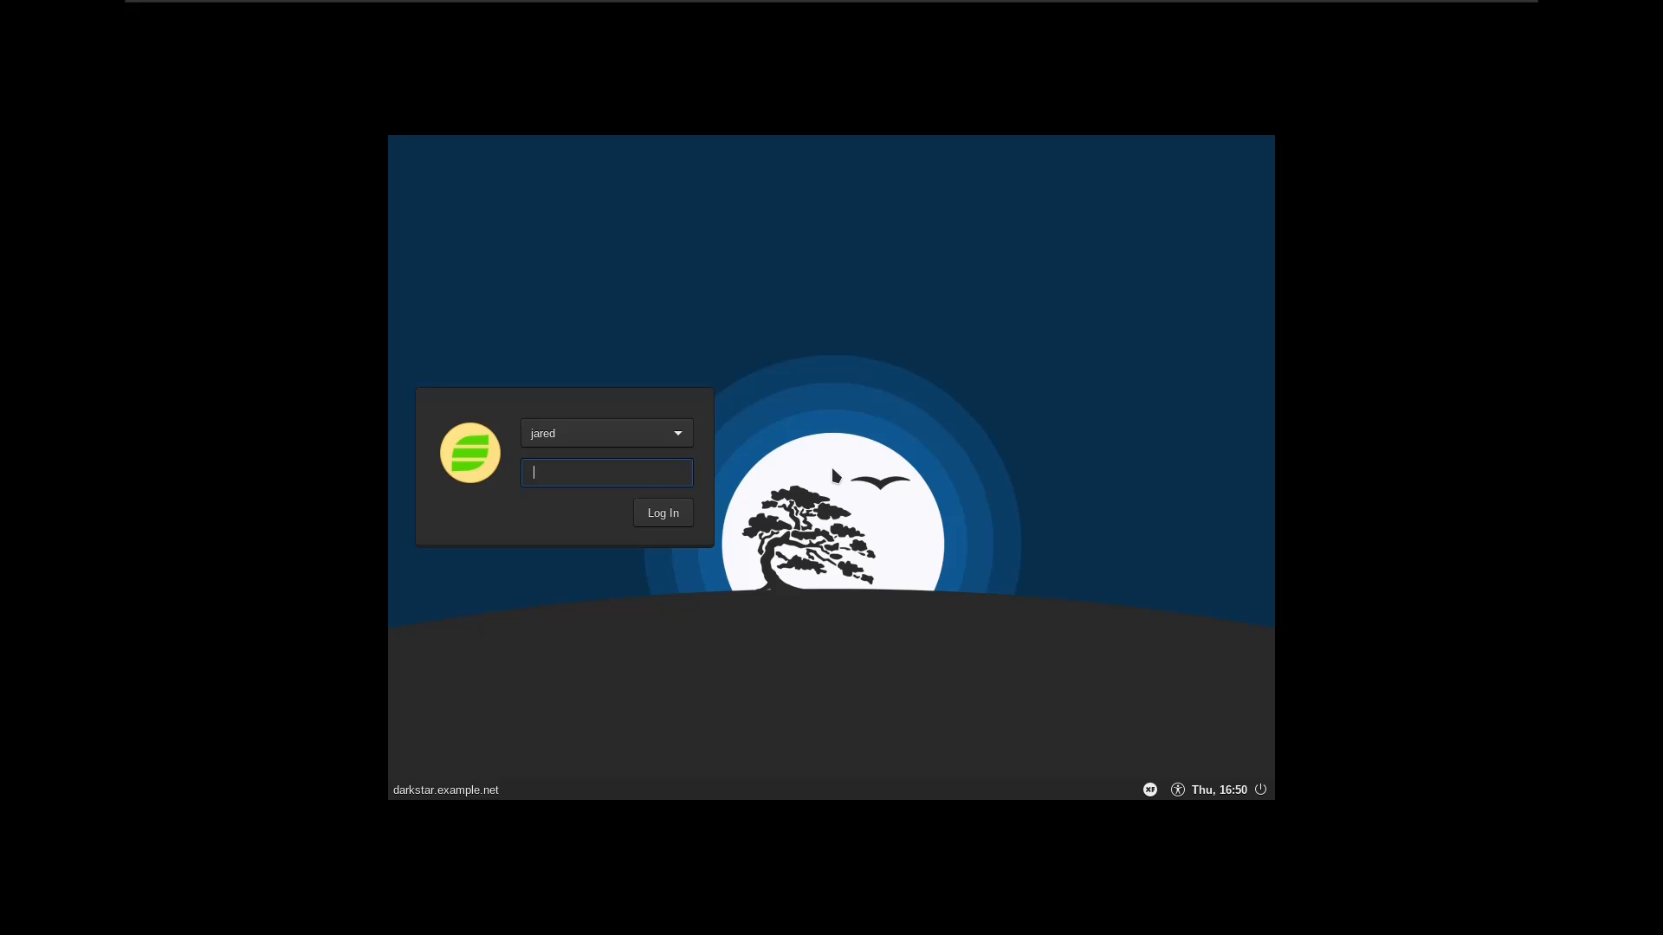
Step: Enter the account password at the LightDM greeter to reach the Xfce desktop
type("••••••••••••••")
key("Return")
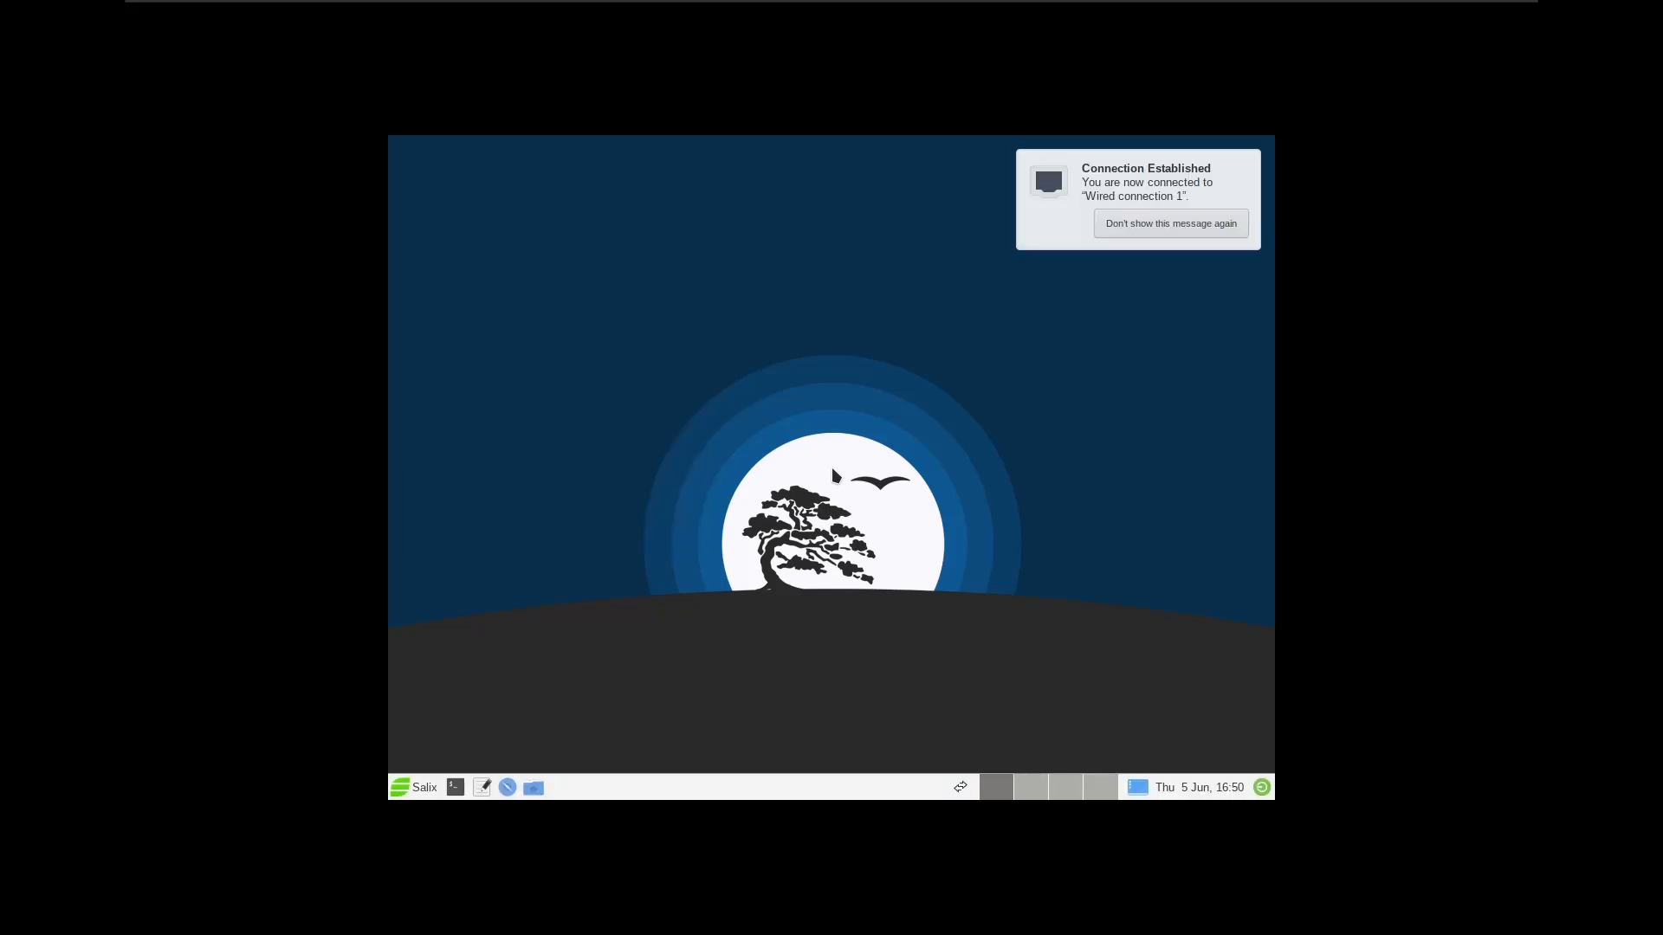
Step: Open About Xfce from the desktop Applications menu to check Slackware 15.0 x86_64 and Xfce 4.16
right_click(897, 442)
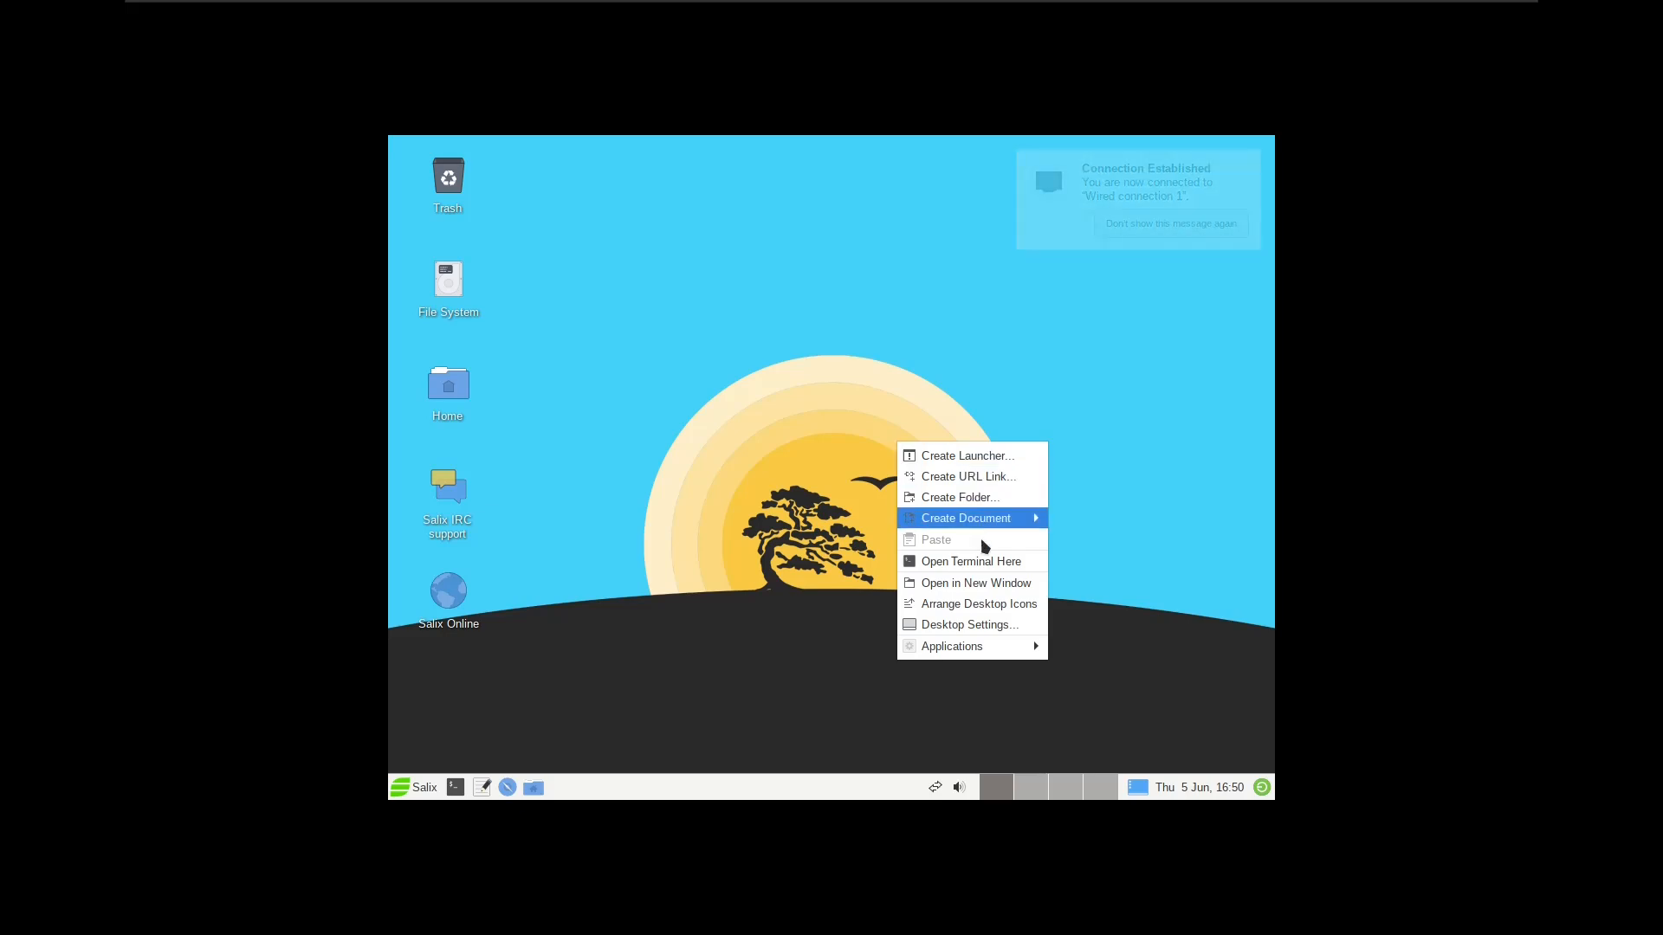
mouse_move(969, 649)
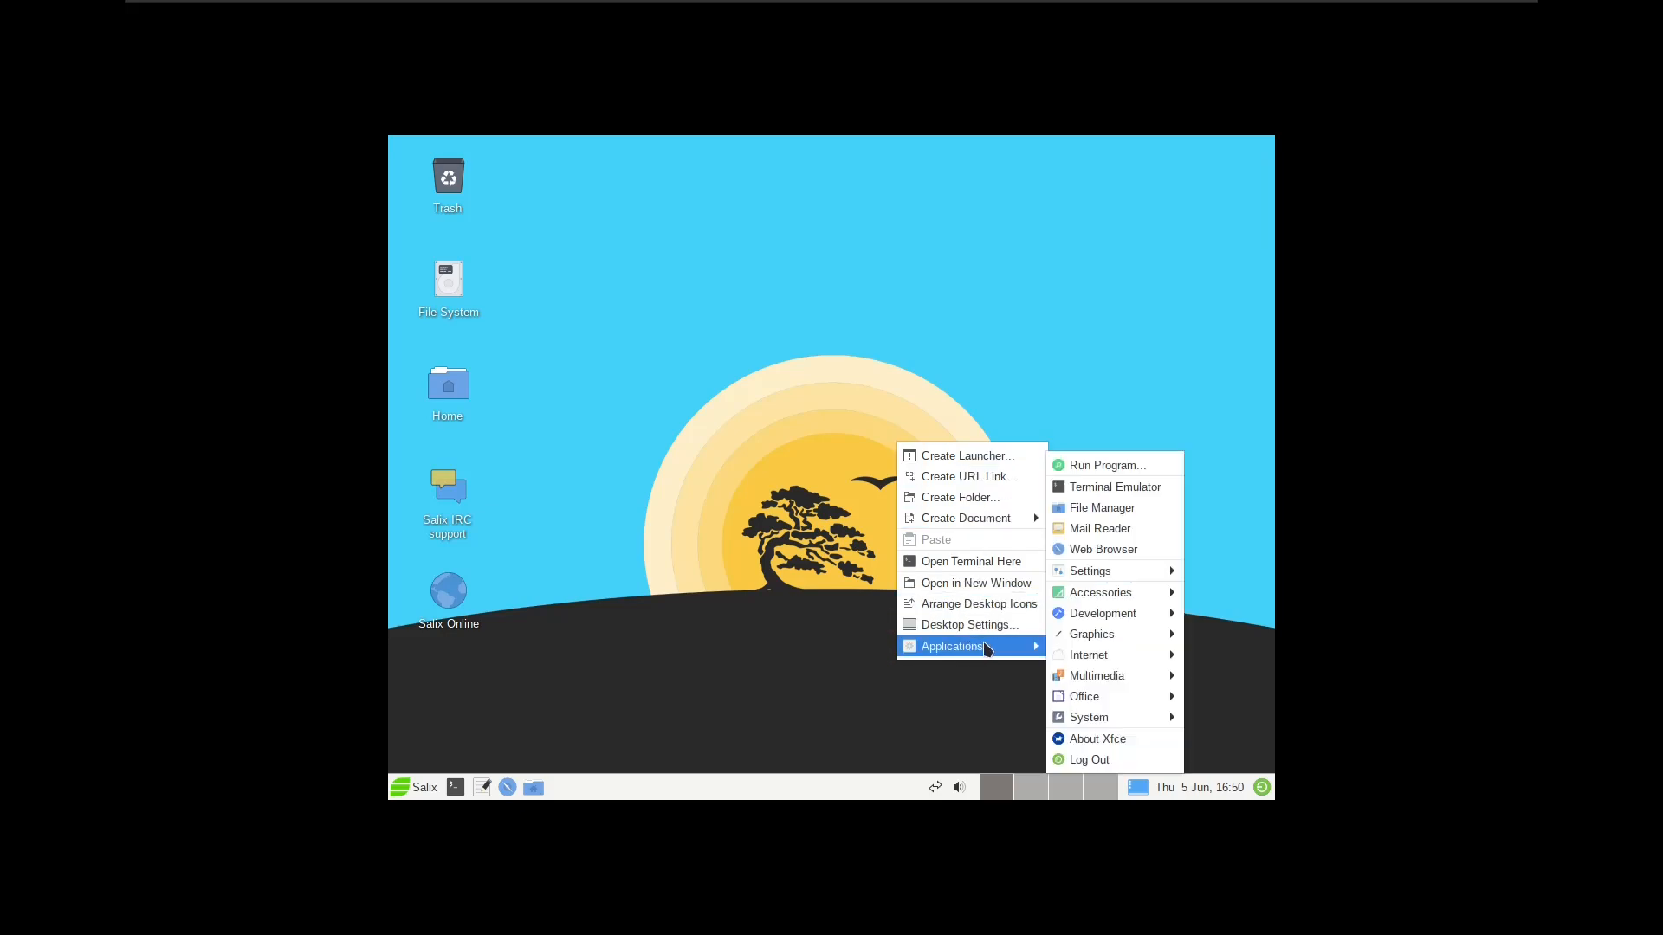
mouse_move(1081, 726)
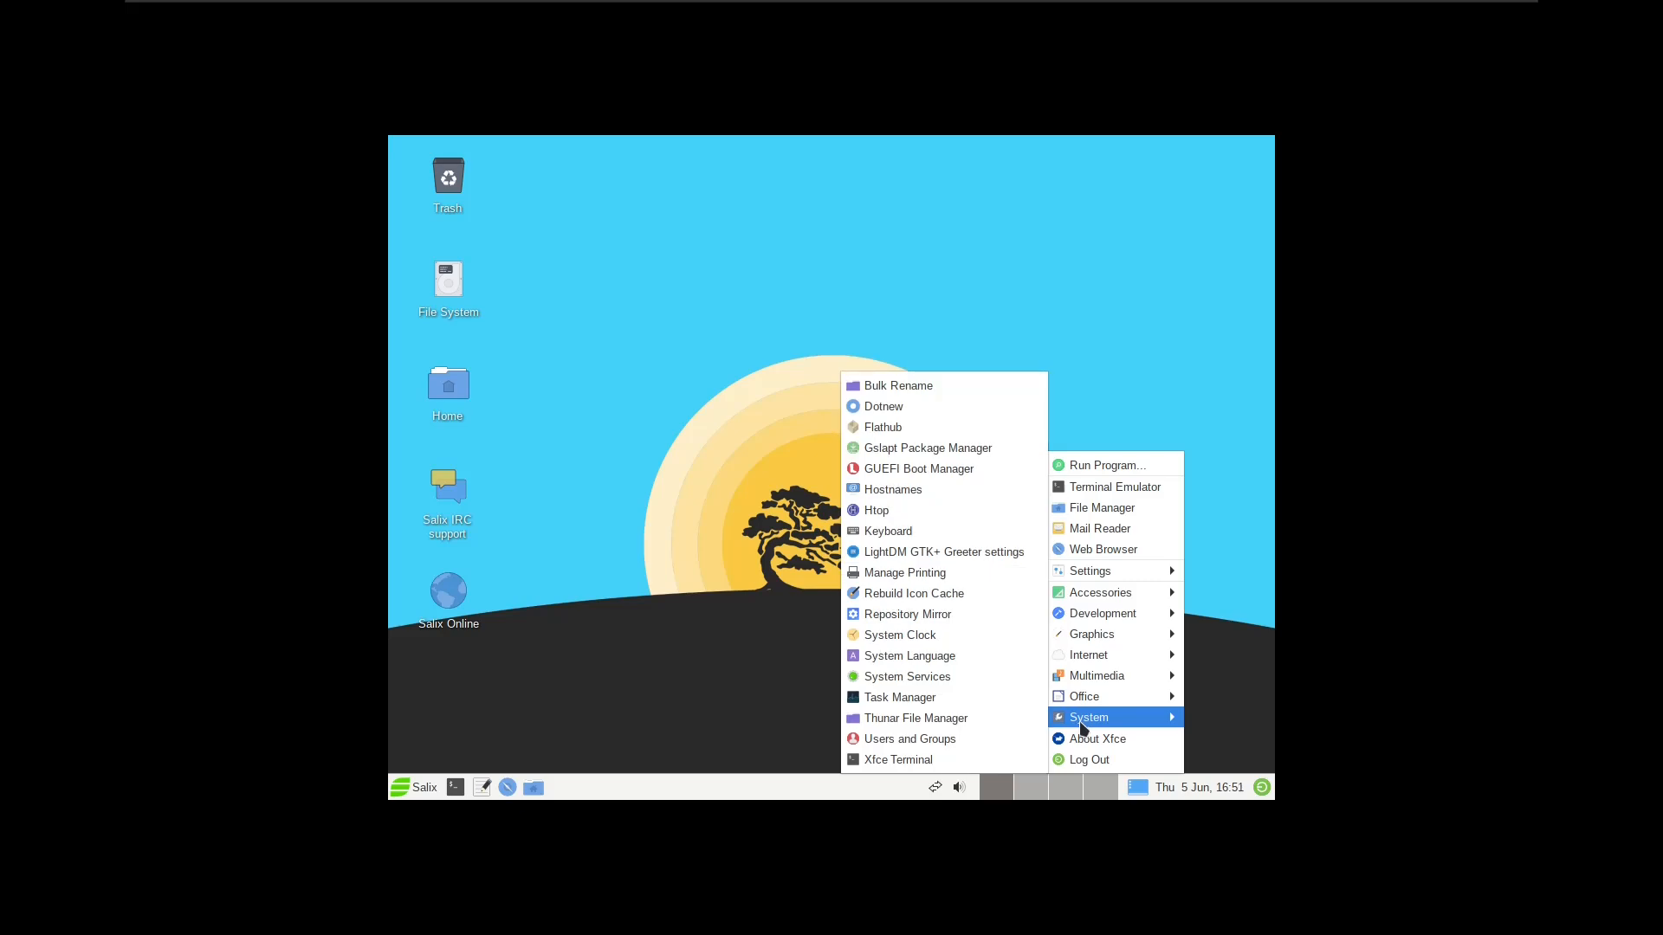
left_click(1099, 746)
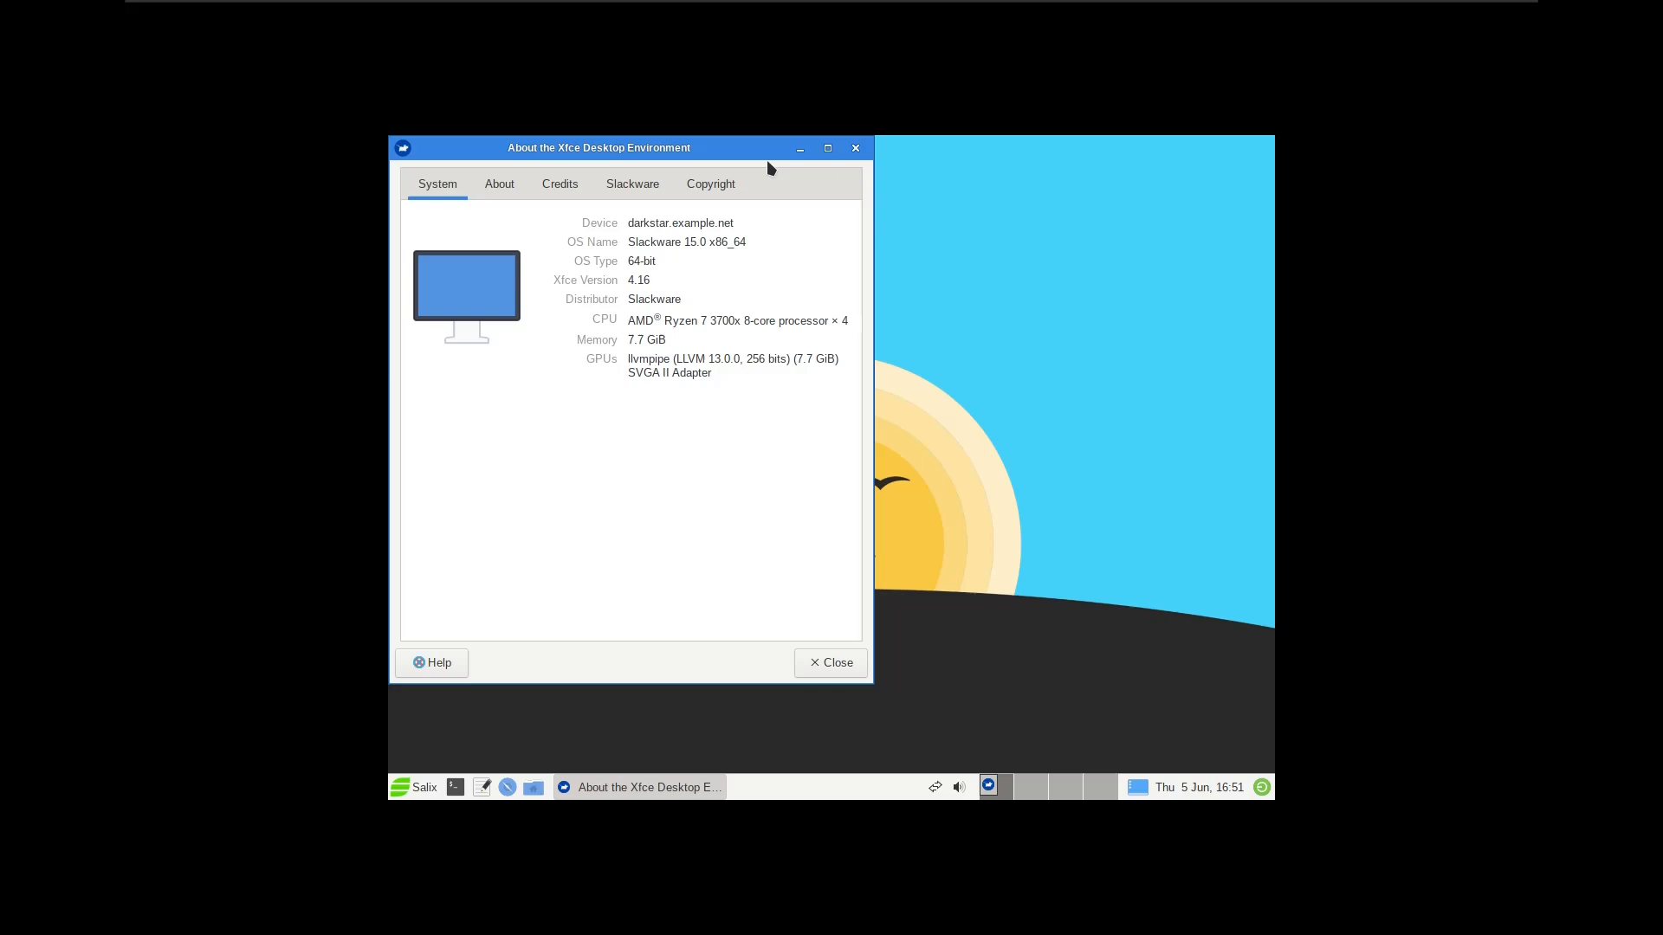
left_click_drag(735, 144, 1028, 179)
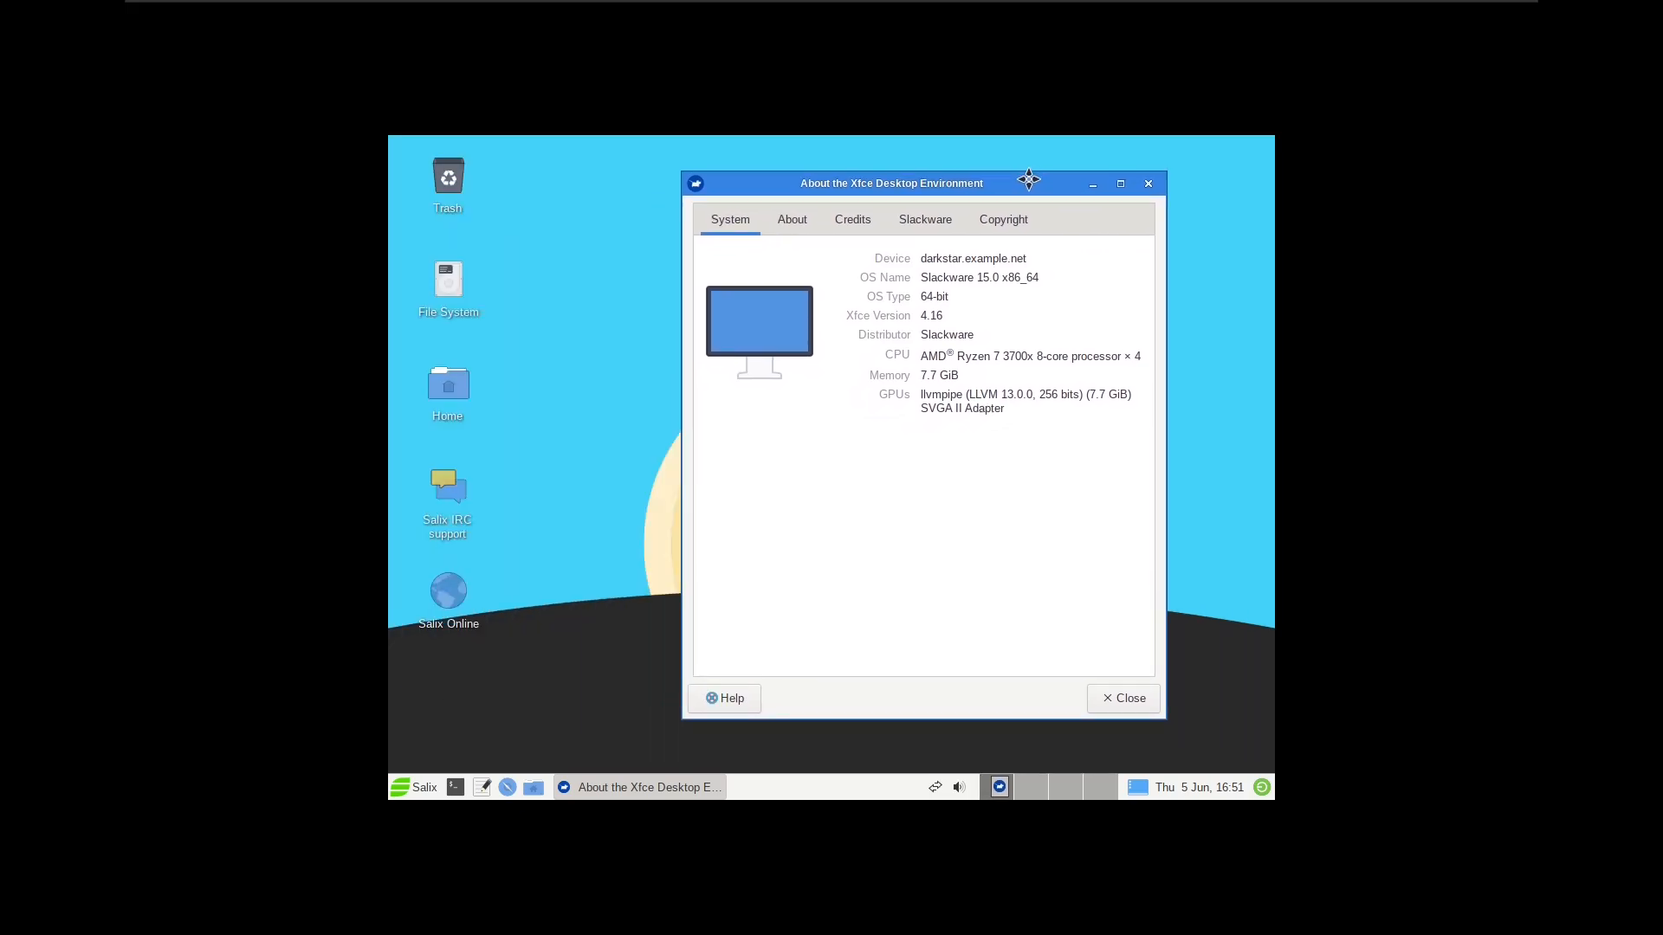
Step: Close the About Xfce window and bring up the Salix application menu
left_click(413, 788)
left_click(1058, 513)
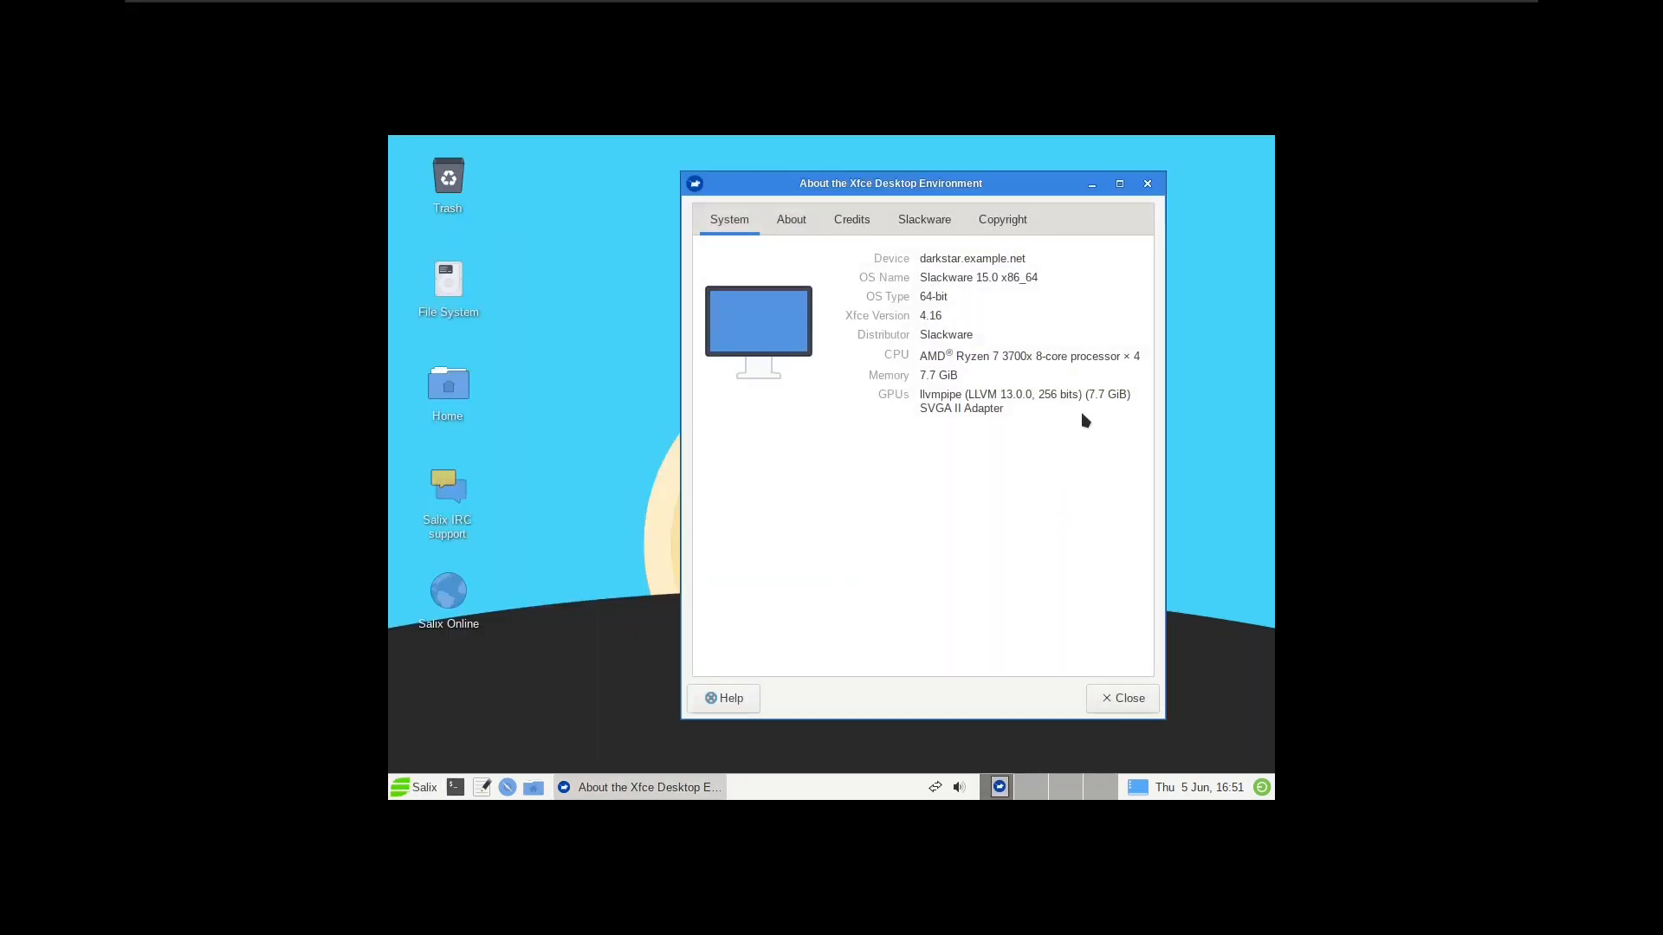
left_click(1147, 184)
right_click(814, 266)
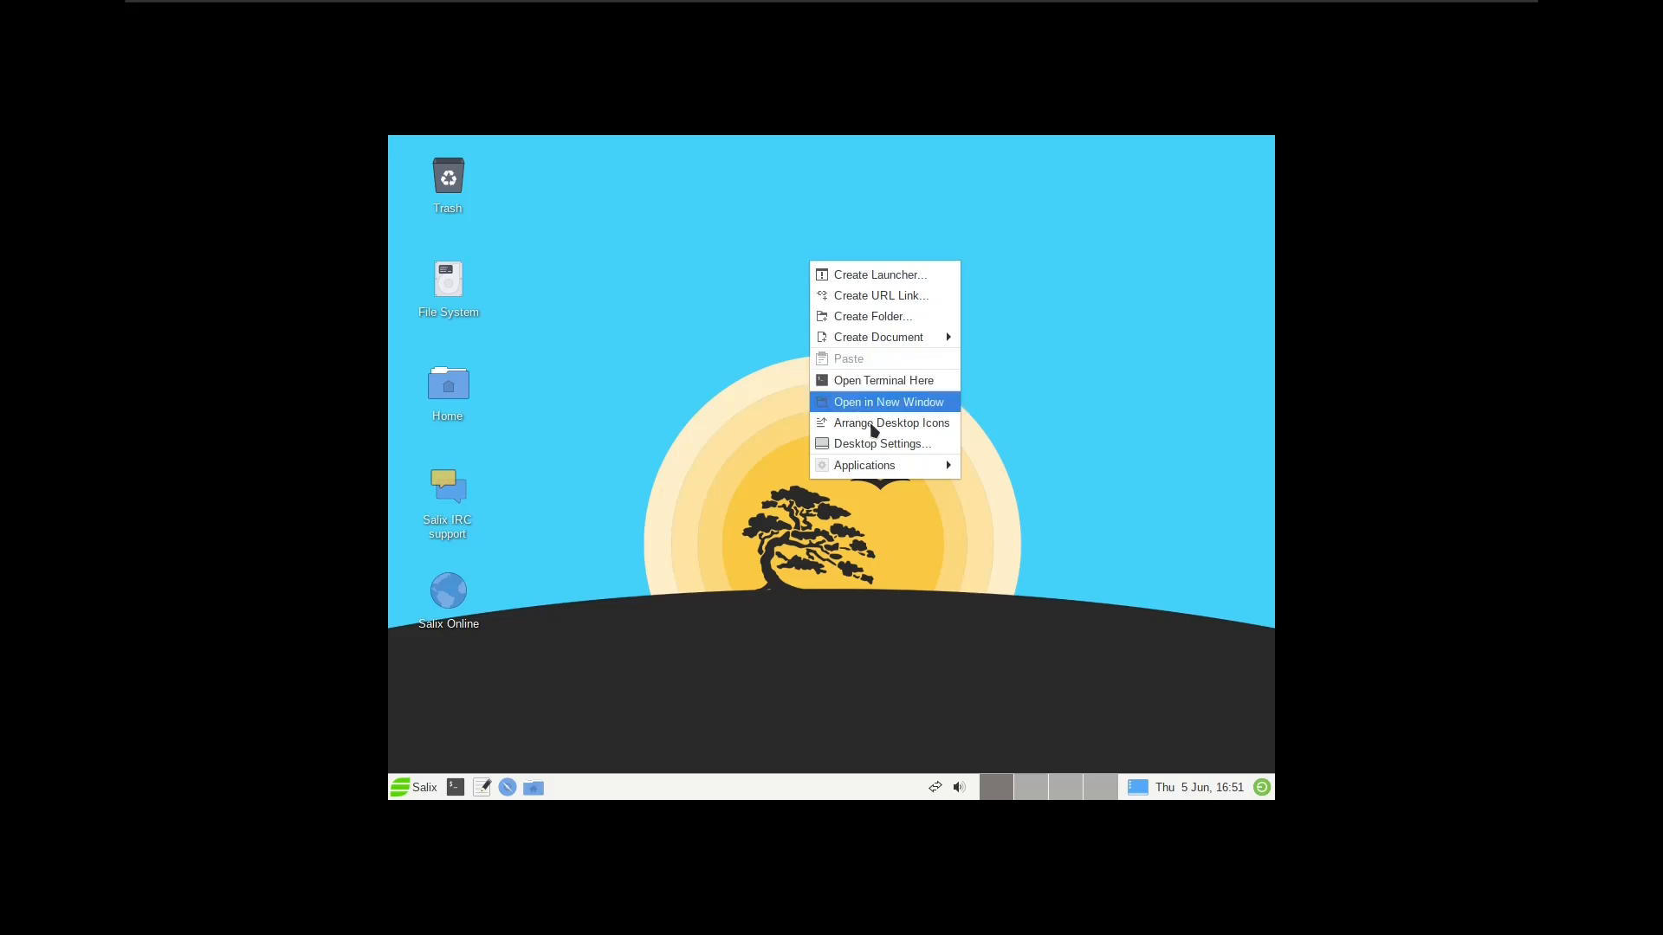
left_click(543, 682)
left_click(413, 786)
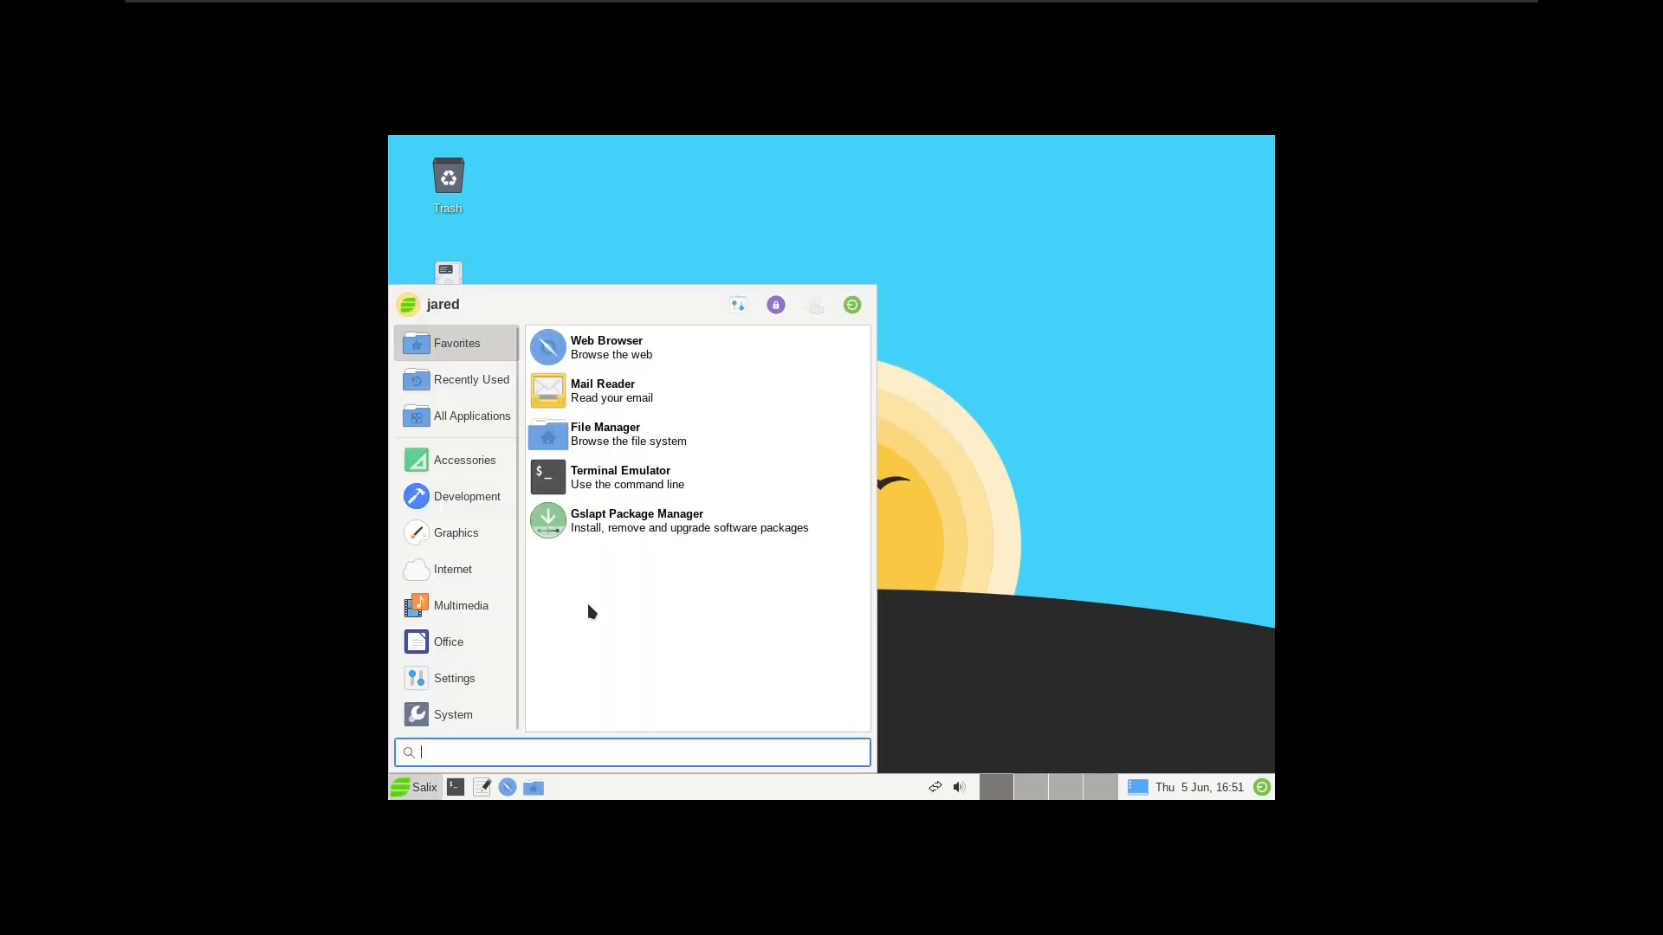
Step: Find Display with 'dis', set 1920x1080 at 60.0 Hz, keep it, and close the settings
type("dis")
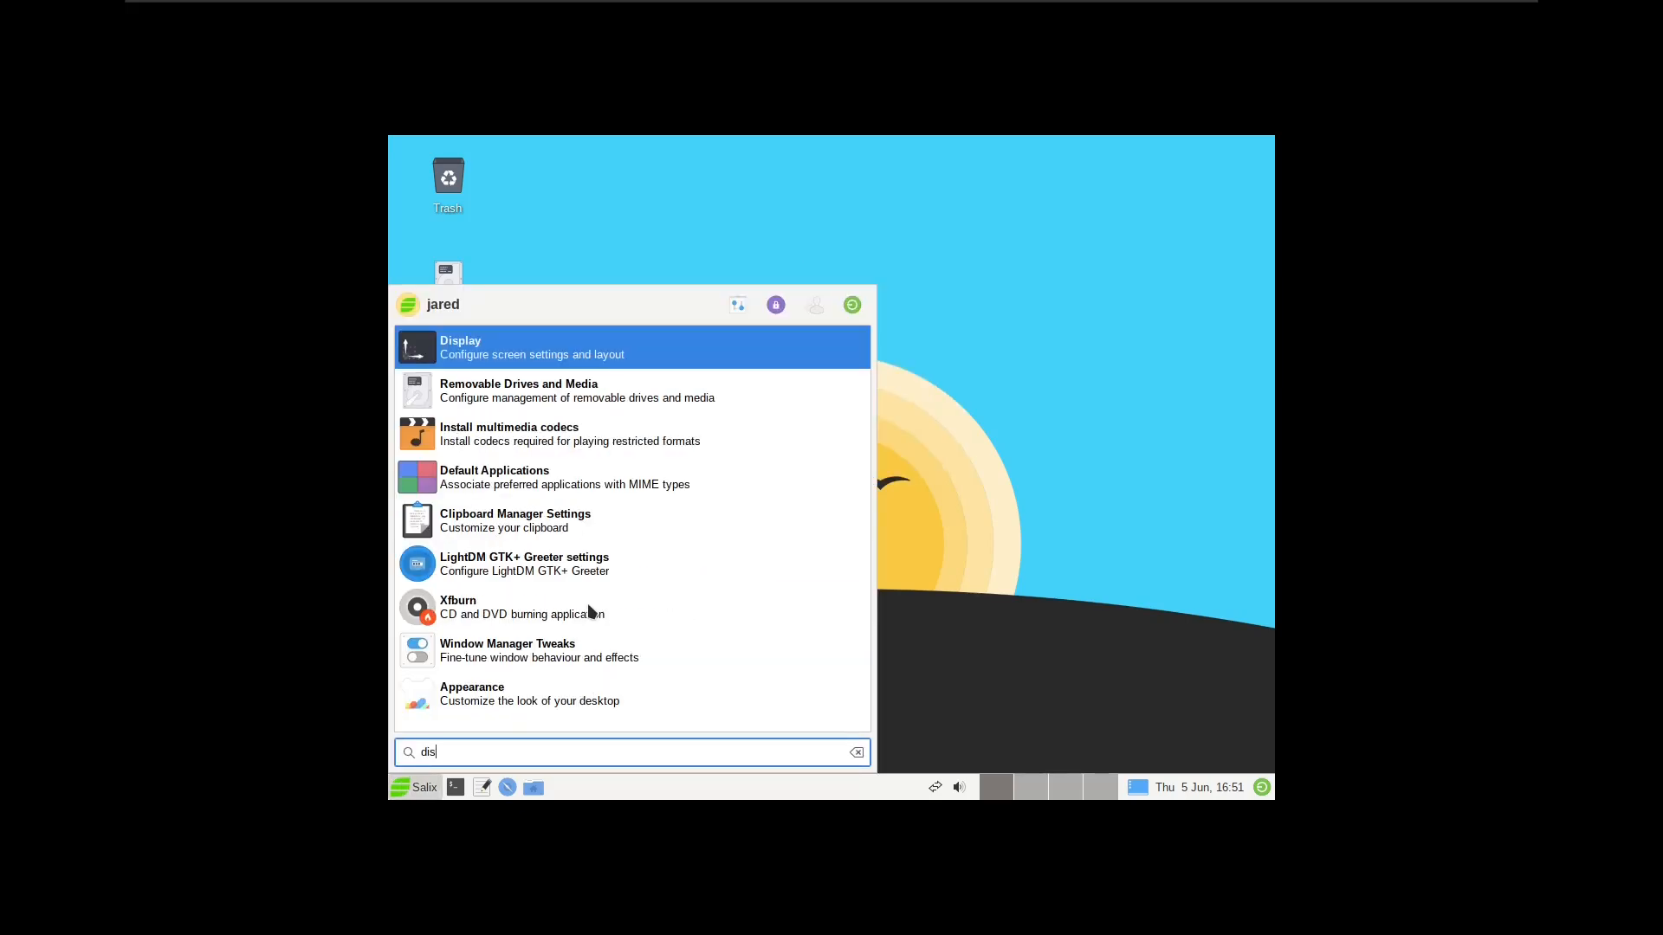
left_click(563, 338)
left_click(909, 271)
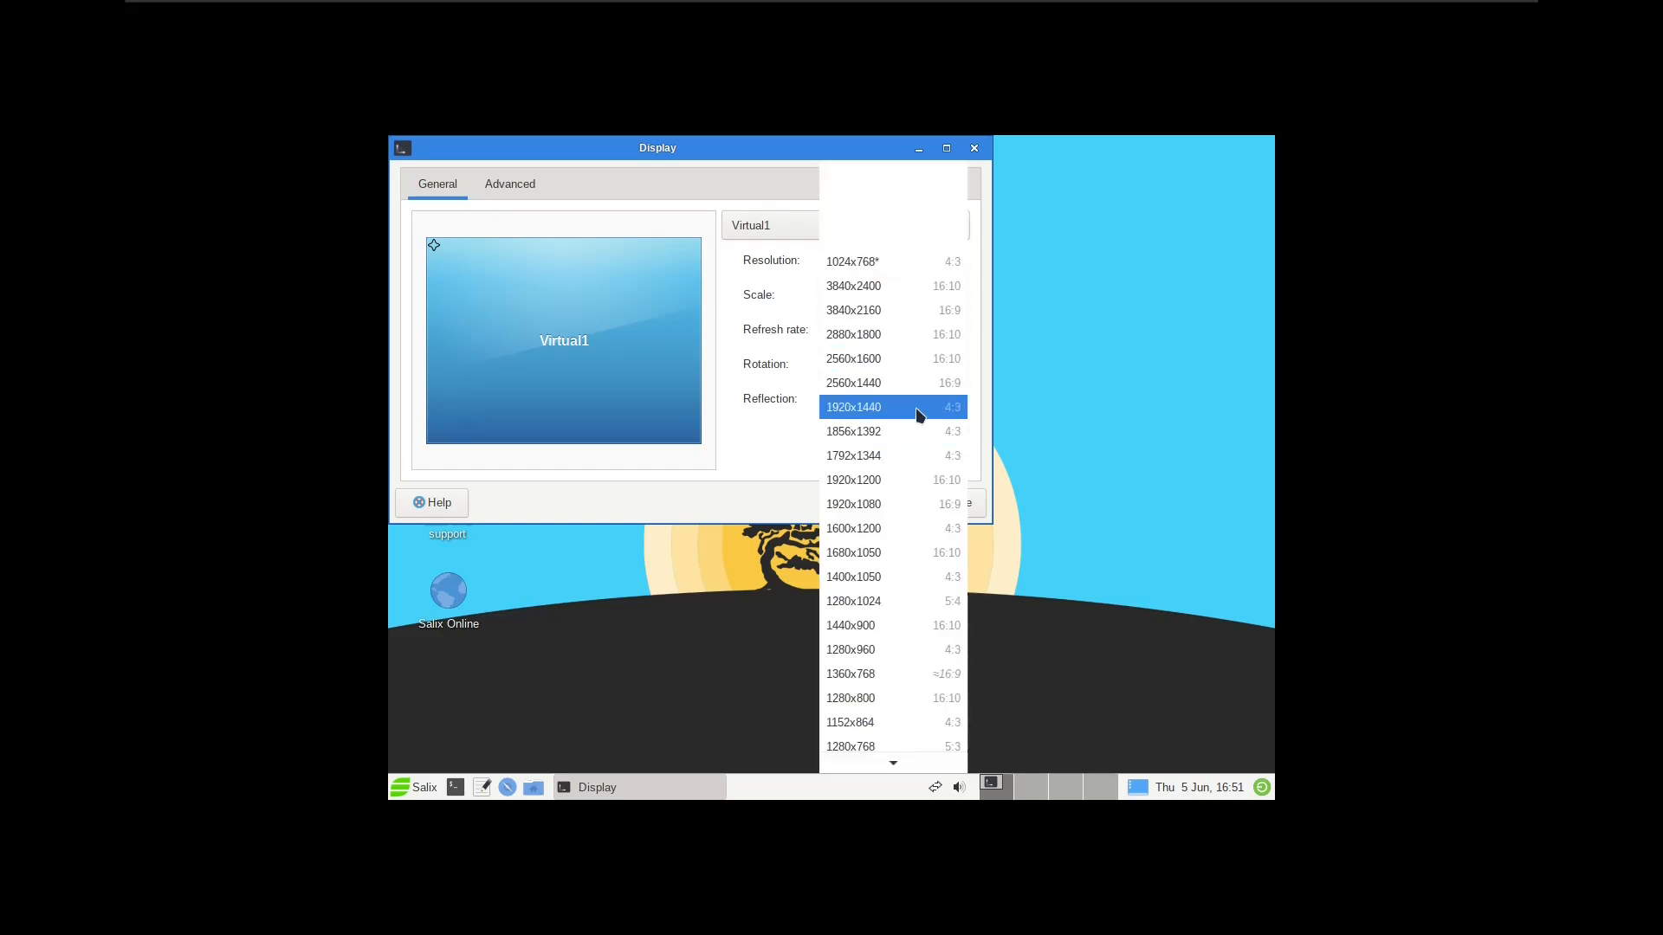
left_click(887, 504)
left_click(944, 444)
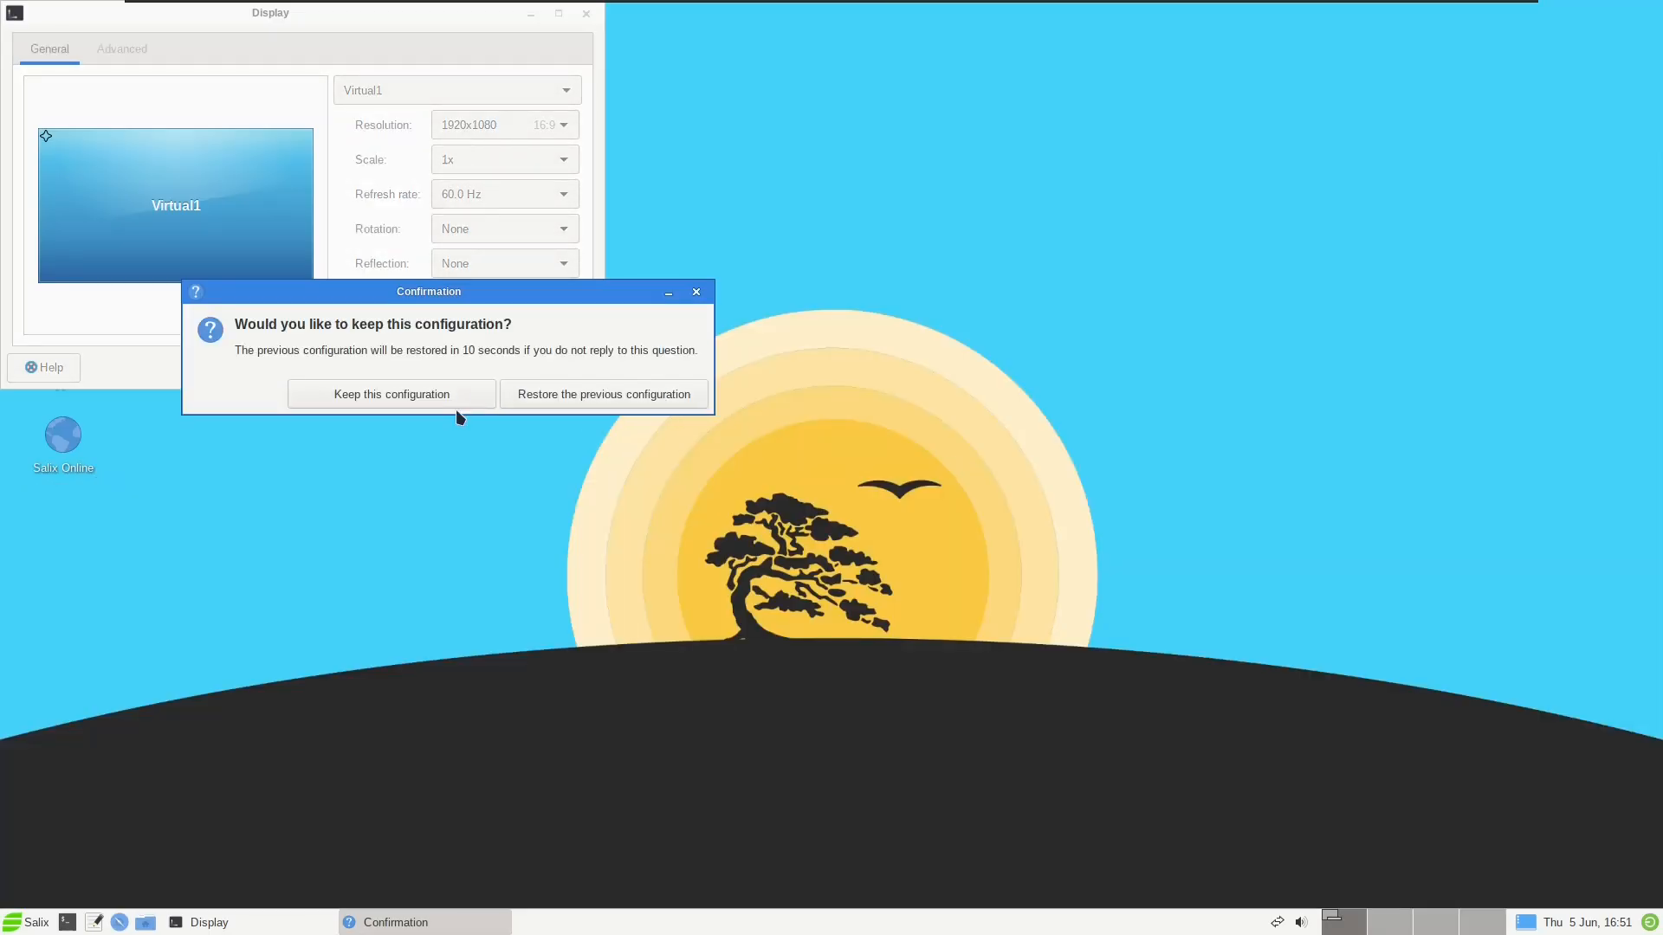
left_click(431, 396)
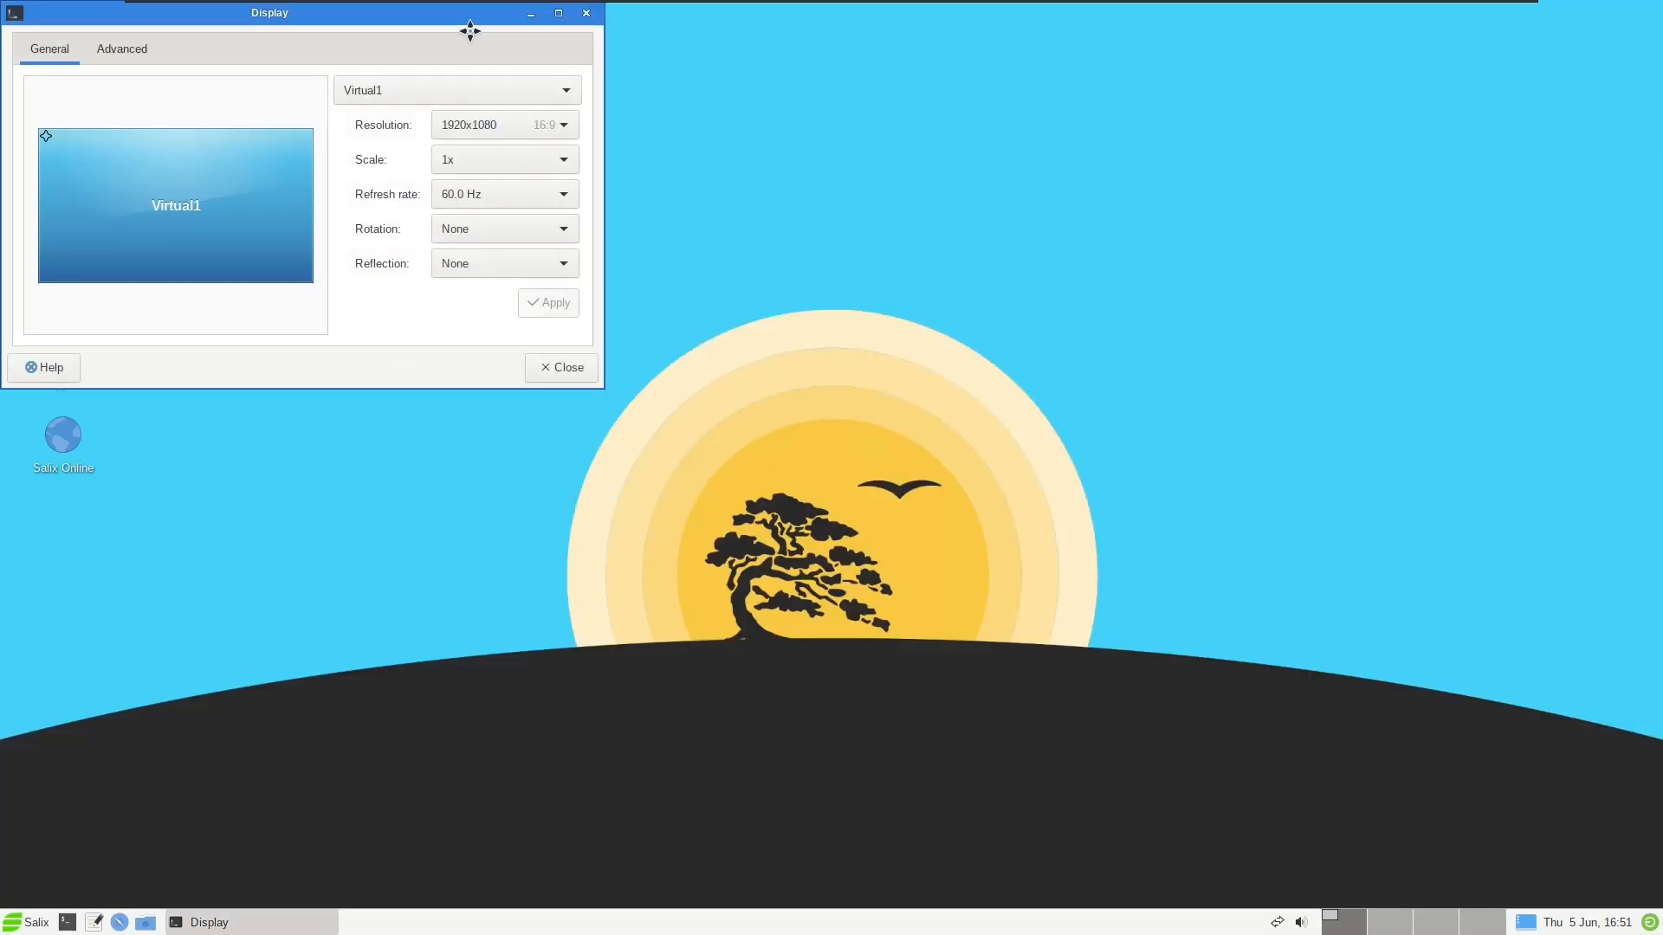
left_click_drag(461, 19, 970, 284)
left_click(1089, 623)
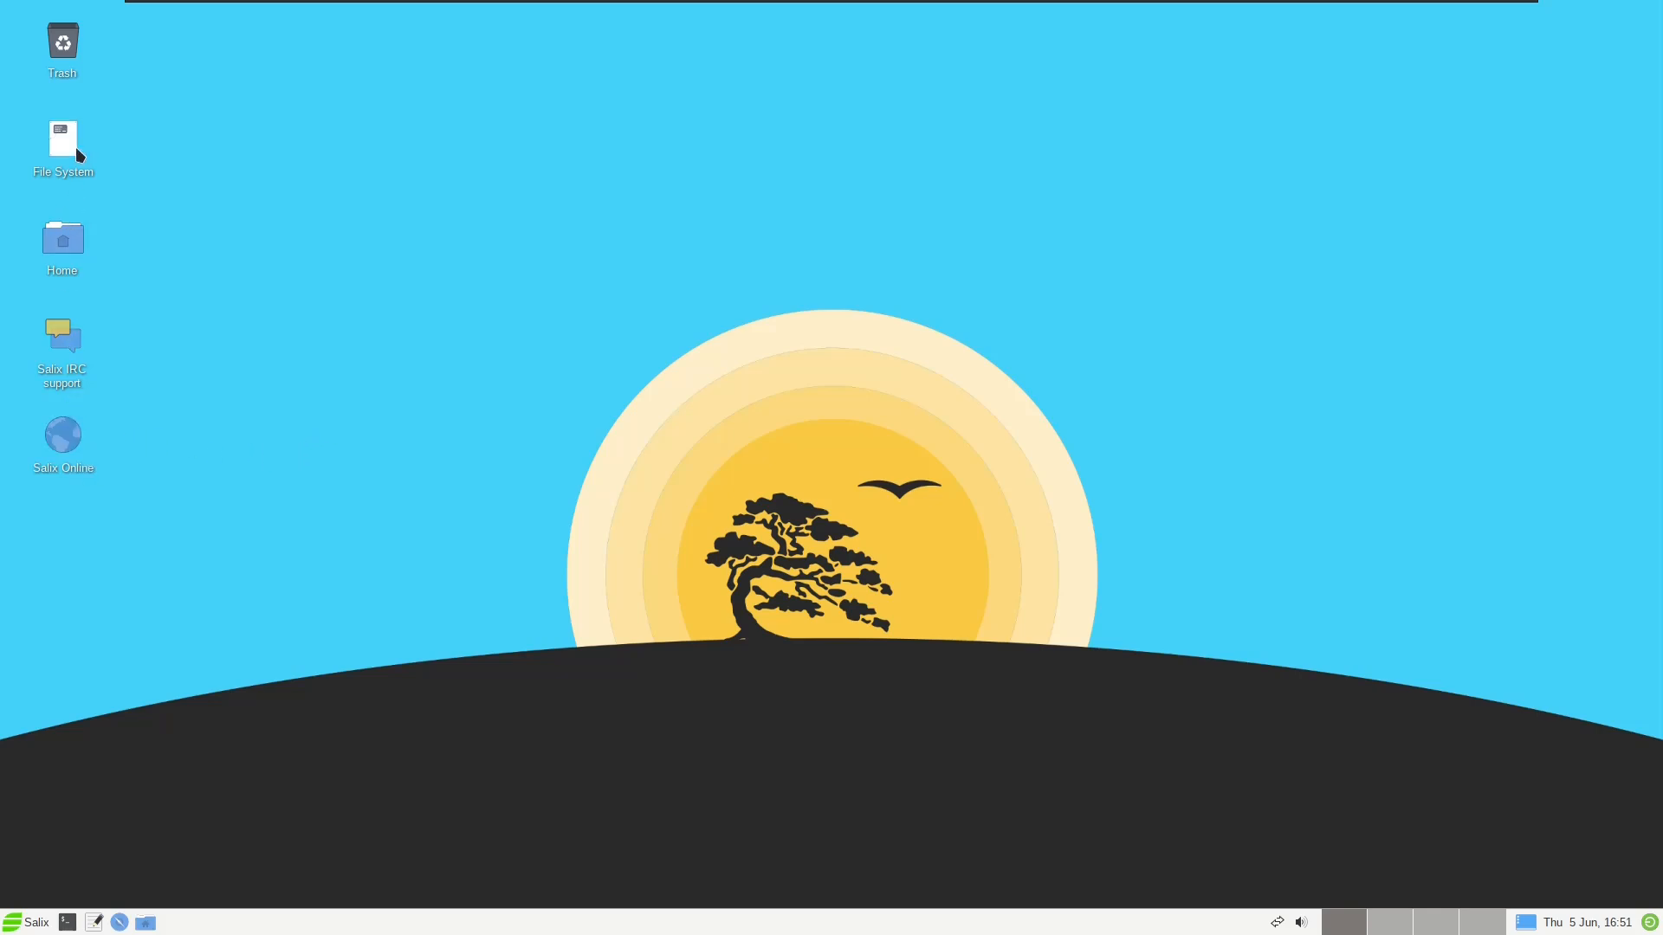
Step: Switch to workspace 2 and back, then launch Gslapt Package Manager from the Salix menu
left_click(1393, 922)
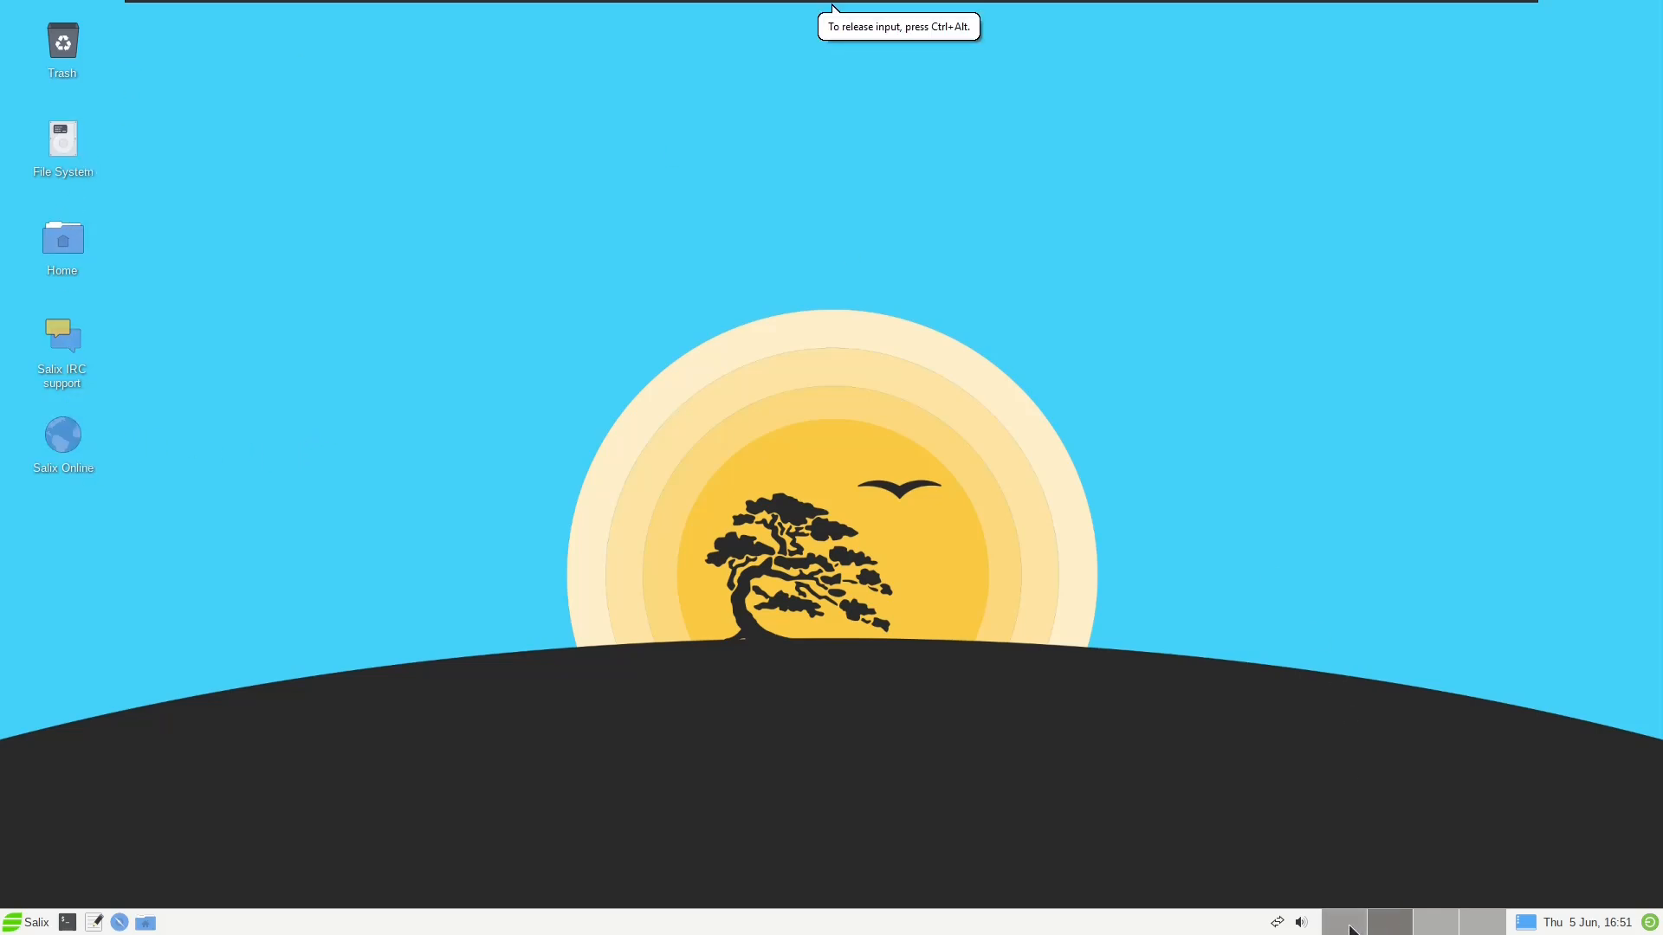
left_click(1349, 928)
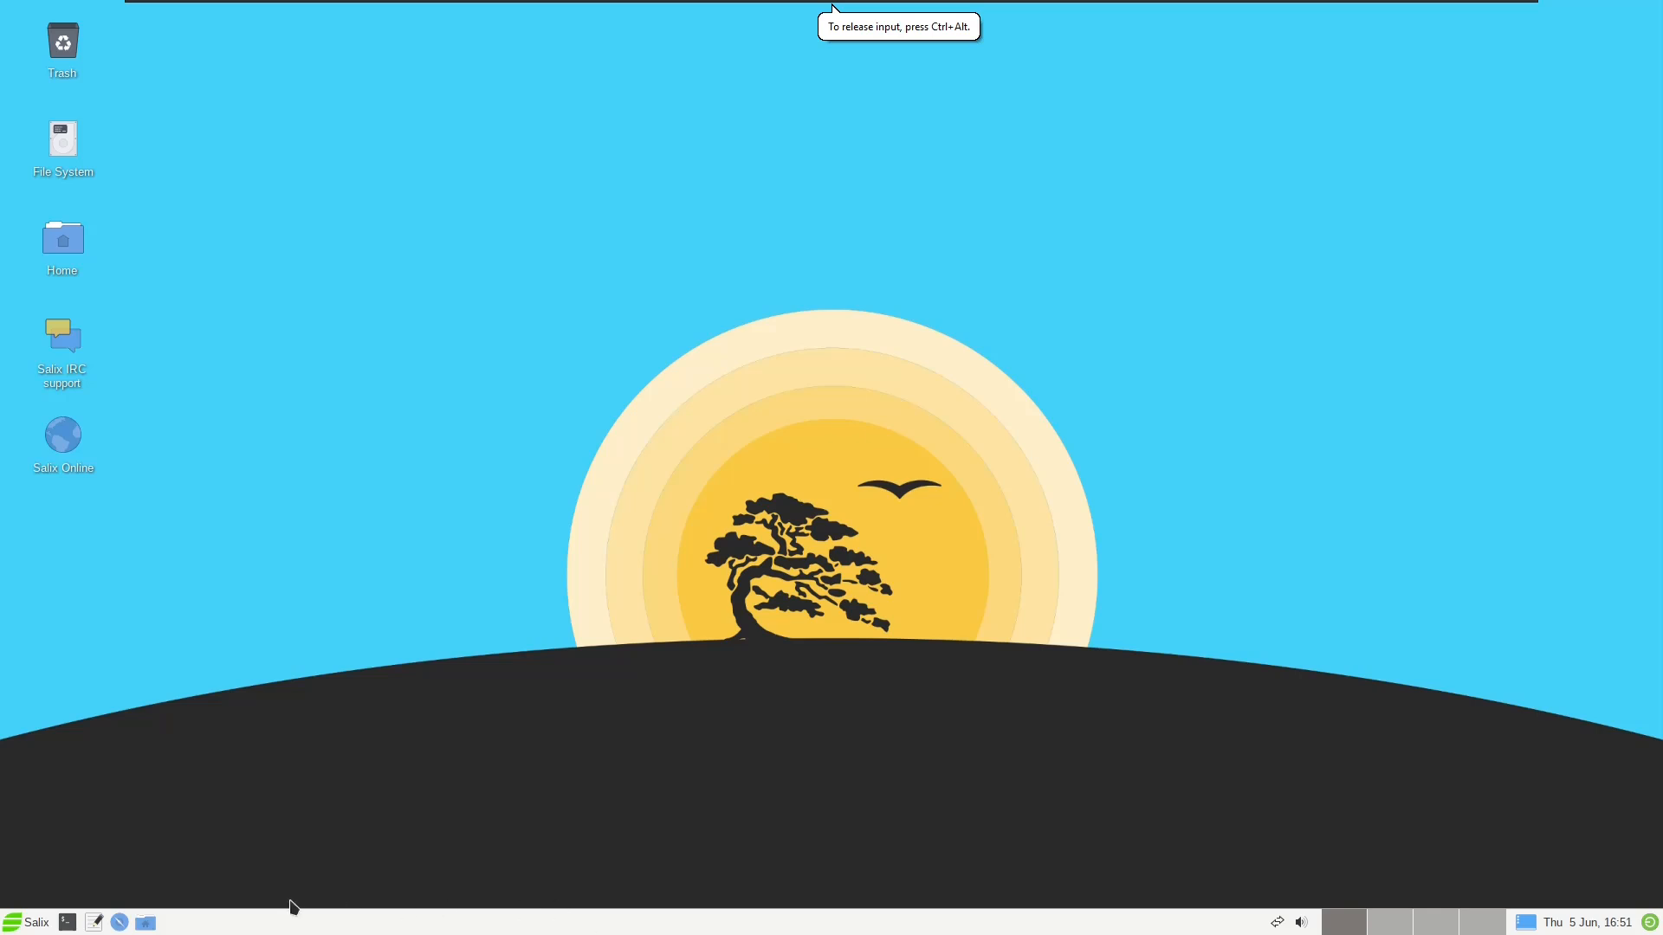
left_click(37, 926)
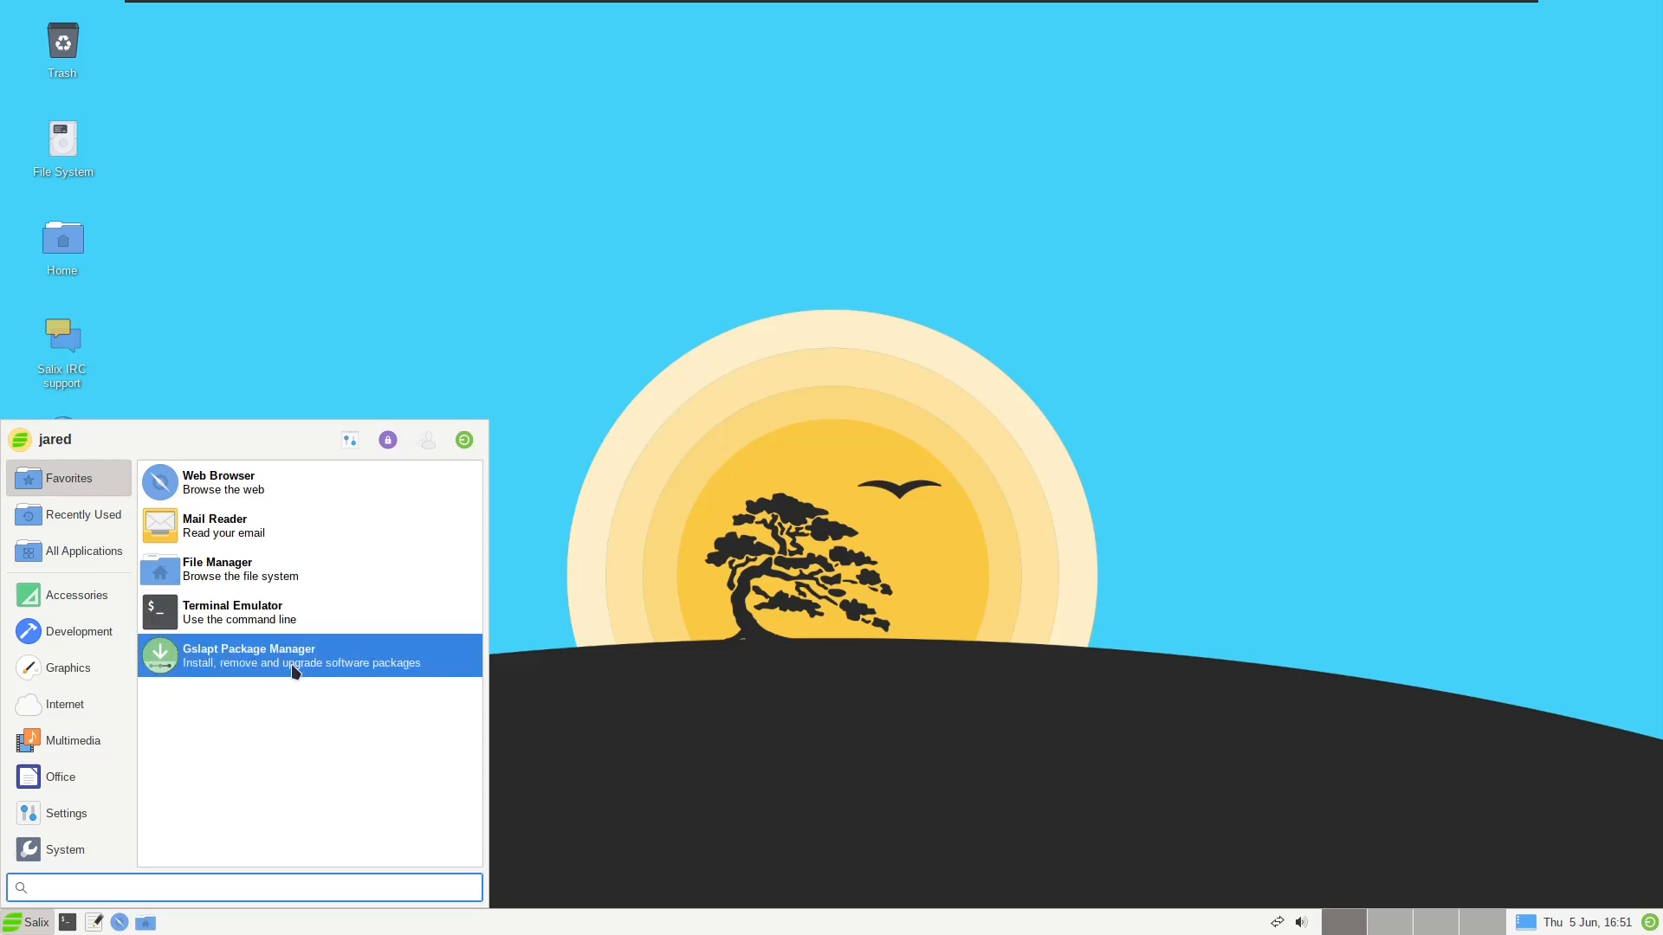
left_click(268, 670)
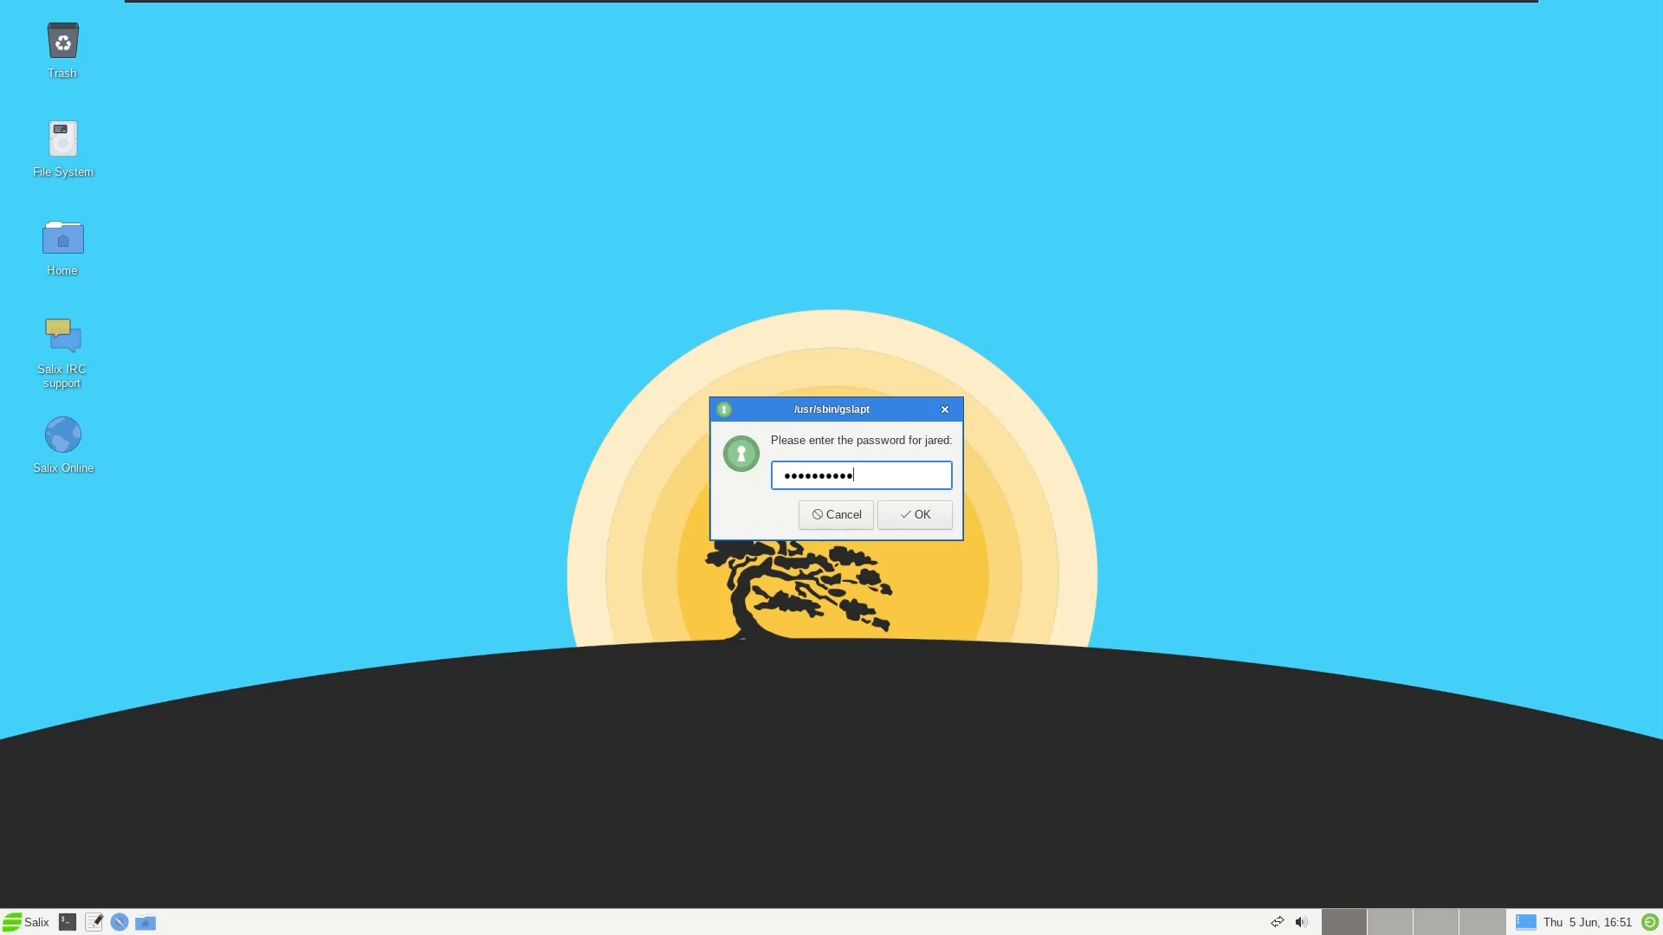
Step: Authenticate Gslapt and enlarge its window to show more package columns
key("Return")
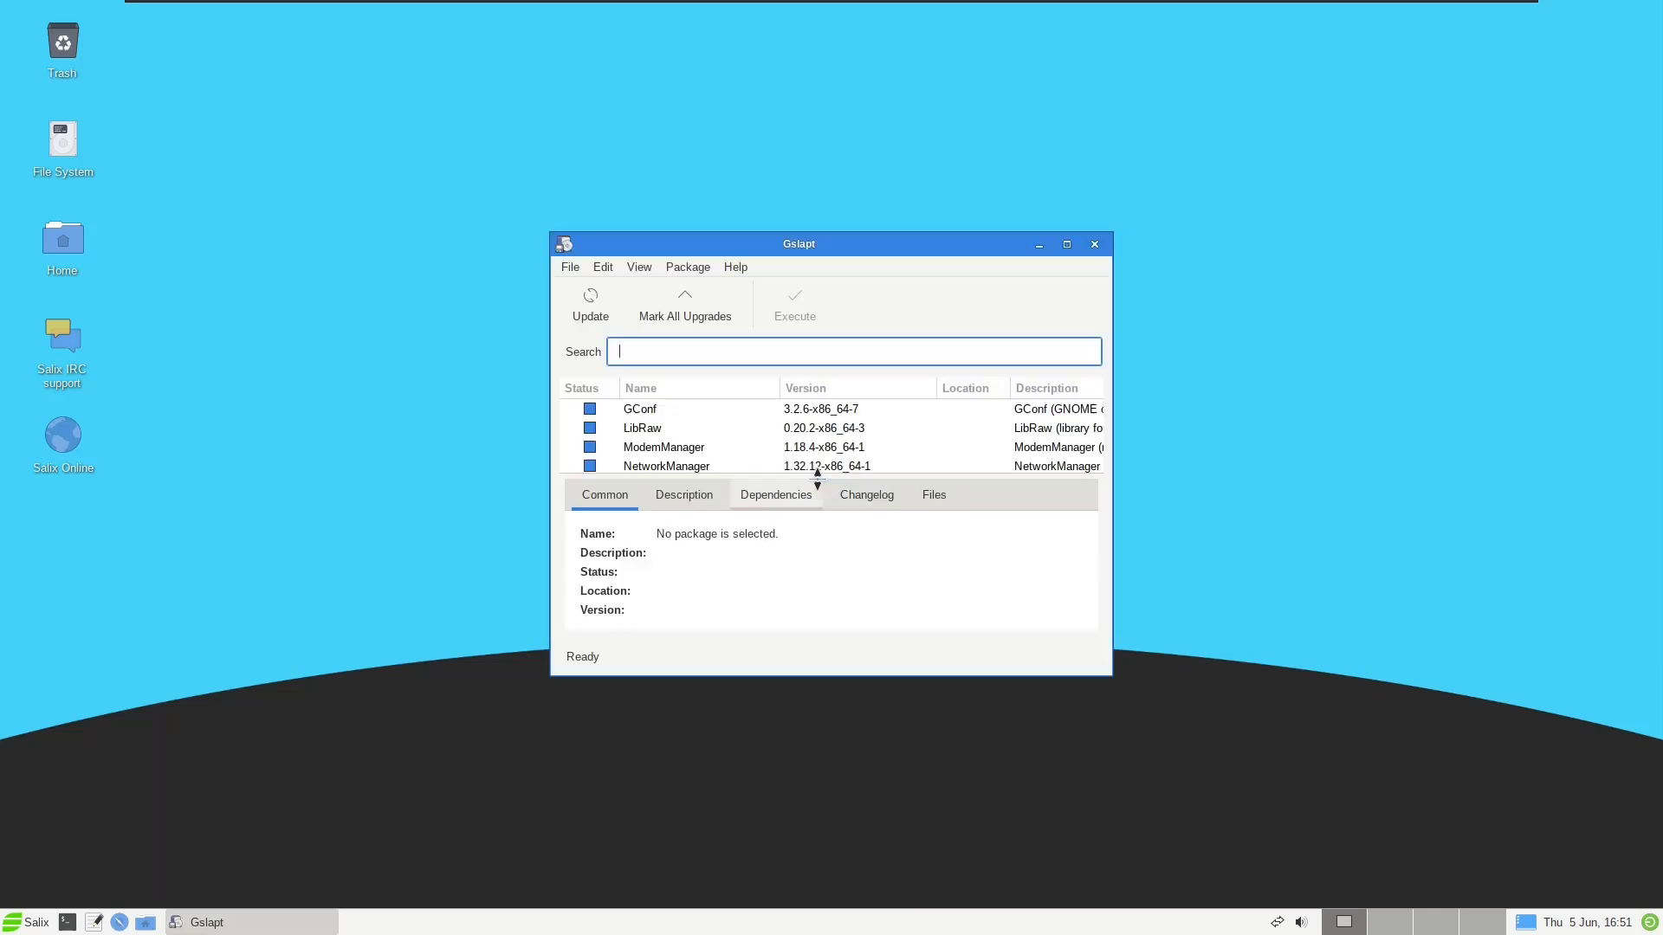
left_click_drag(840, 250, 658, 188)
left_click_drag(918, 606, 1482, 844)
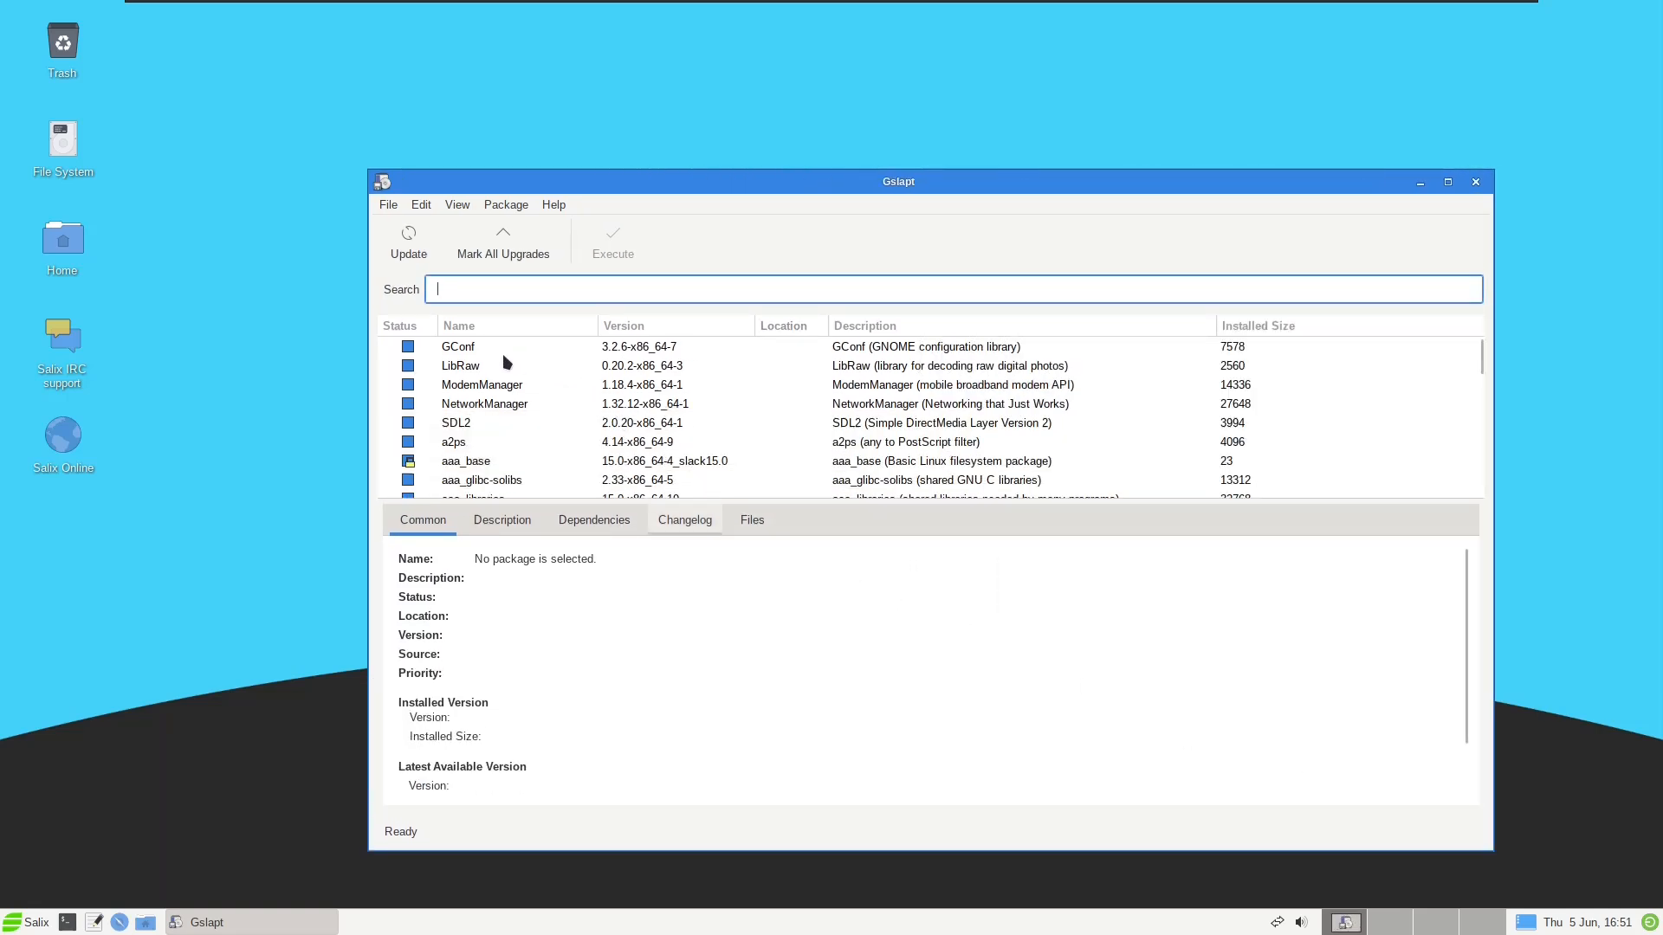
Step: View details for GConf, then NetworkManager, and scroll through the installed package list
left_click(467, 350)
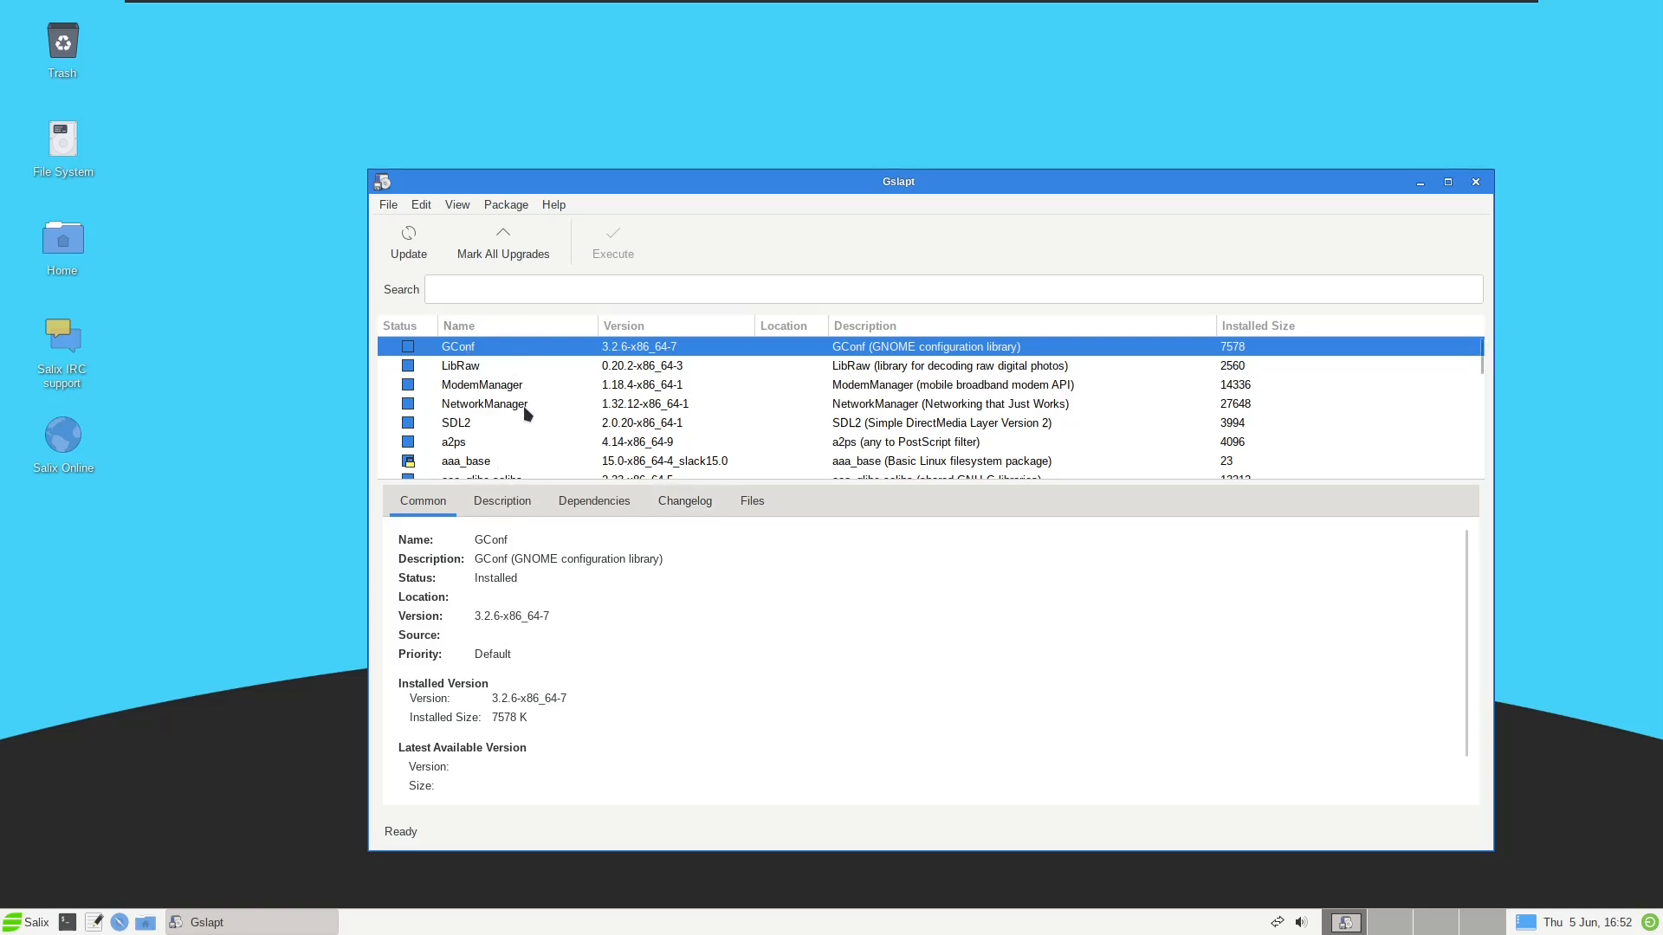
left_click(1114, 407)
scroll(833, 417, "down", 2)
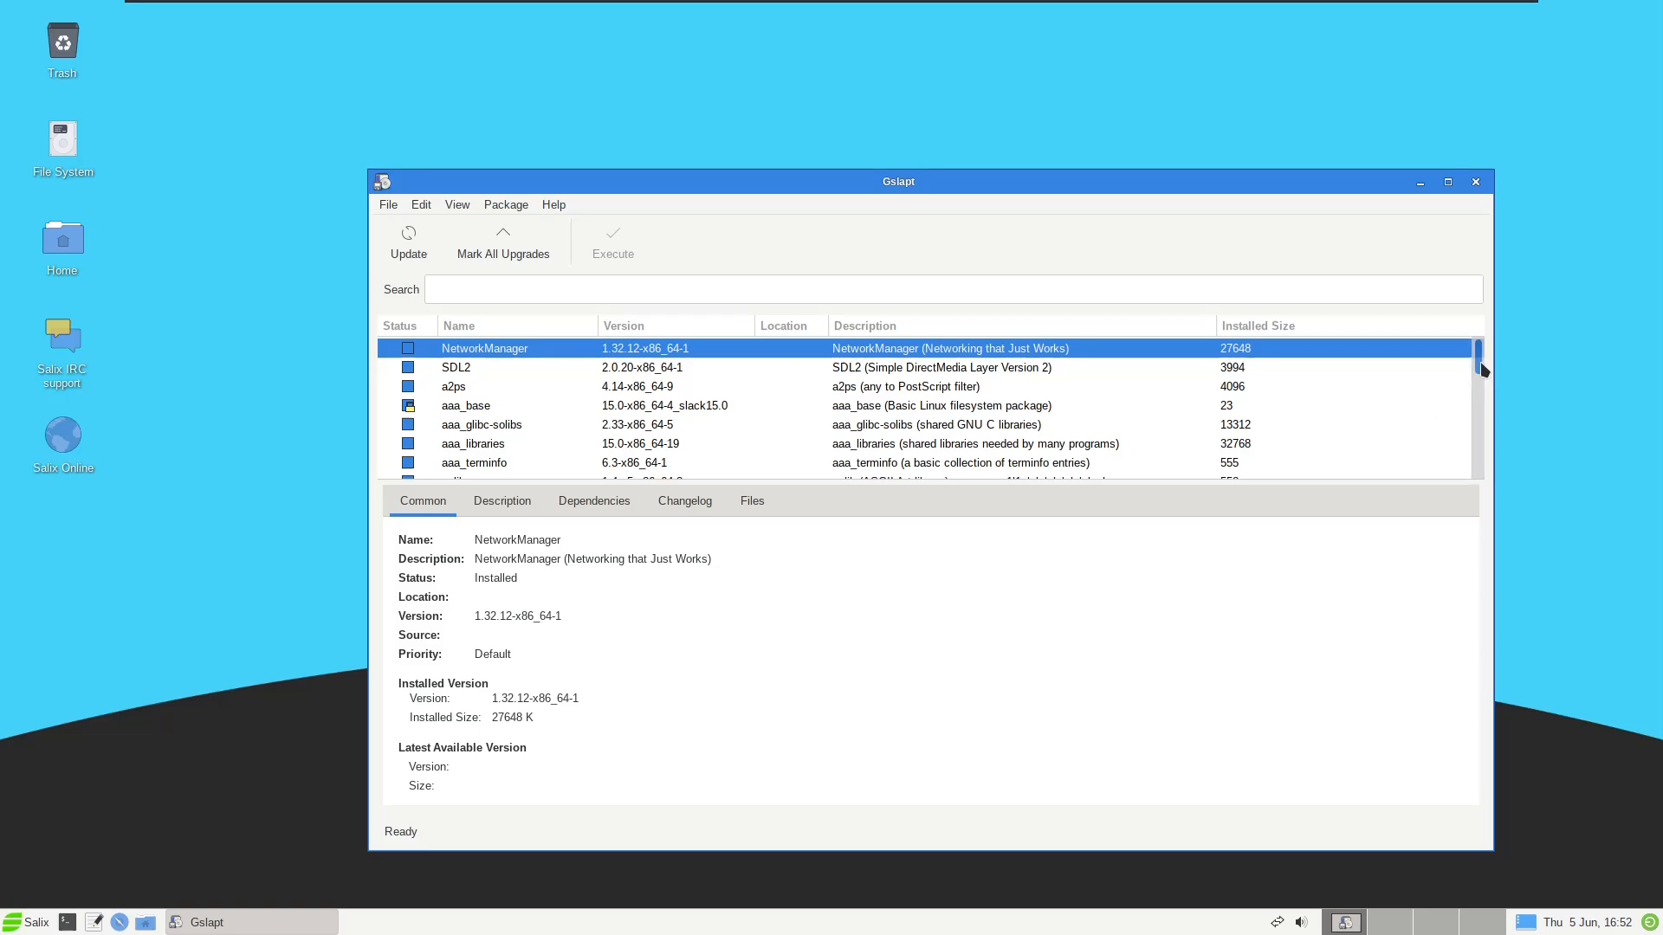
left_click_drag(1483, 370, 1431, 286)
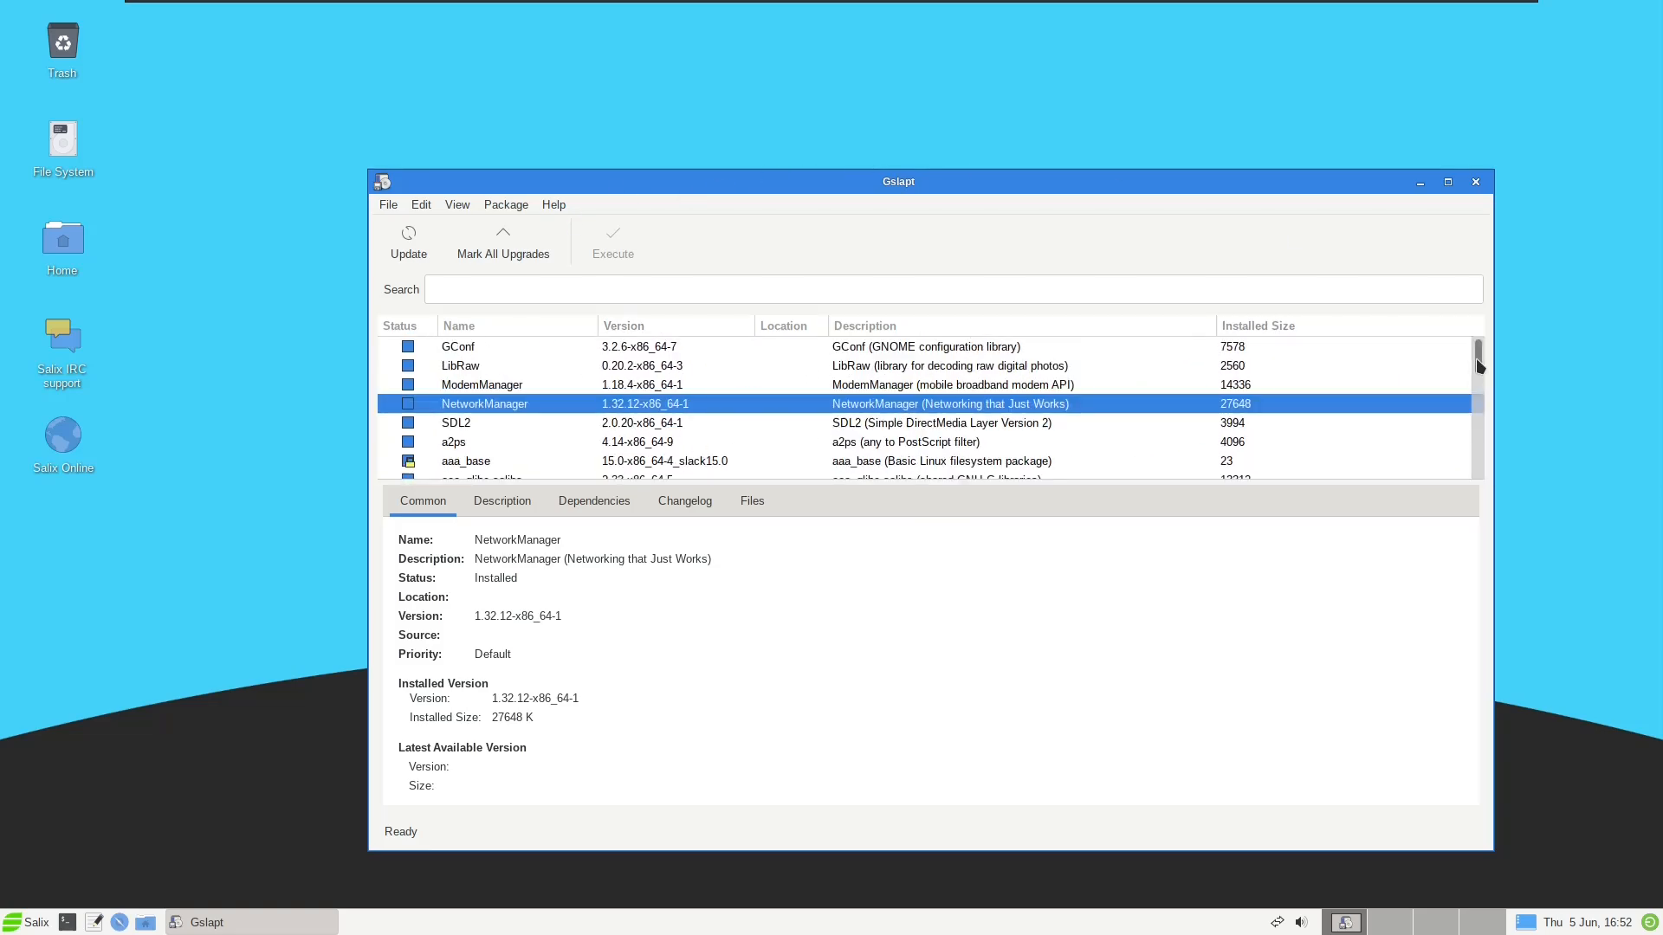
left_click_drag(1479, 364, 1441, 502)
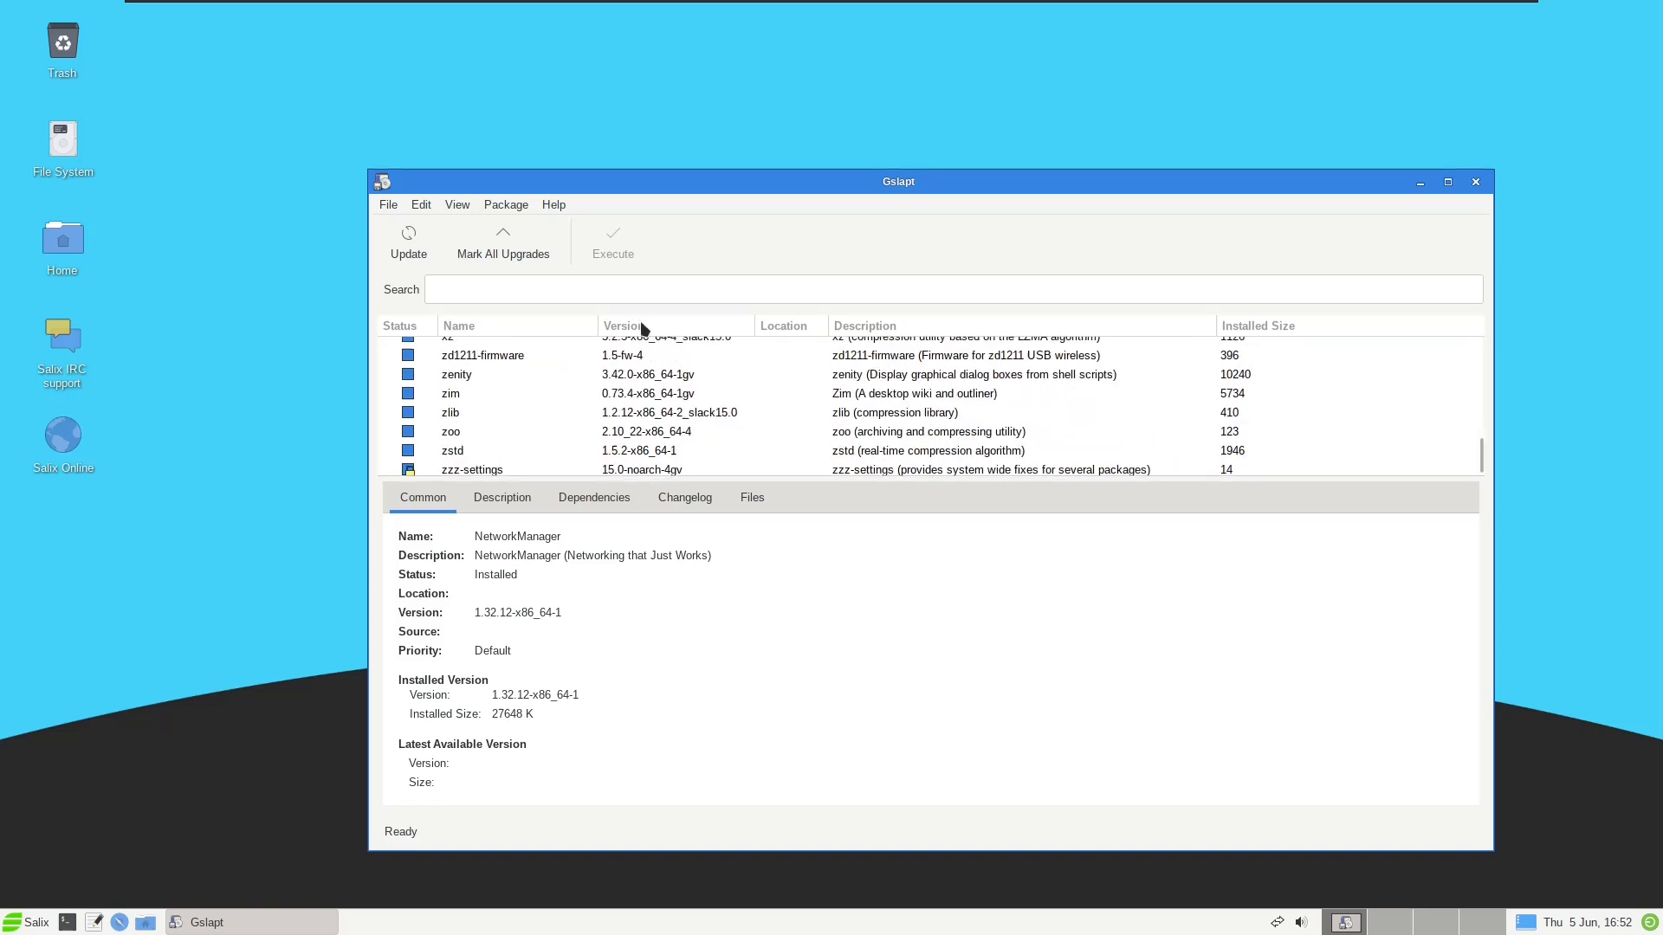
Step: Refresh the package data from the mirror and view the 2048-in-terminal details
left_click(408, 241)
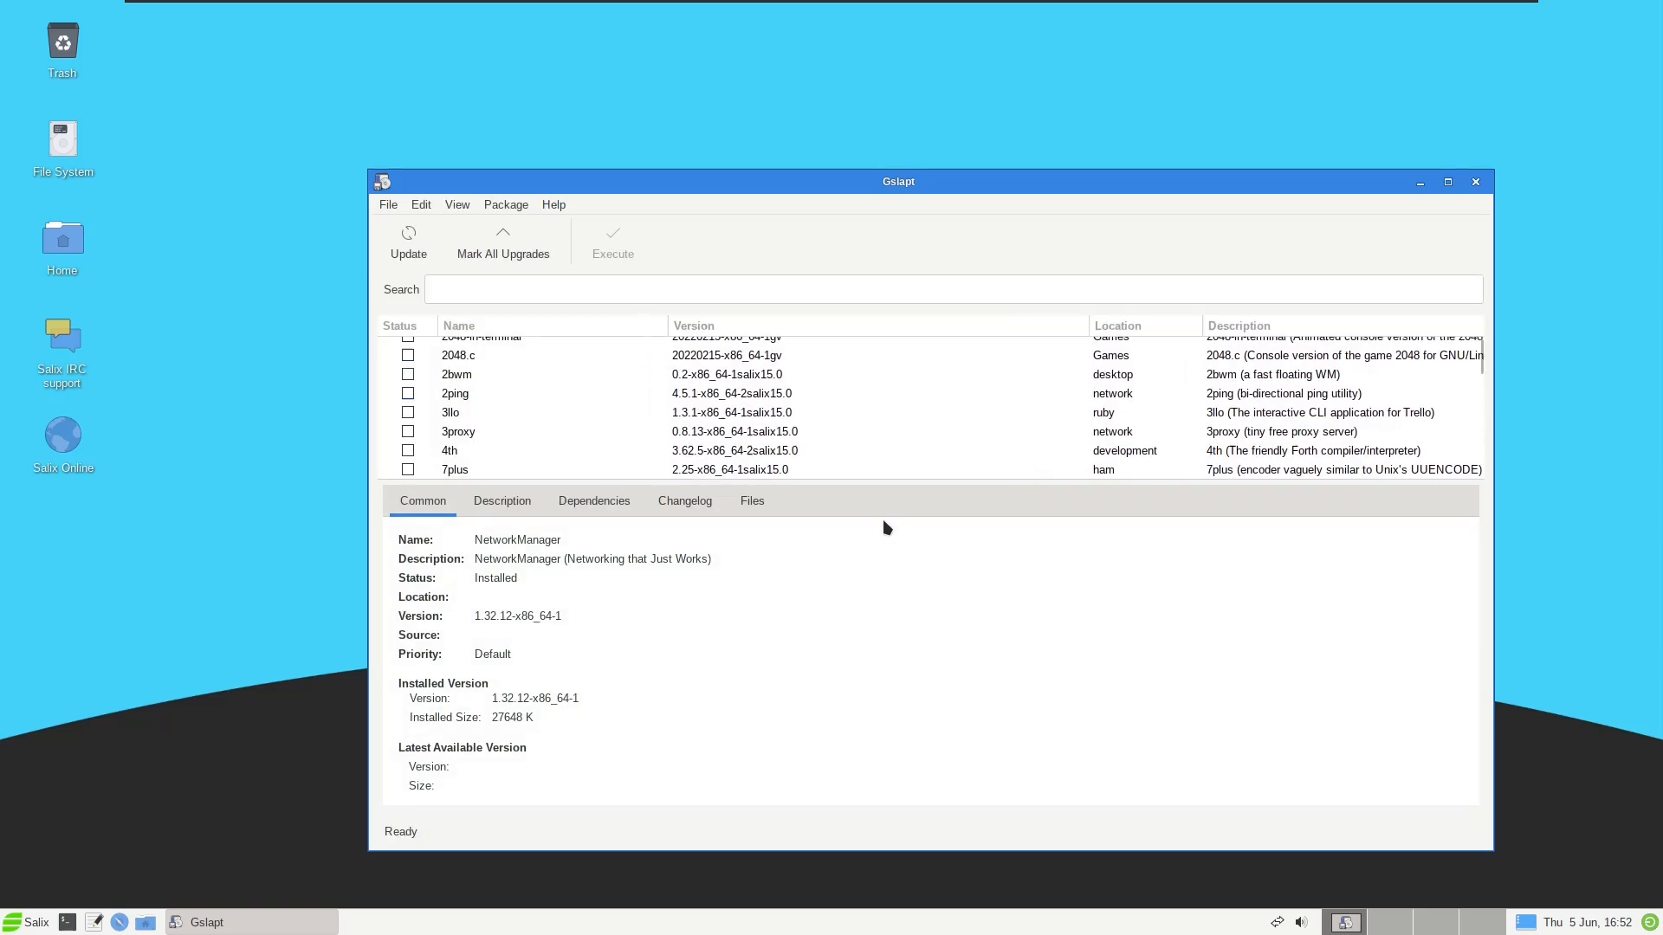
scroll(1481, 342, "up", 1)
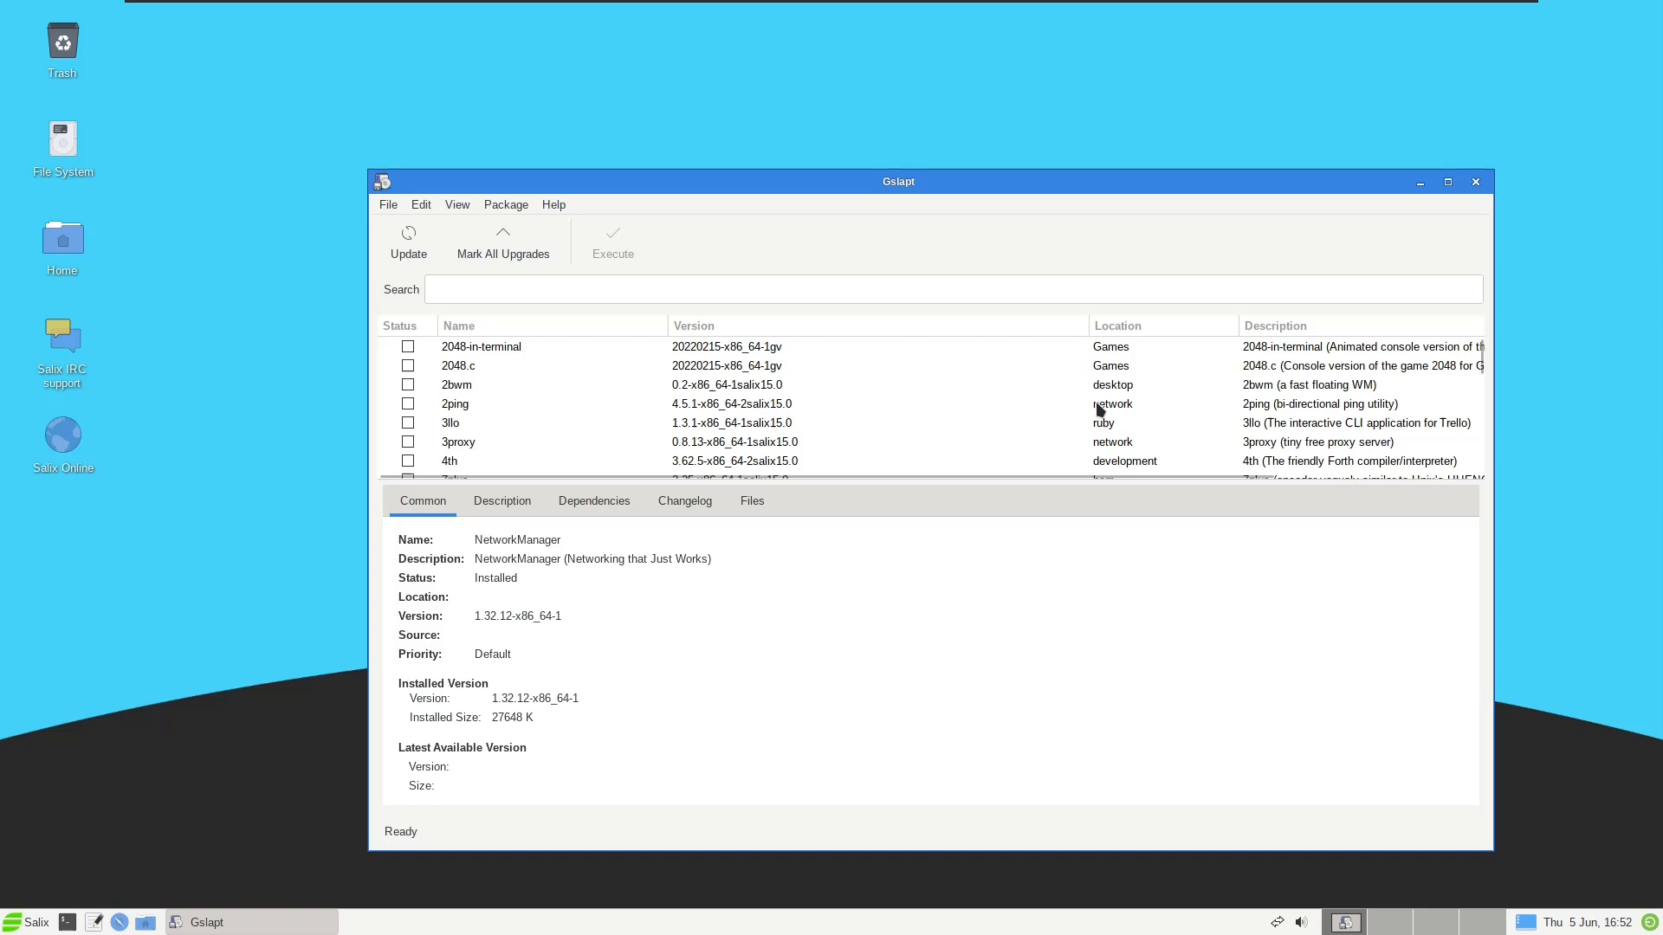
left_click(470, 349)
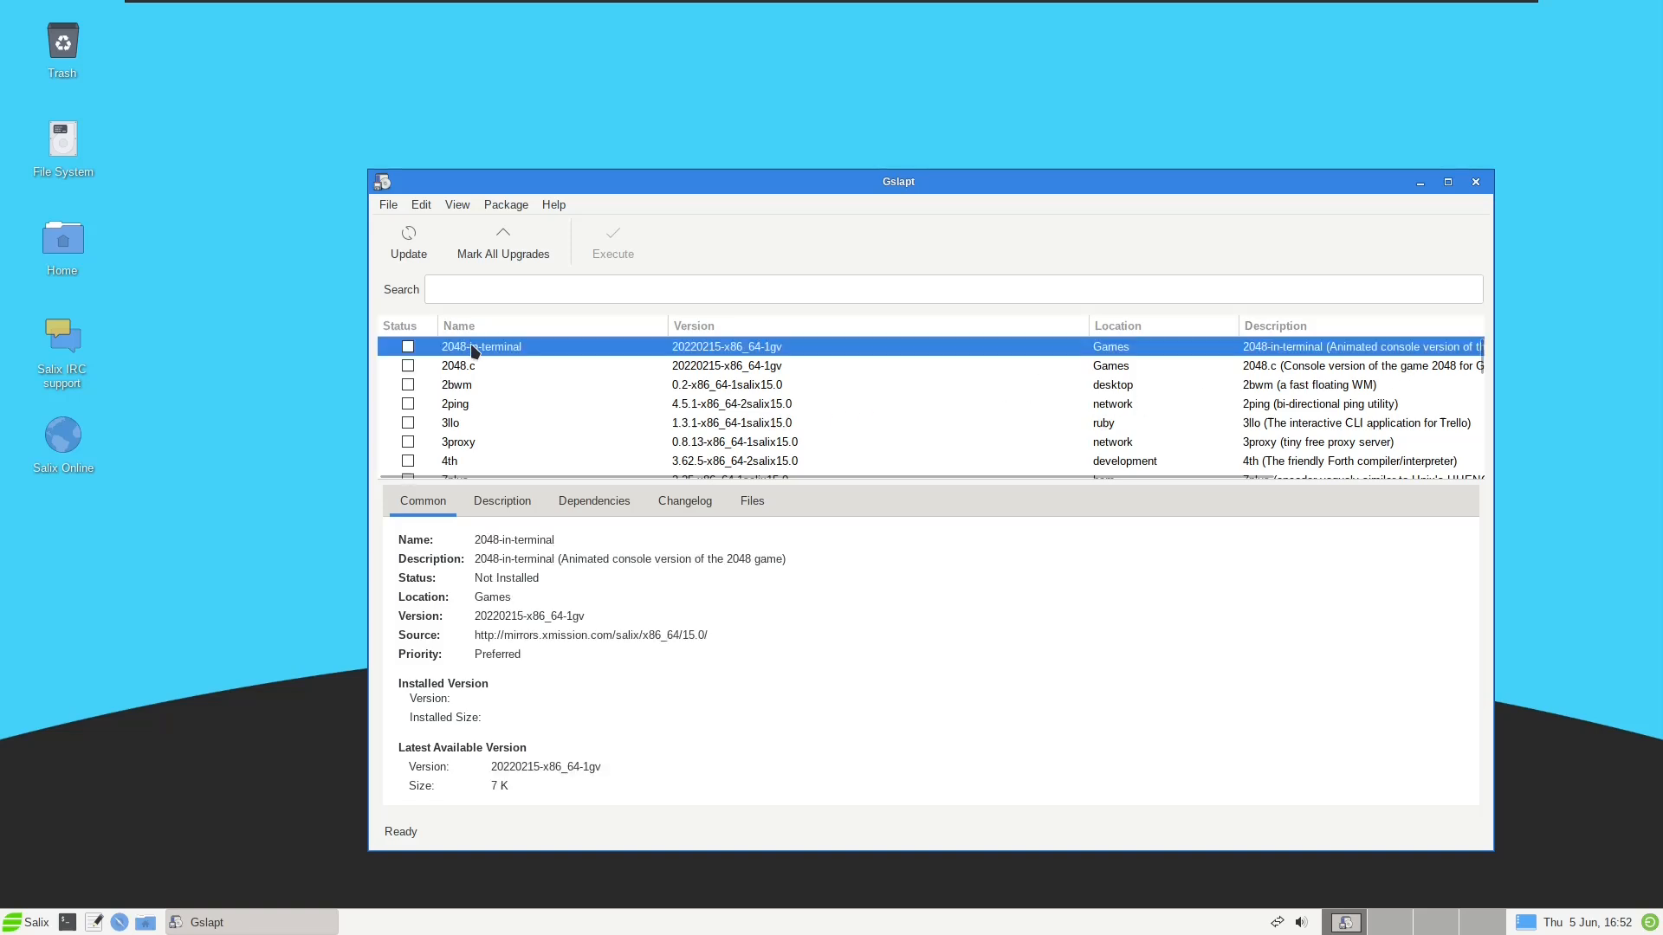
Step: Step through 2048.c, 2bwm and 2ping to the 4th package, then scroll toward the list's end
left_click(458, 366)
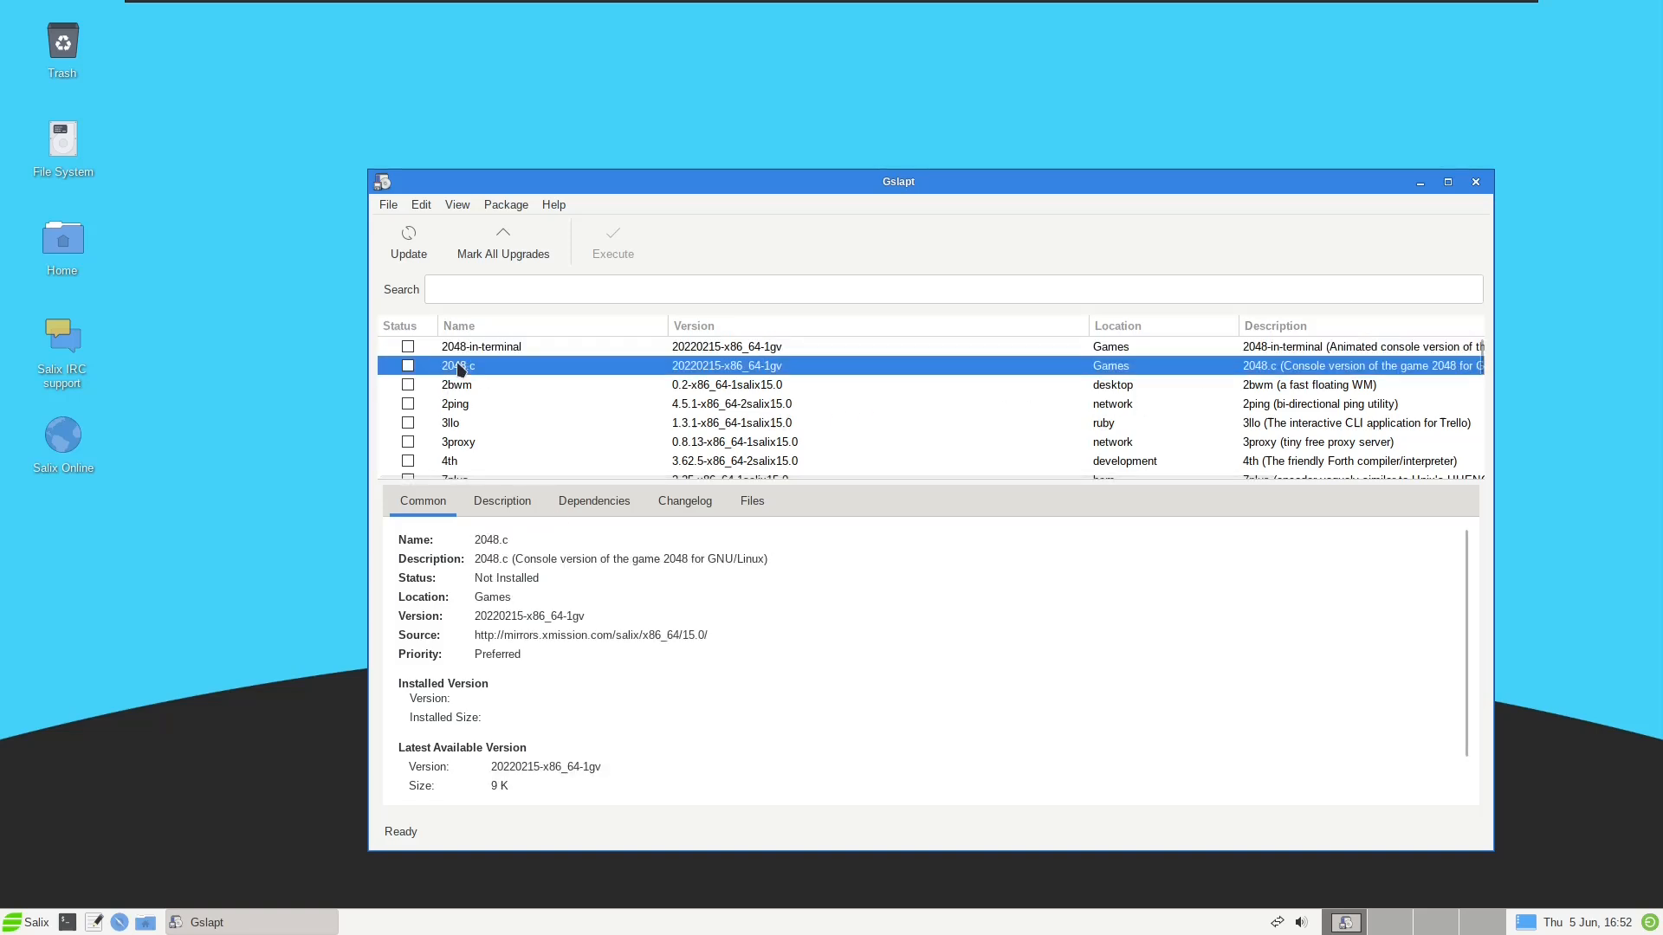
left_click(458, 385)
left_click(462, 404)
key("Down")
key("Down")
key("Down")
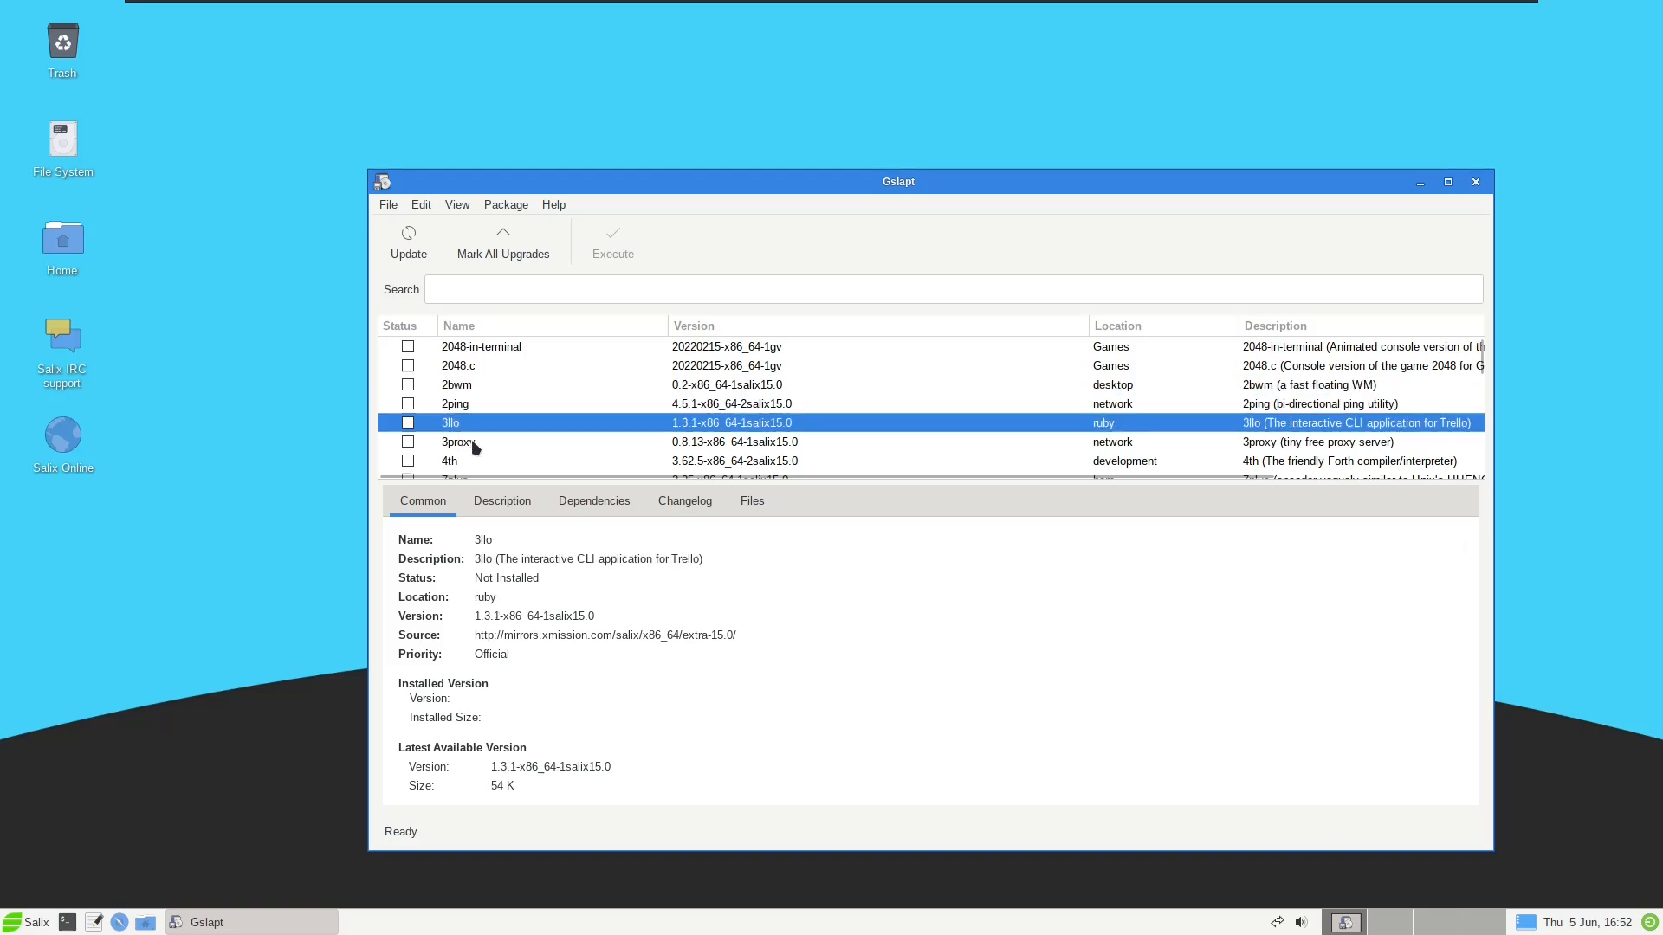
scroll(531, 460, "down", 1)
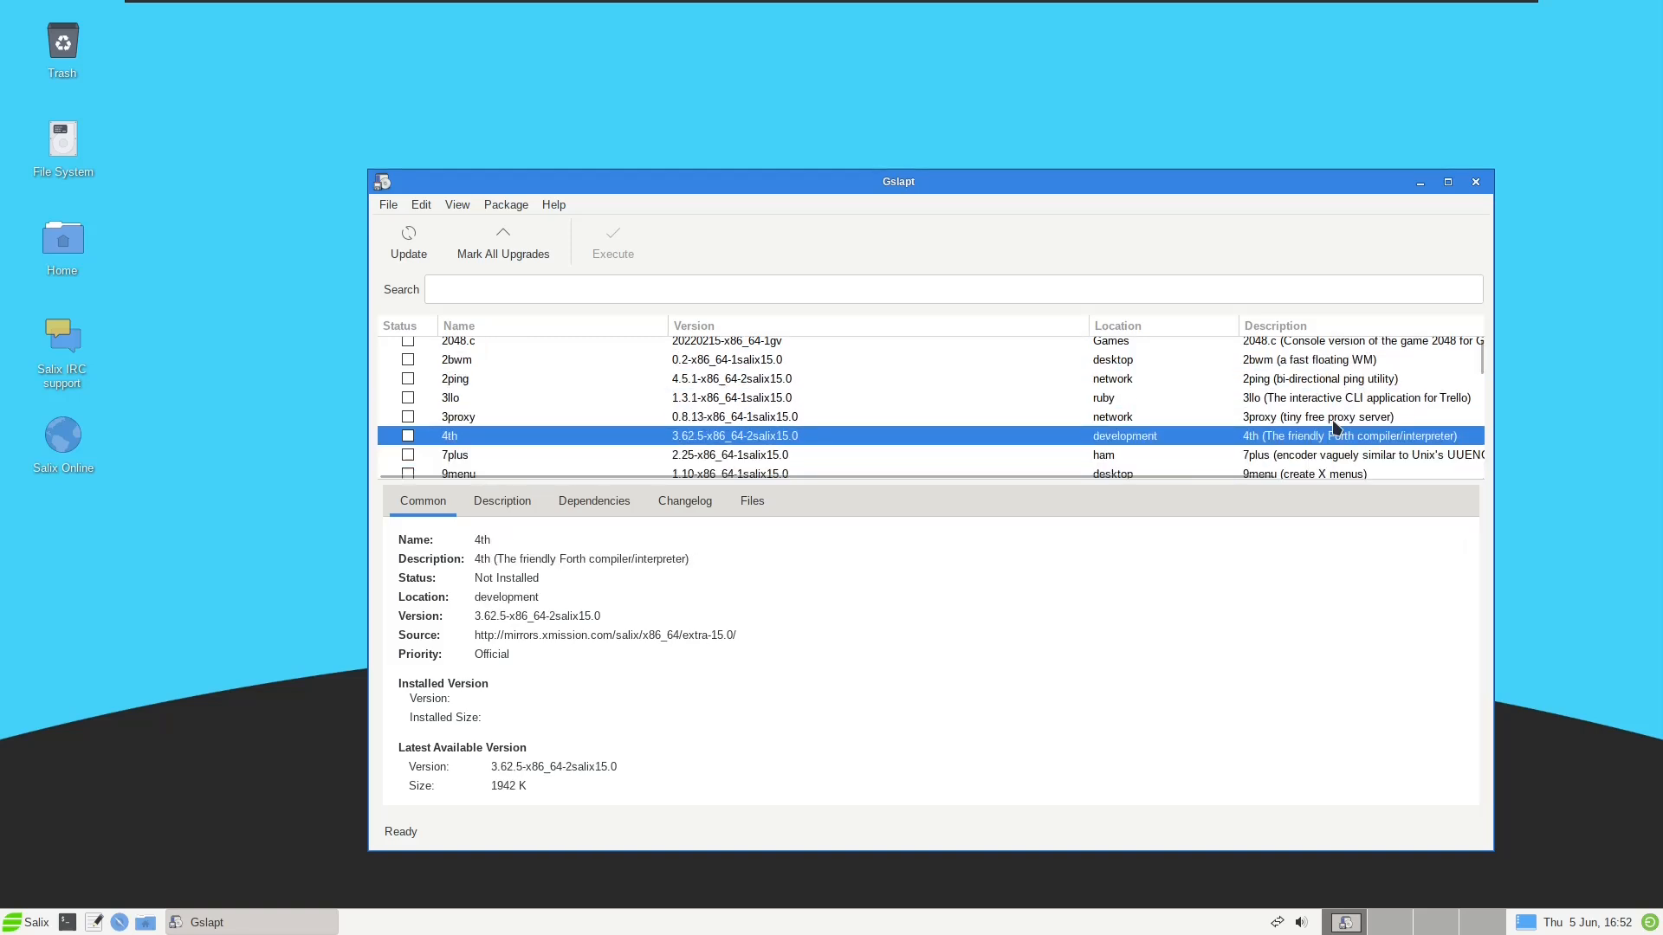
left_click_drag(1477, 359, 1468, 459)
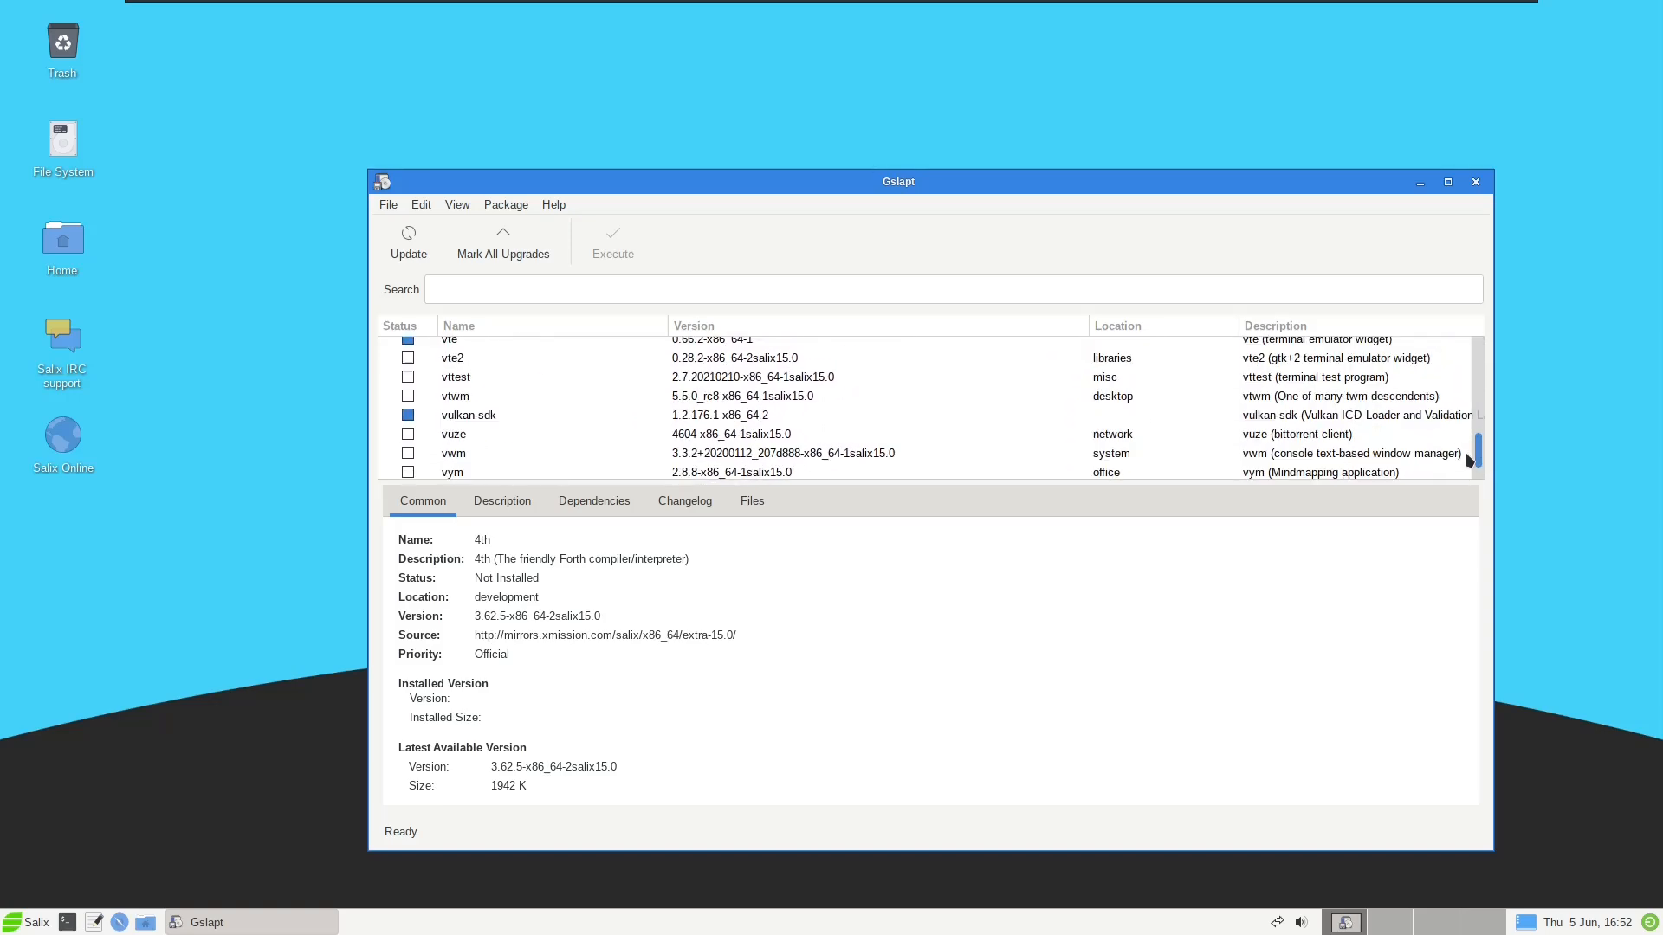
Step: Mark all available package upgrades for installation
left_click(500, 228)
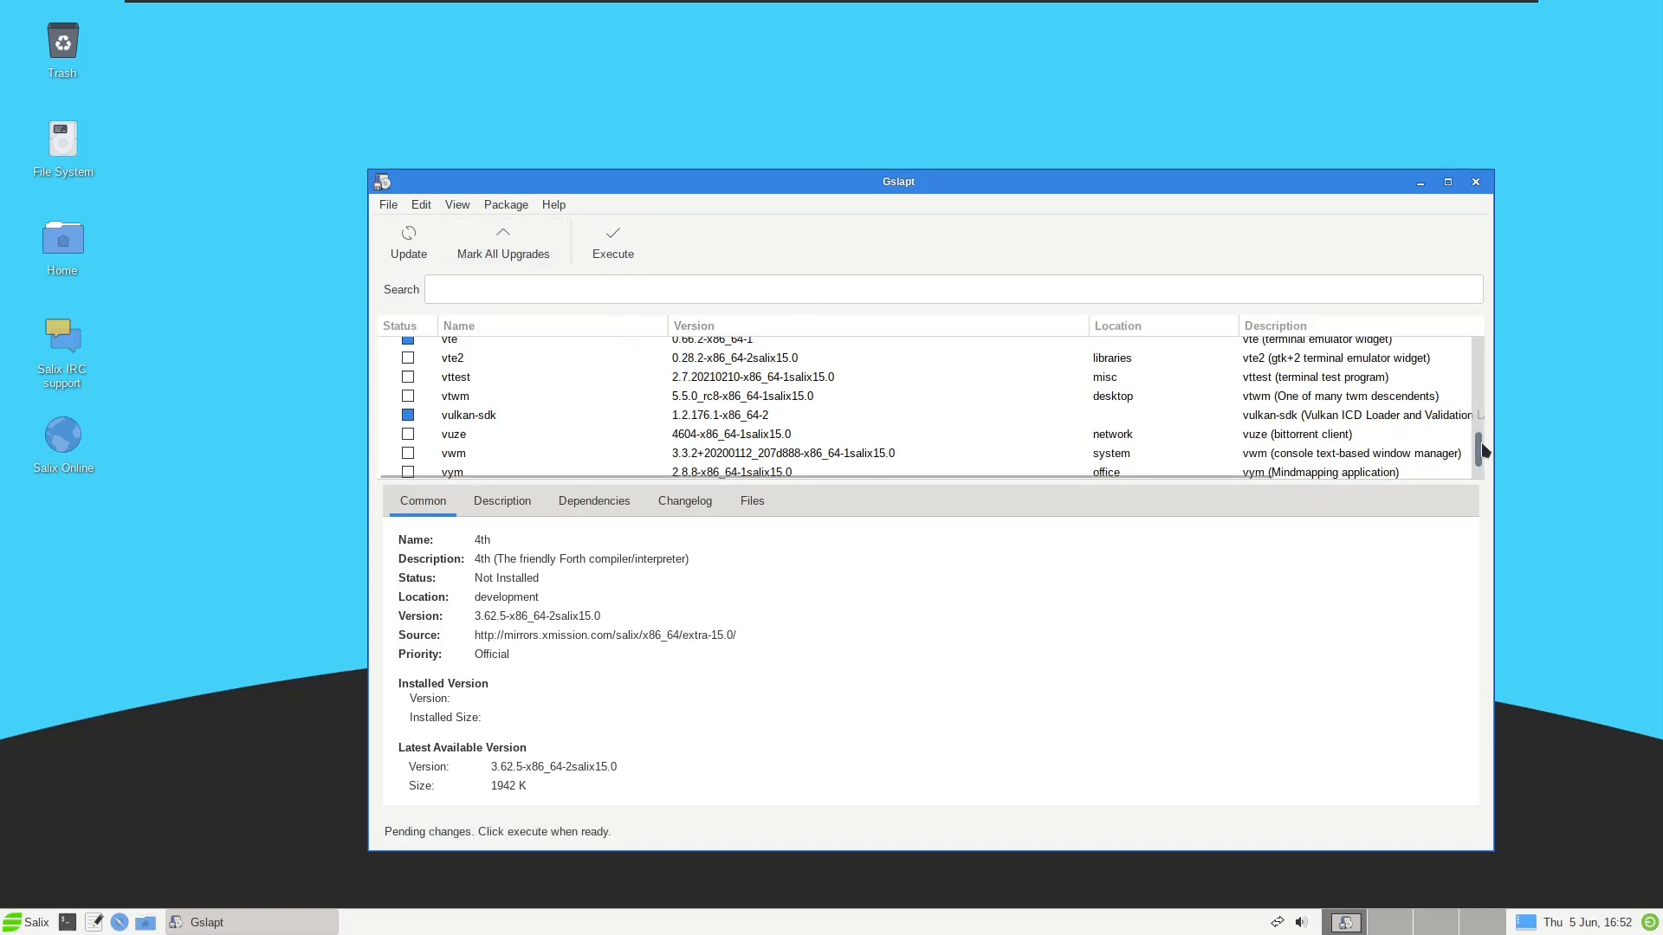
left_click_drag(1476, 447, 1475, 438)
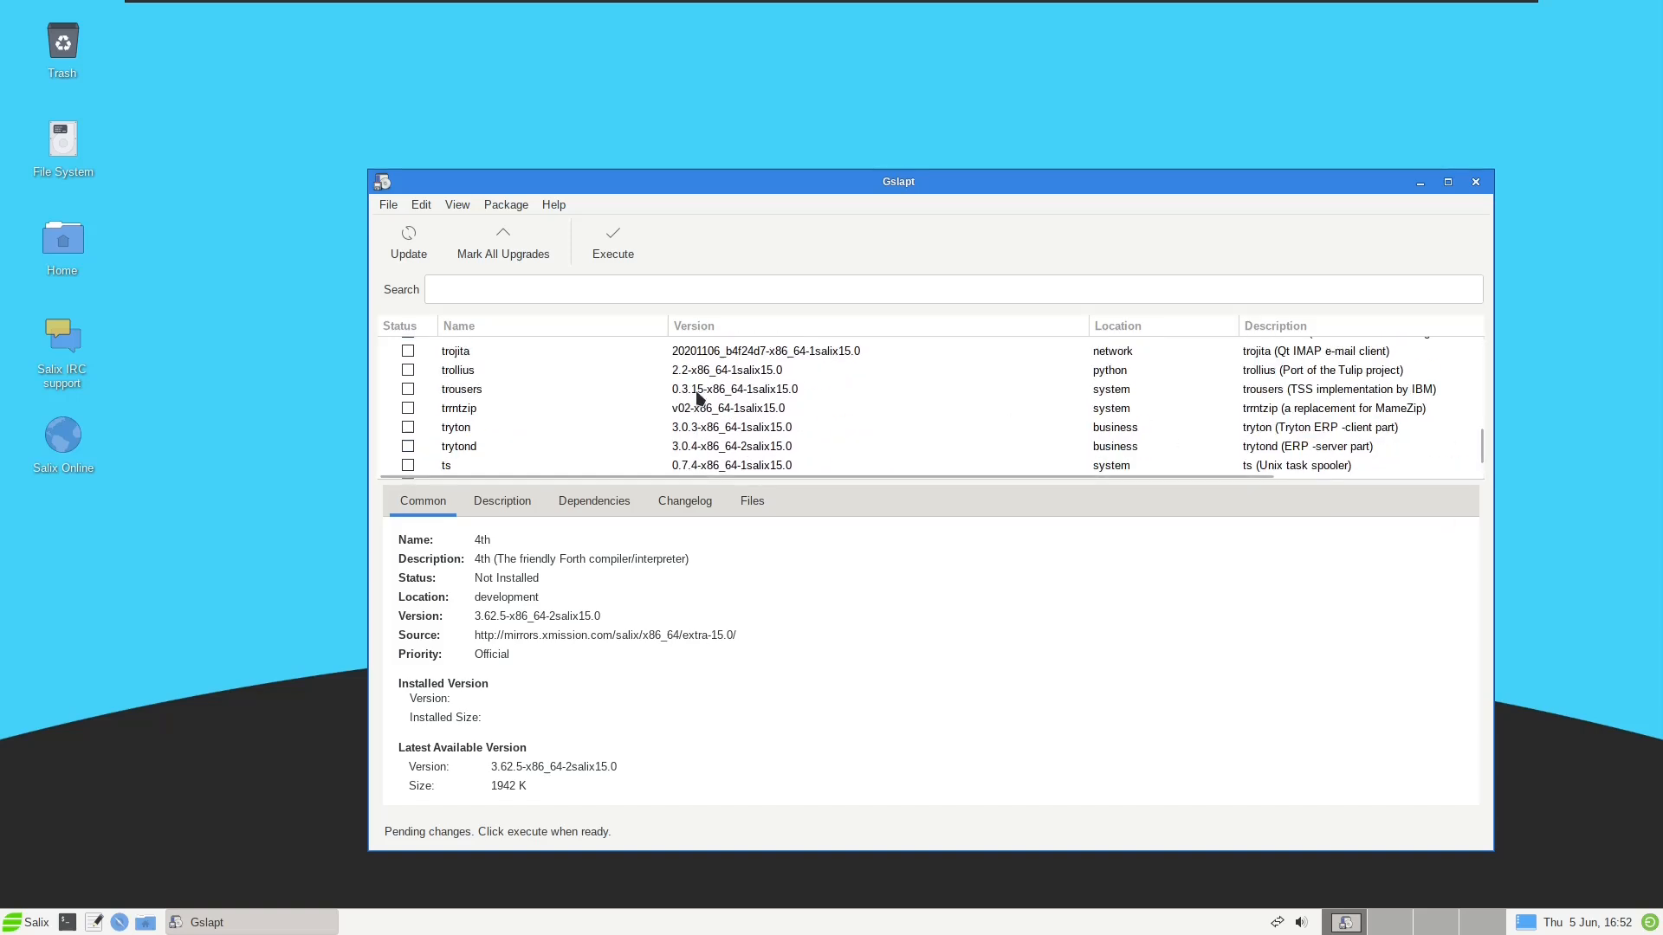
scroll(697, 399, "up", 10)
Step: Search for 'firefox' and select mozilla-firefox, installed 102.2.0esr with 128.11.0esr available
left_click(581, 296)
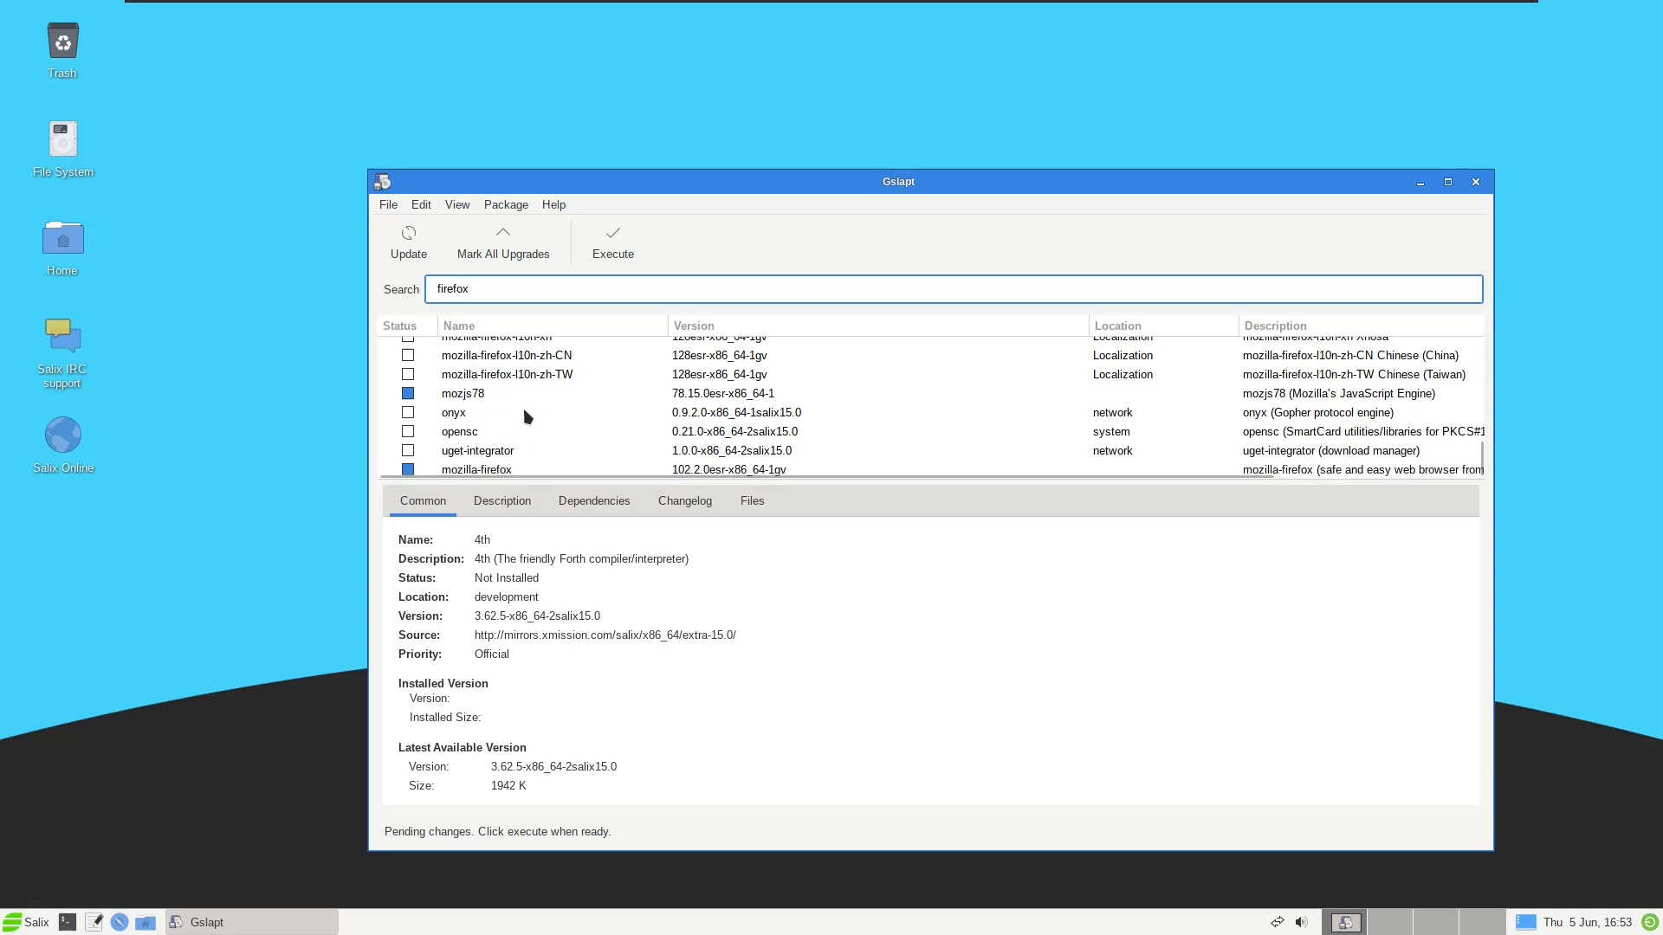
left_click(493, 452)
key("Down")
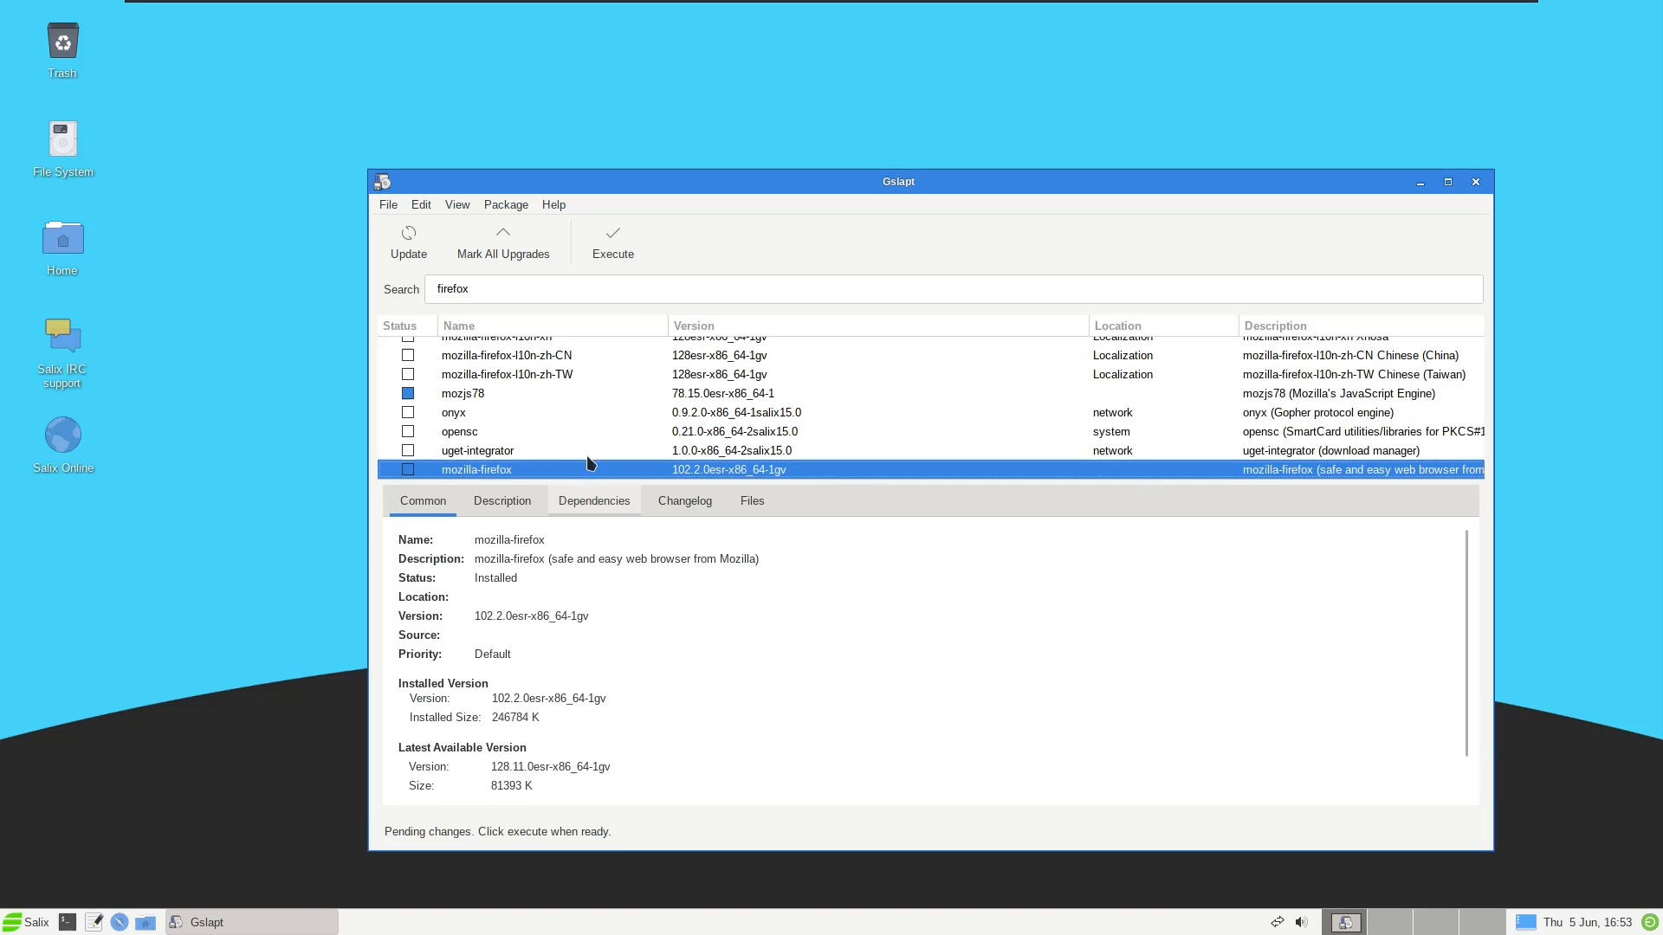
Step: Execute the 105 upgrades and 4 new installs, then dismiss the completion report
left_click(615, 242)
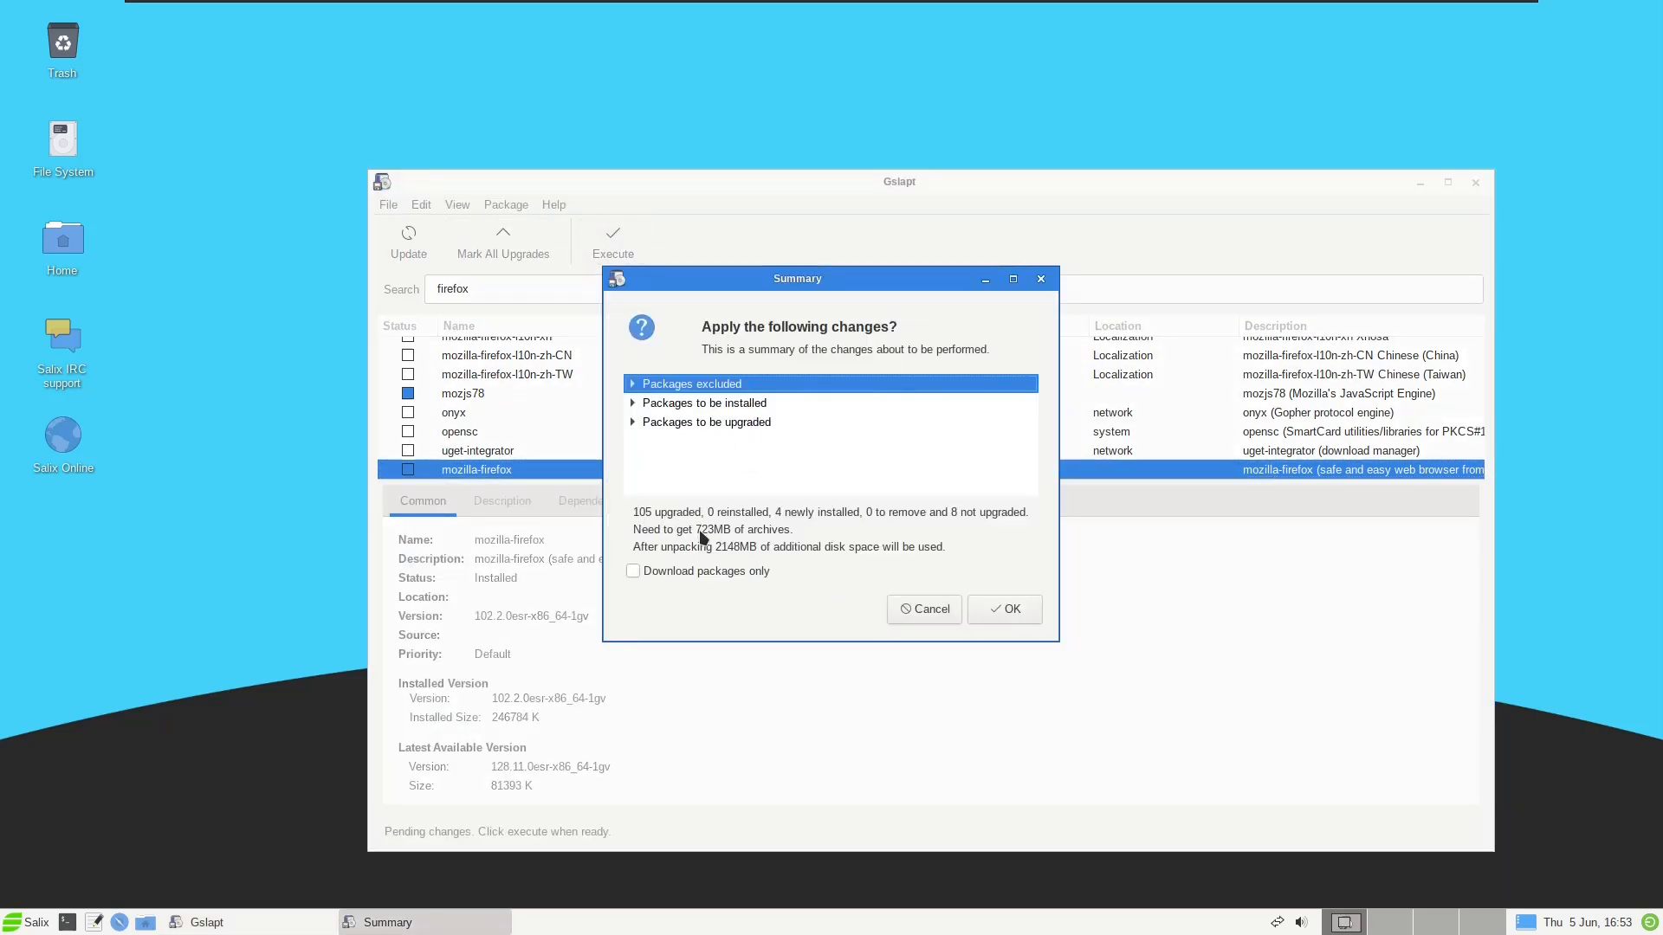
left_click(1003, 609)
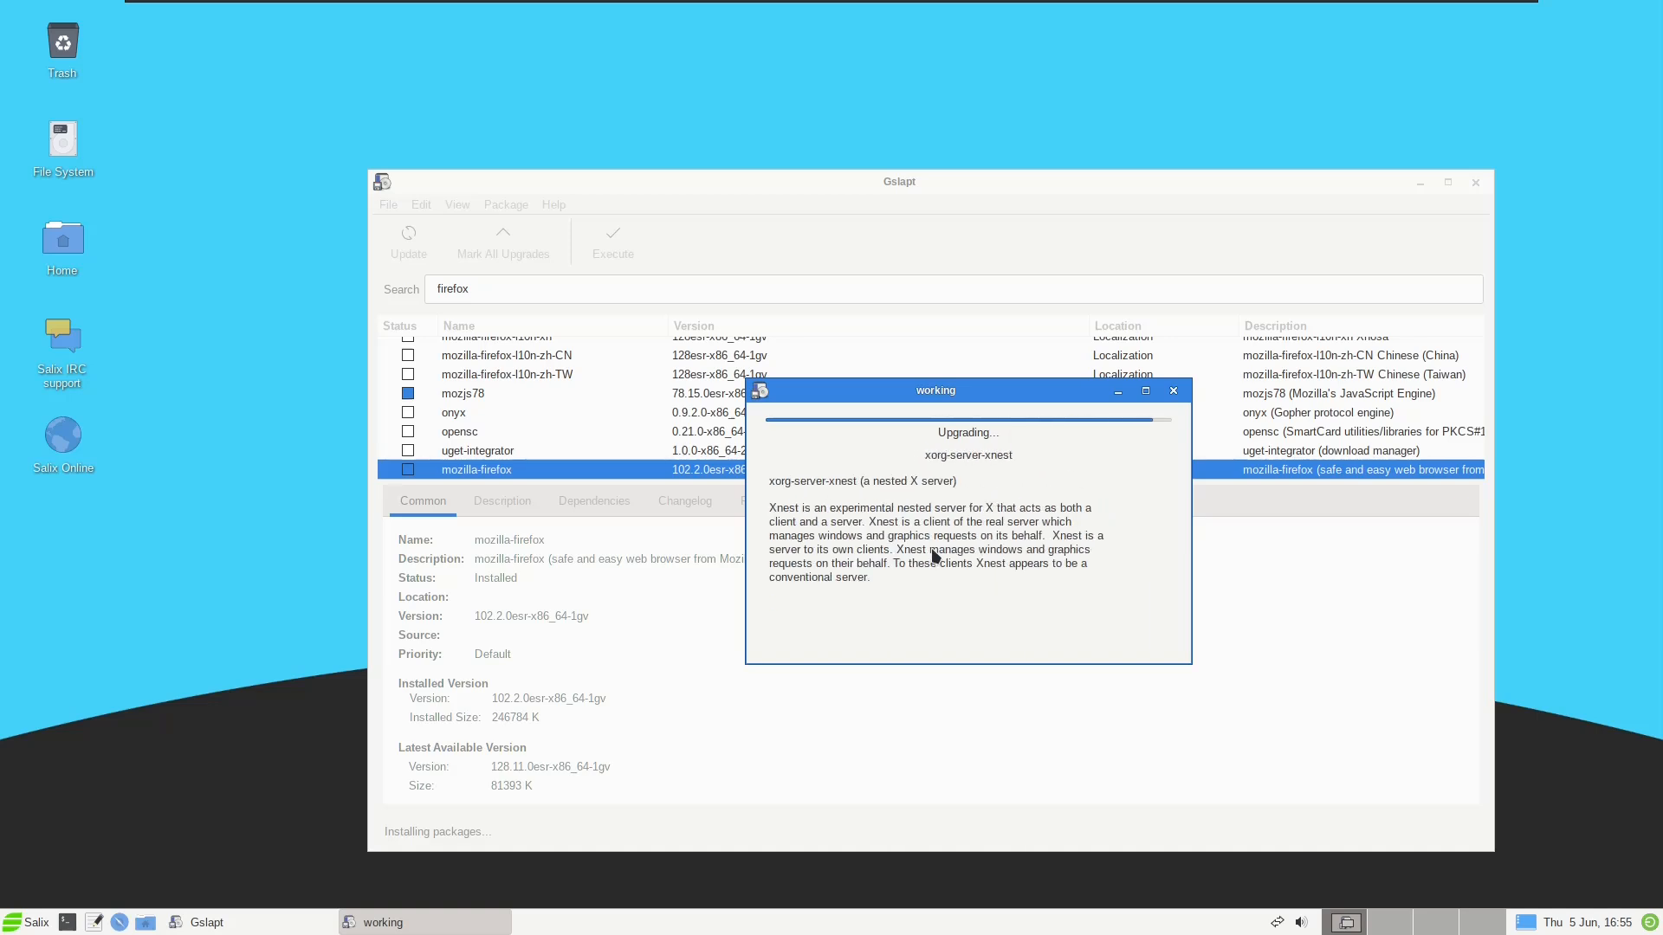
left_click(916, 490)
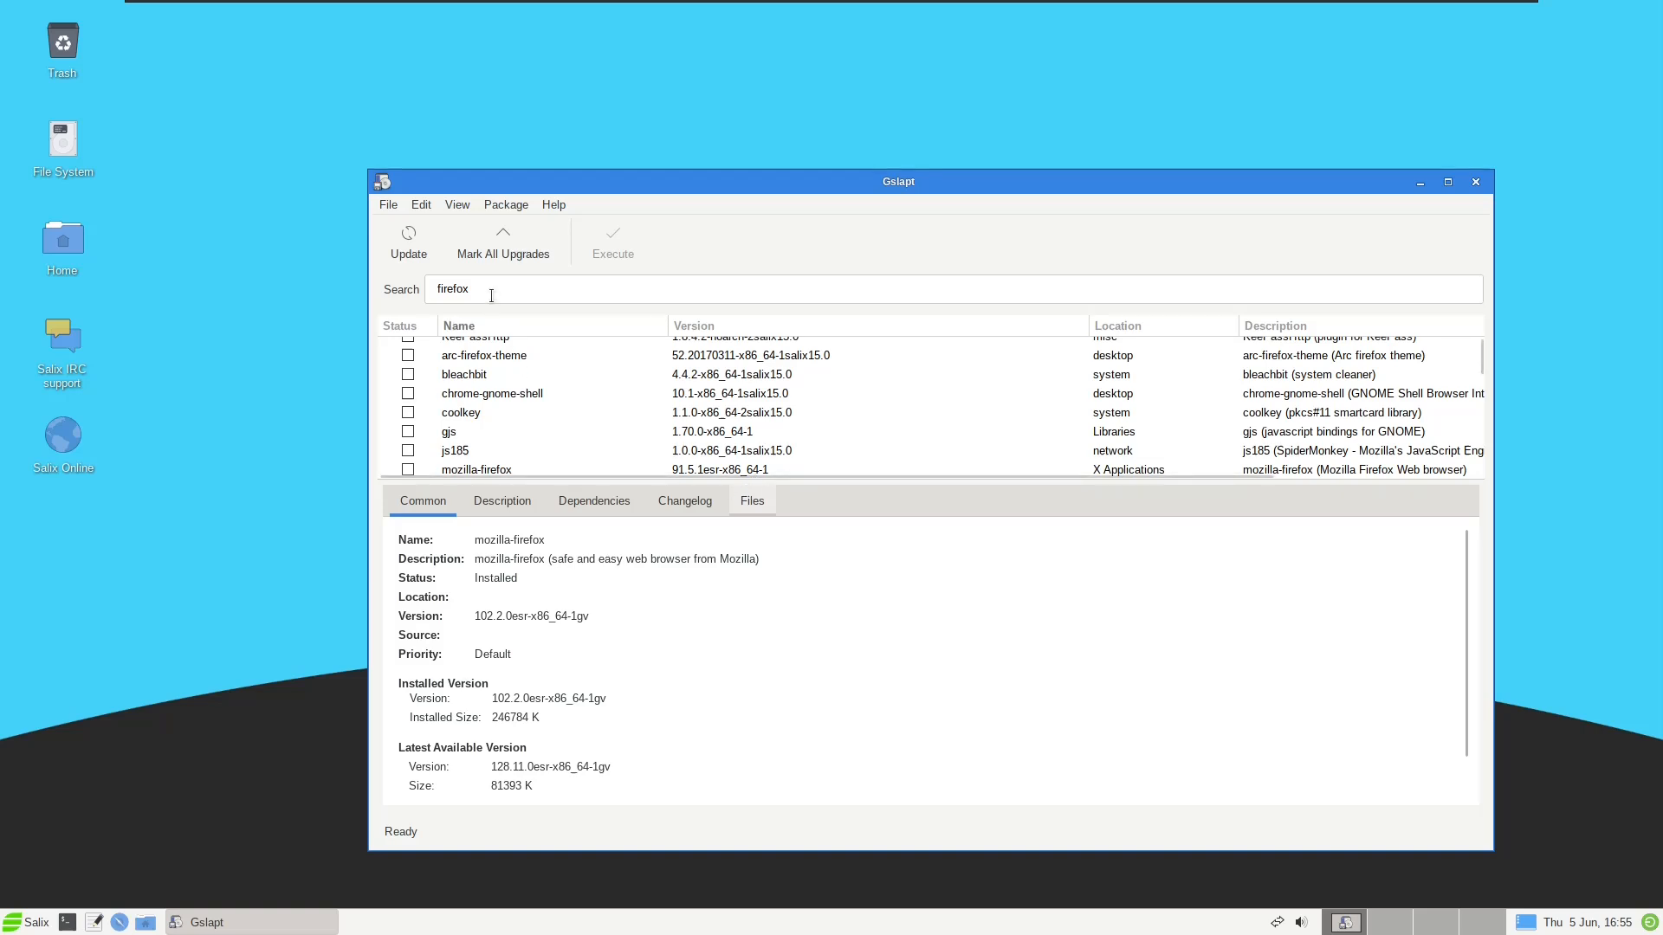
Step: Search 'kernel' and open kernel-firmware: Excluded, installed 20220124_eb8ea1b, 20240606_90df68d available
left_click_drag(490, 292, 386, 276)
type("kernel")
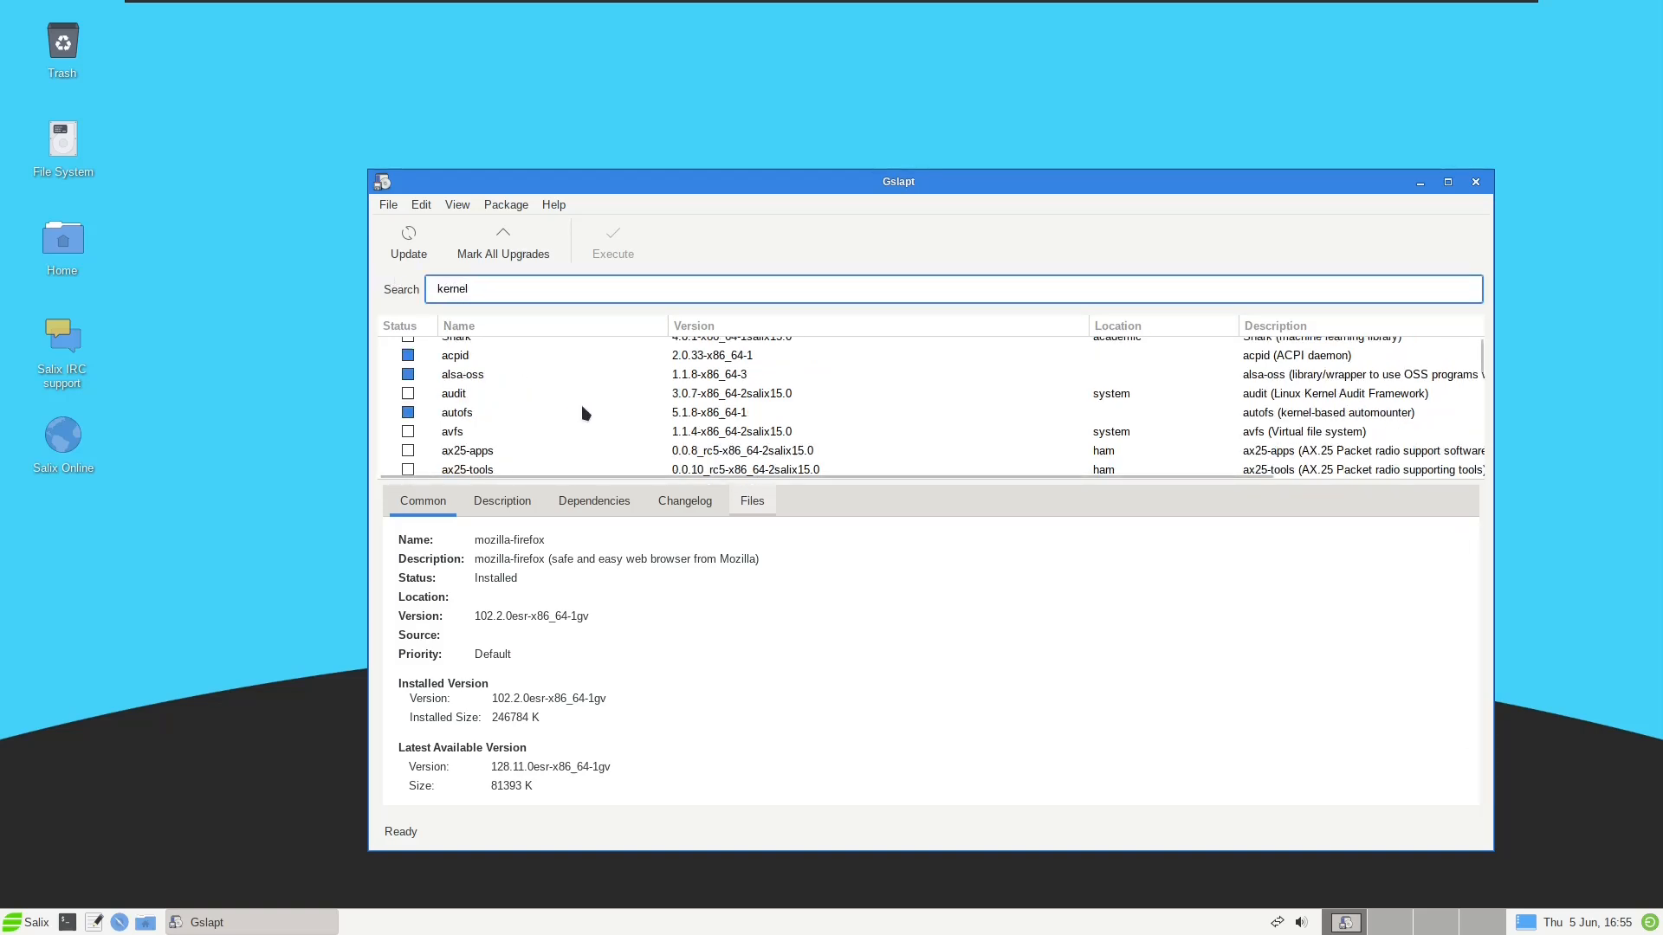
scroll(596, 411, "down", 10)
scroll(596, 401, "down", 5)
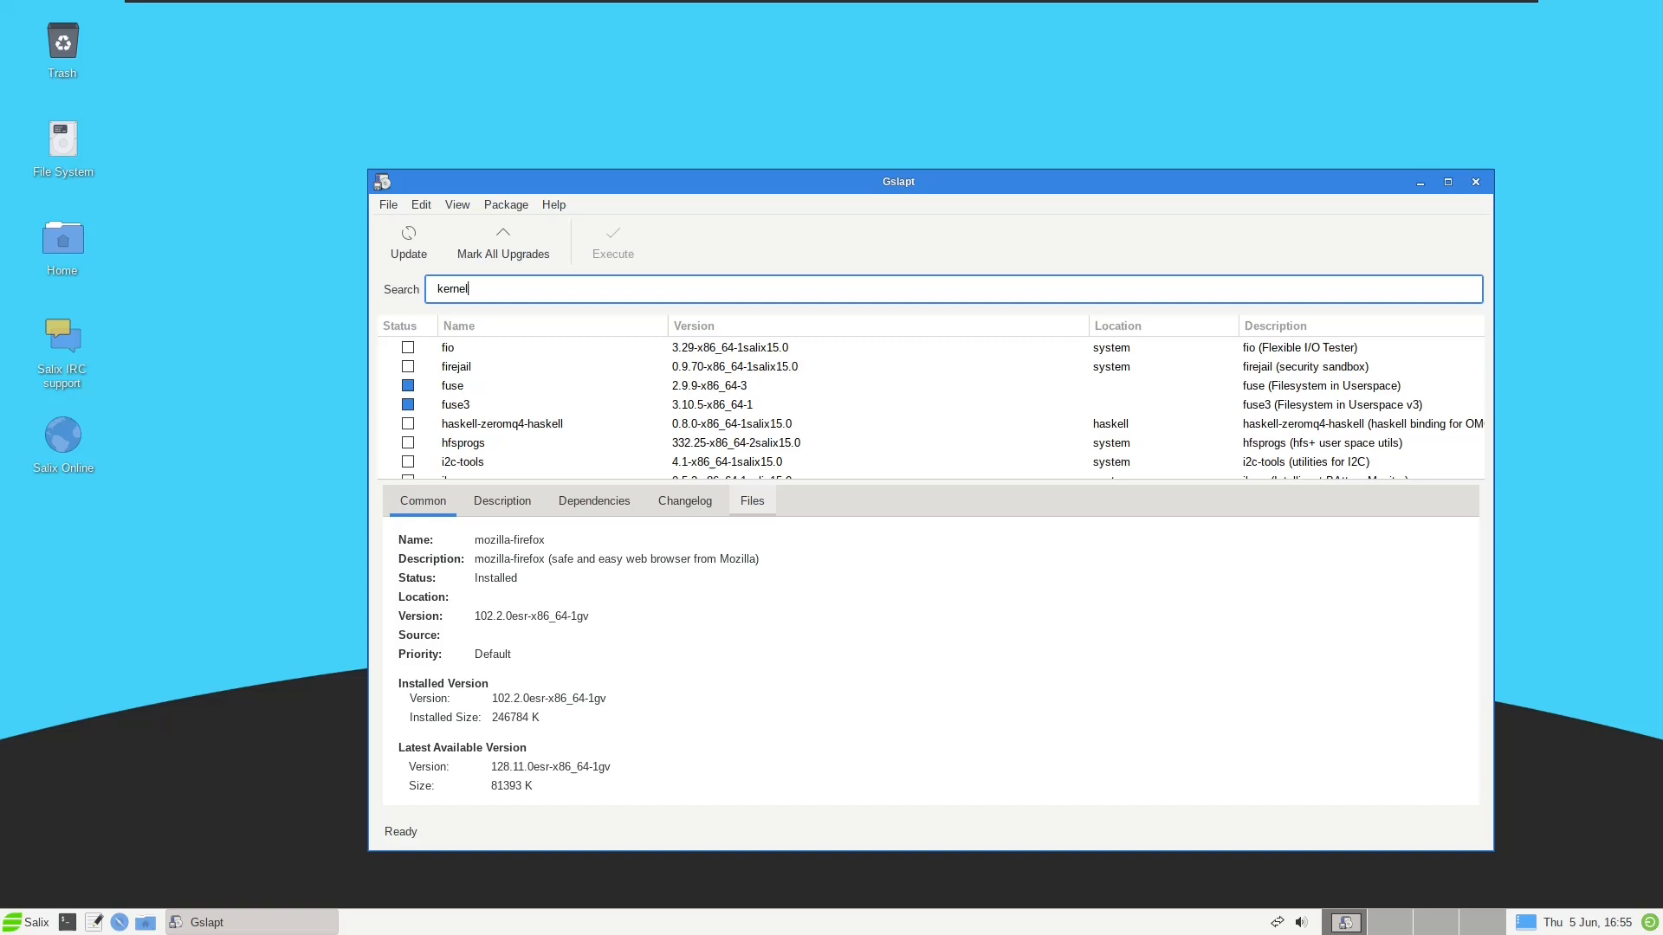
key("BackSpace")
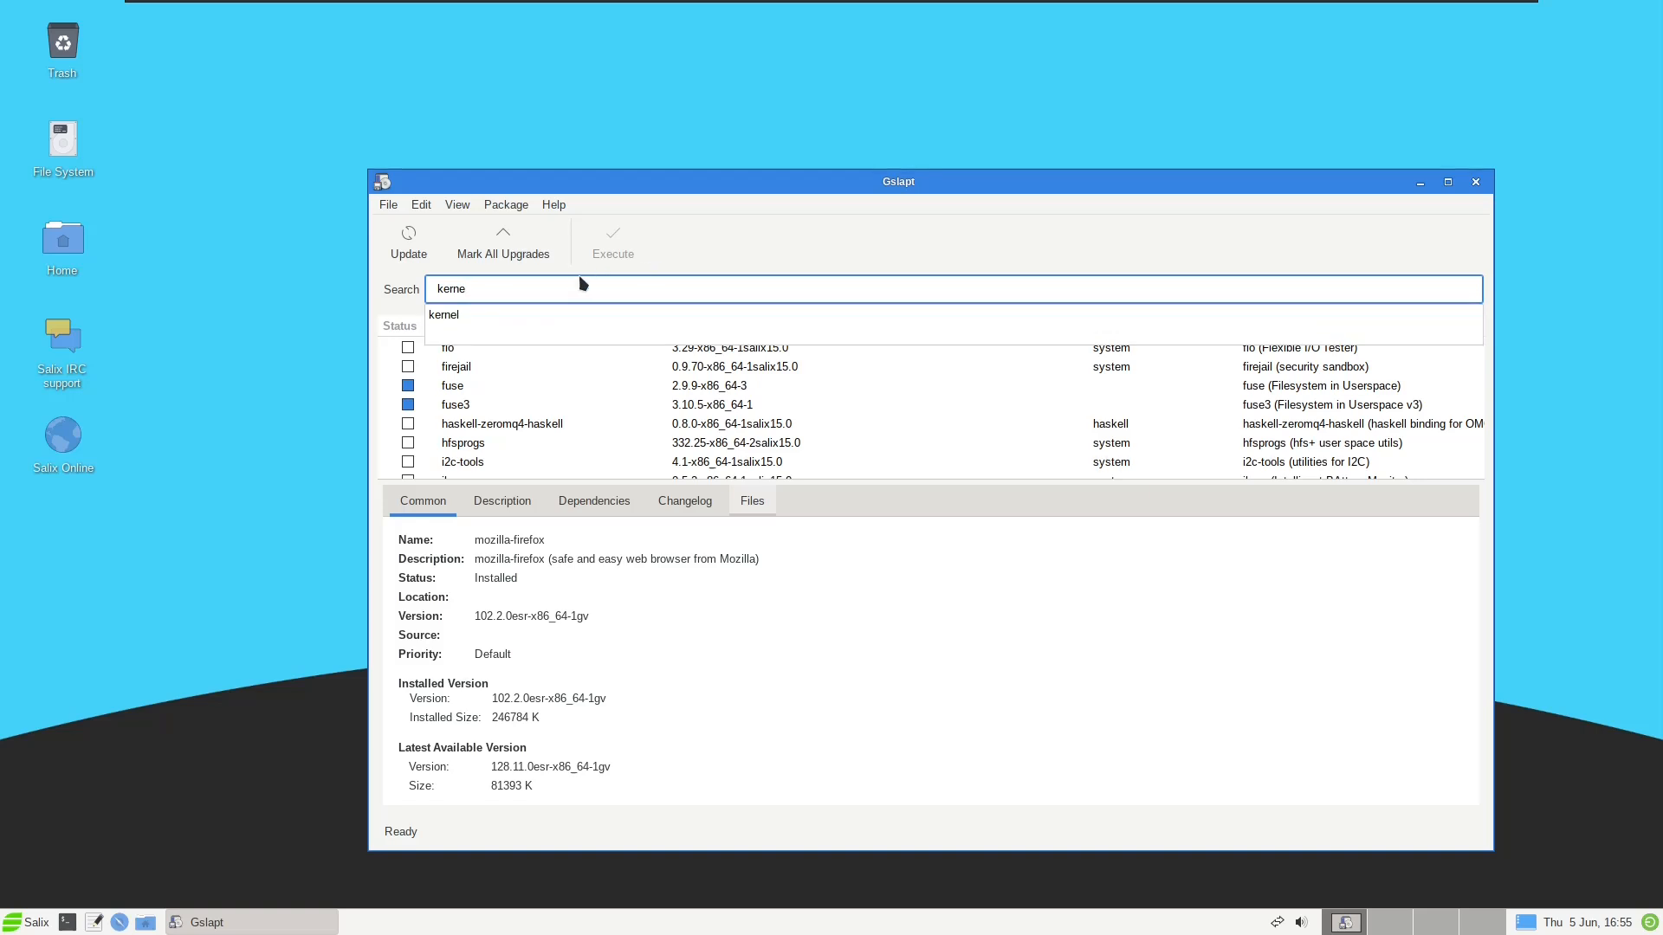
left_click(459, 314)
scroll(555, 393, "down", 10)
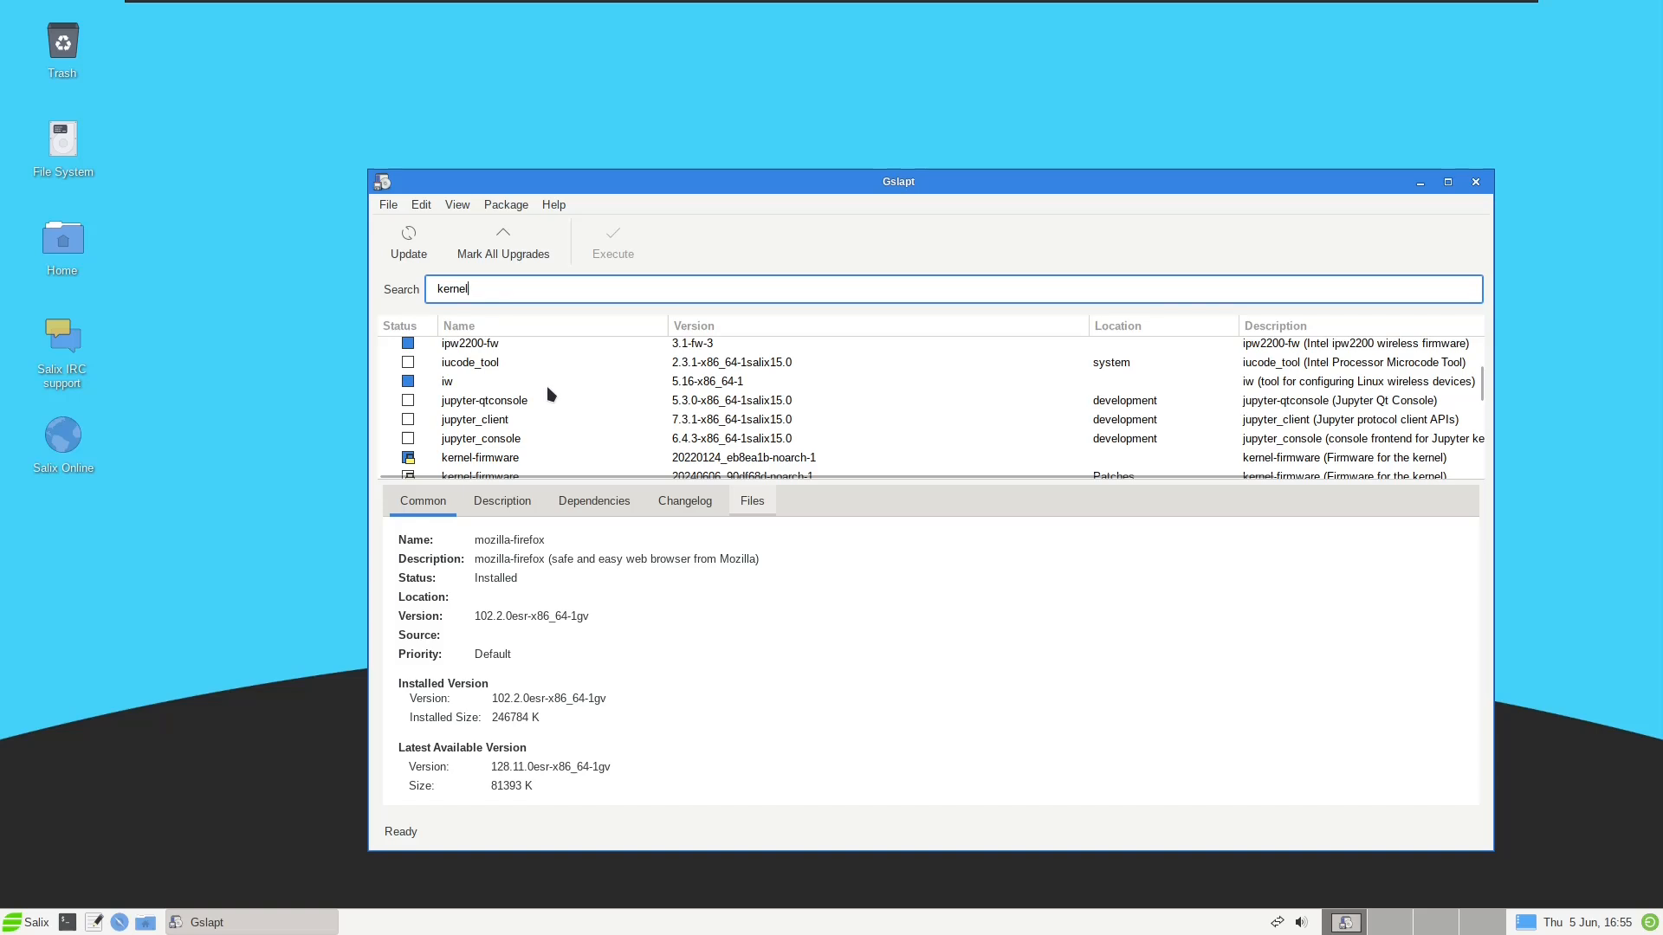
left_click(502, 459)
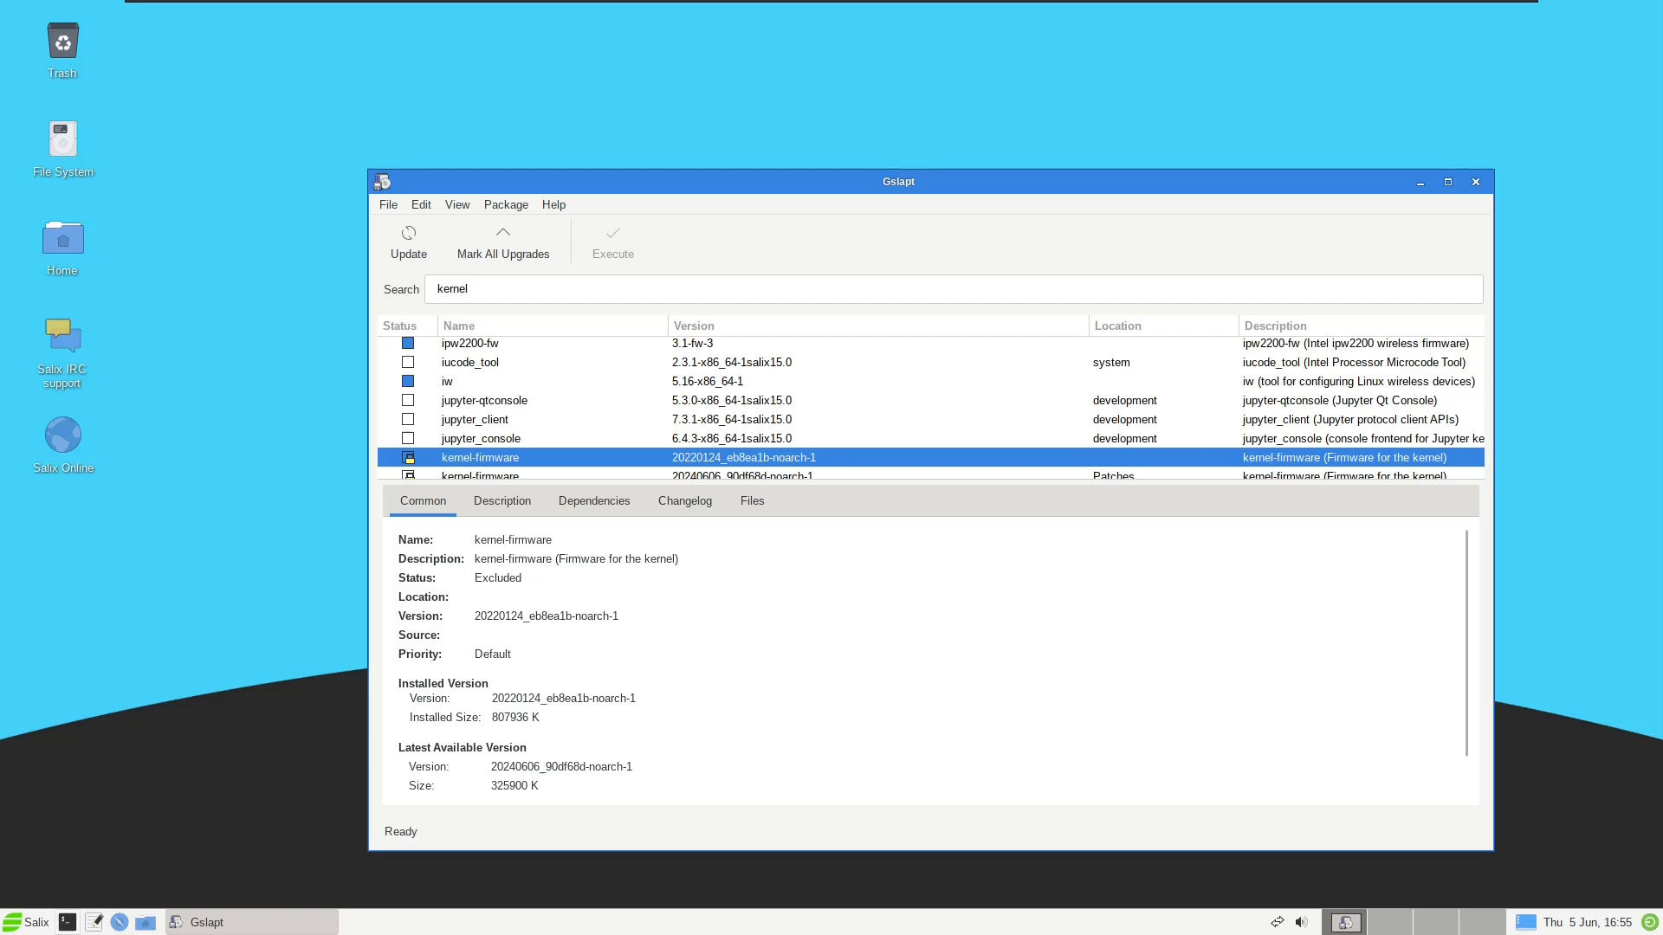
Step: Open a terminal and try entering /etc/slackware-version as root, which fails
left_click(67, 922)
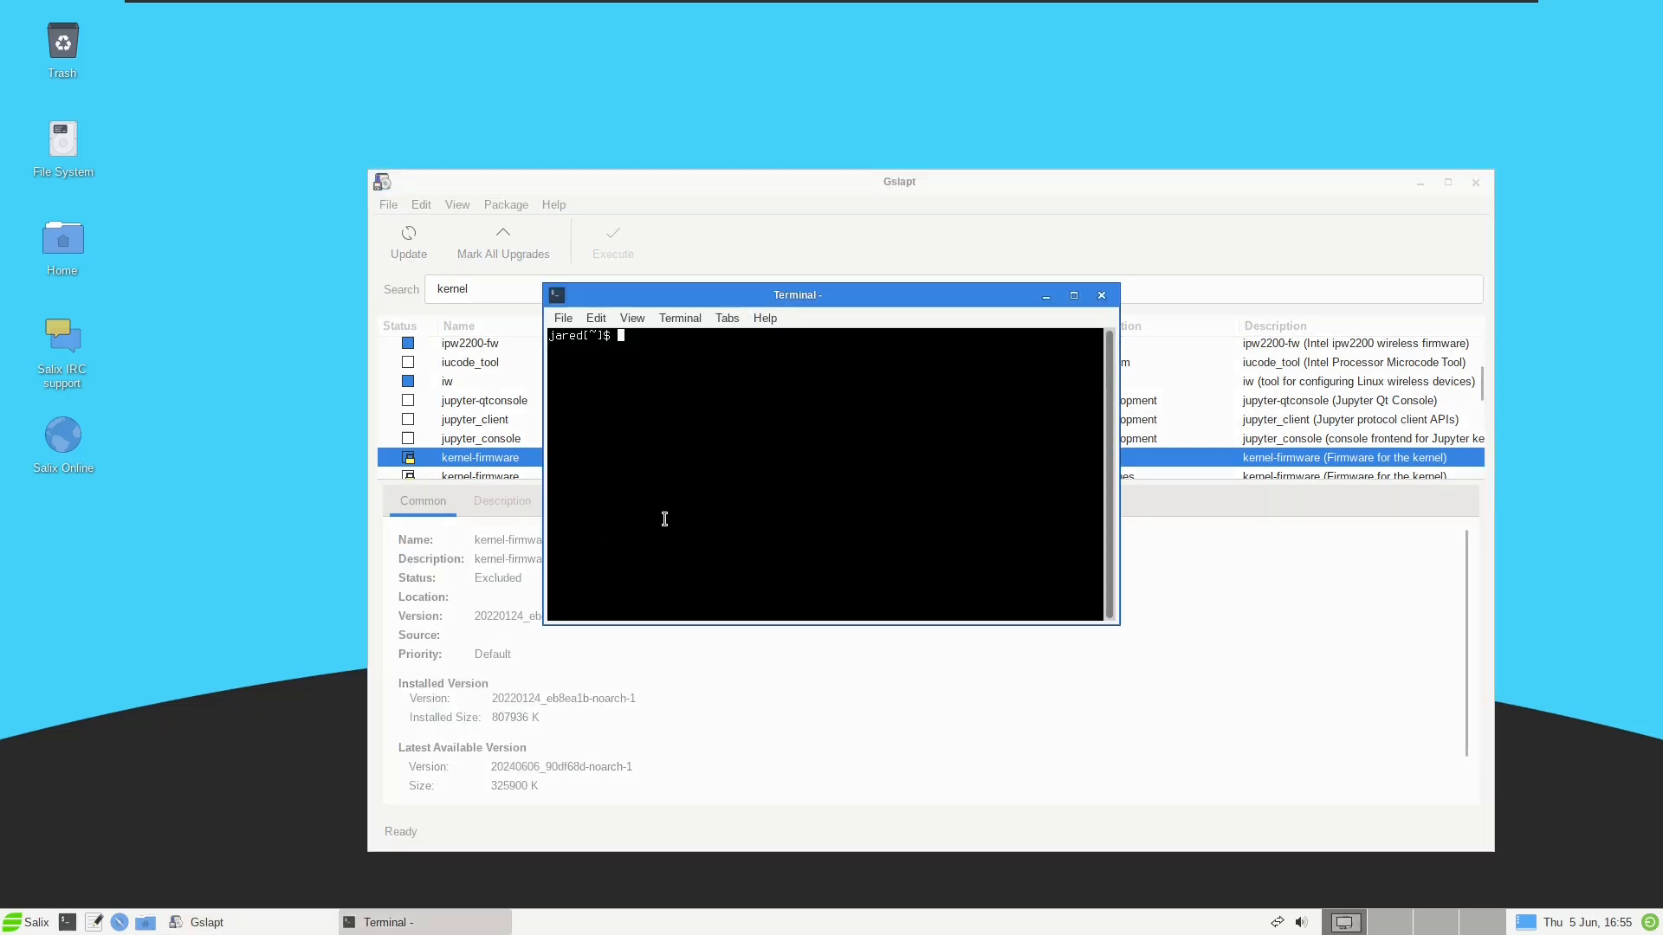
type("cat /etc/")
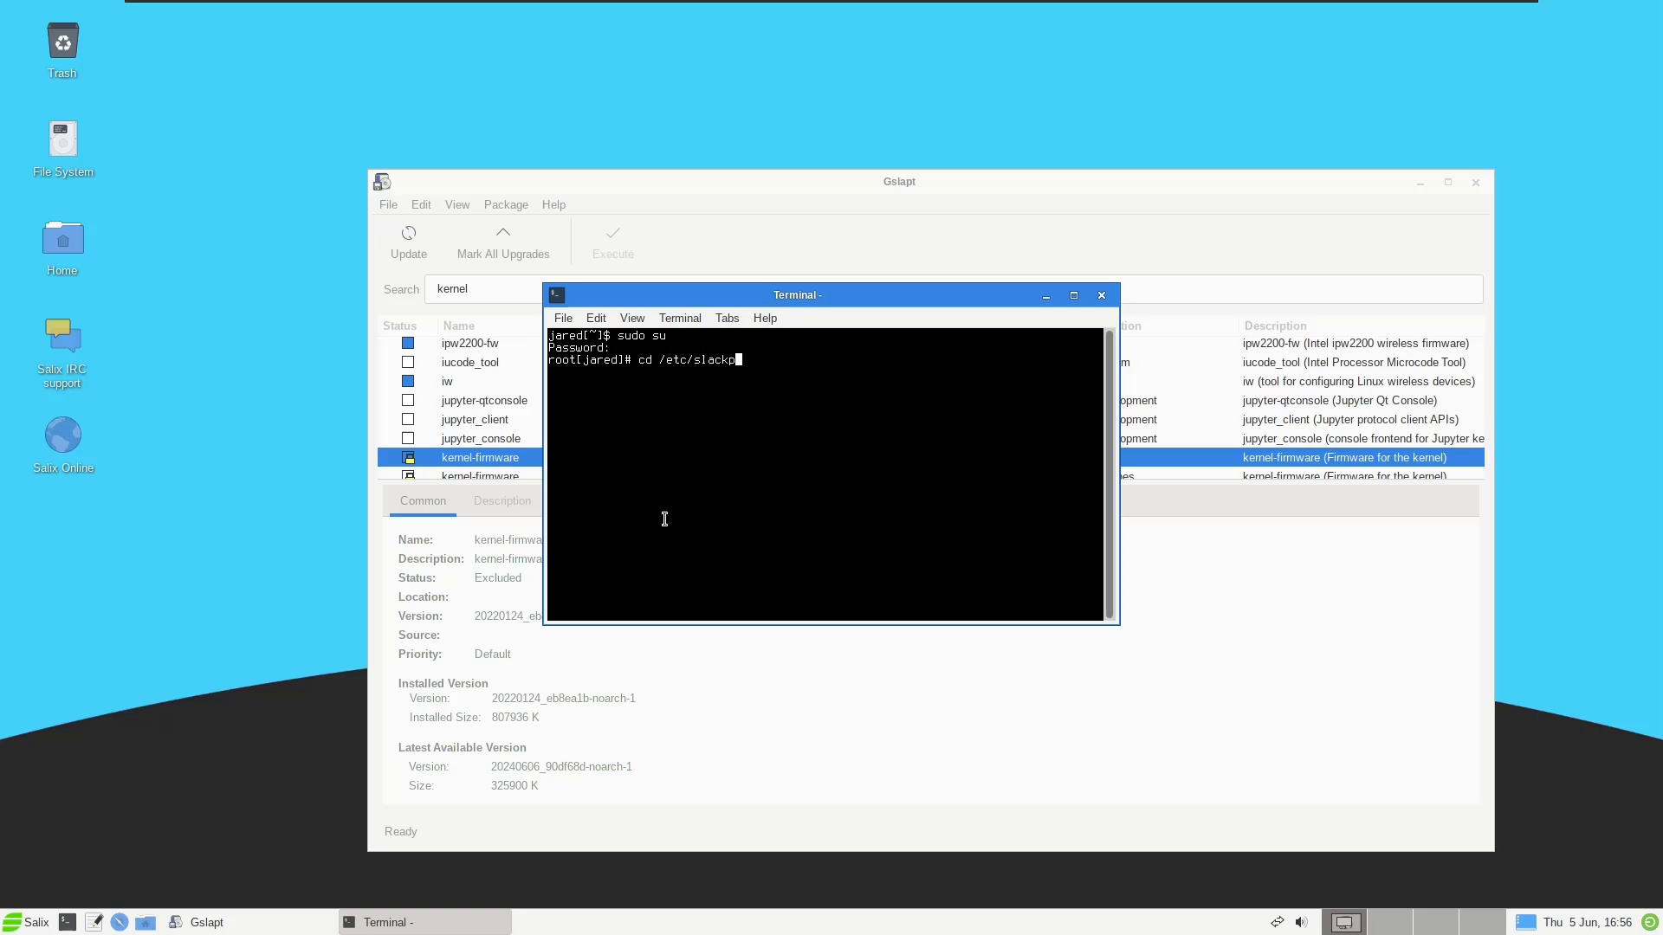
key("Return")
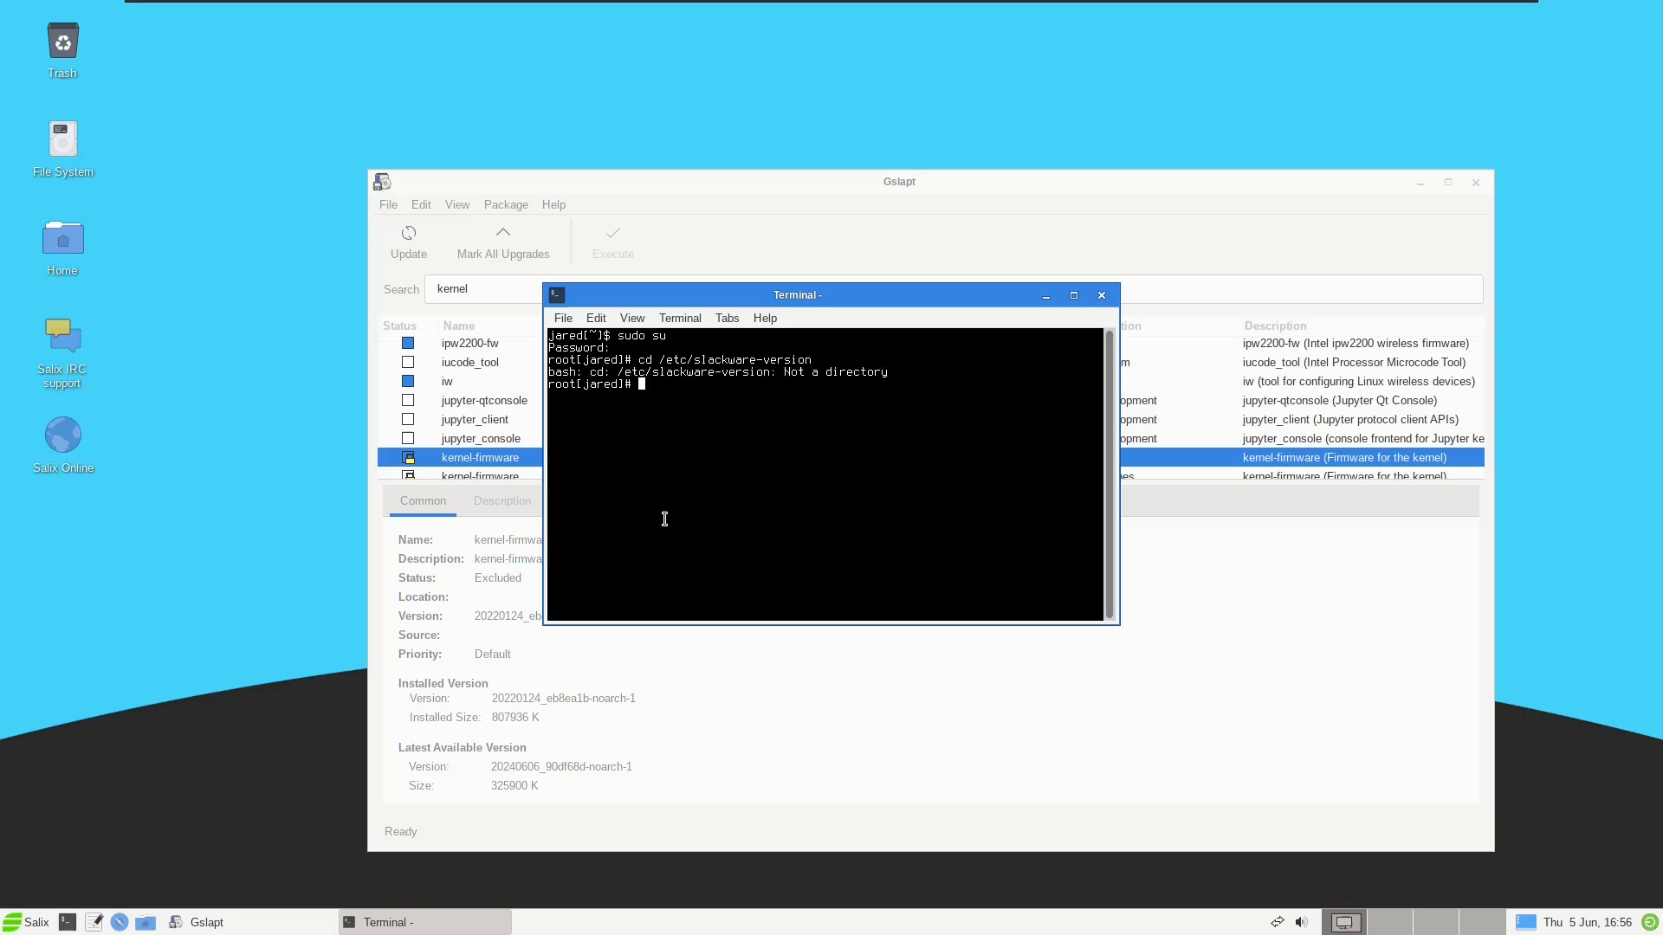
Step: Run slackpkg, which reports it is not installed, then close the terminal
key("Up")
key("BackSpace")
key("BackSpace")
key("BackSpace")
key("BackSpace")
key("BackSpace")
key("BackSpace")
key("BackSpace")
key("BackSpace")
key("BackSpace")
key("BackSpace")
key("BackSpace")
key("BackSpace")
key("BackSpace")
key("BackSpace")
key("BackSpace")
key("BackSpace")
key("BackSpace")
key("BackSpace")
key("BackSpace")
key("BackSpace")
key("BackSpace")
key("BackSpace")
key("BackSpace")
key("BackSpace")
key("BackSpace")
type("slackp")
type("g")
key("BackSpace")
type("kg")
key("Return")
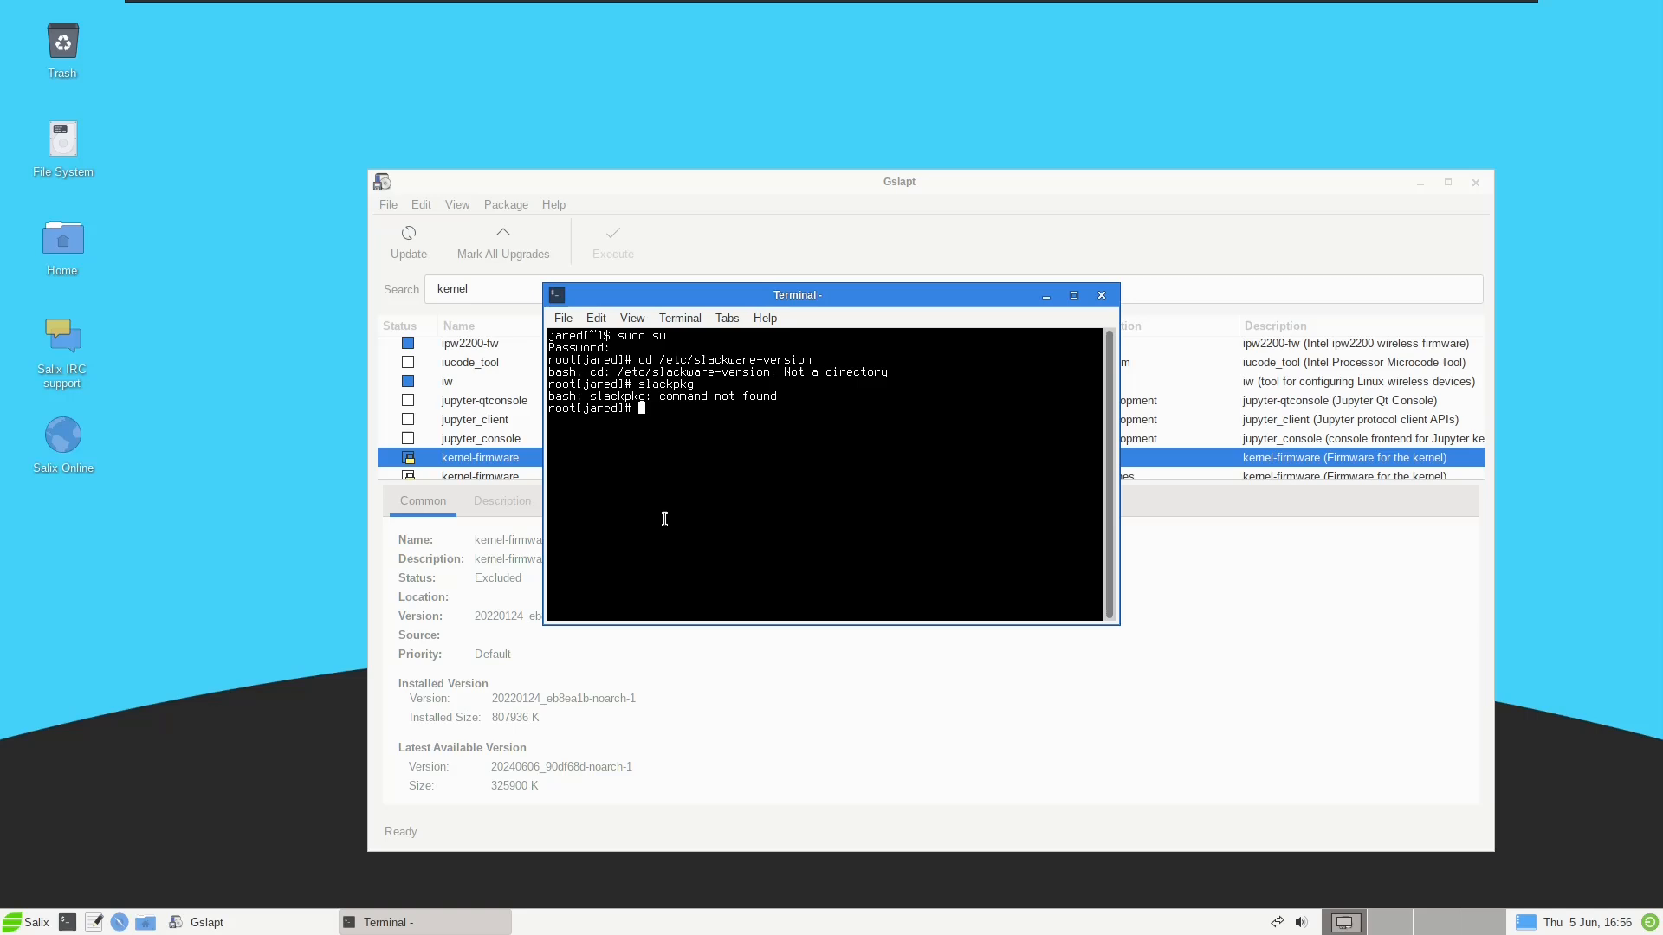
left_click(1101, 299)
Step: Confirm the terminal closes, then review kernel-firmware's description and package actions in Gslapt
left_click(875, 532)
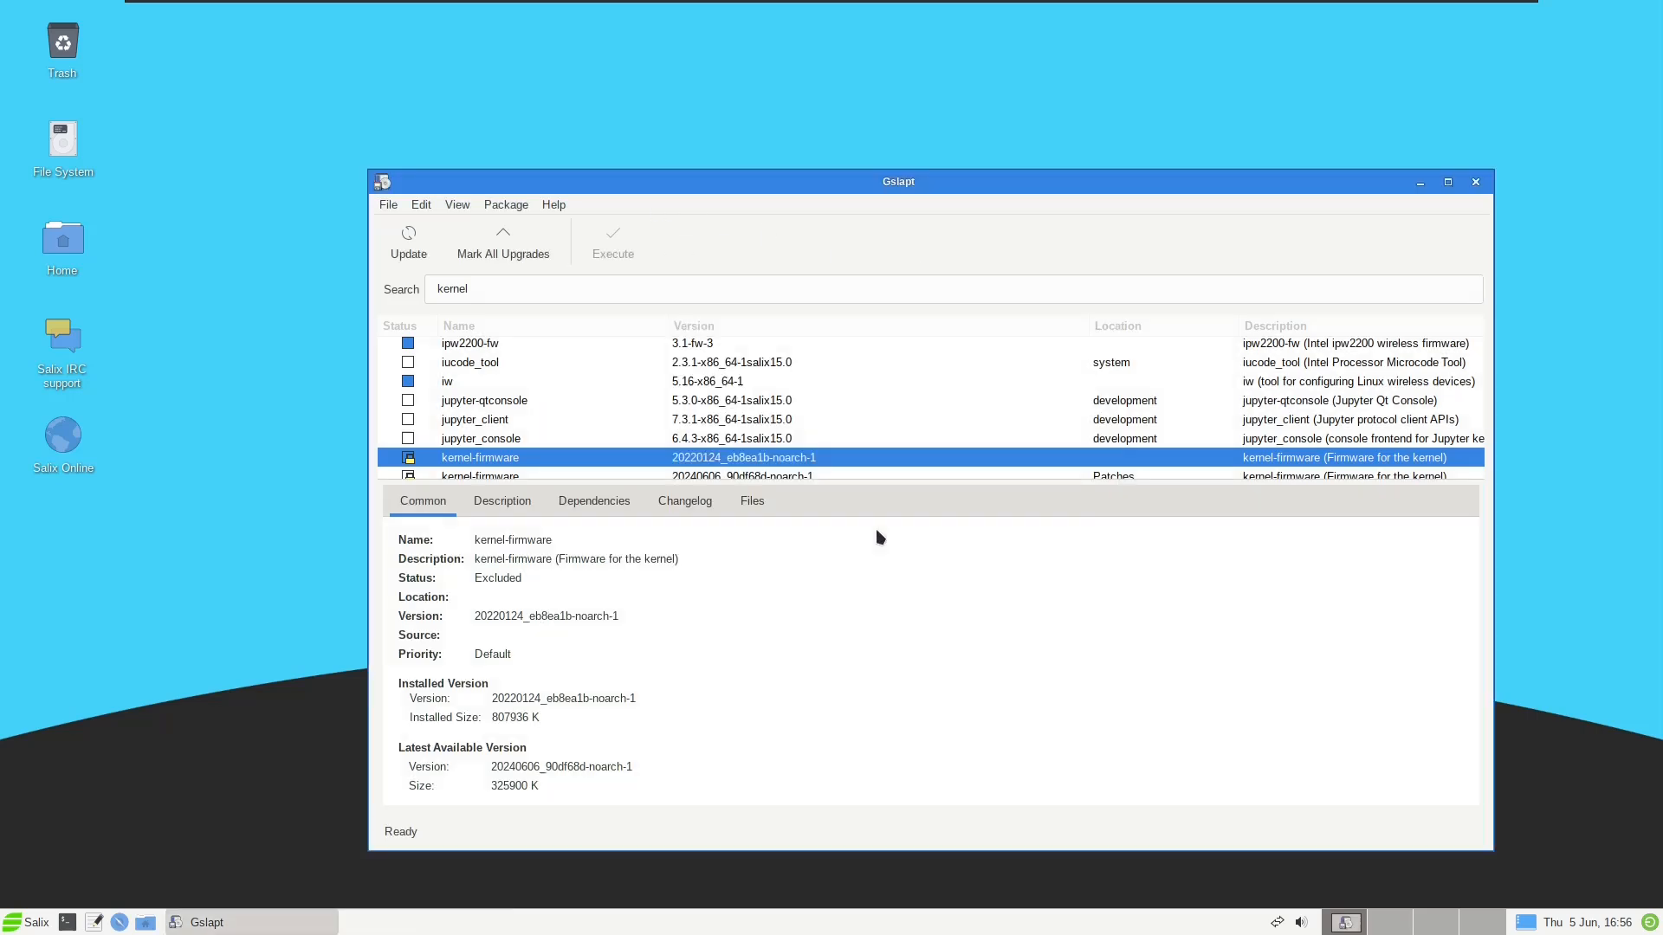
left_click(558, 206)
left_click(651, 204)
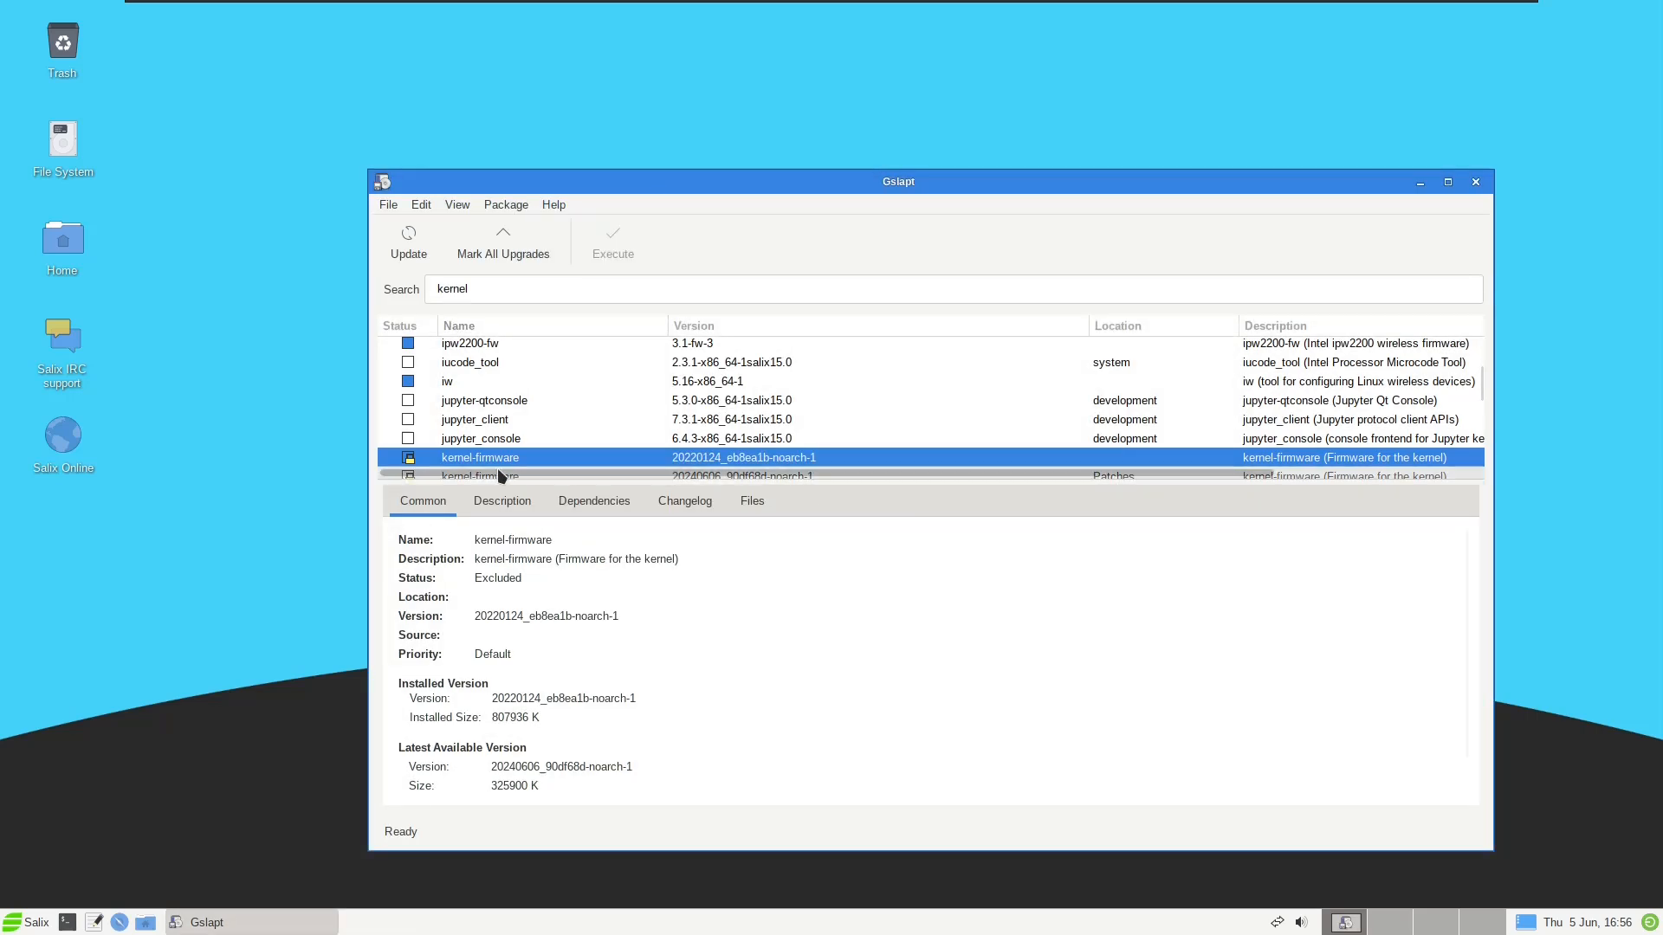
left_click(501, 502)
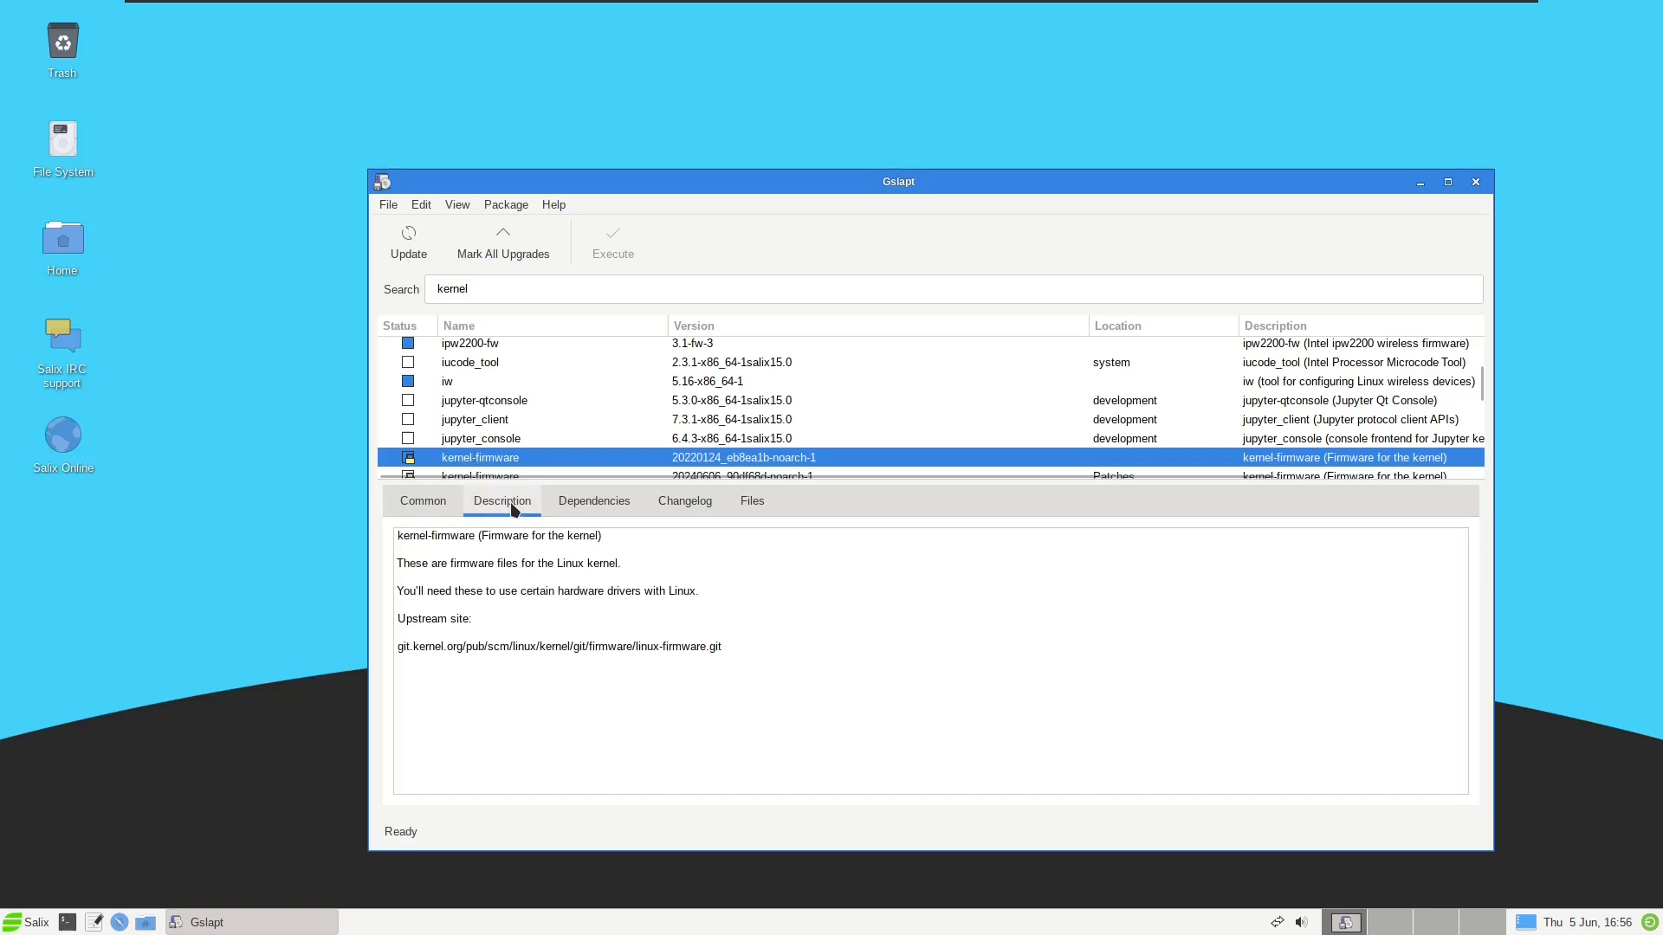
left_click(421, 498)
right_click(487, 468)
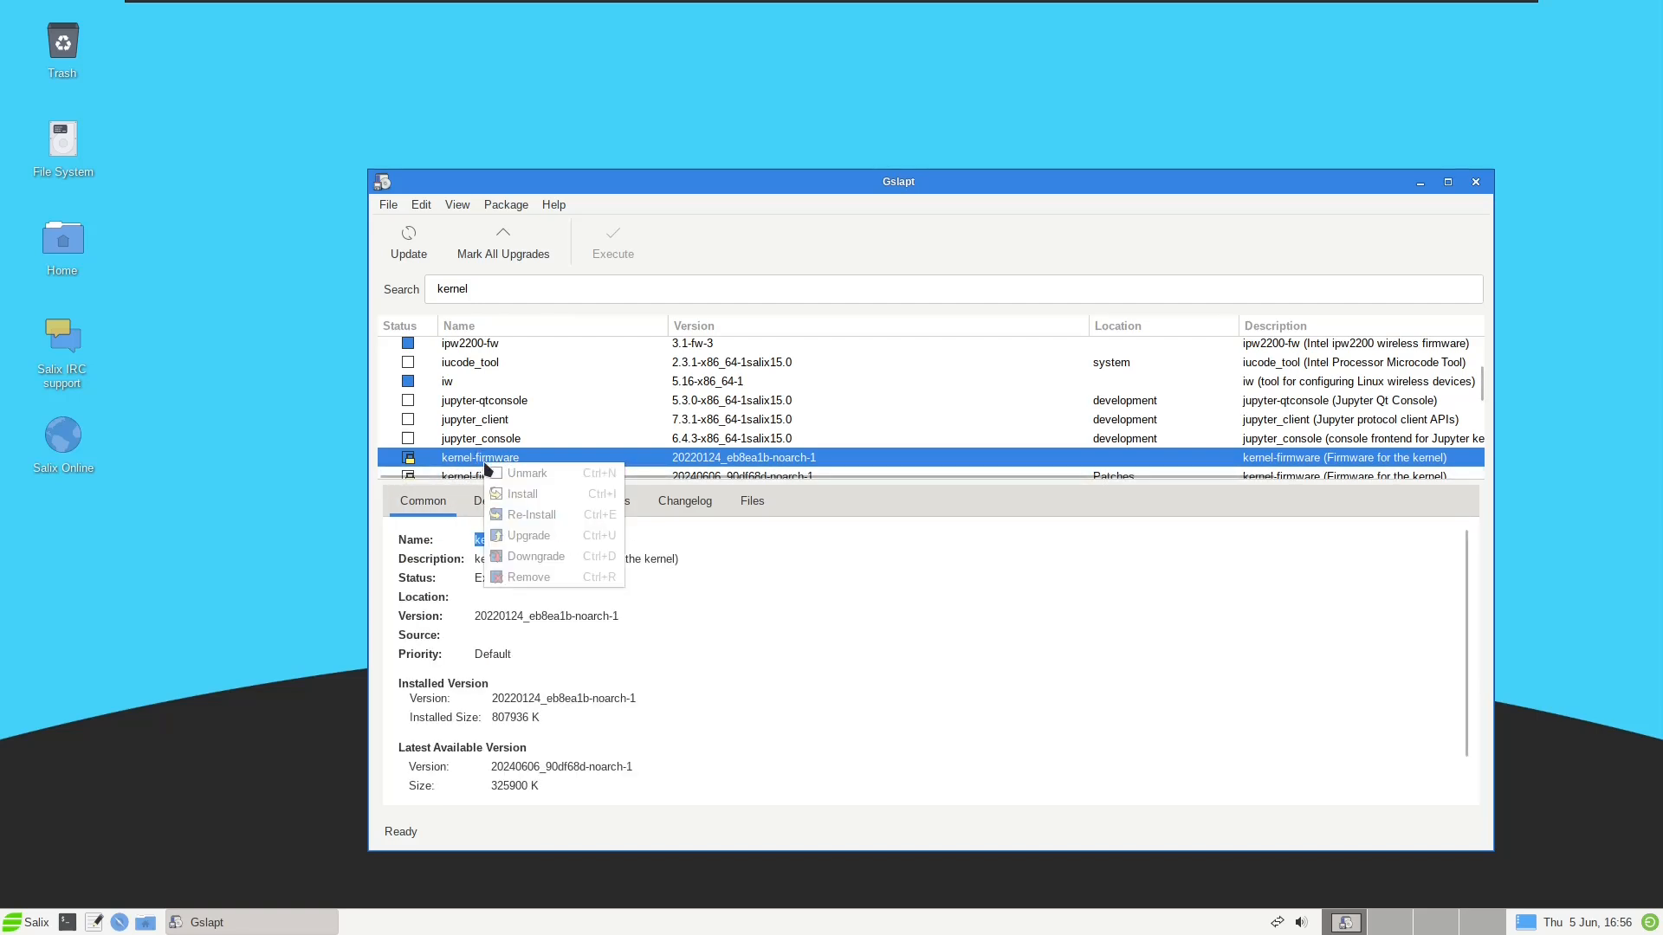
left_click(714, 617)
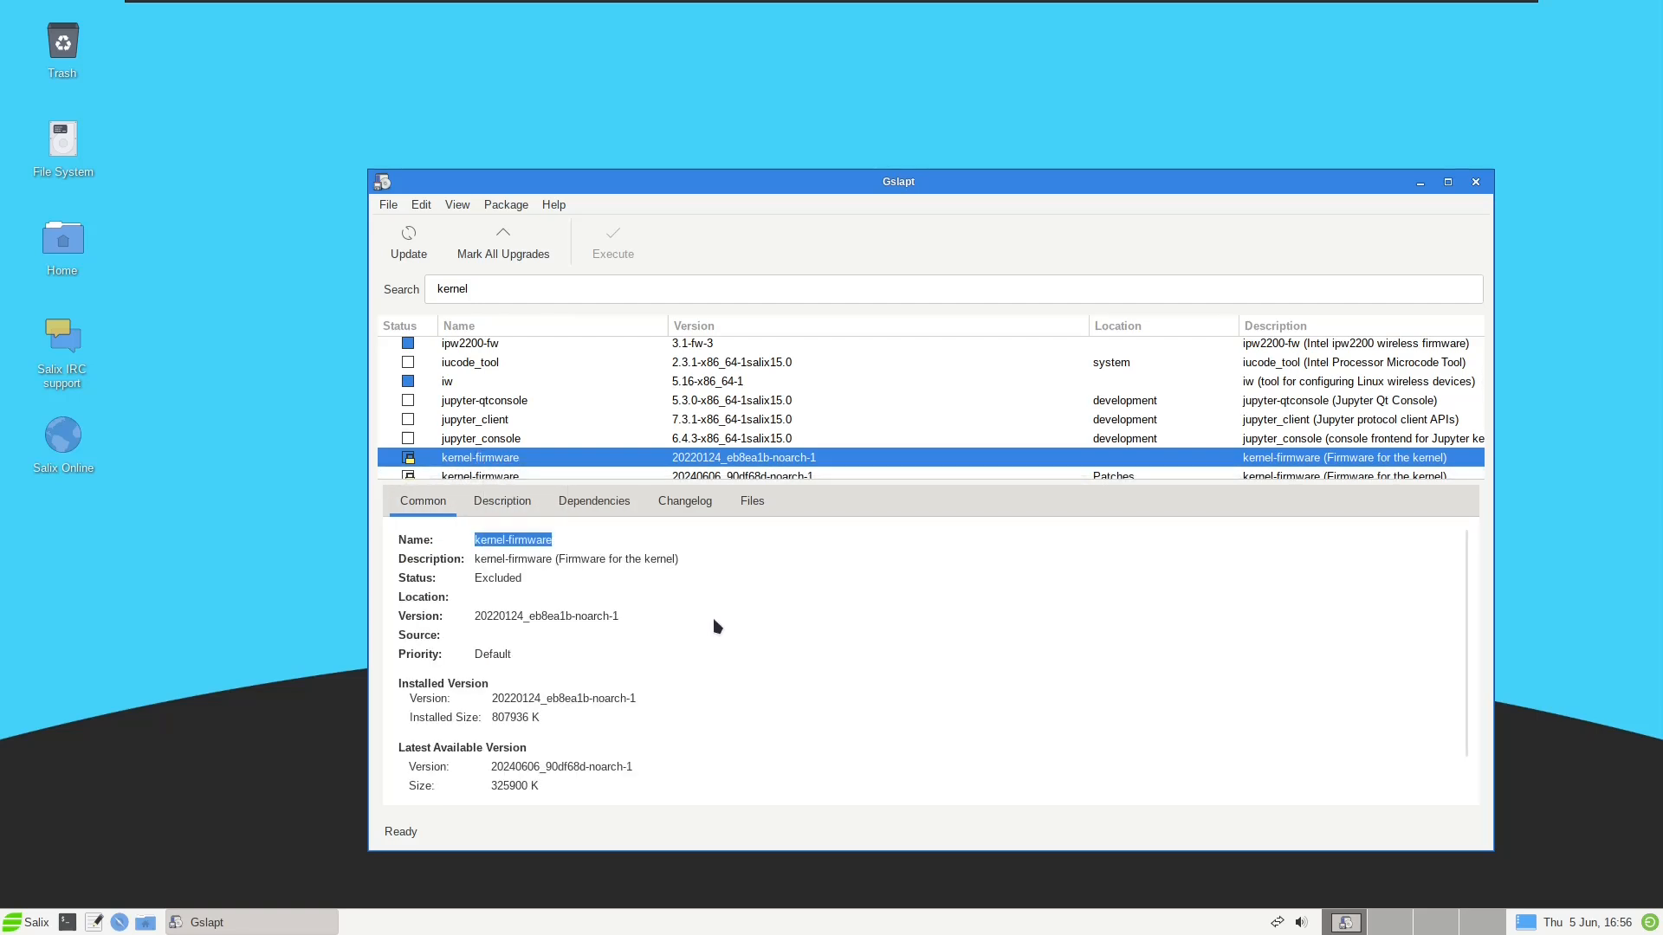
Step: Check kernel-firmware's dependencies and view the newer patched kernel-firmware details
scroll(669, 742, "down", 3)
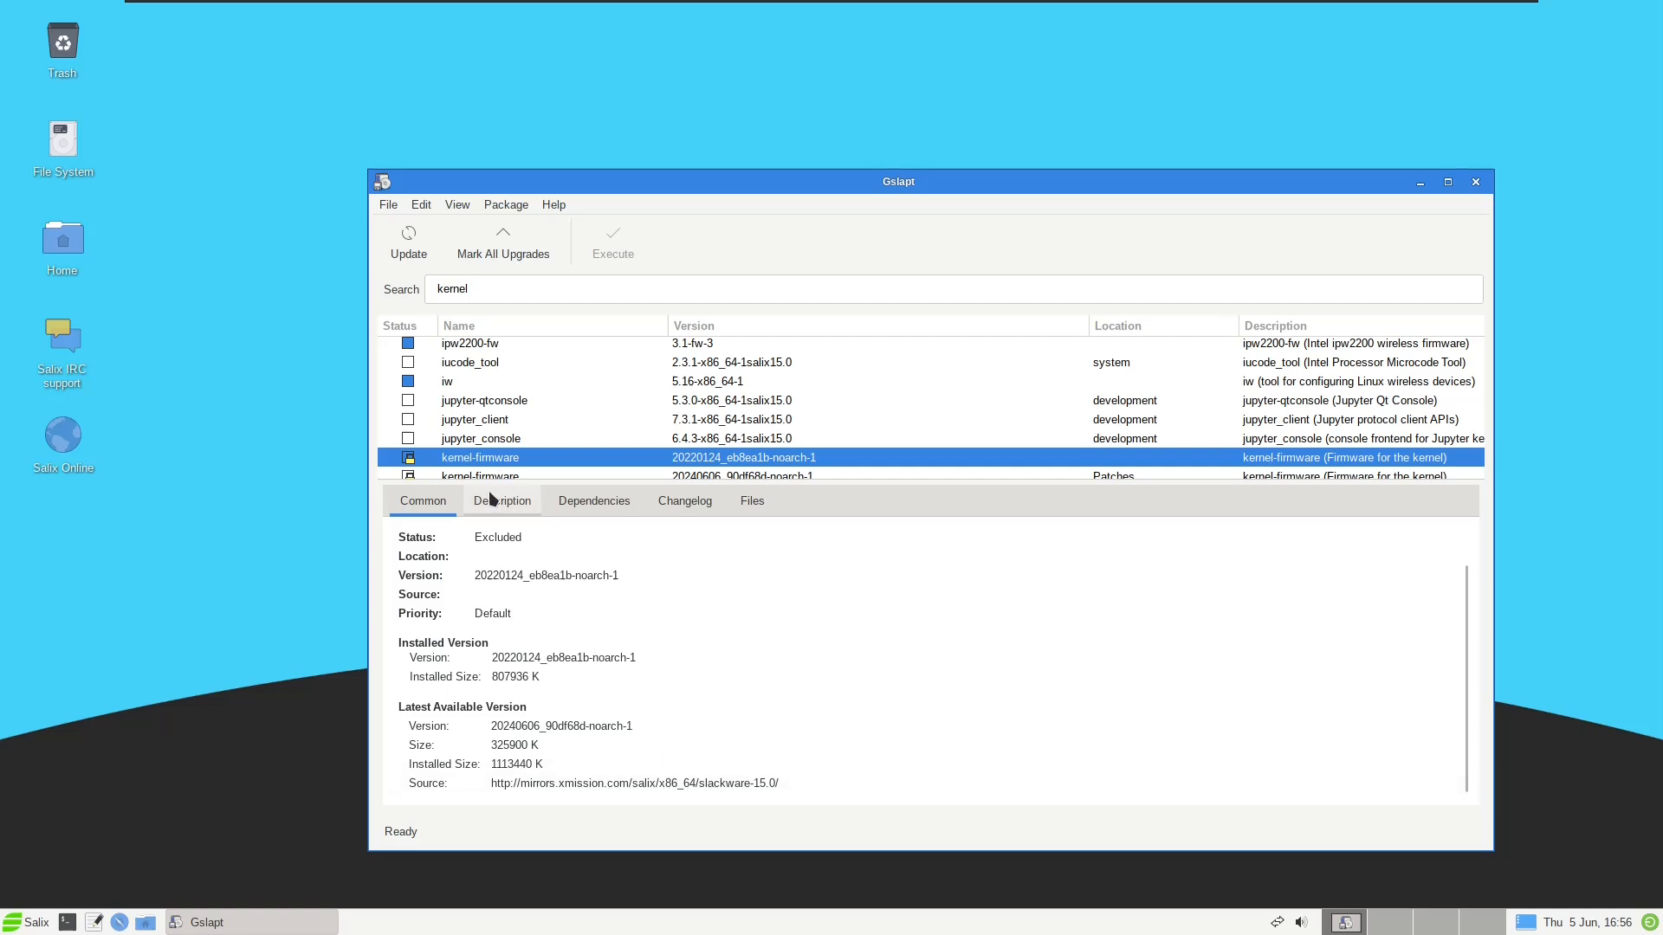
left_click(566, 502)
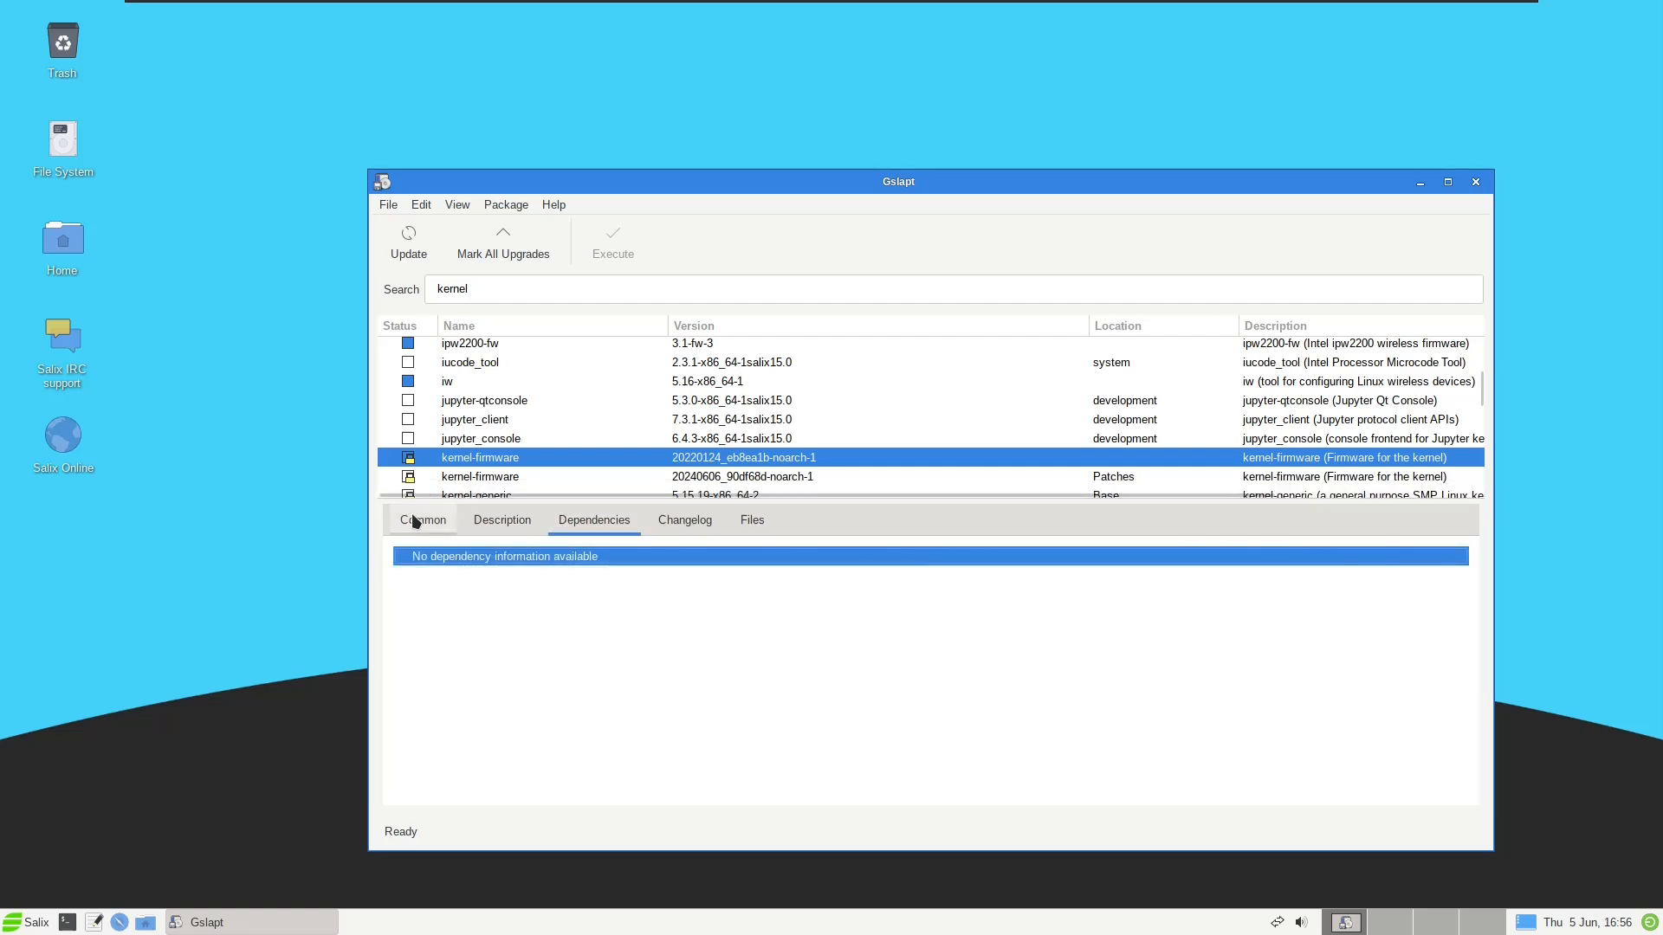
left_click(420, 521)
left_click(700, 479)
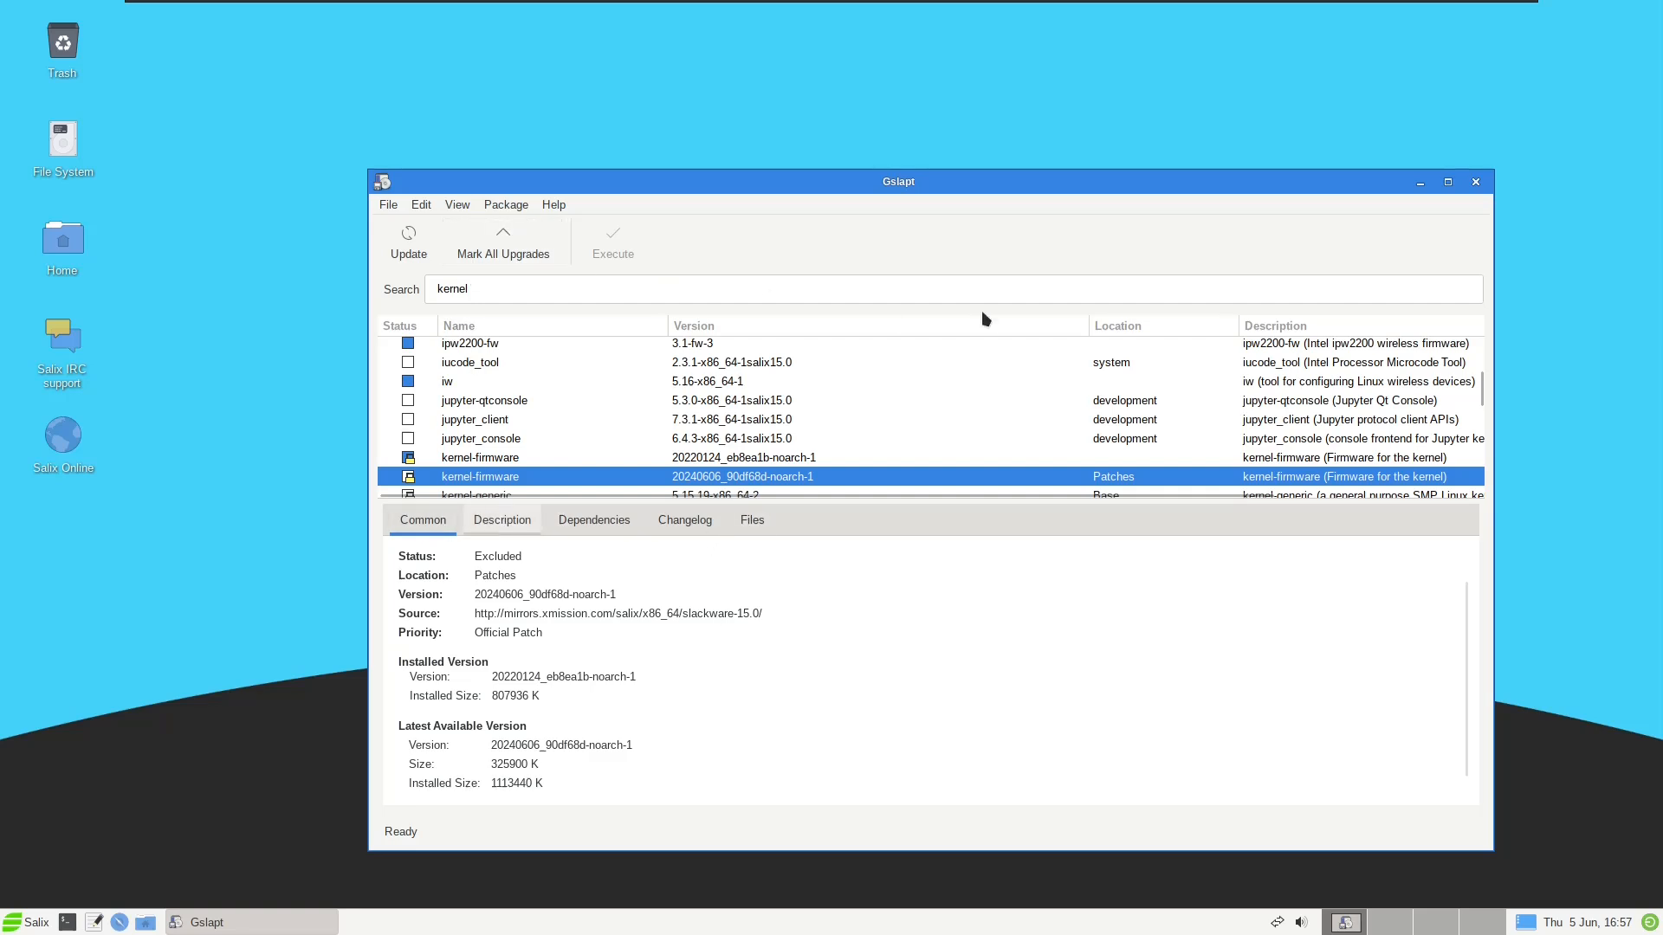
scroll(1281, 469, "down", 3)
scroll(1281, 469, "down", 10)
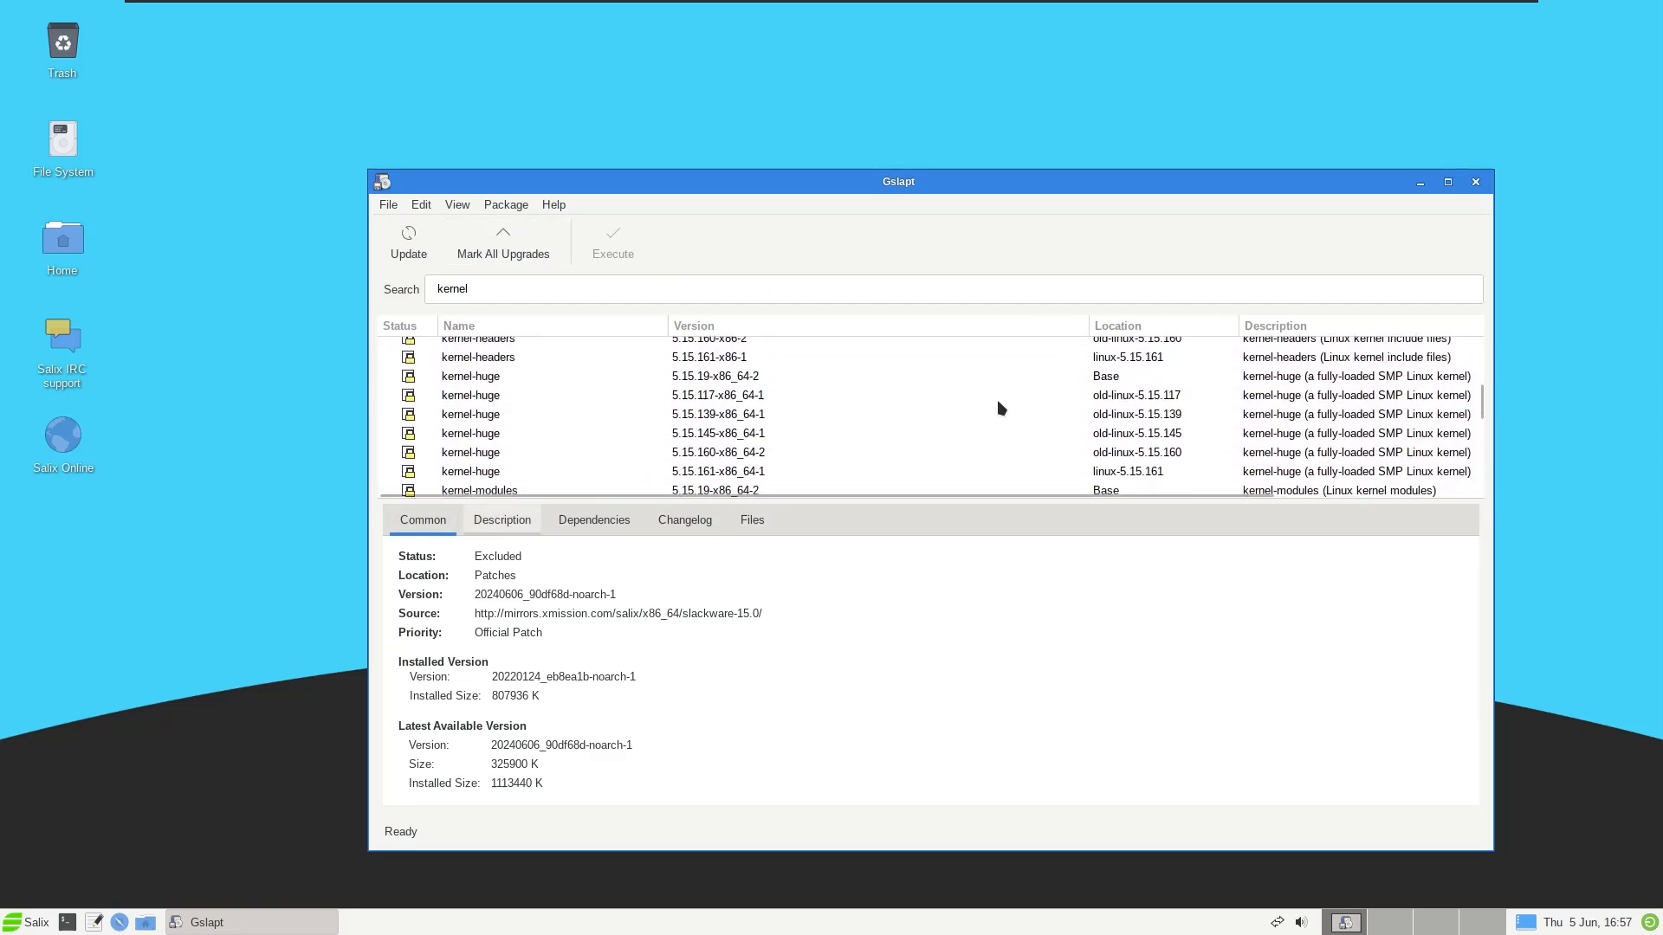
Step: Step through kernel-huge 5.15.145, 5.15.160 and 5.15.161, ending on the Excluded 5.15.161
left_click(729, 436)
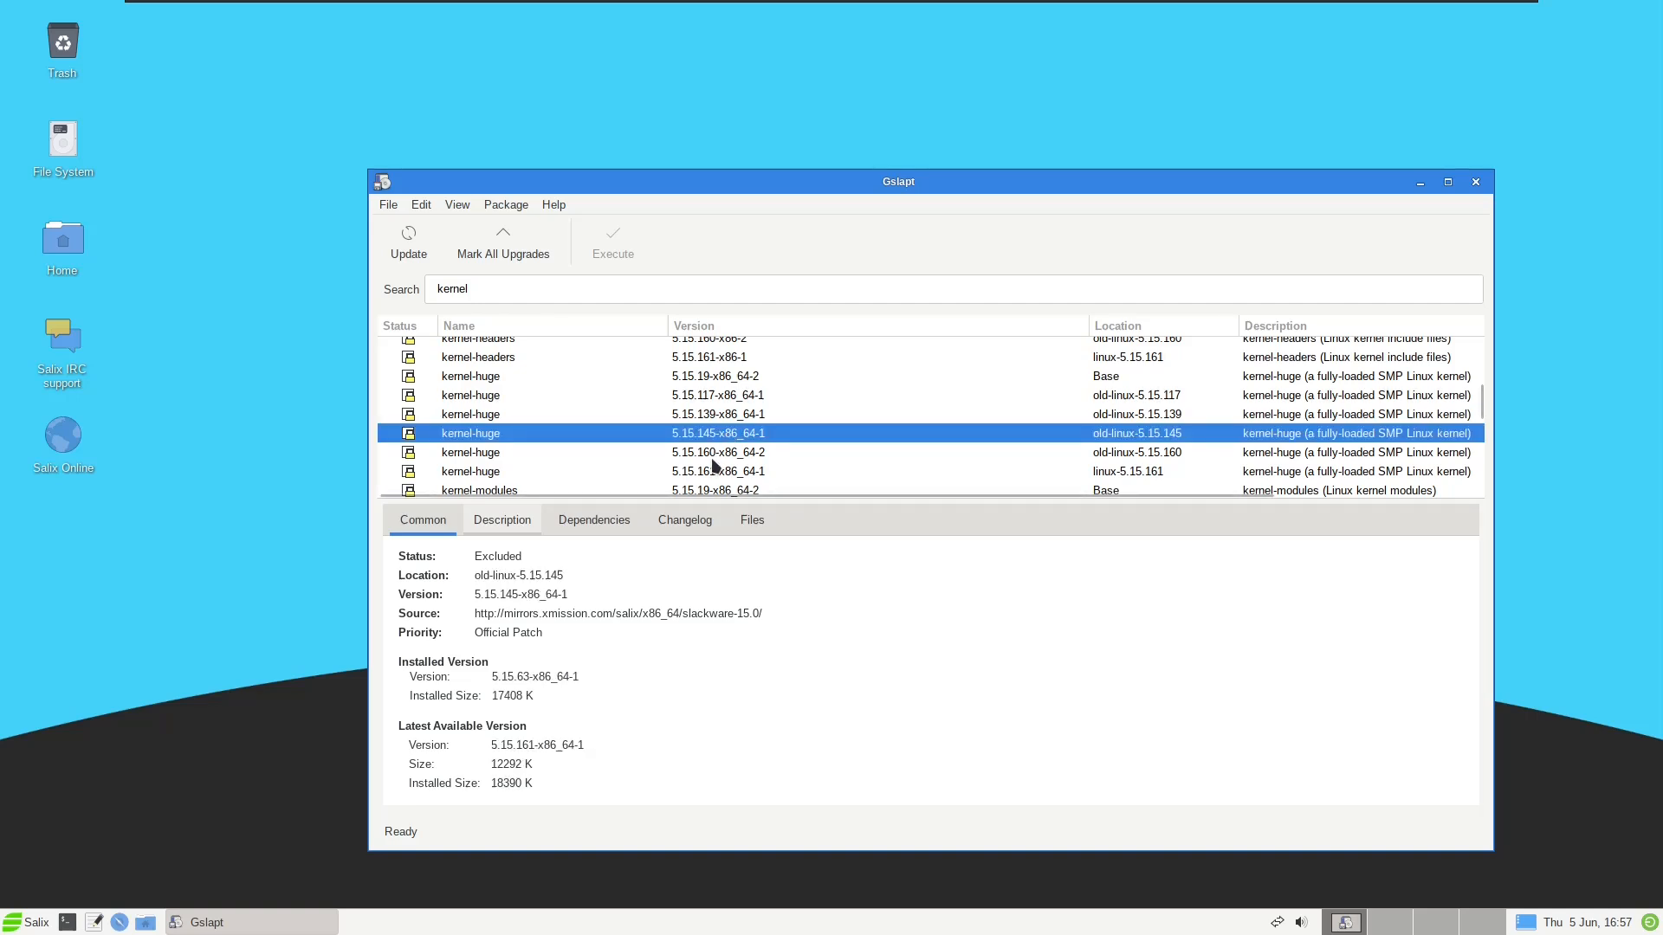
left_click(707, 457)
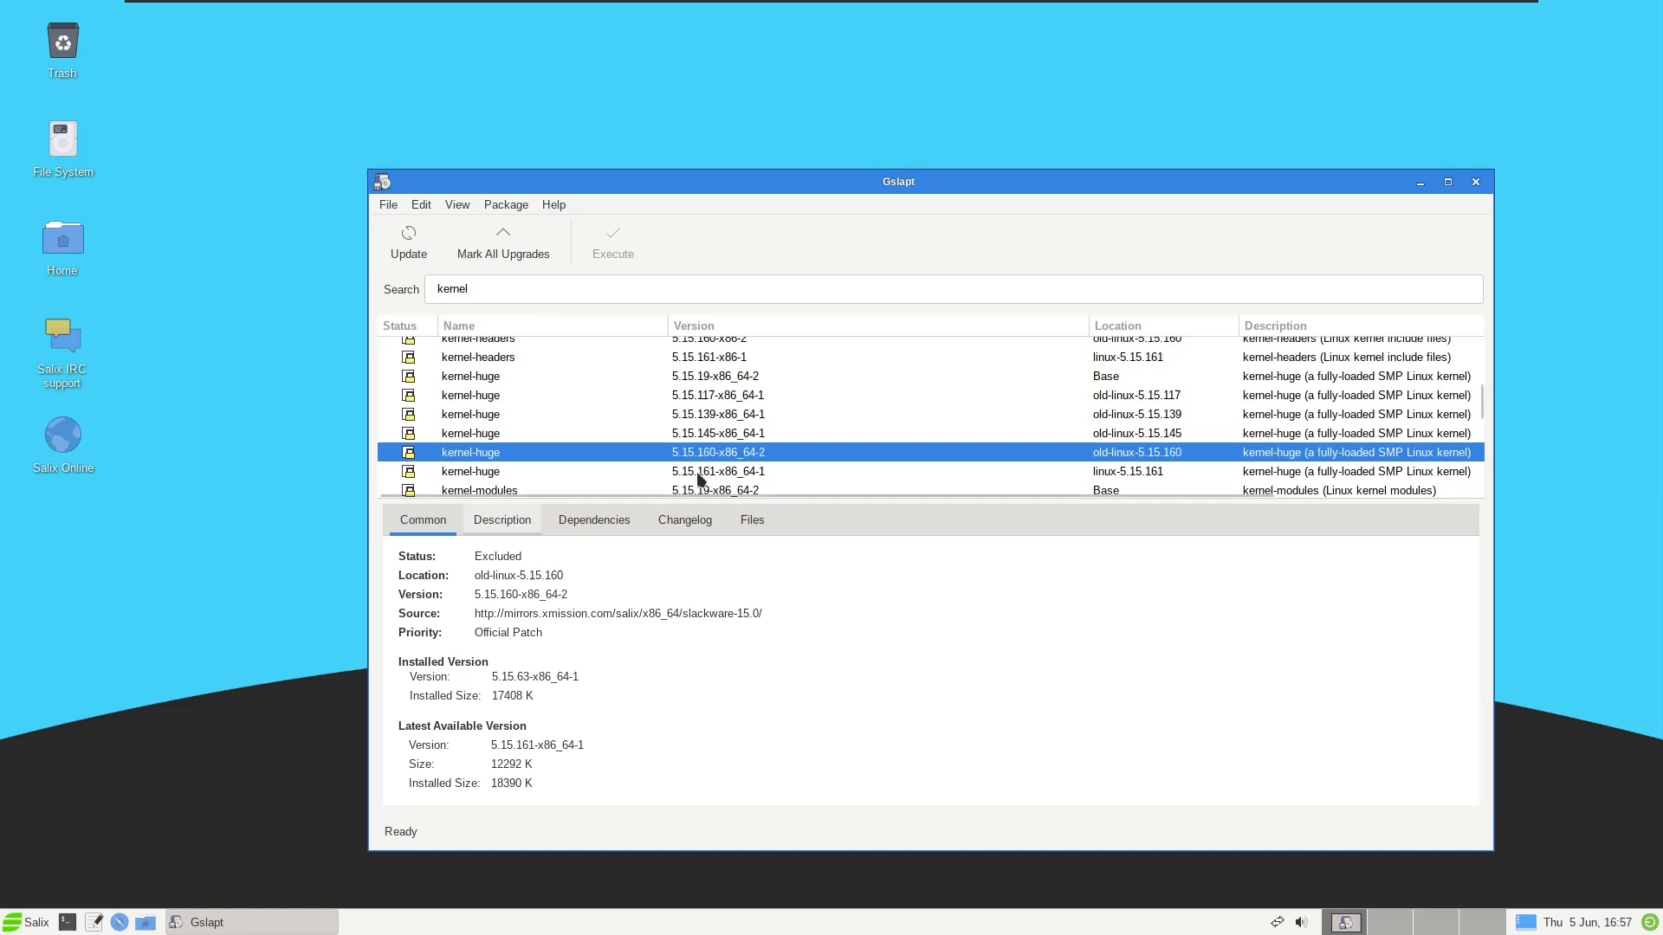
left_click(699, 474)
scroll(752, 473, "down", 5)
scroll(747, 454, "up", 4)
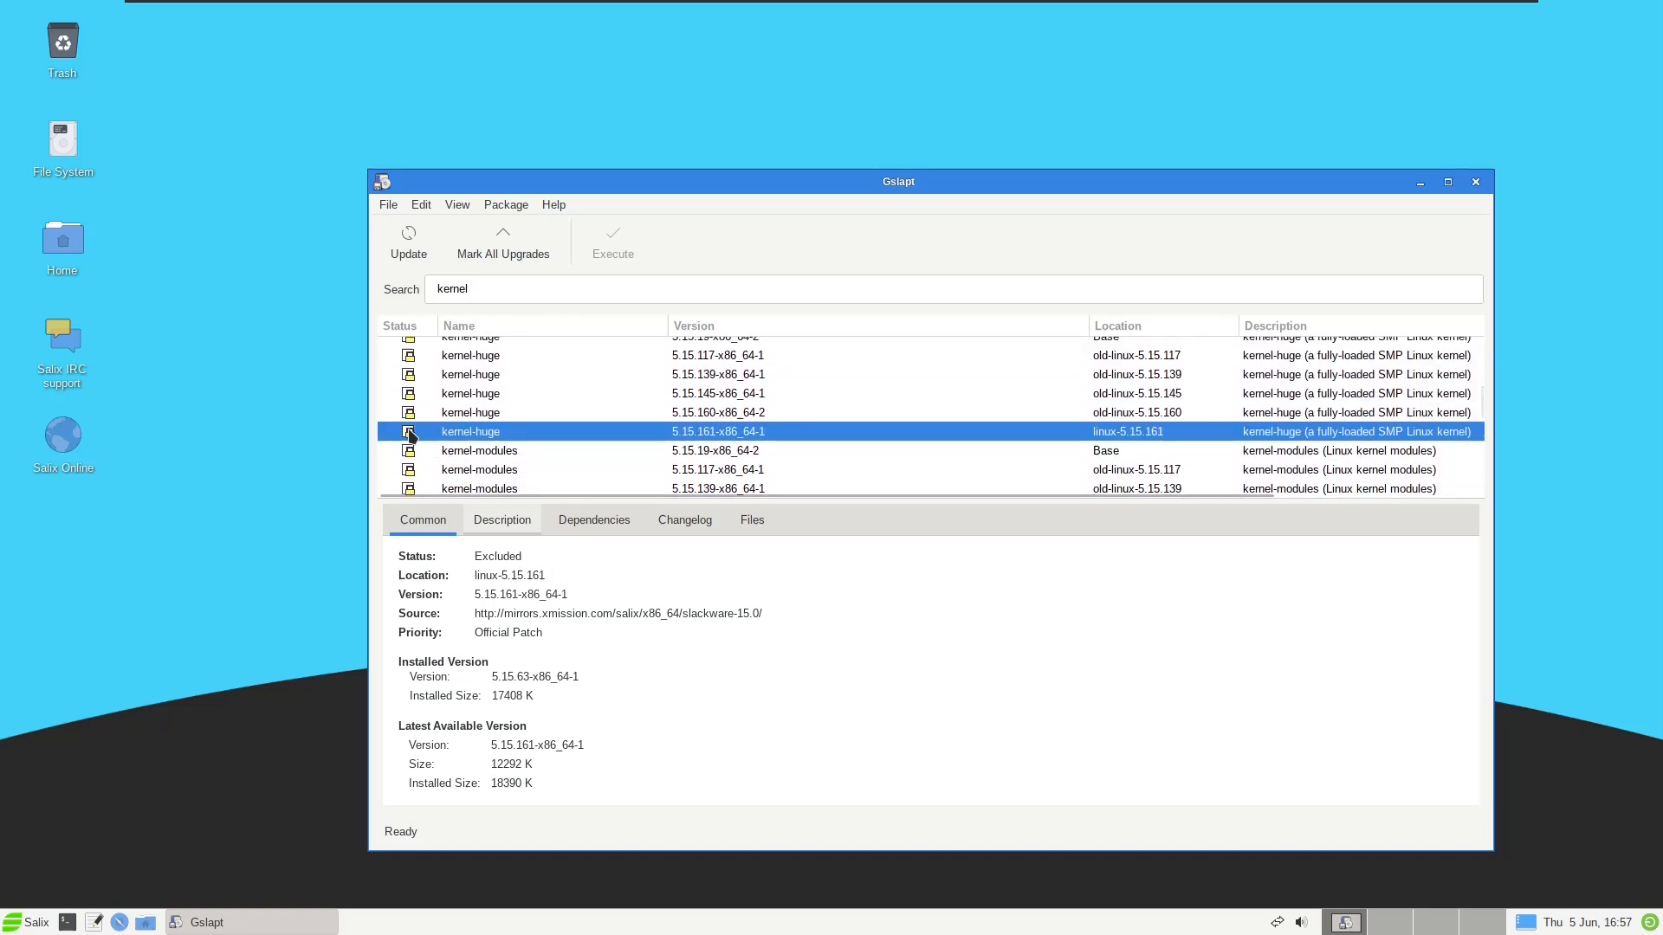
Step: Browse Gslapt's filter, File and Help menus, then dismiss them without choosing anything
left_click(457, 206)
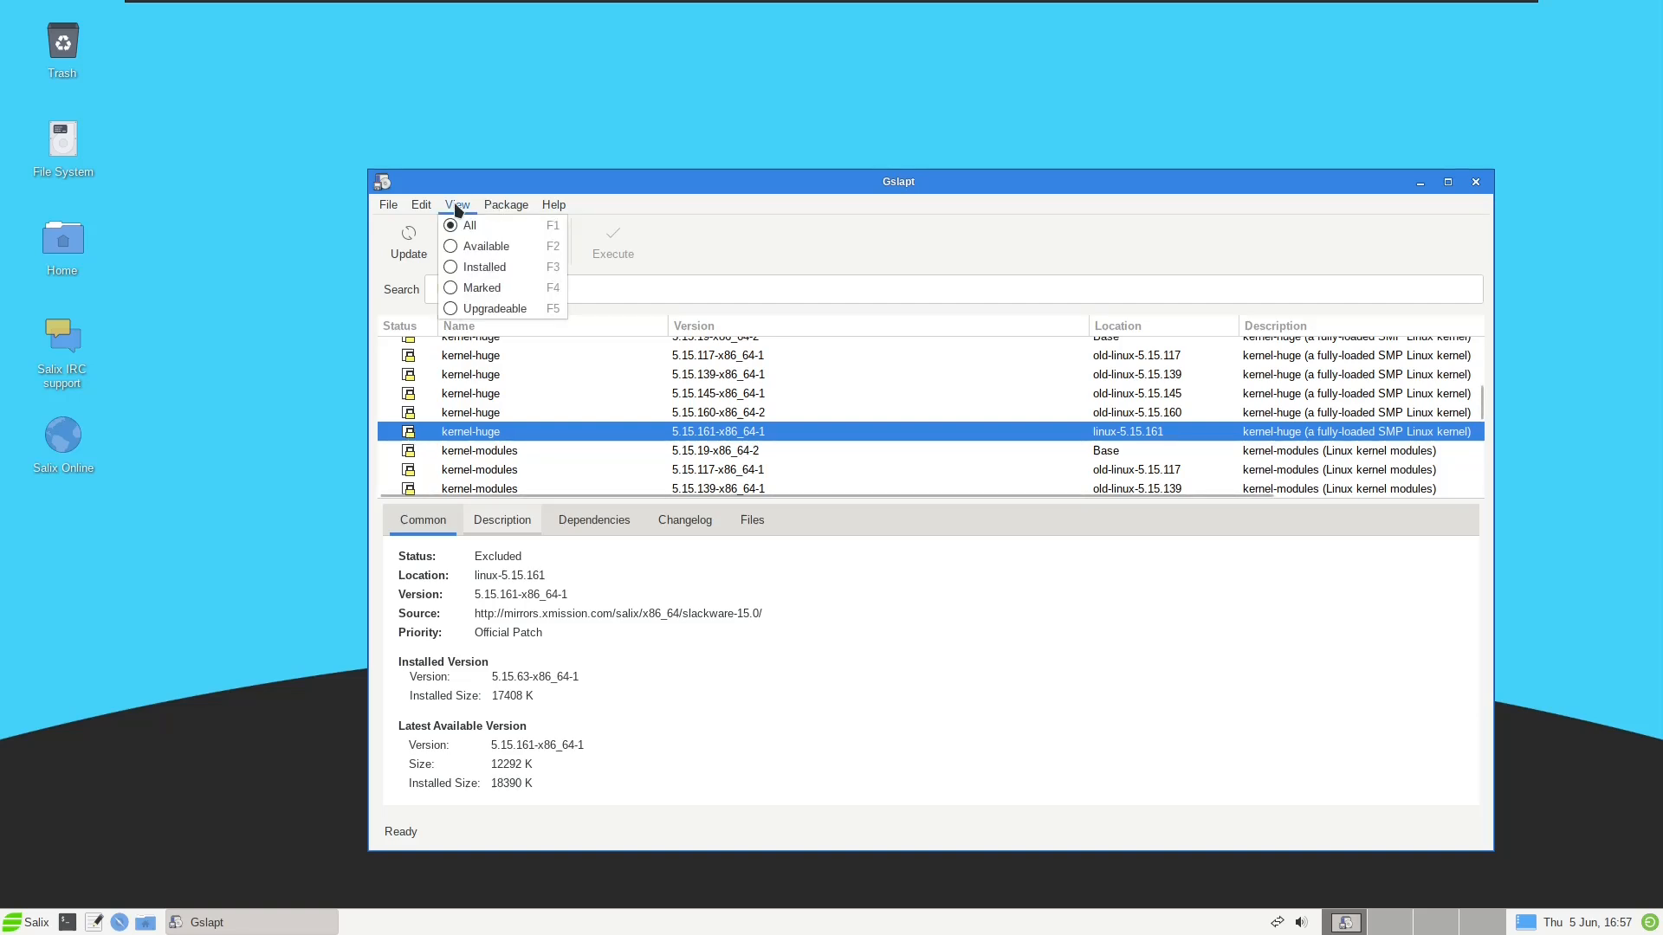
mouse_move(388, 206)
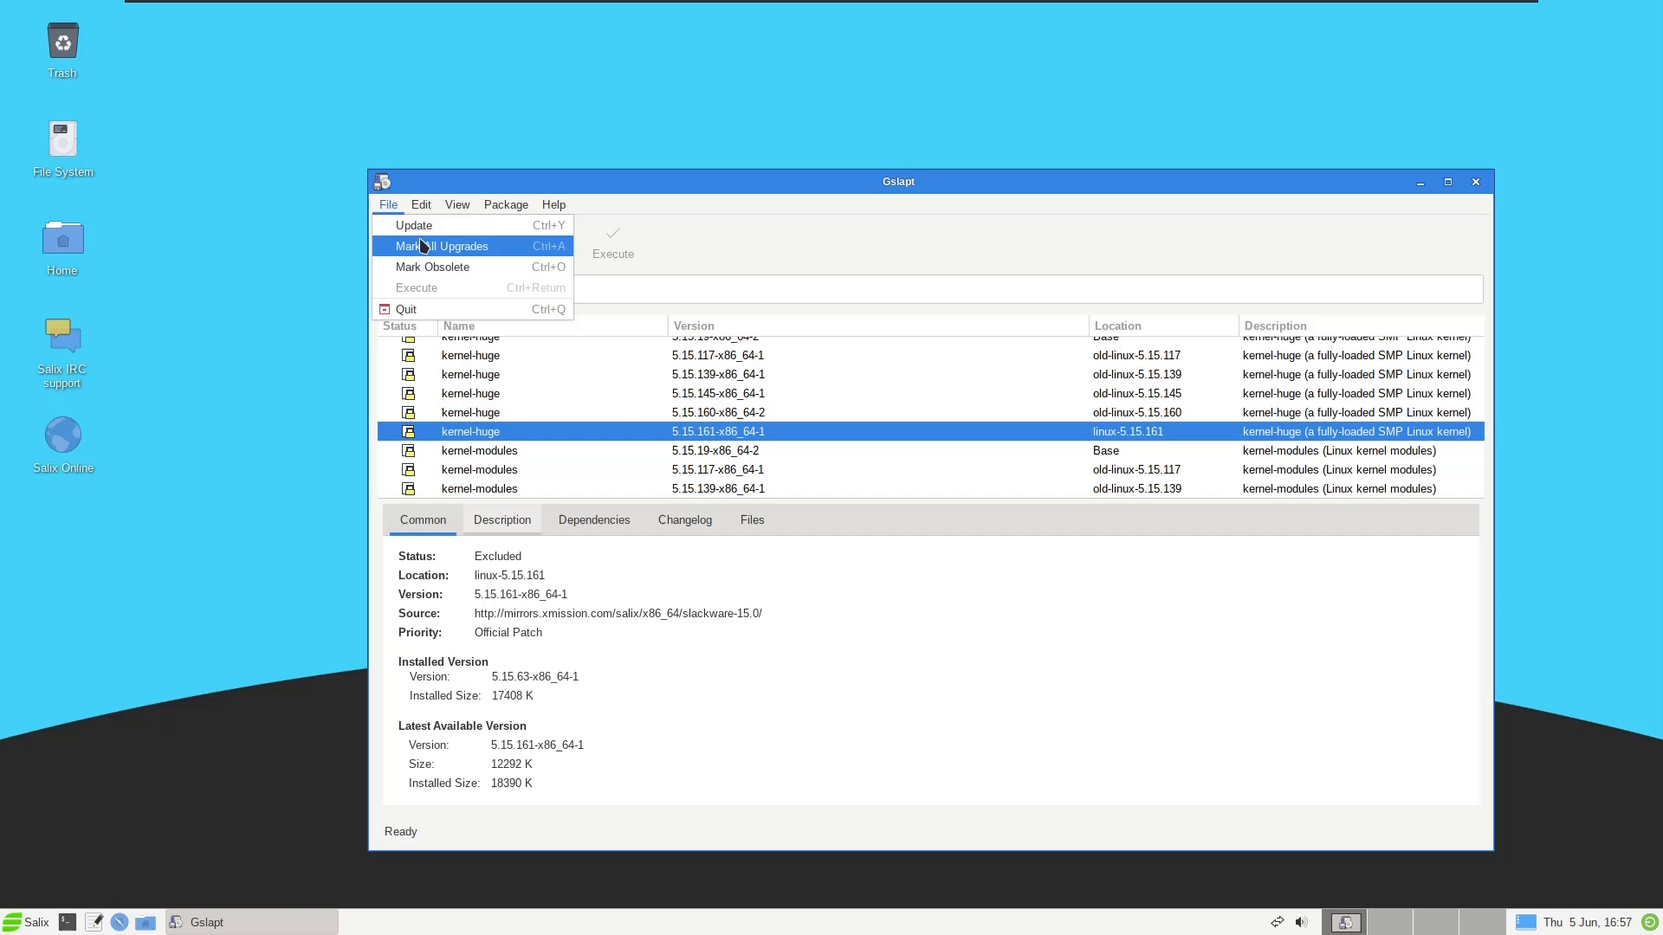
mouse_move(554, 207)
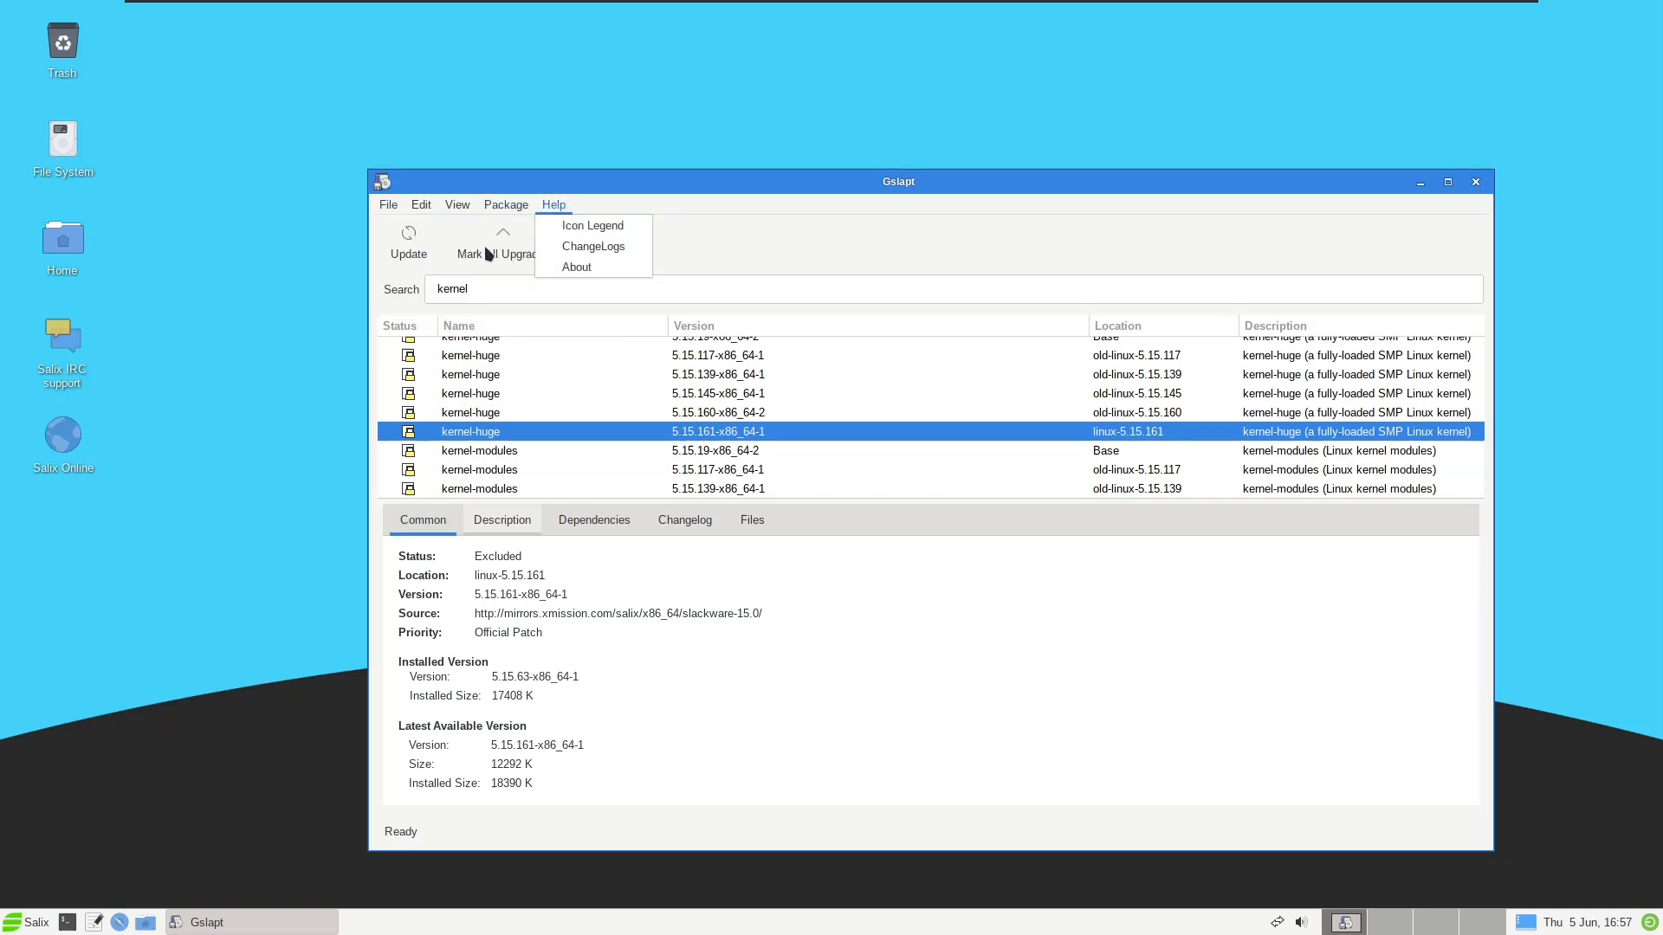
left_click(1477, 186)
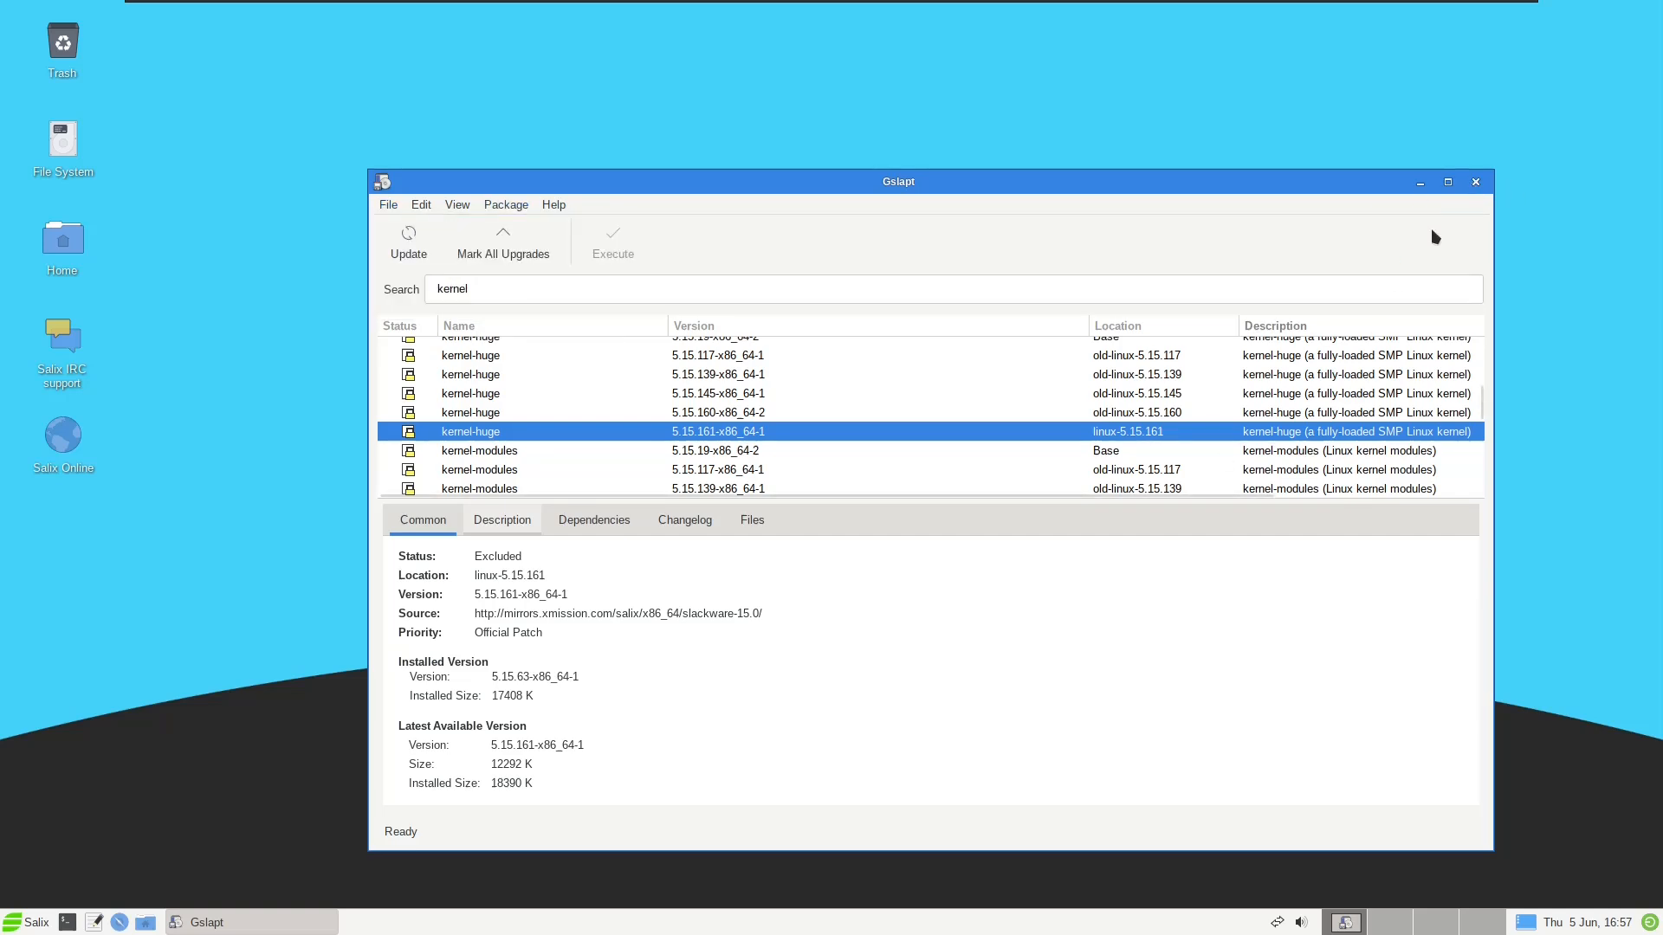
Step: Close Gslapt, restart Salix from the Whisker menu, and log back in with the account password
left_click(1476, 184)
left_click(27, 923)
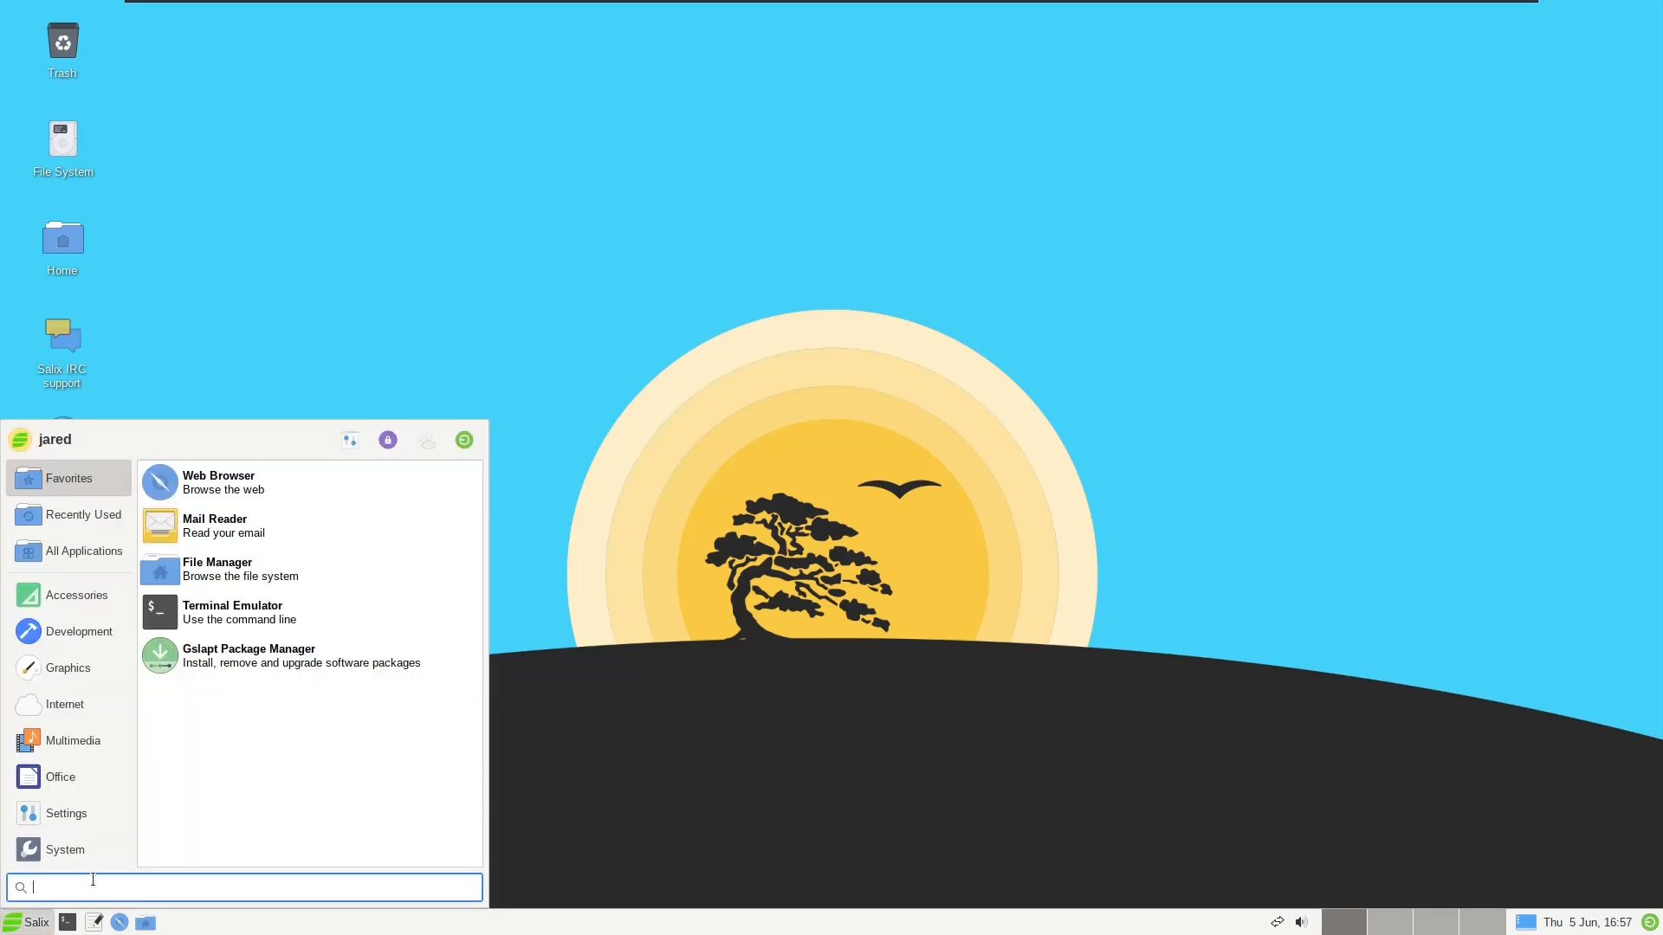
left_click(61, 850)
left_click(465, 439)
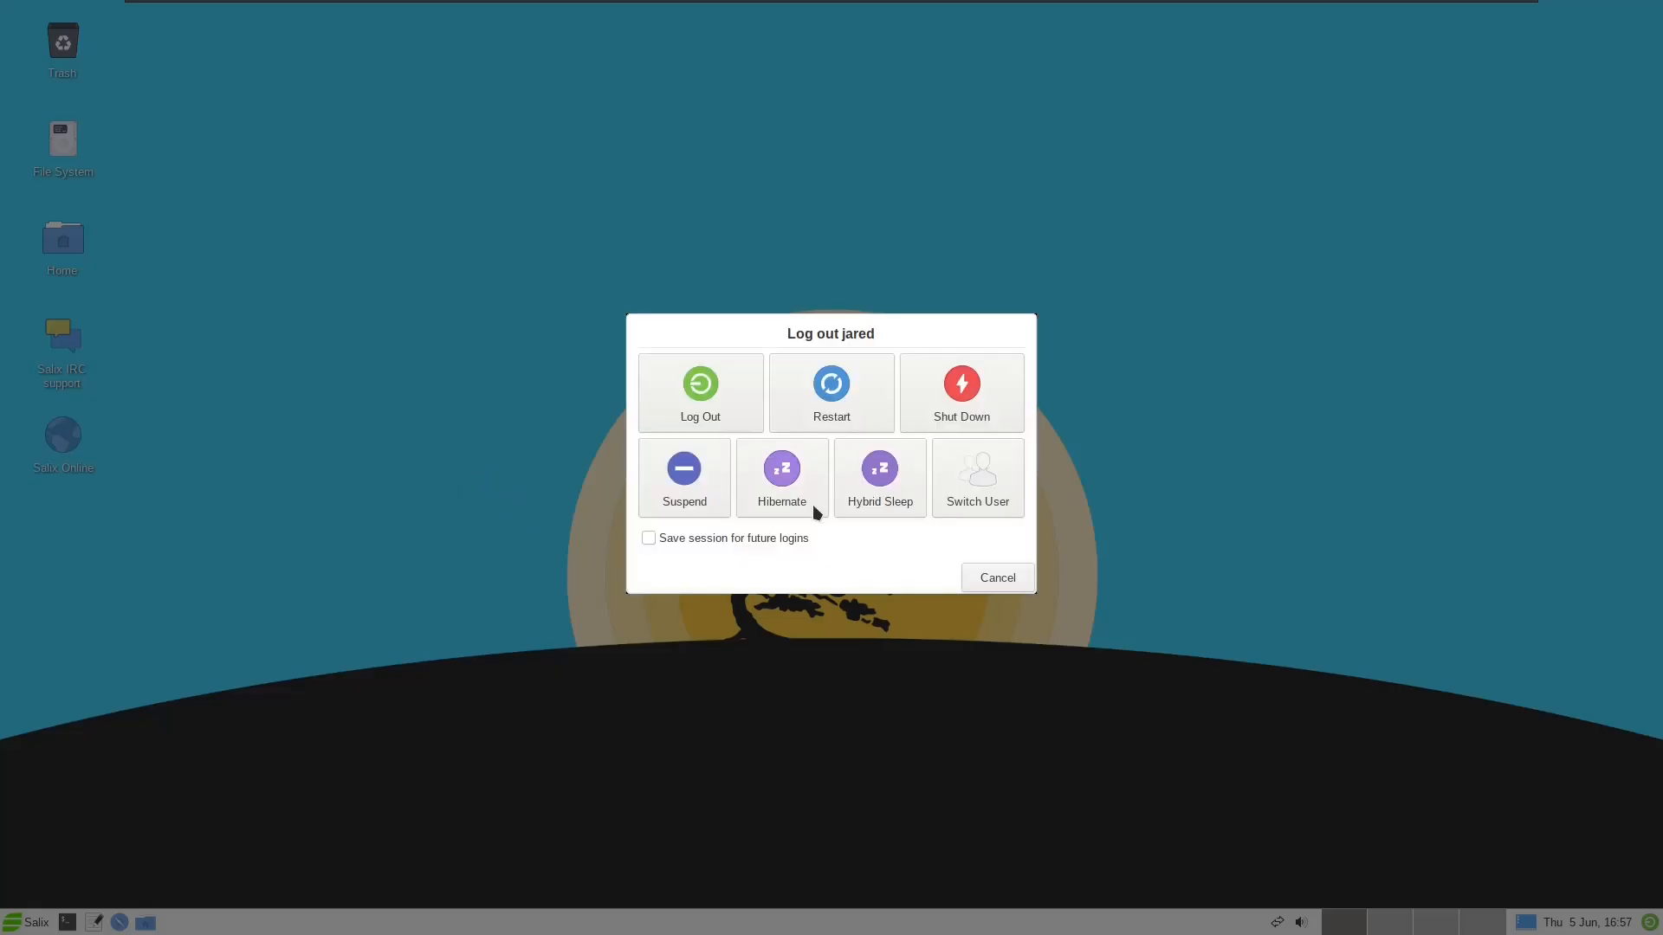
left_click(803, 407)
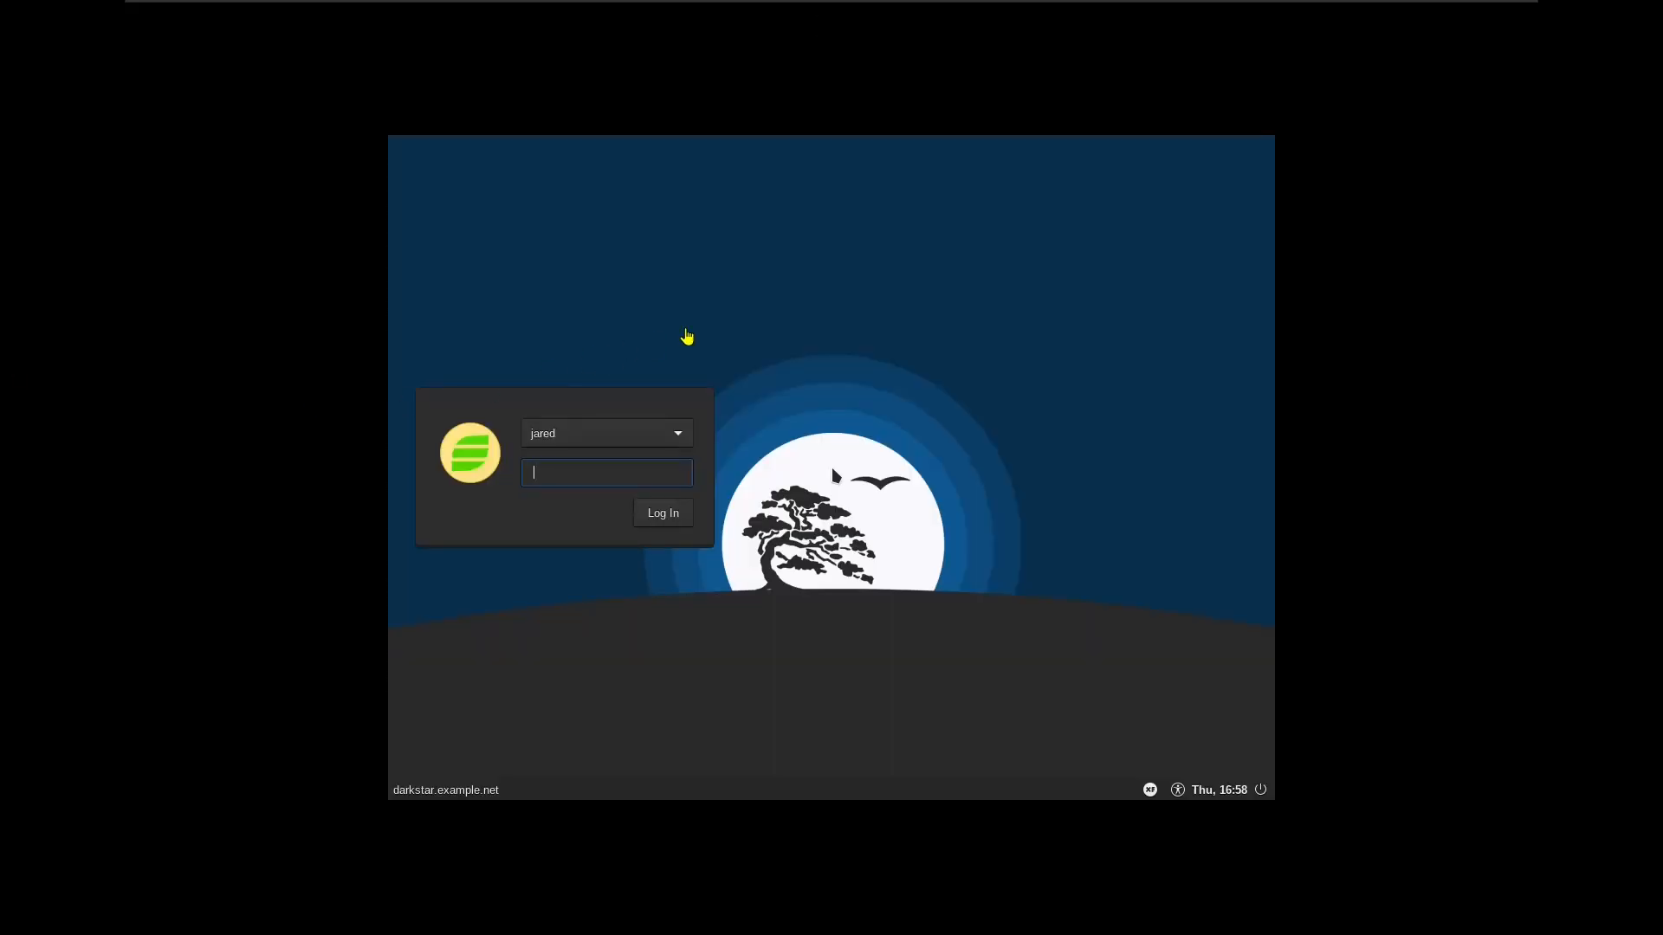
left_click(734, 326)
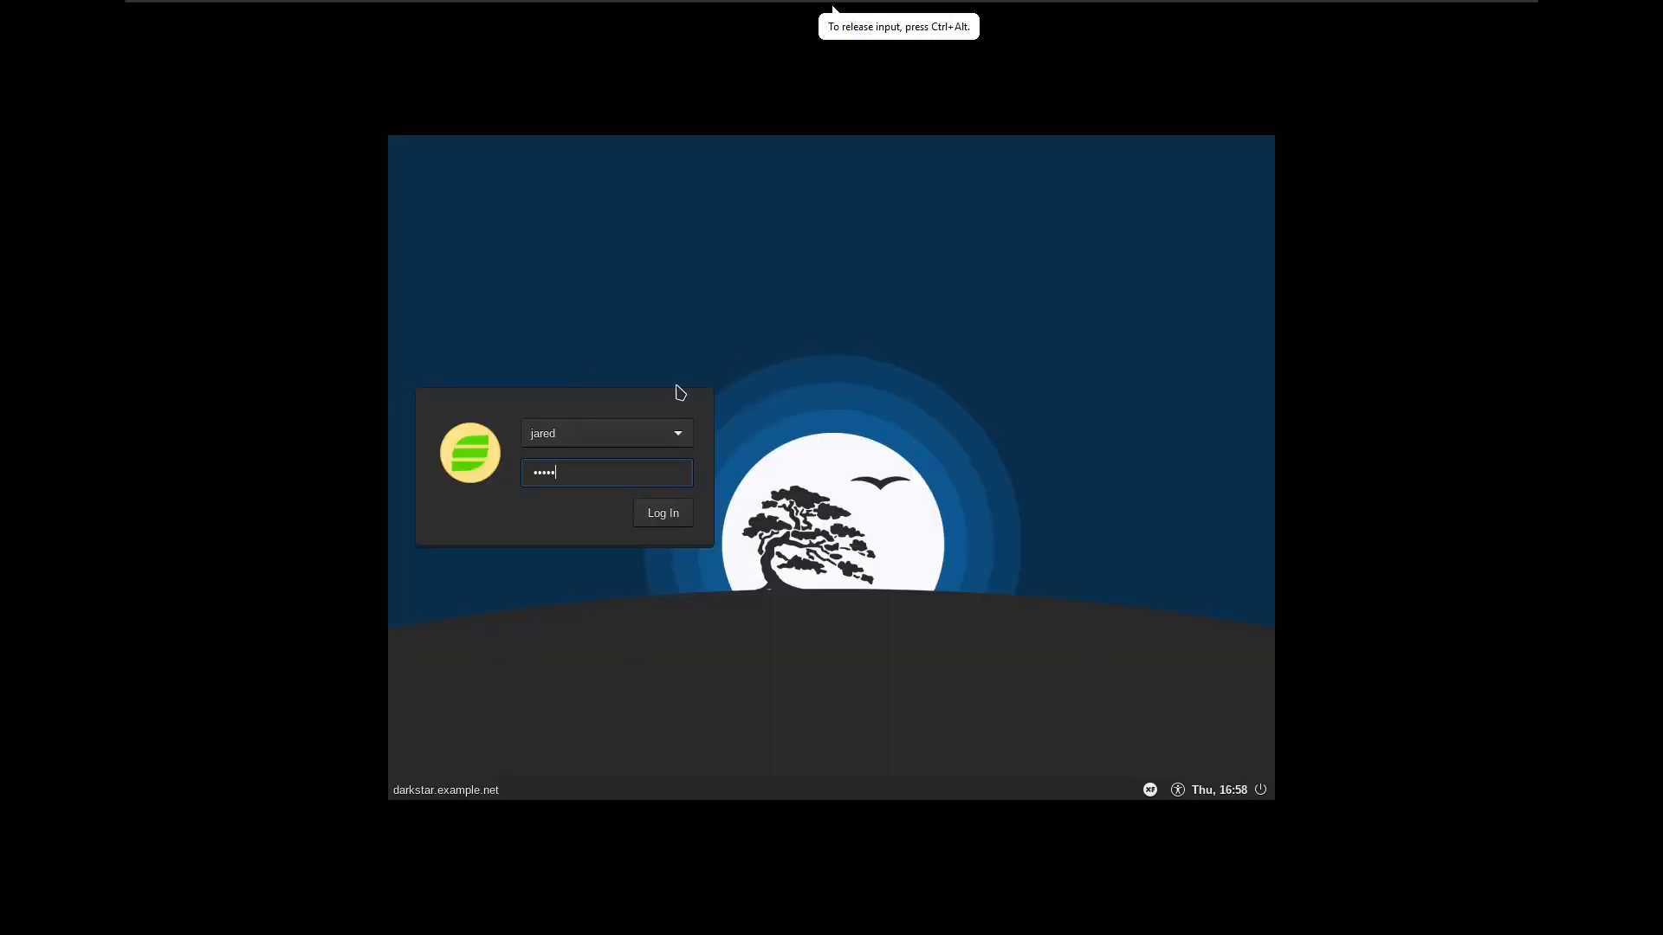
key("Return")
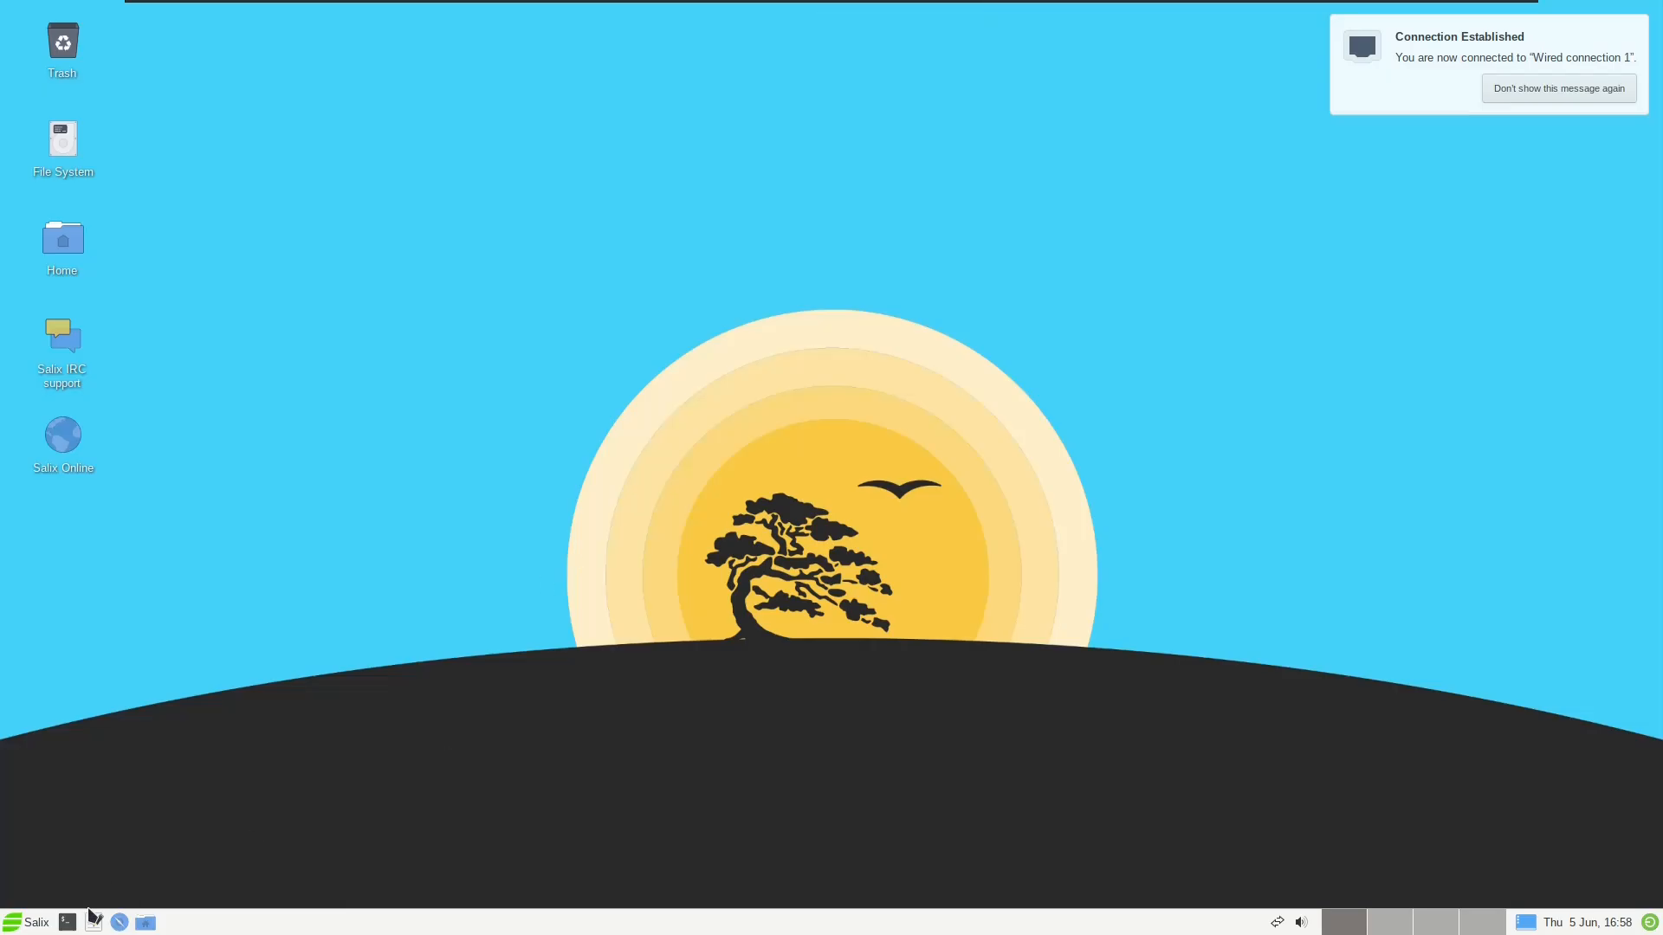
Step: Launch Gslapt as administrator, mark all upgrades, and dismiss the 'No updates available' message
left_click(28, 922)
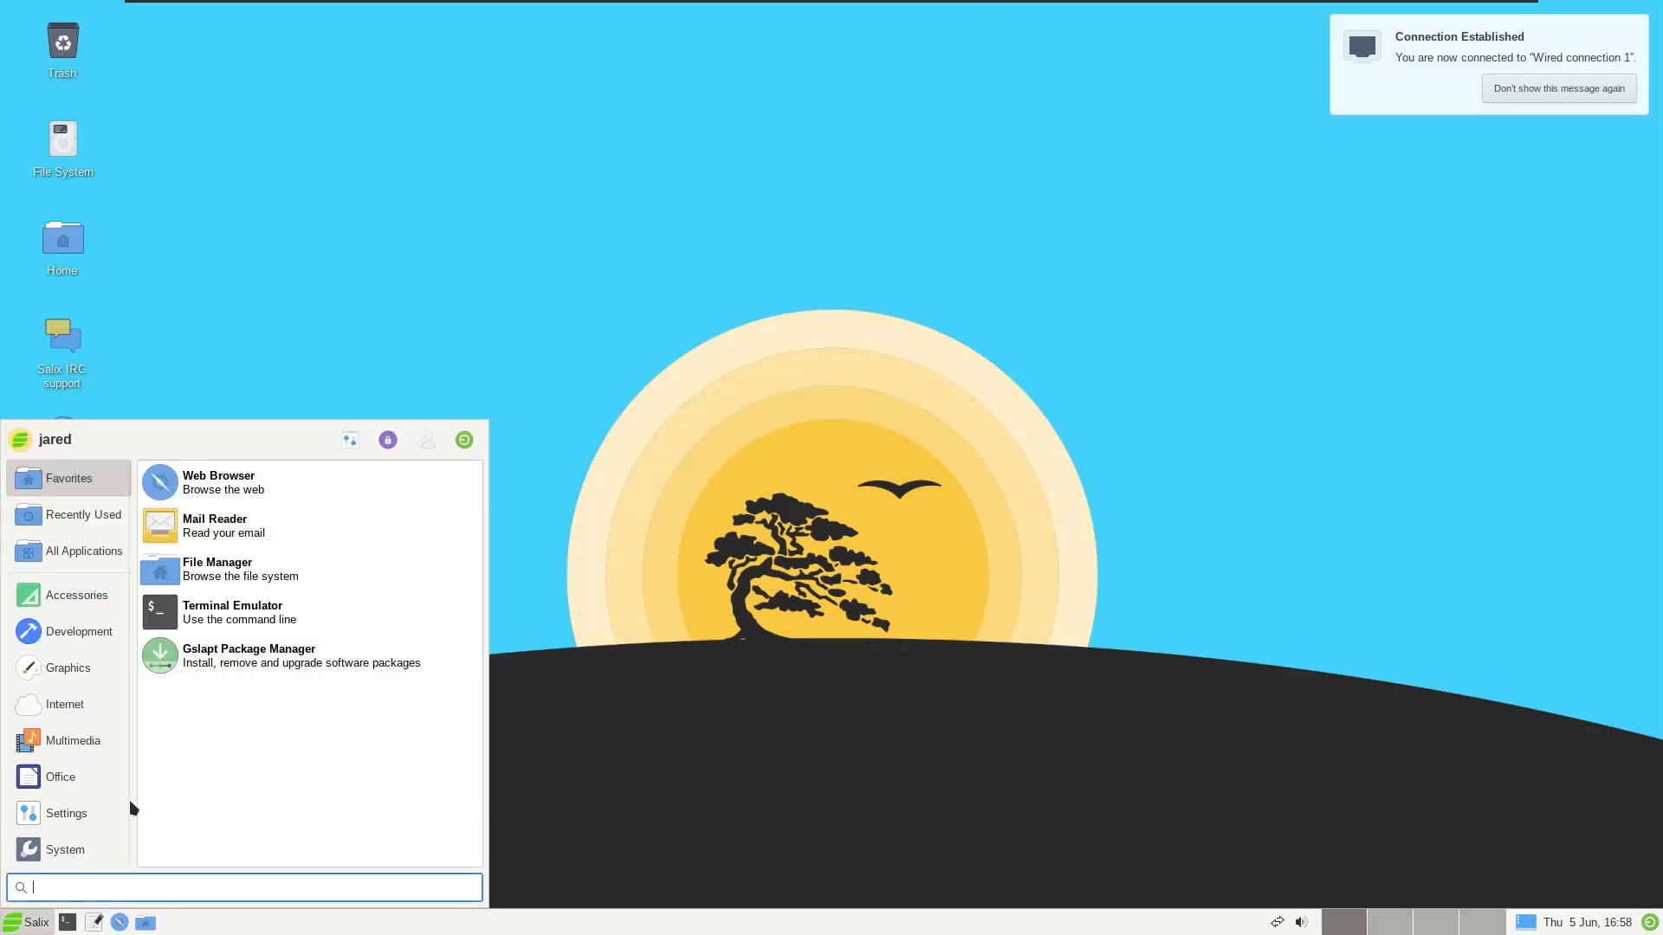
left_click(212, 658)
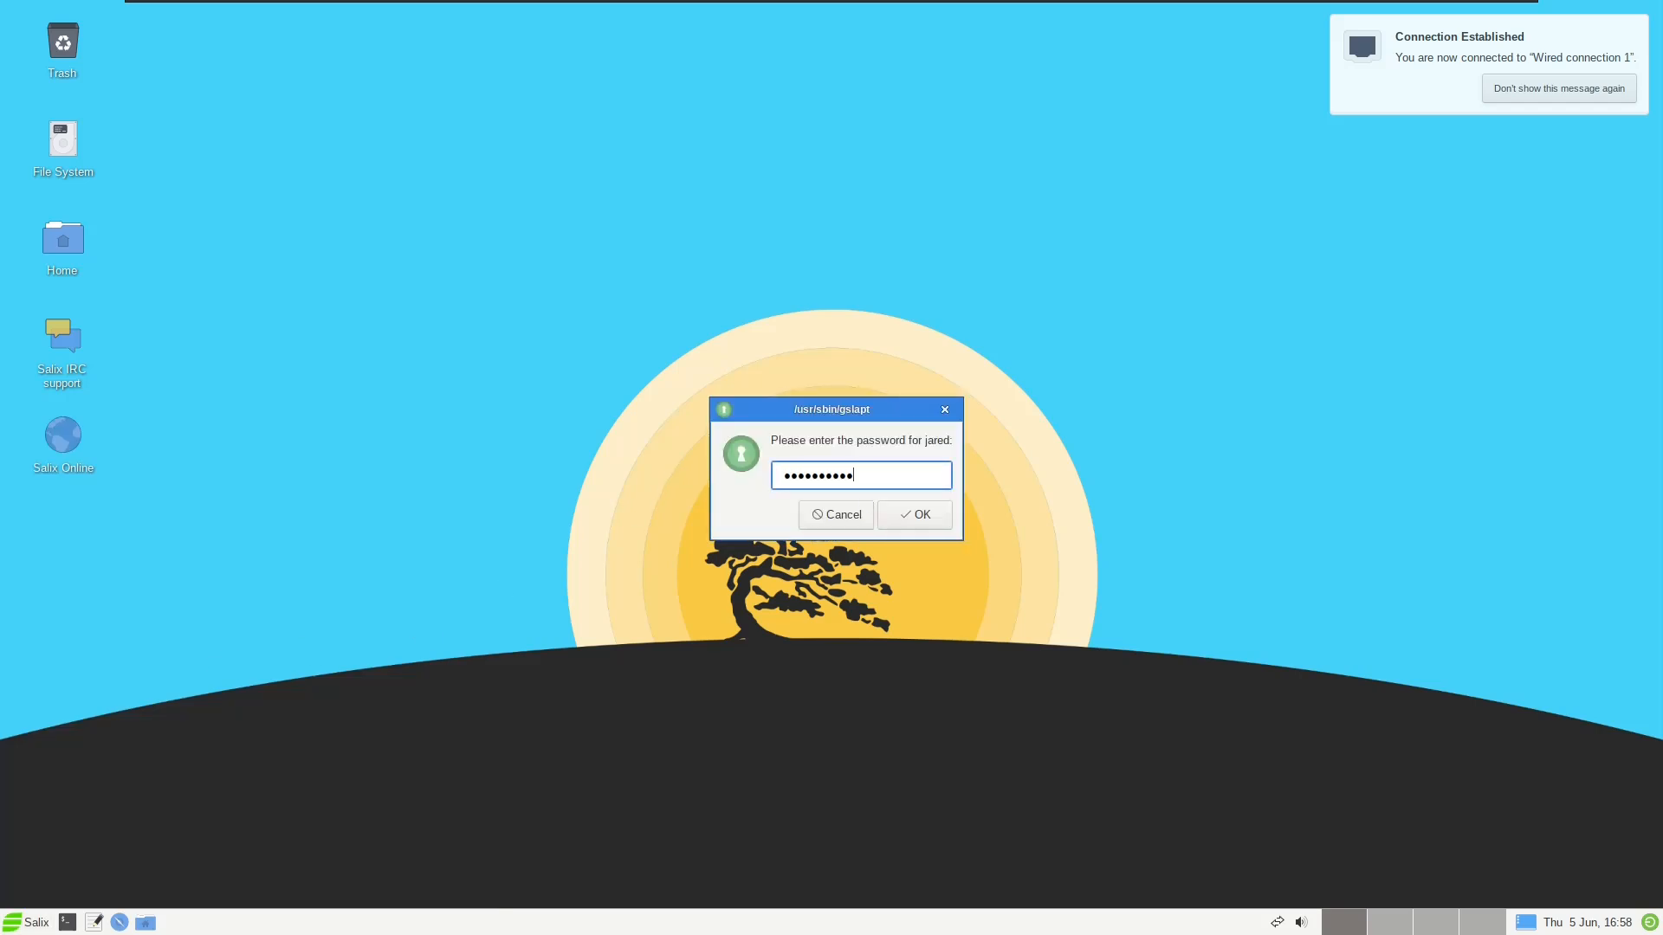
key("Return")
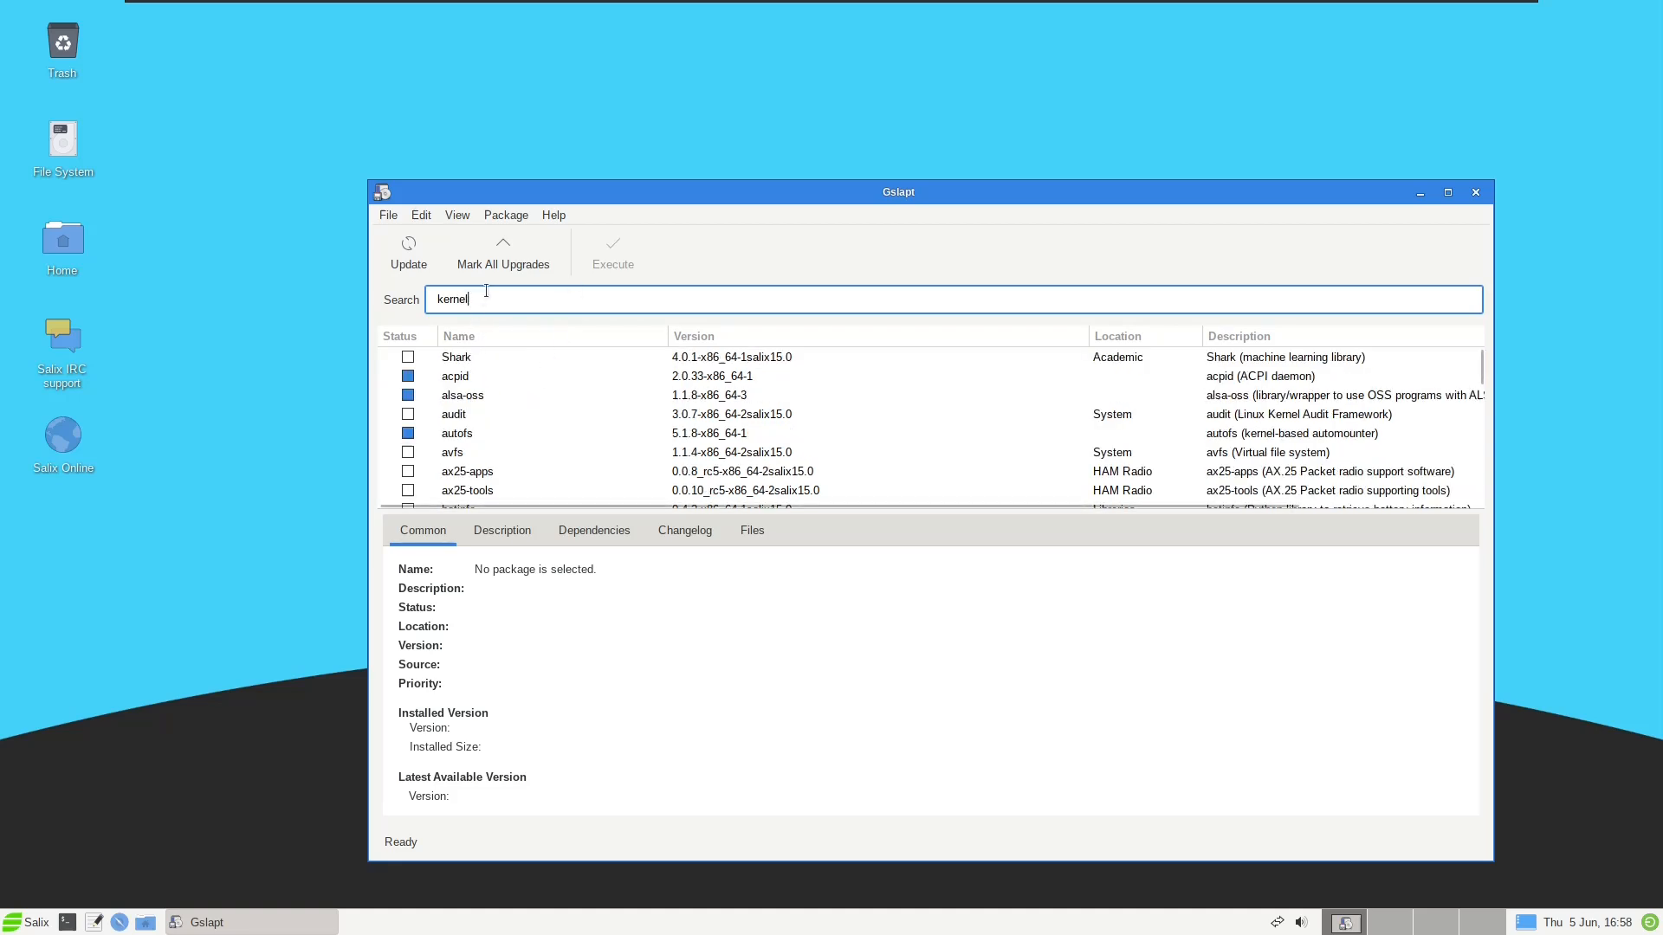
scroll(506, 390, "down", 1)
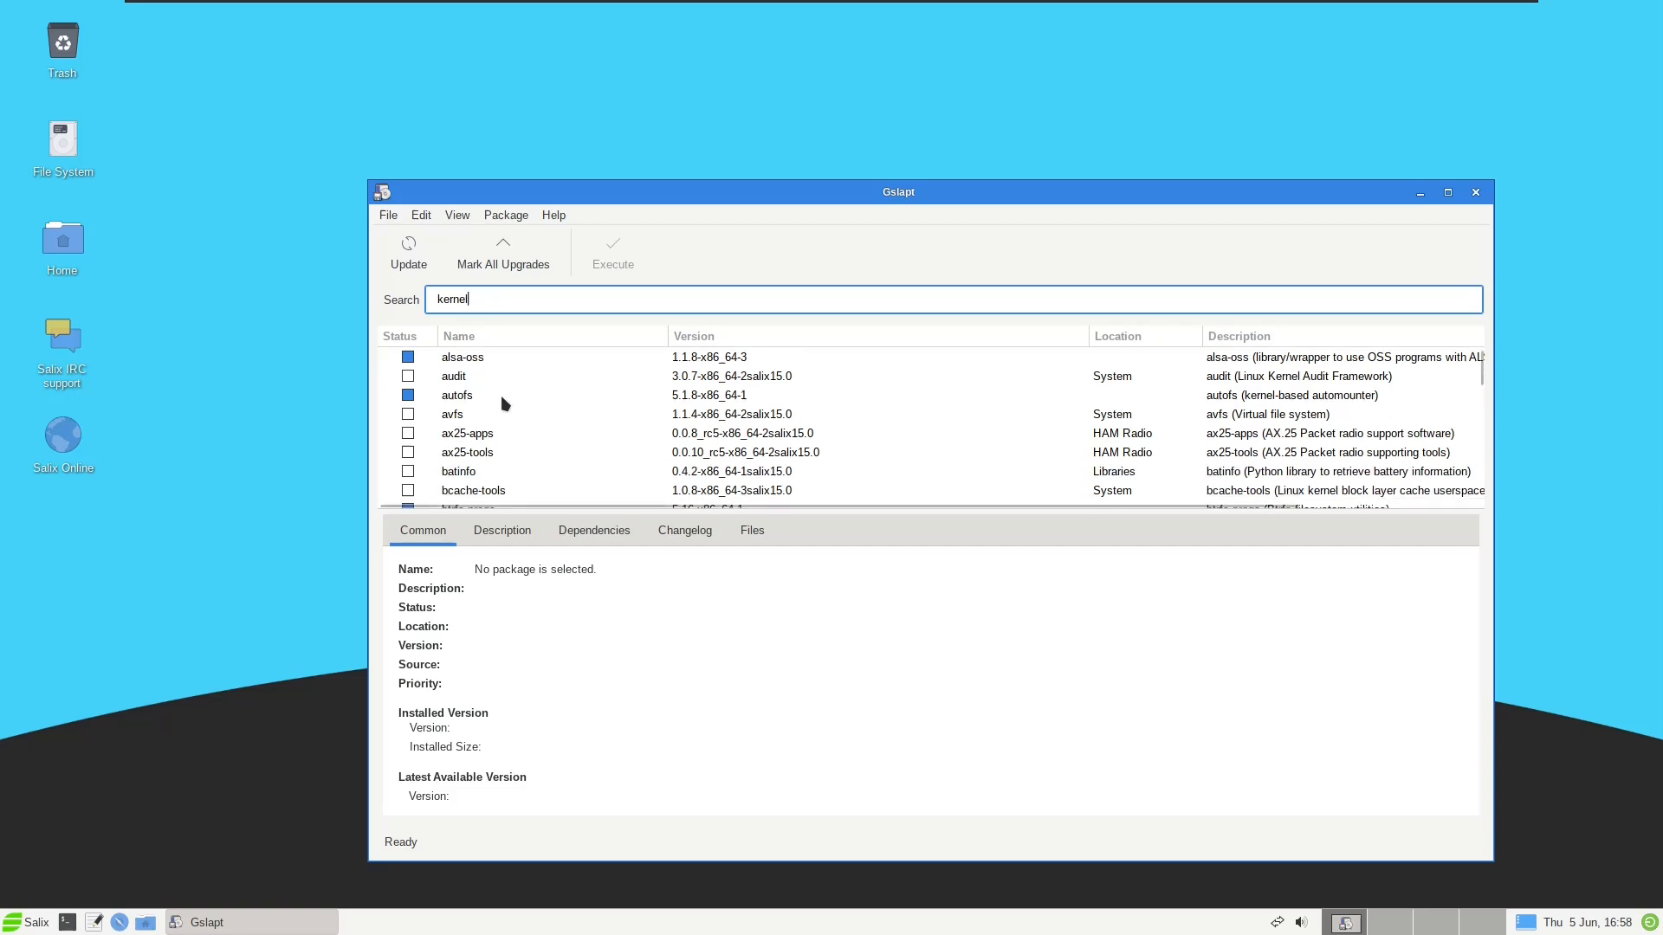
left_click(507, 255)
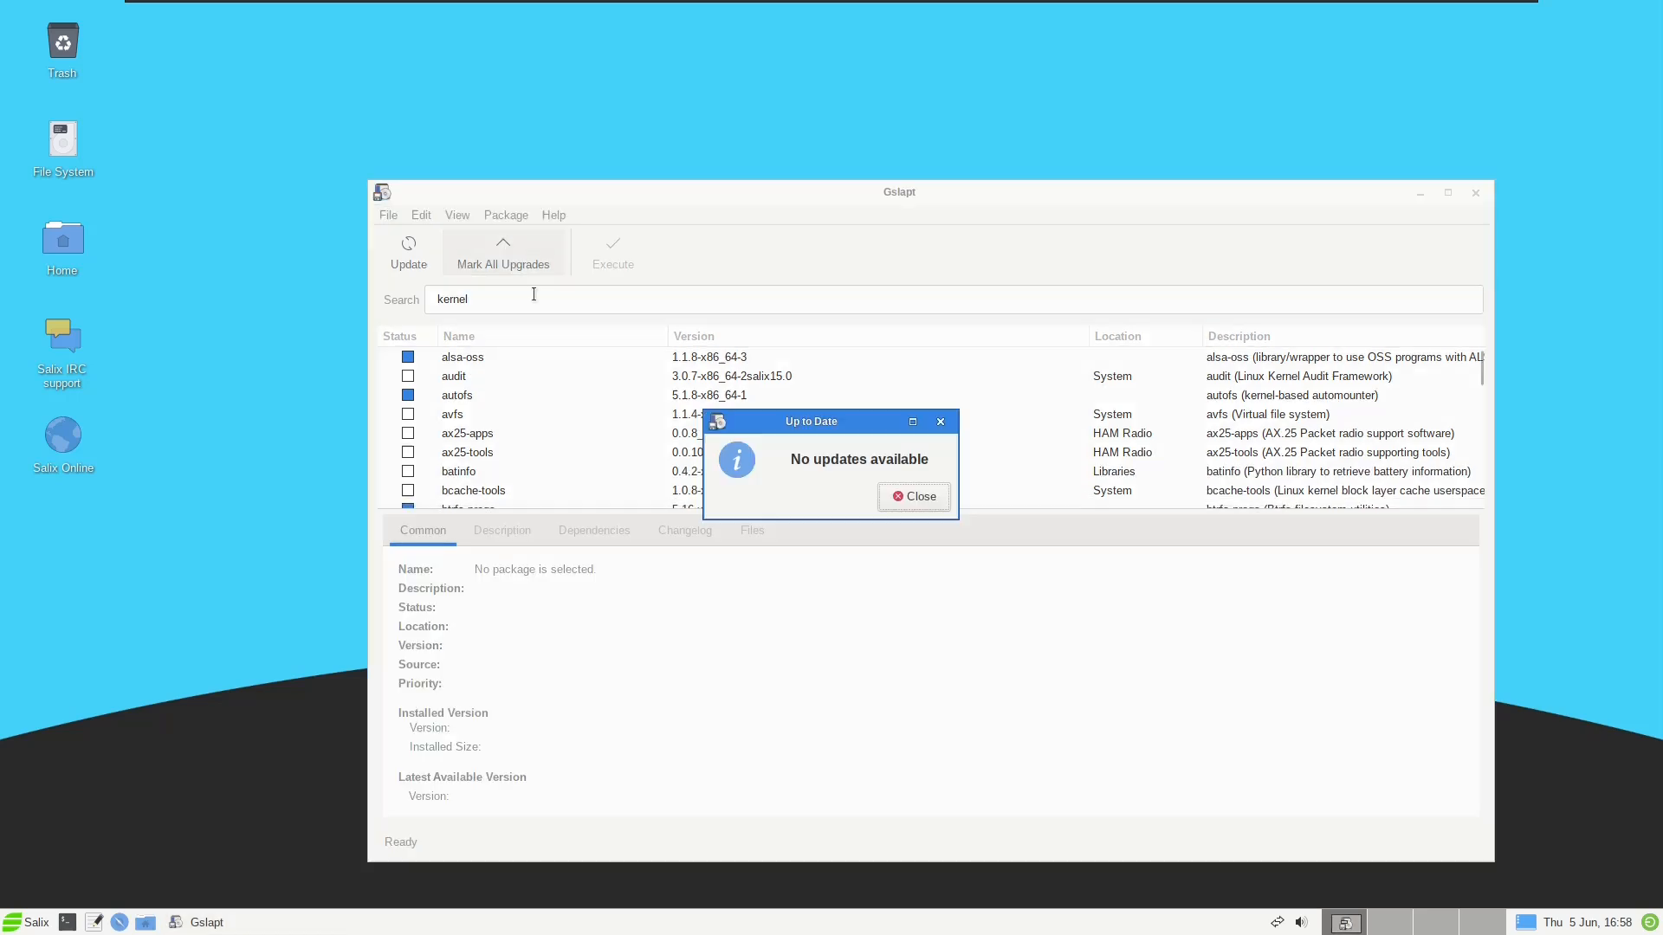
left_click(914, 497)
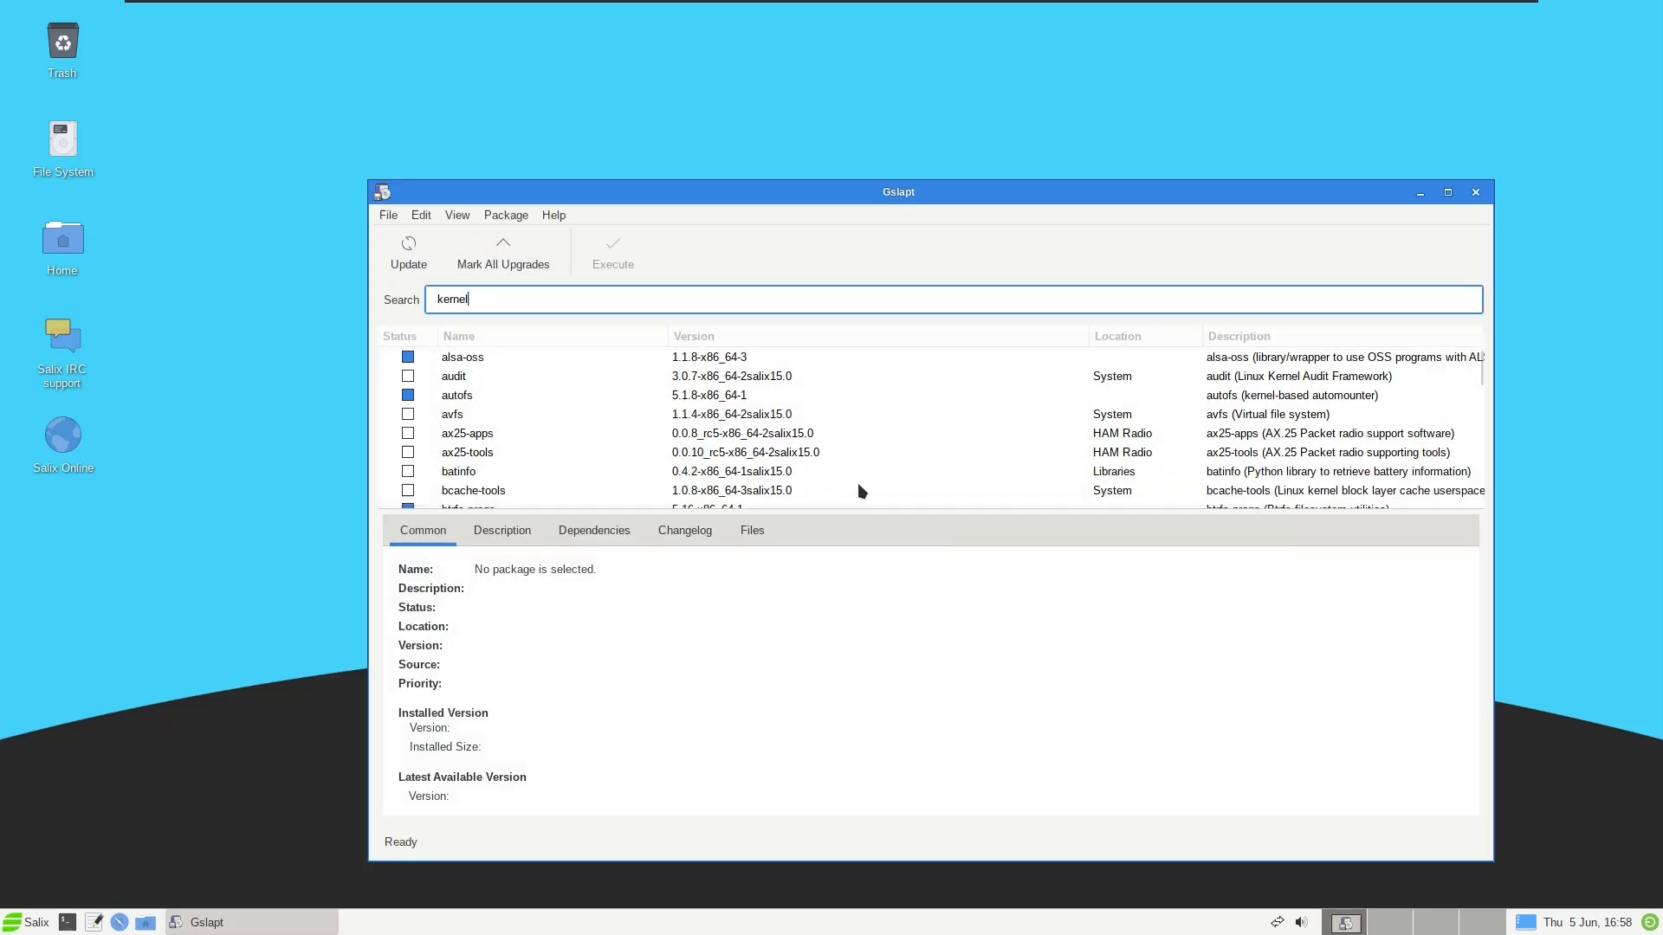
left_click(419, 214)
left_click(498, 258)
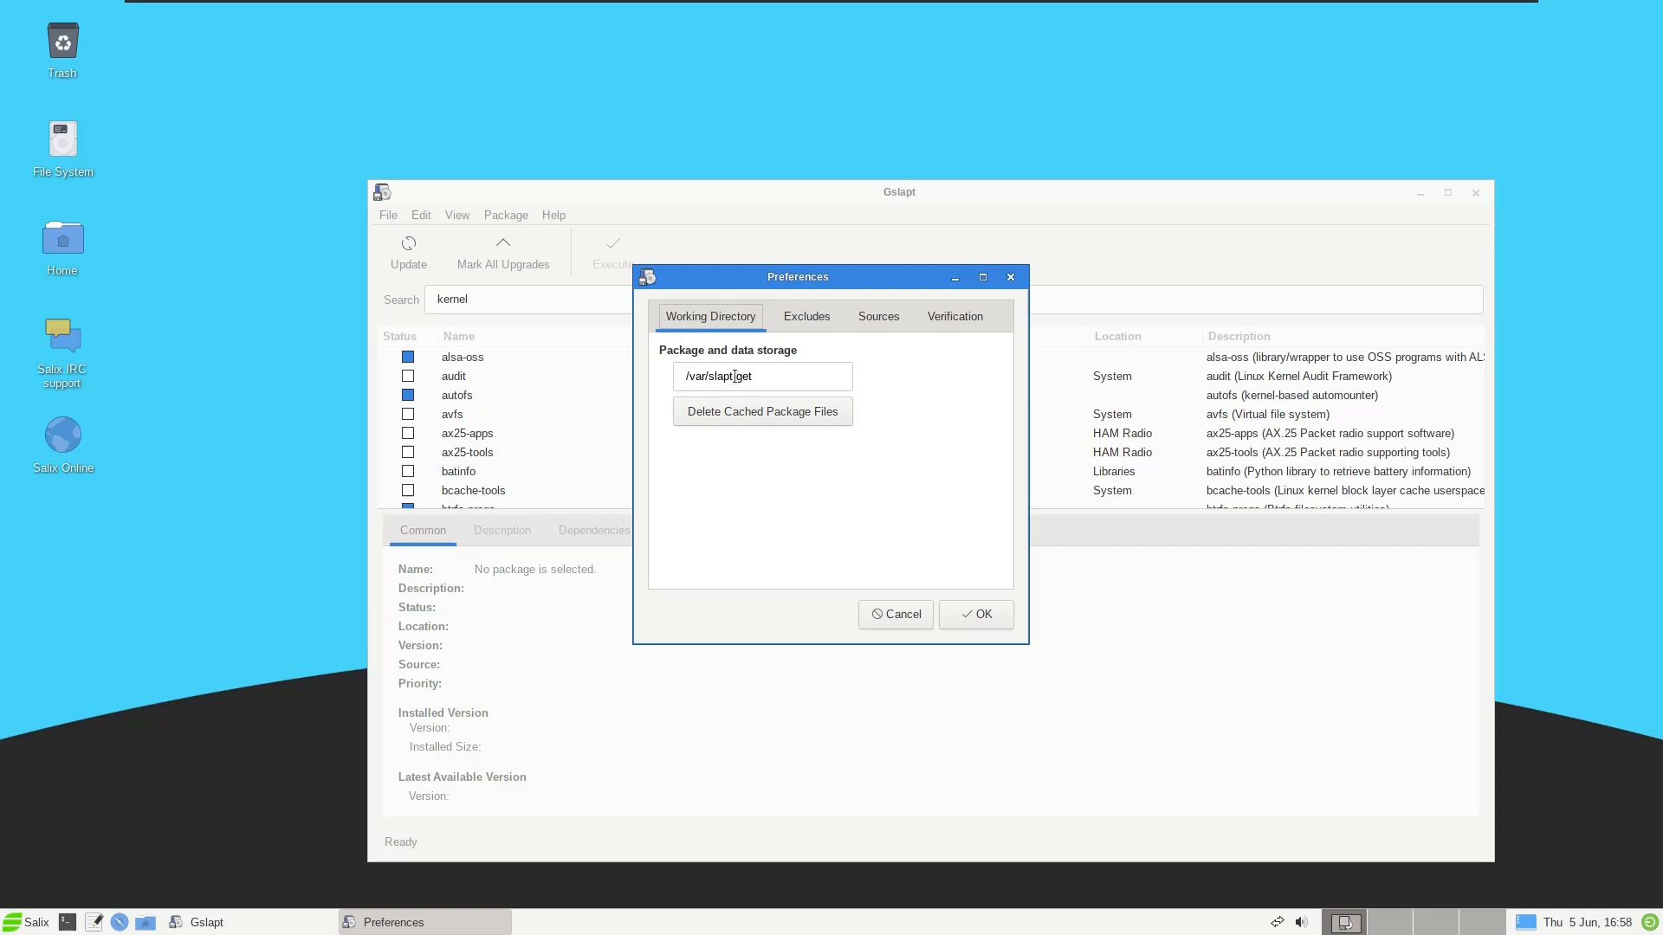
double_click(775, 378)
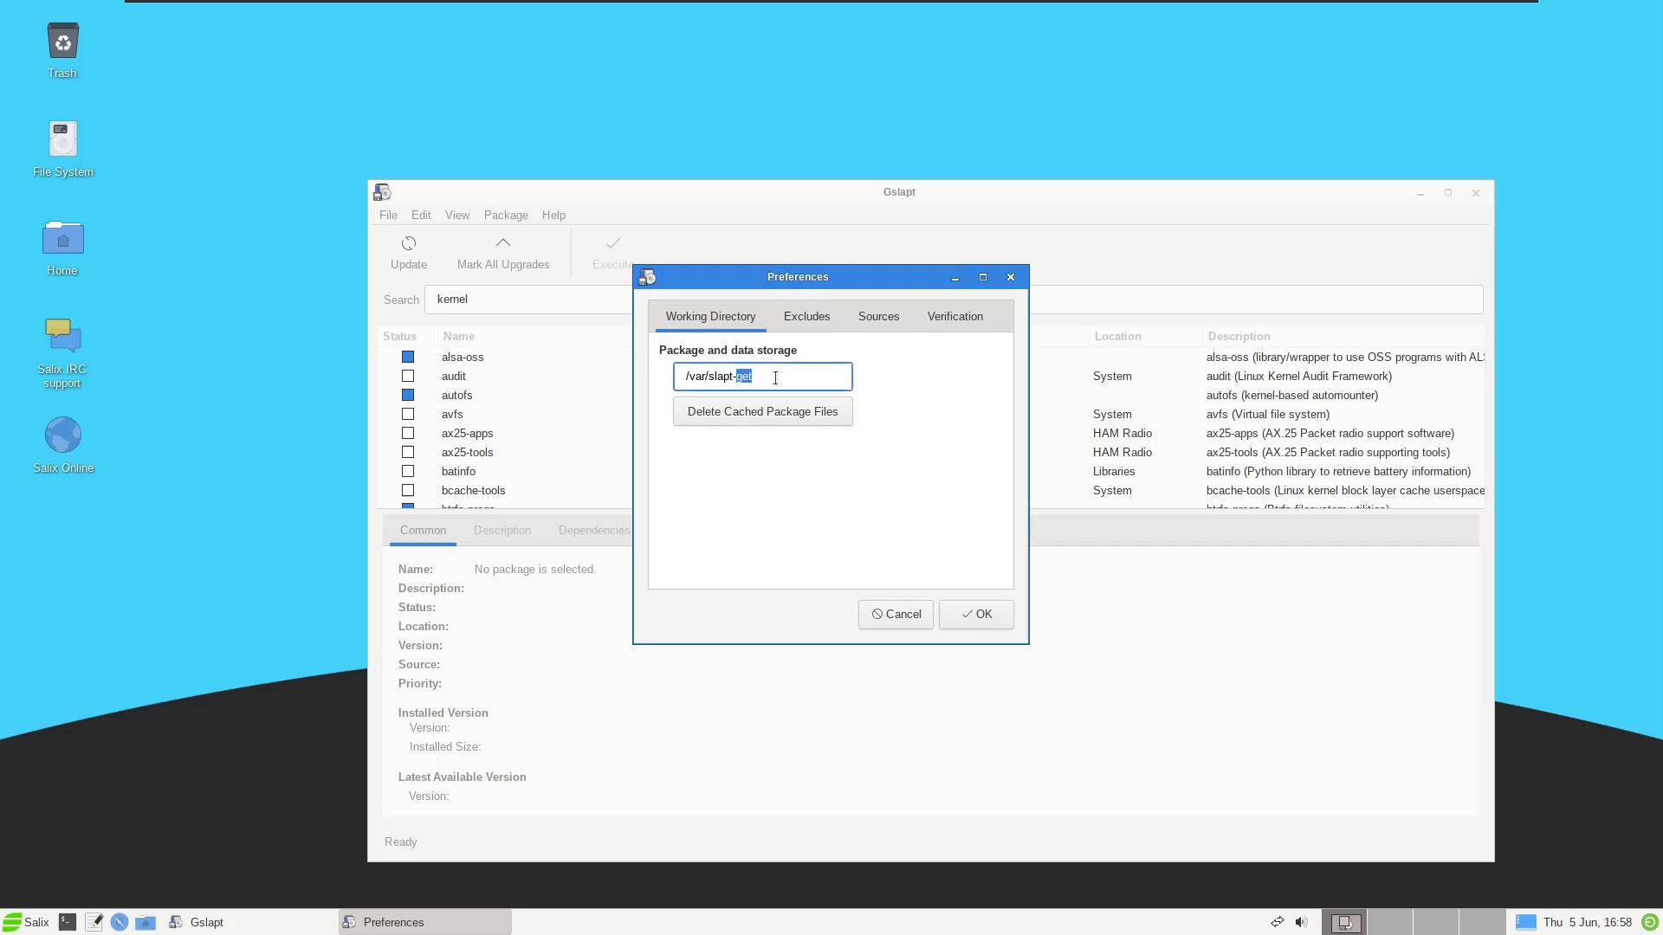
left_click(805, 318)
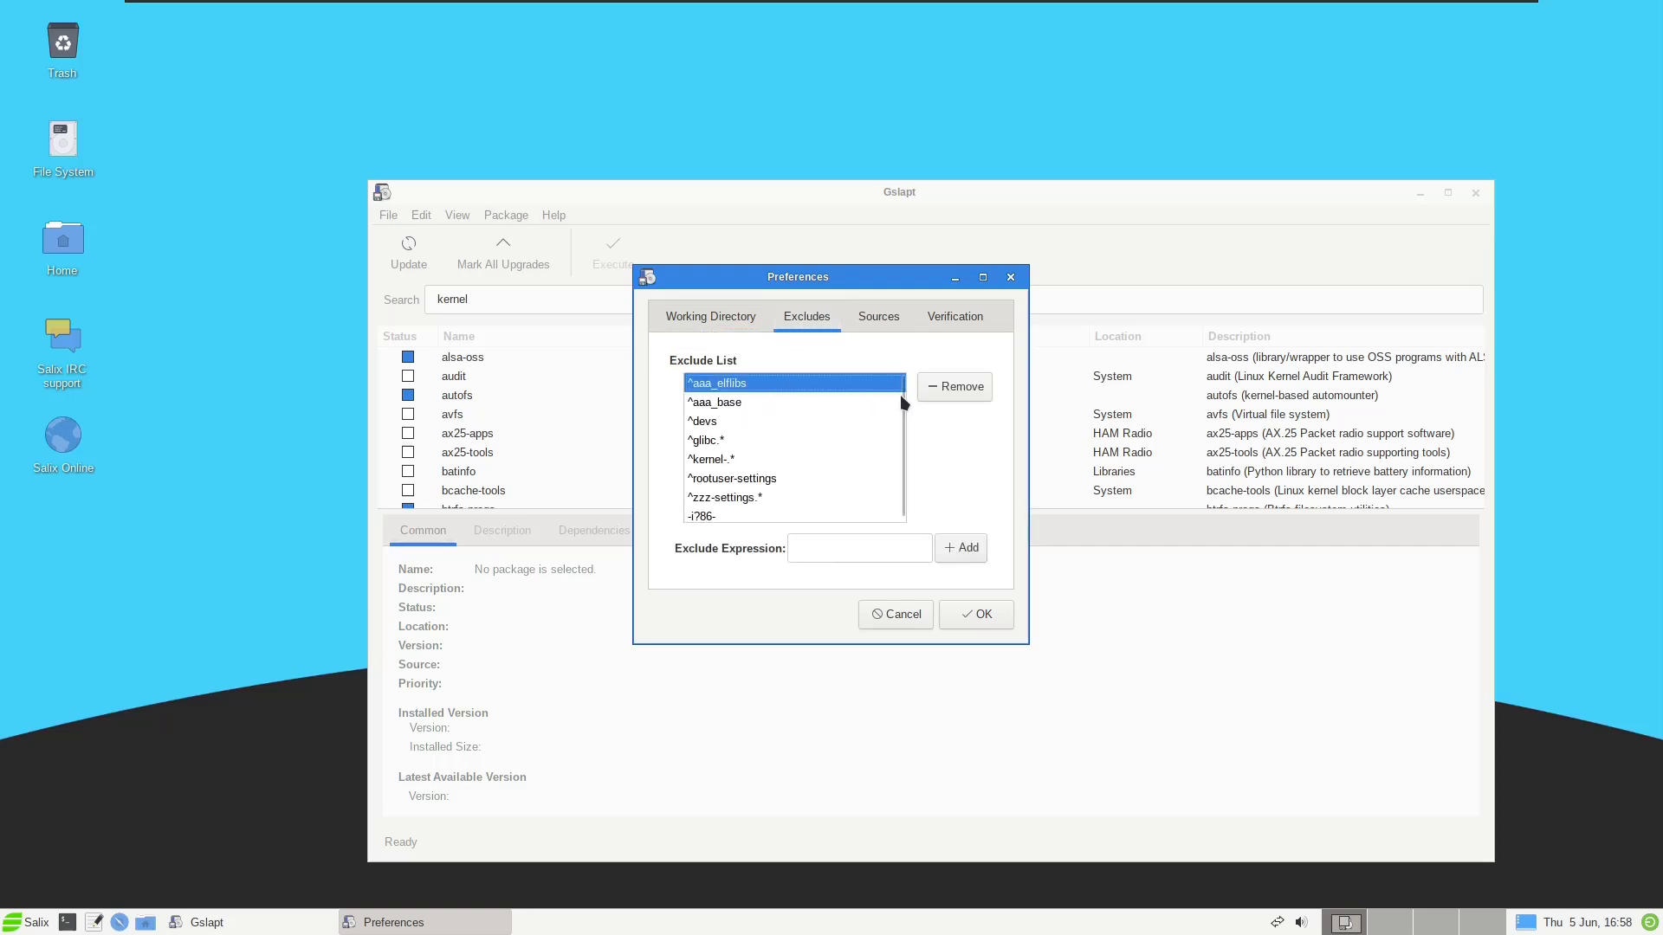
left_click(708, 460)
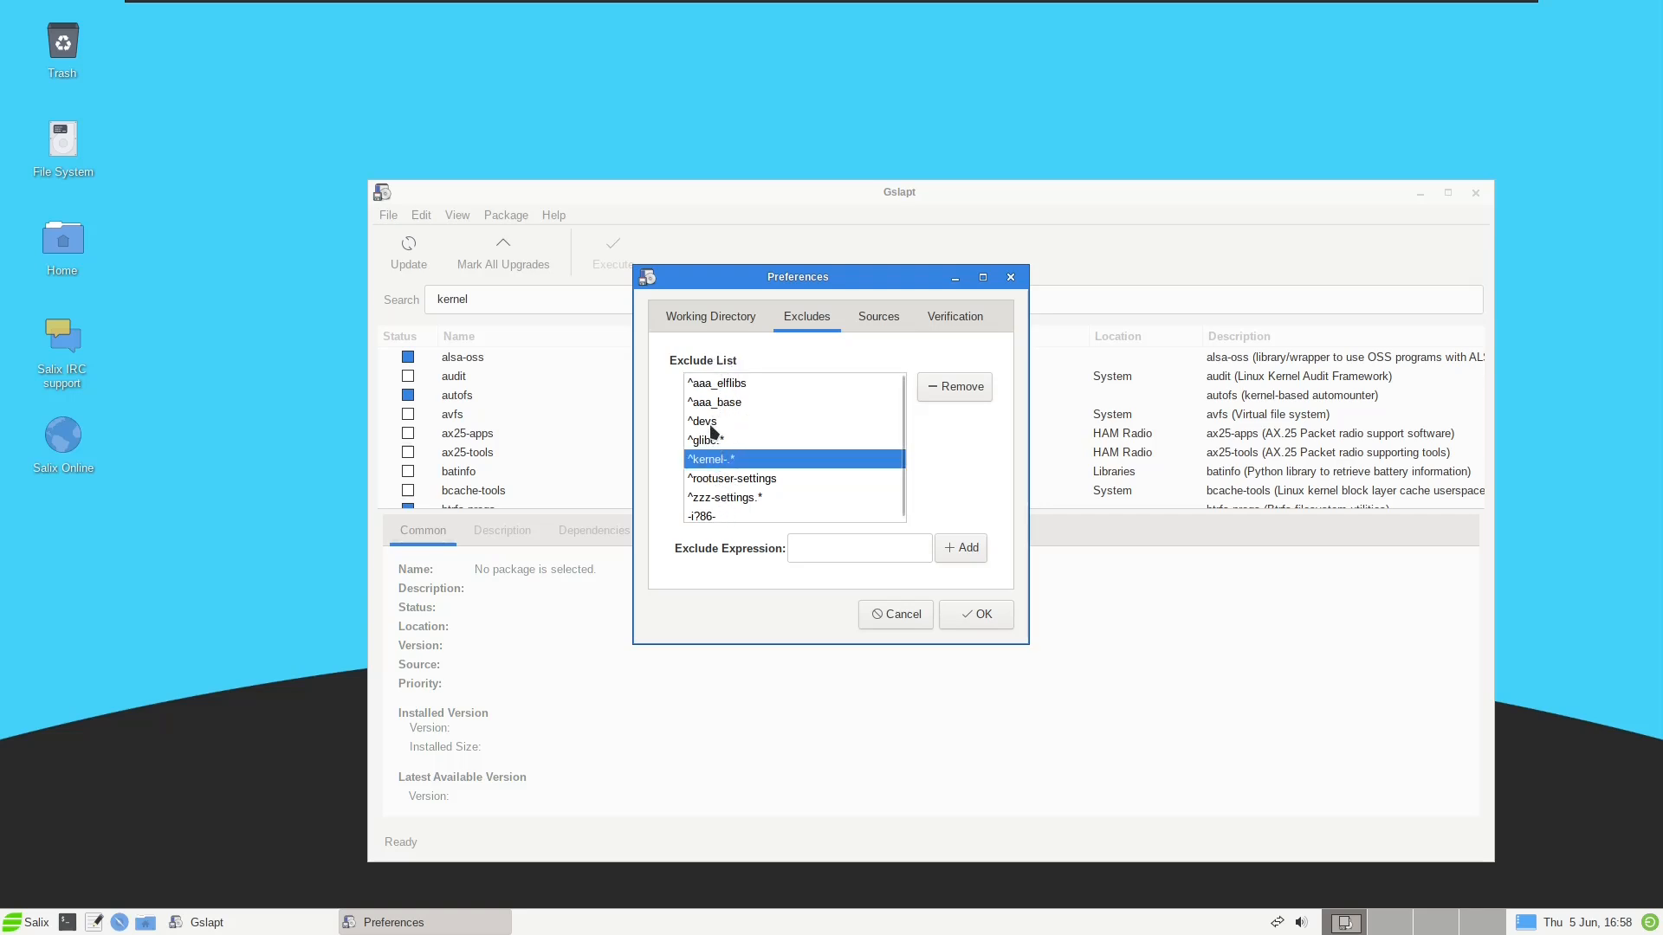
left_click(873, 323)
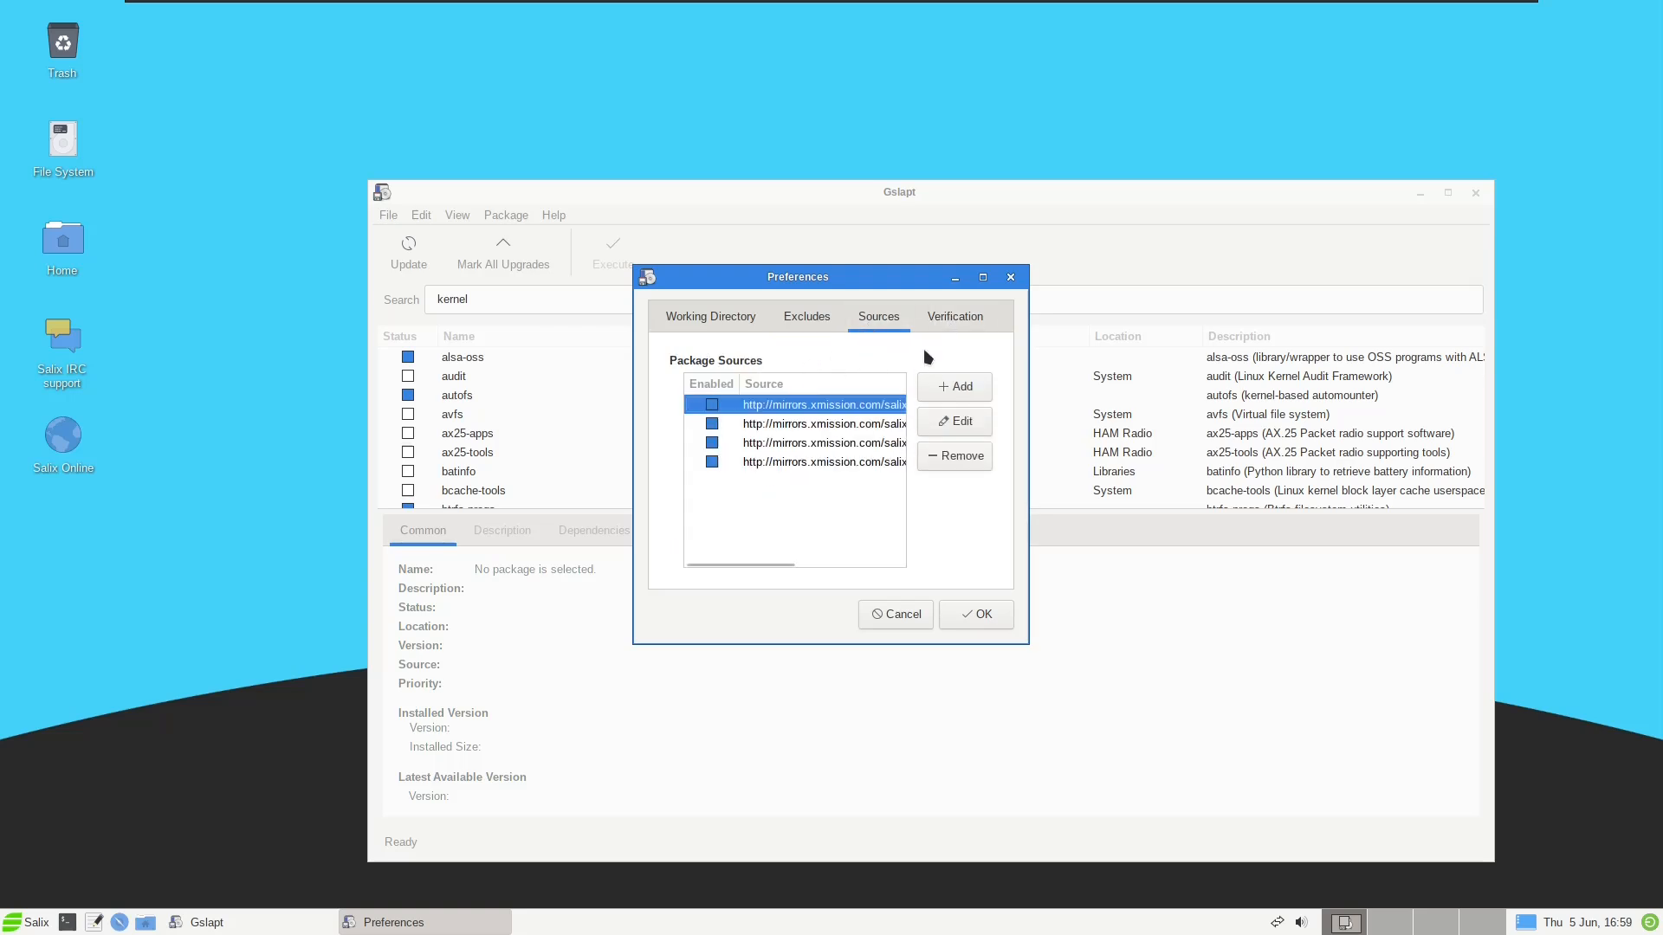
left_click(937, 319)
left_click(762, 319)
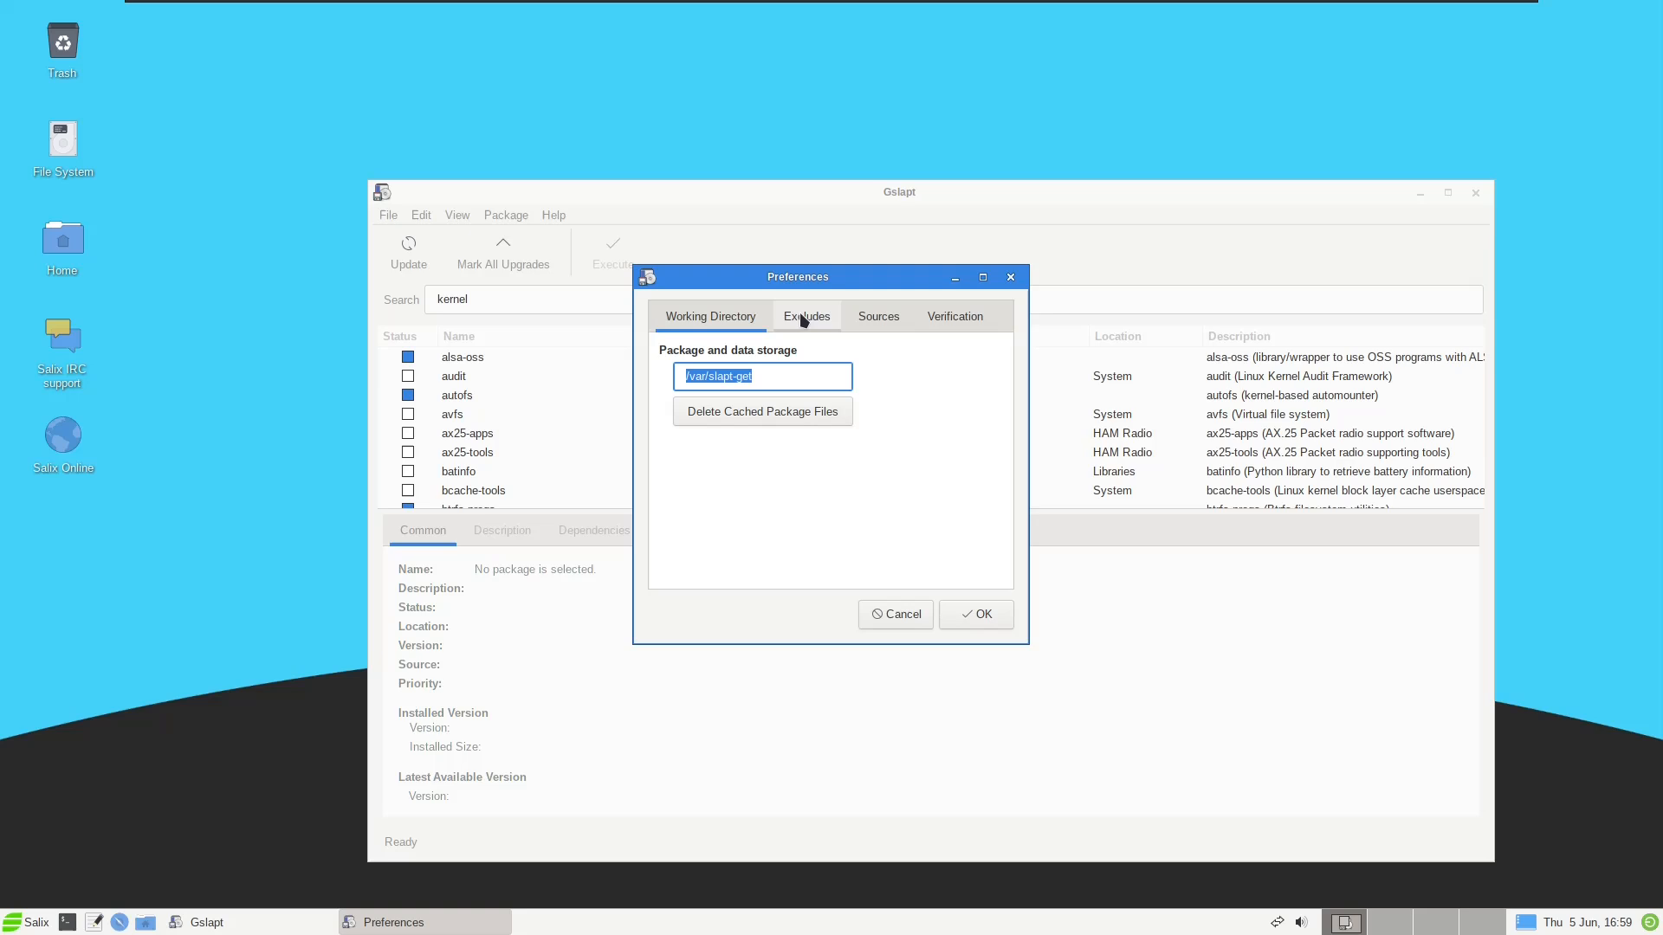
left_click(898, 612)
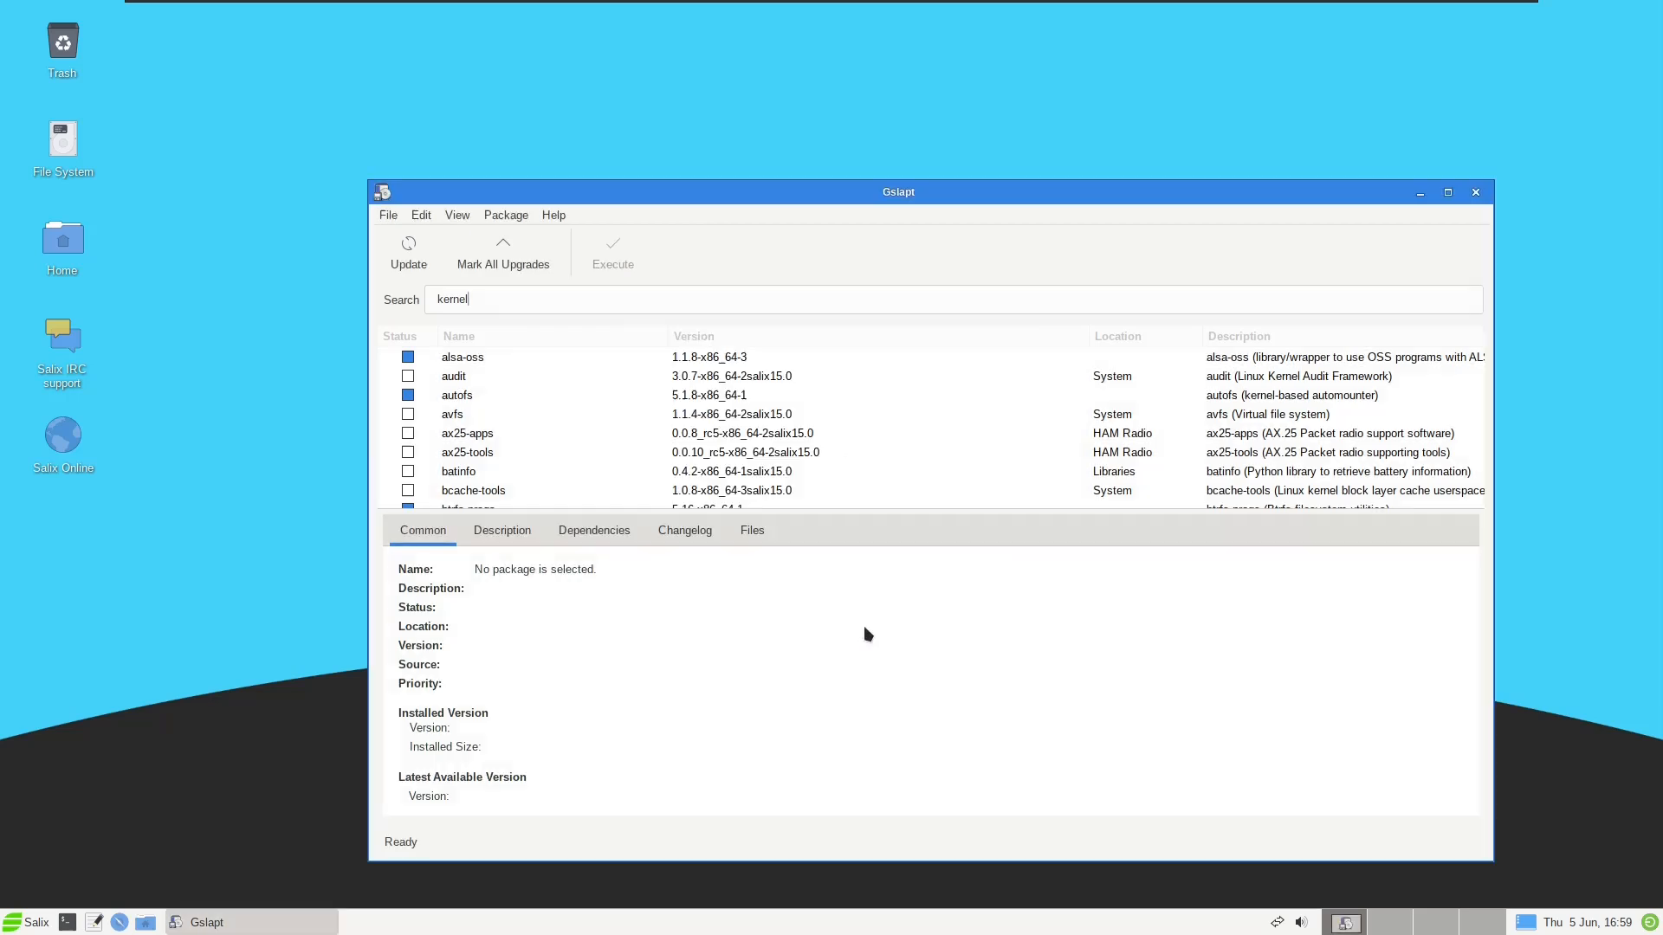
left_click(66, 922)
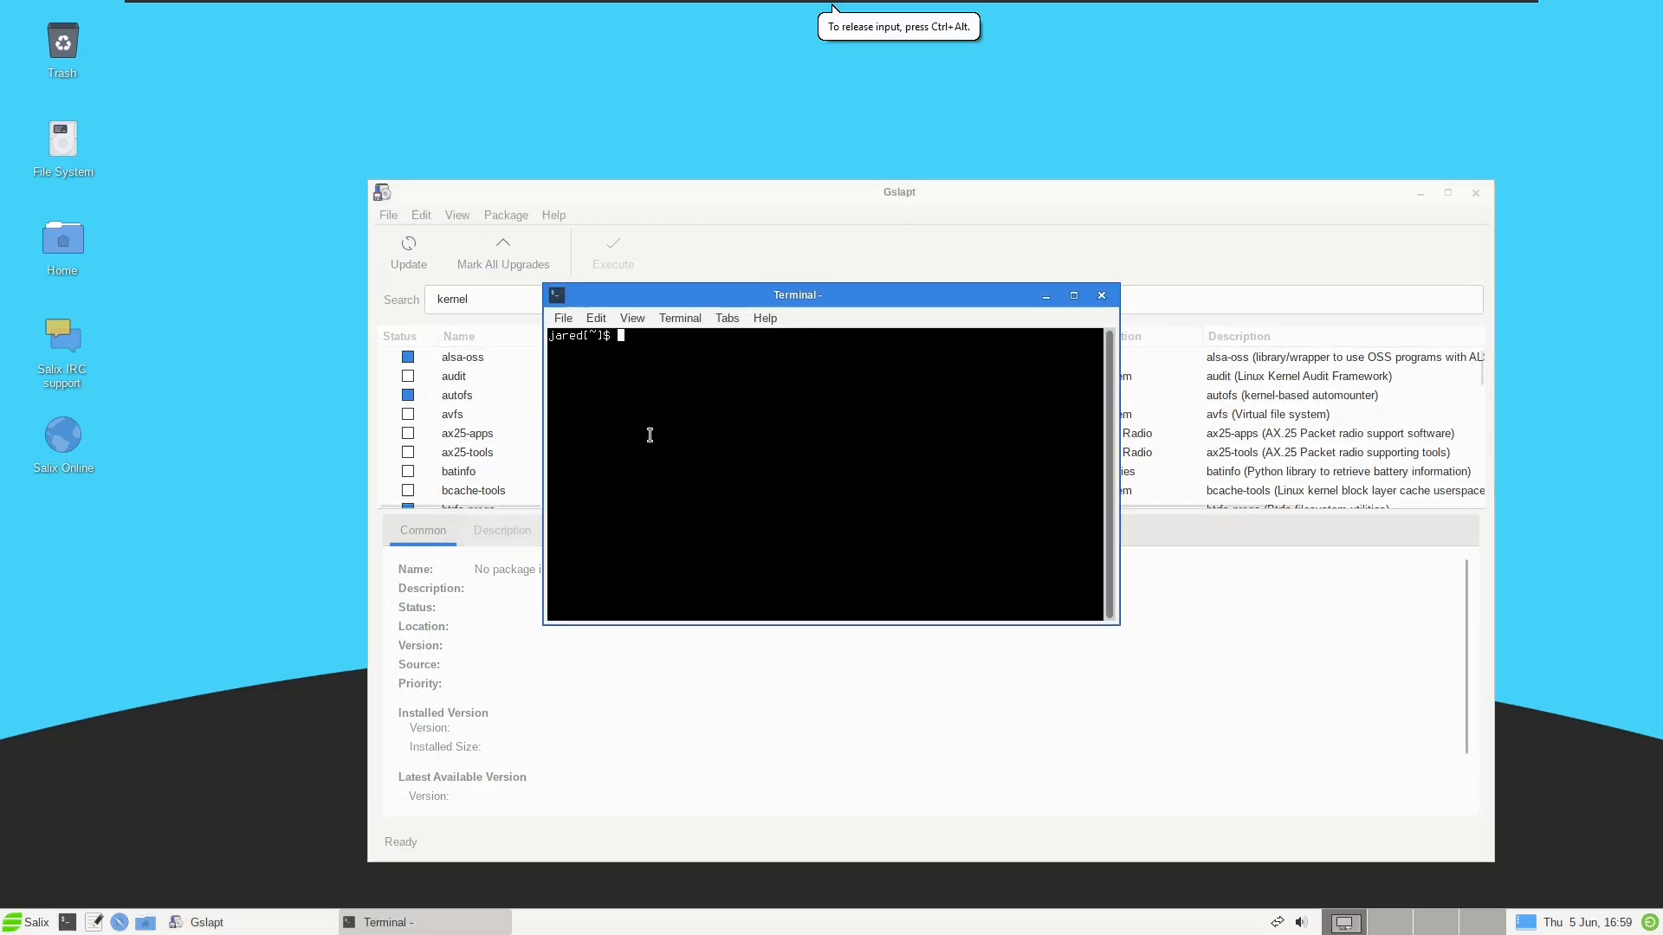
type("slap")
key("Tab")
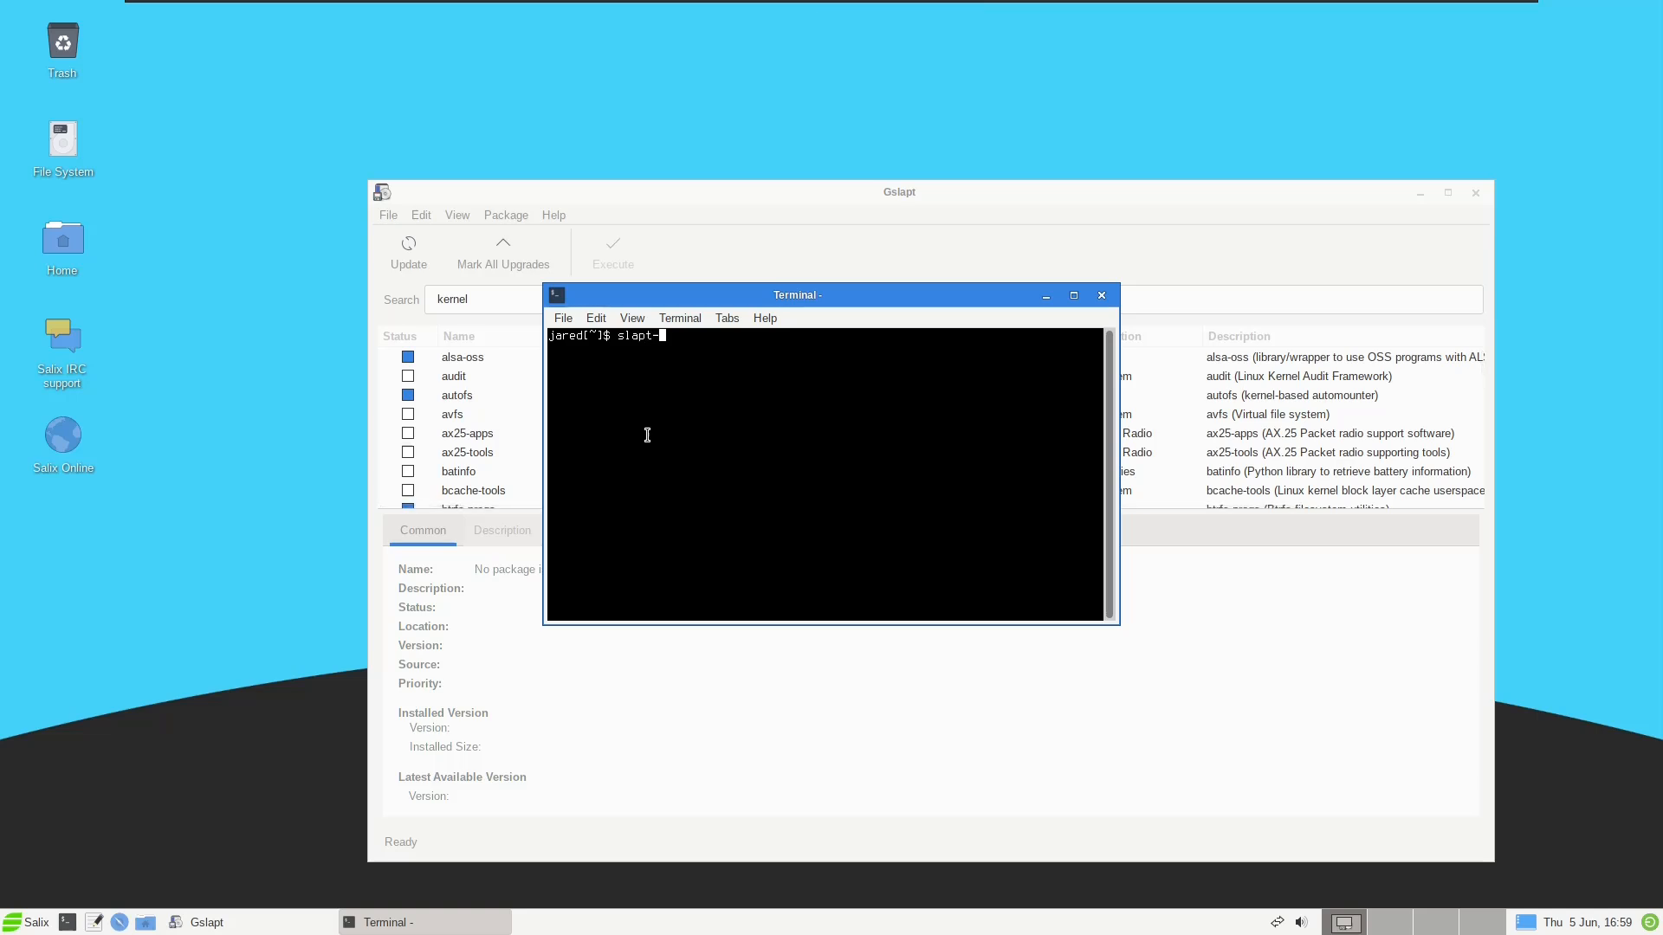
key("Tab")
type("get ")
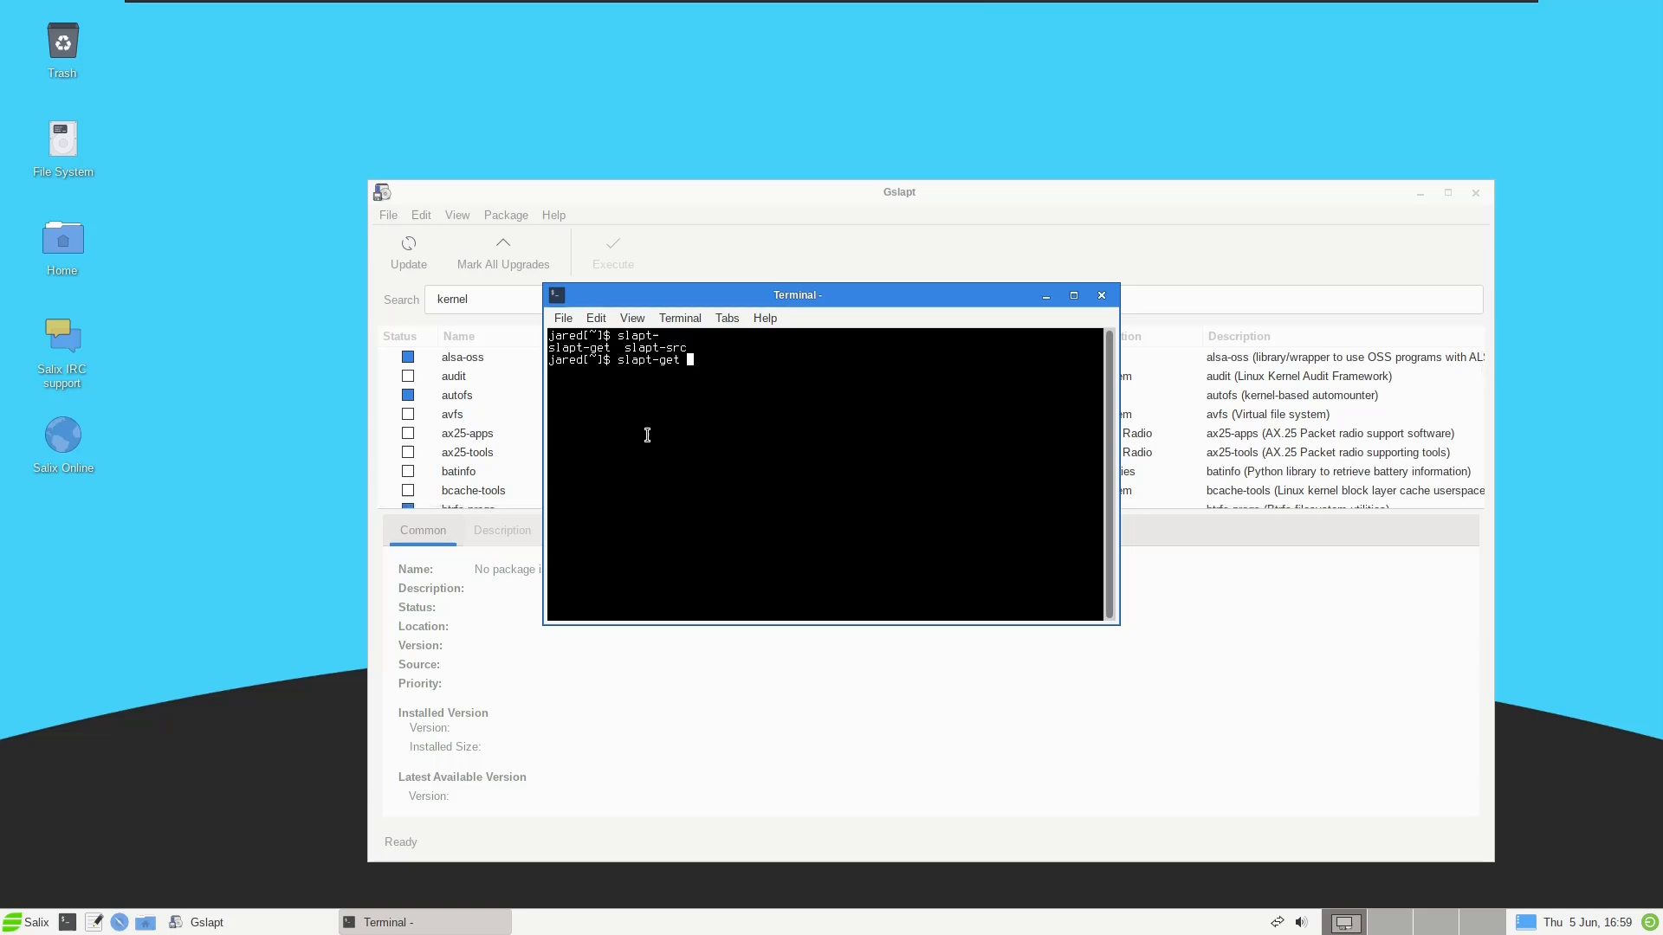
type("--help")
key("Return")
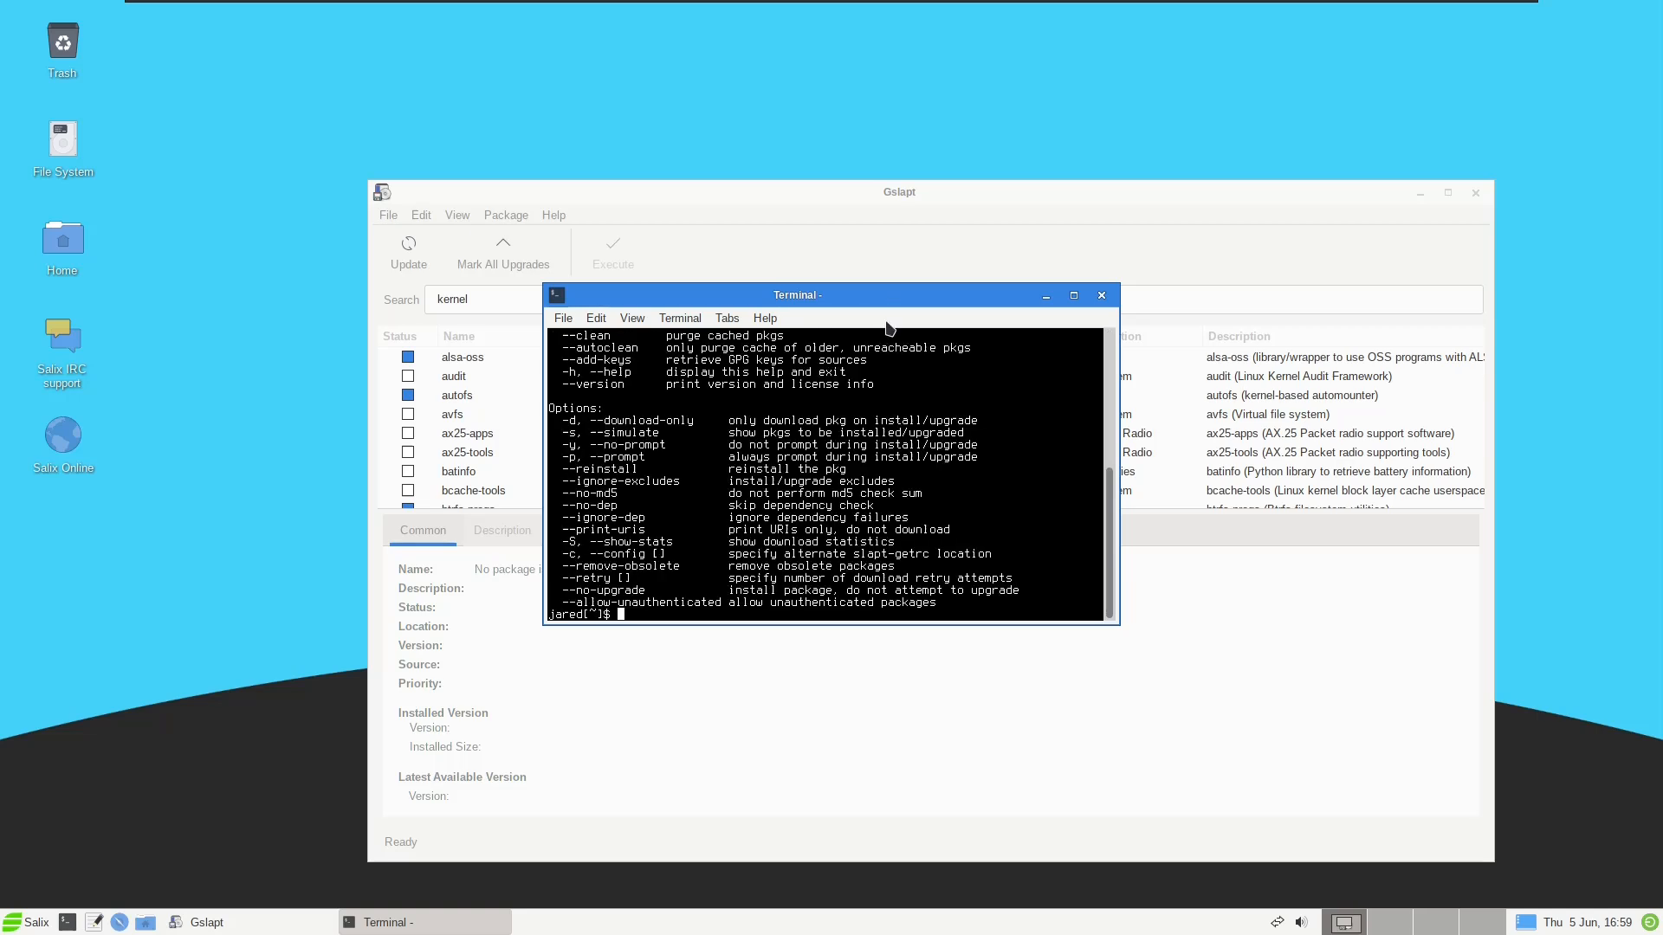
left_click(1074, 295)
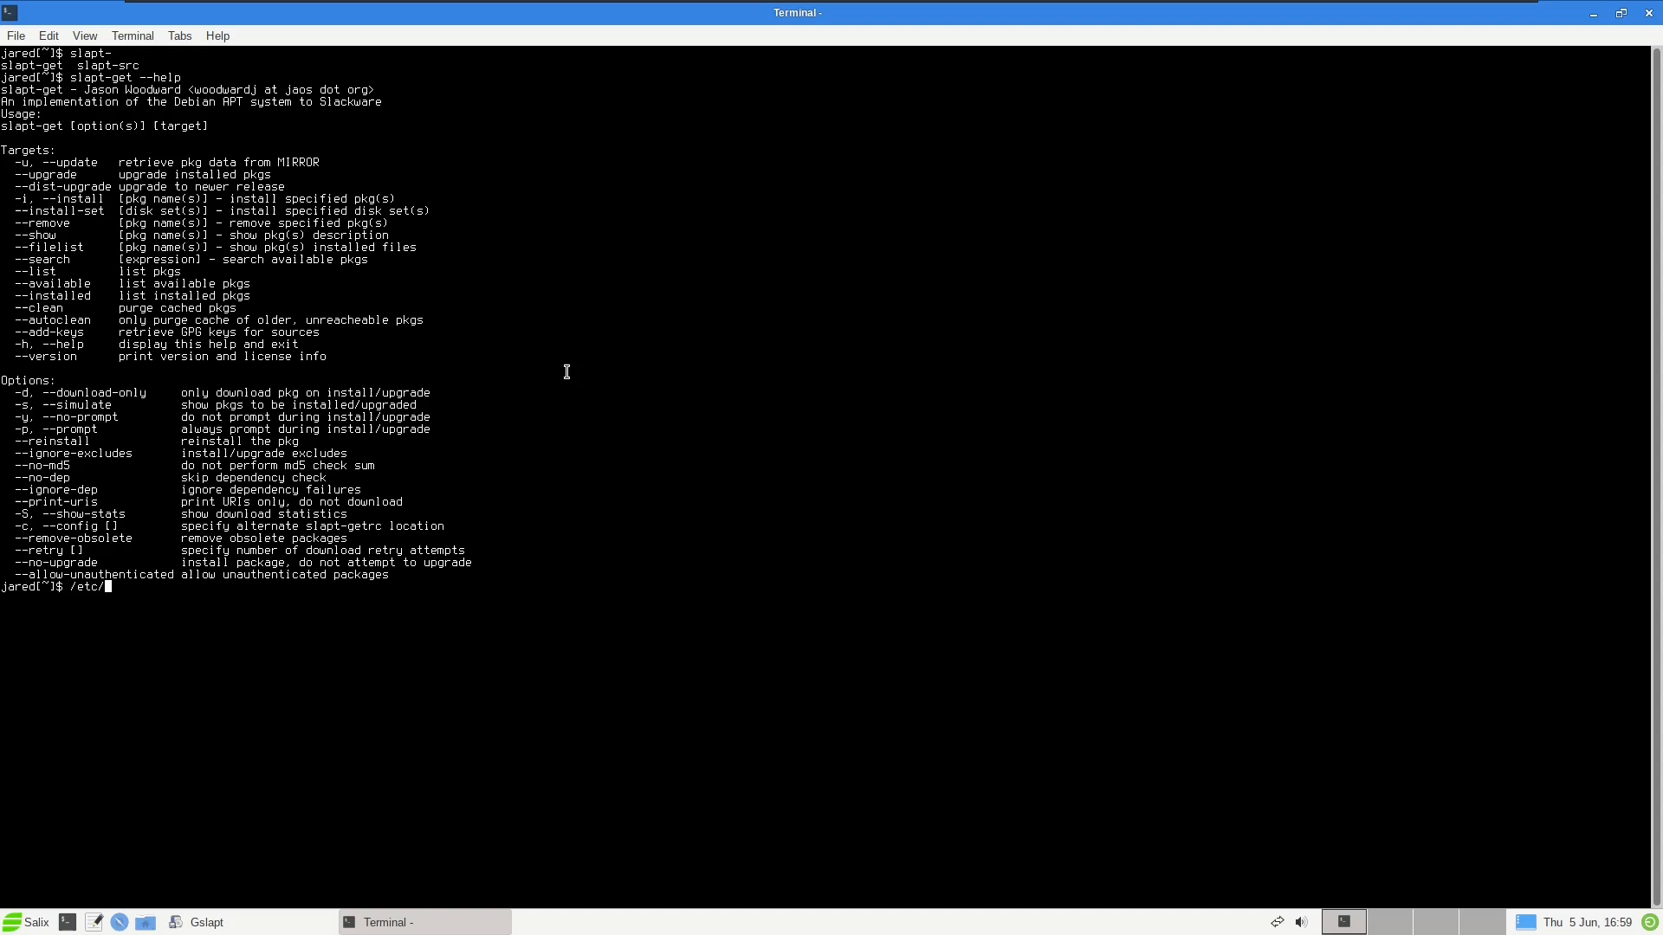
type("p")
key("Tab")
type("cd")
key("Return")
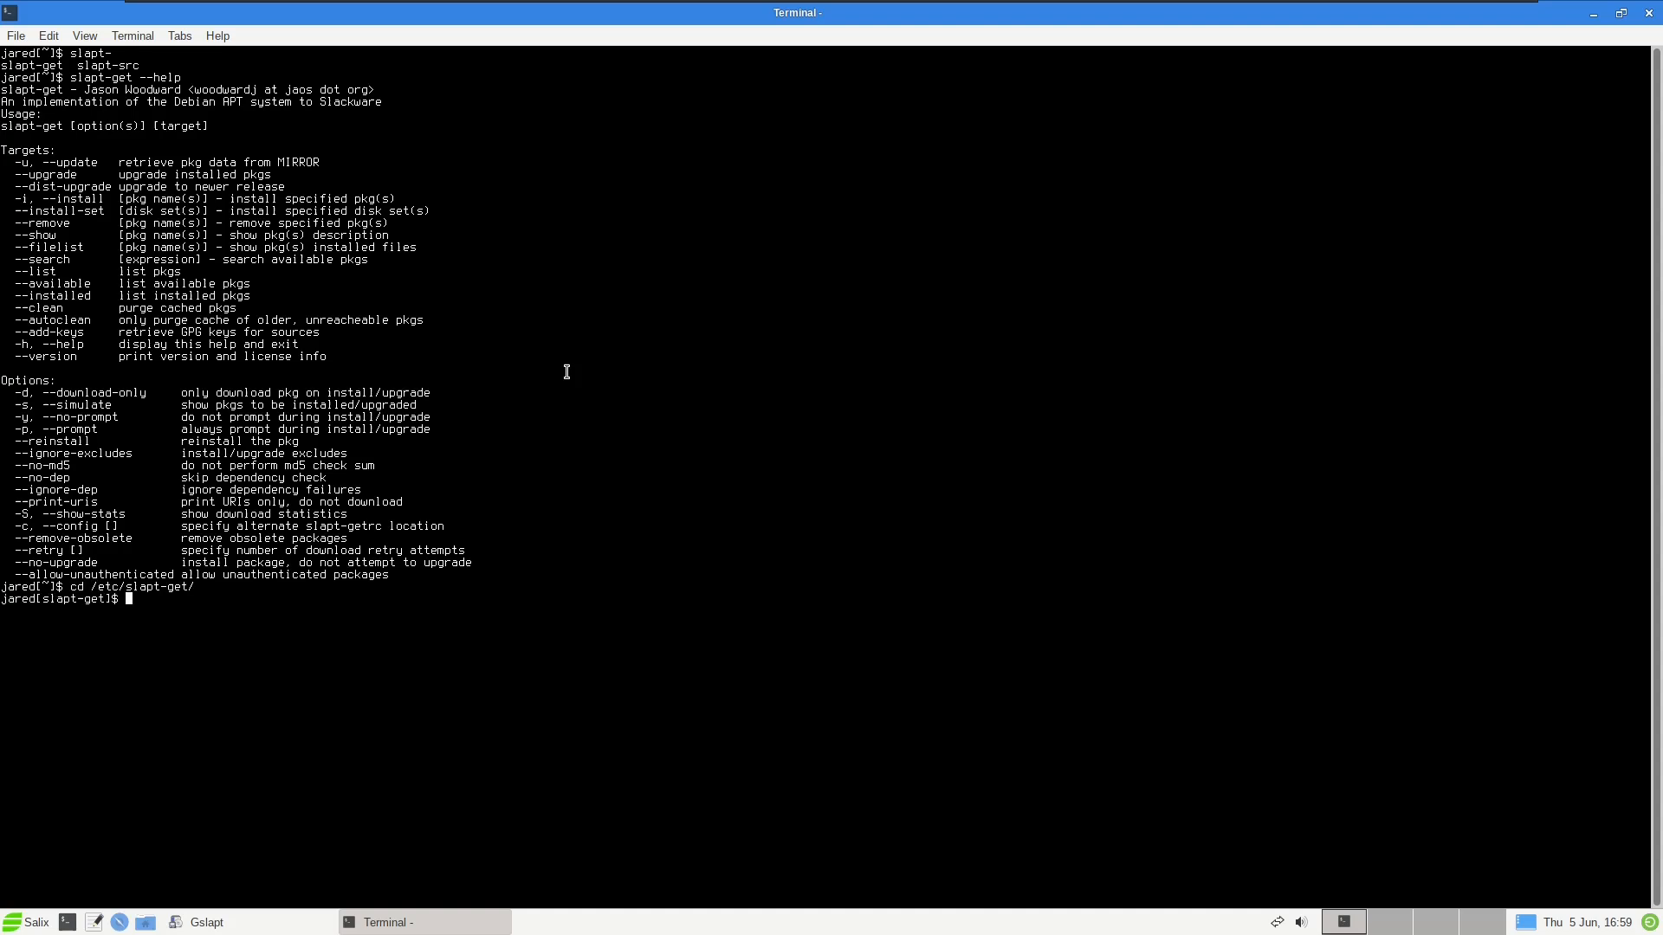
type("ls")
key("Return")
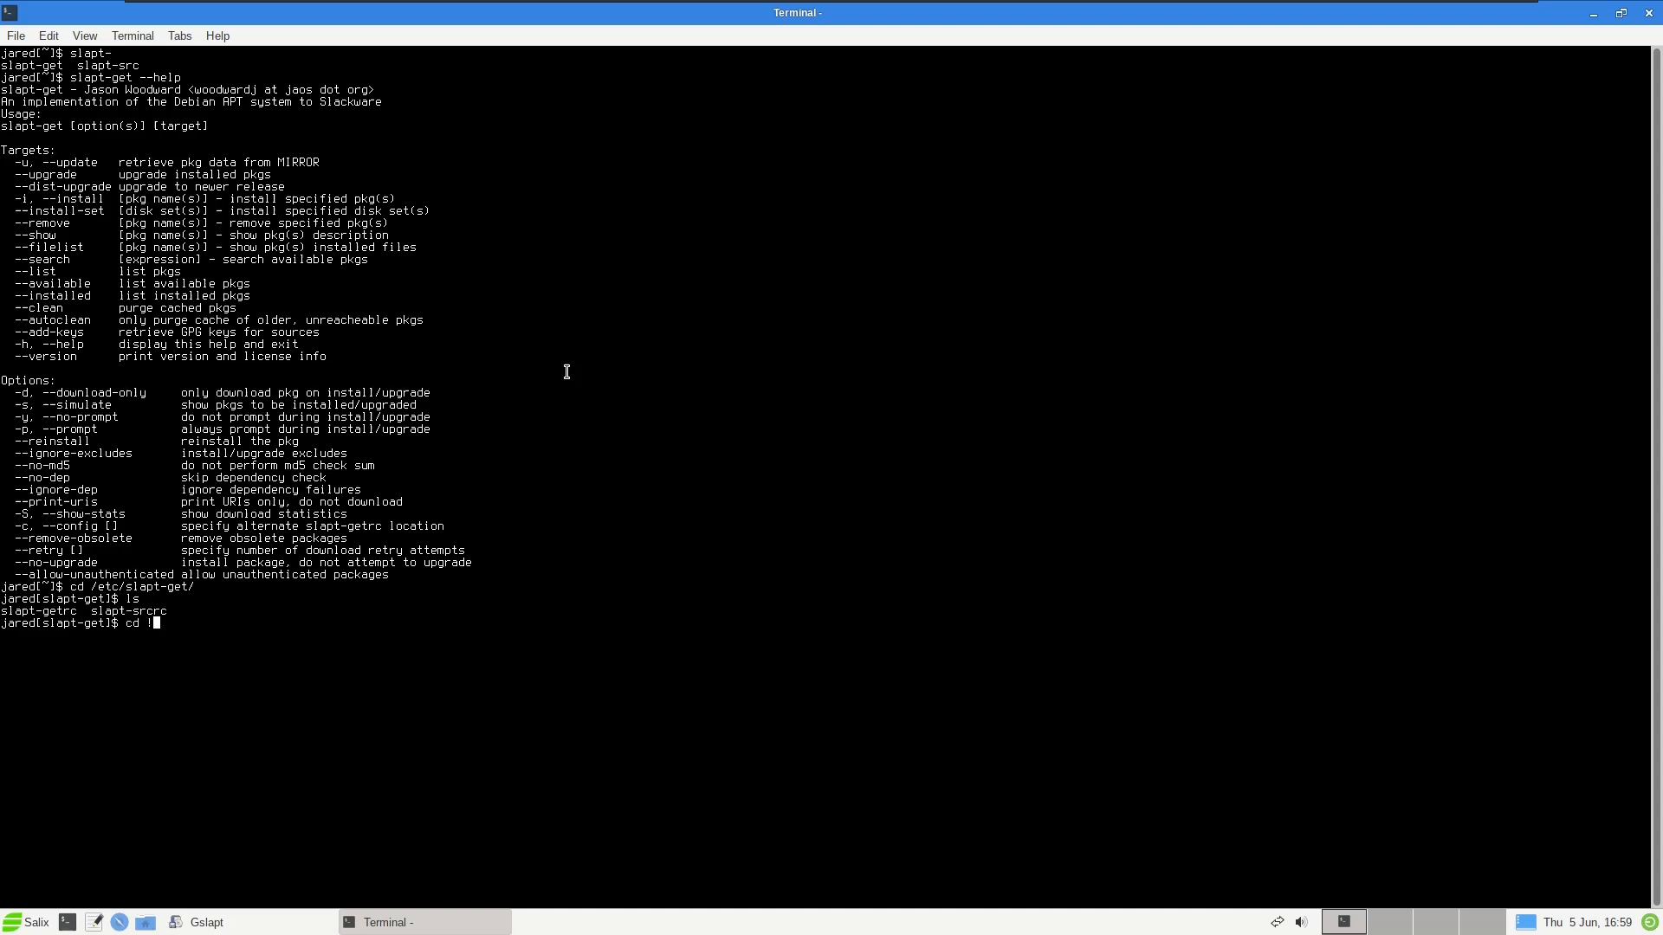
type("cd ~")
key("Return")
type("clear")
key("Return")
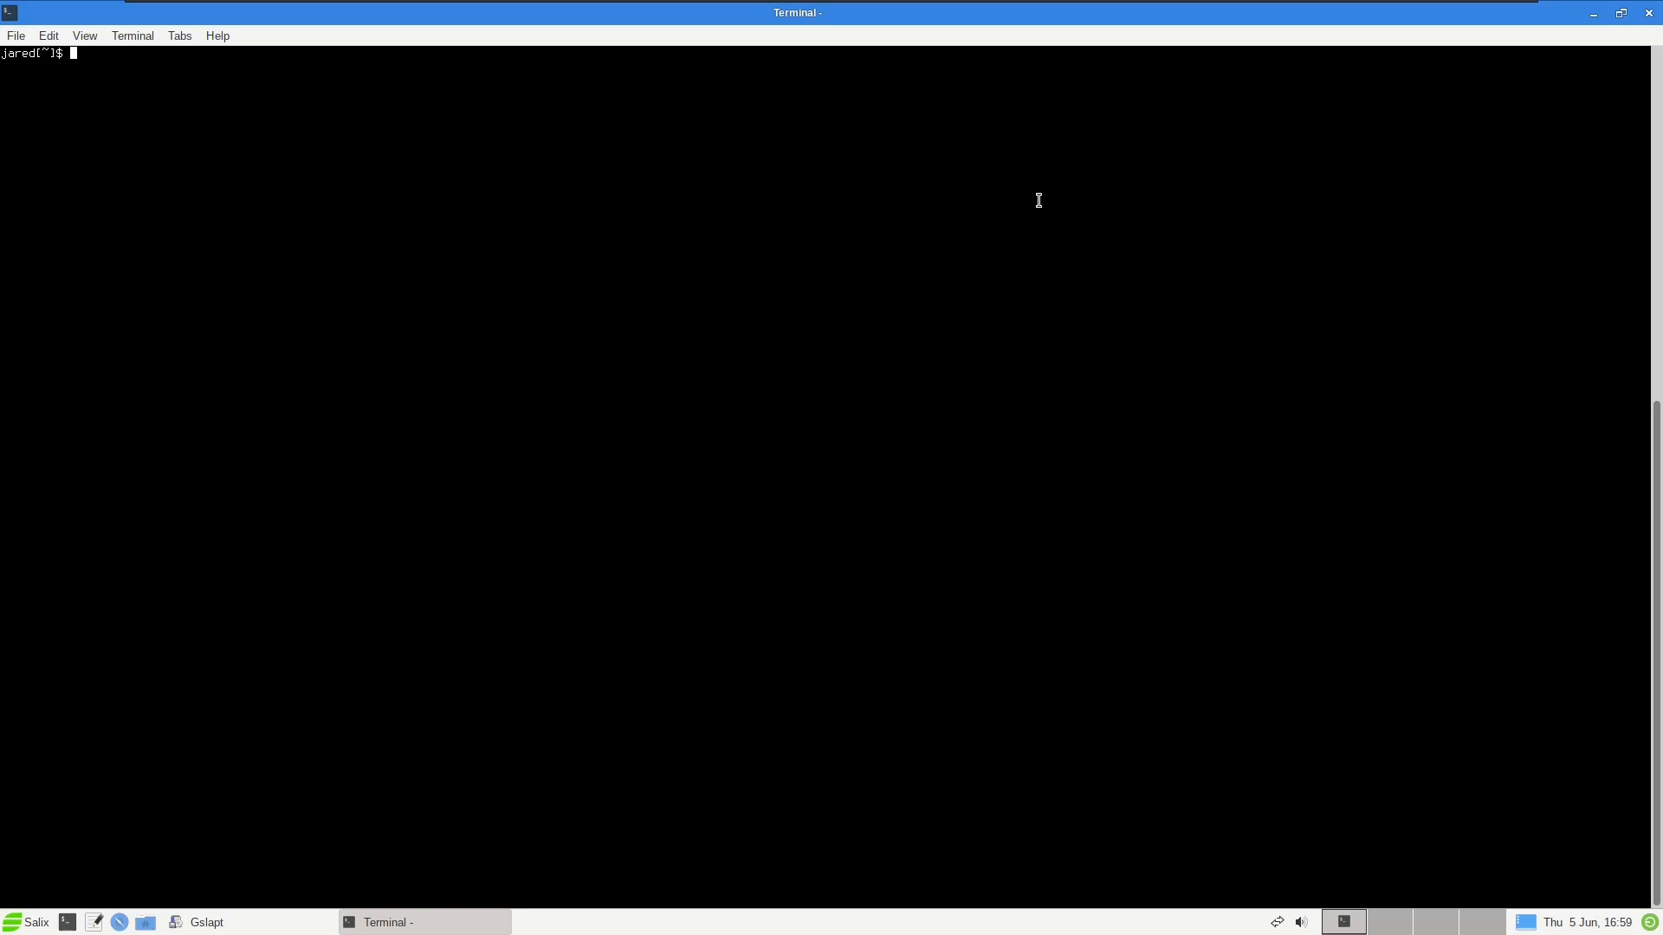
left_click(1620, 12)
left_click(1100, 296)
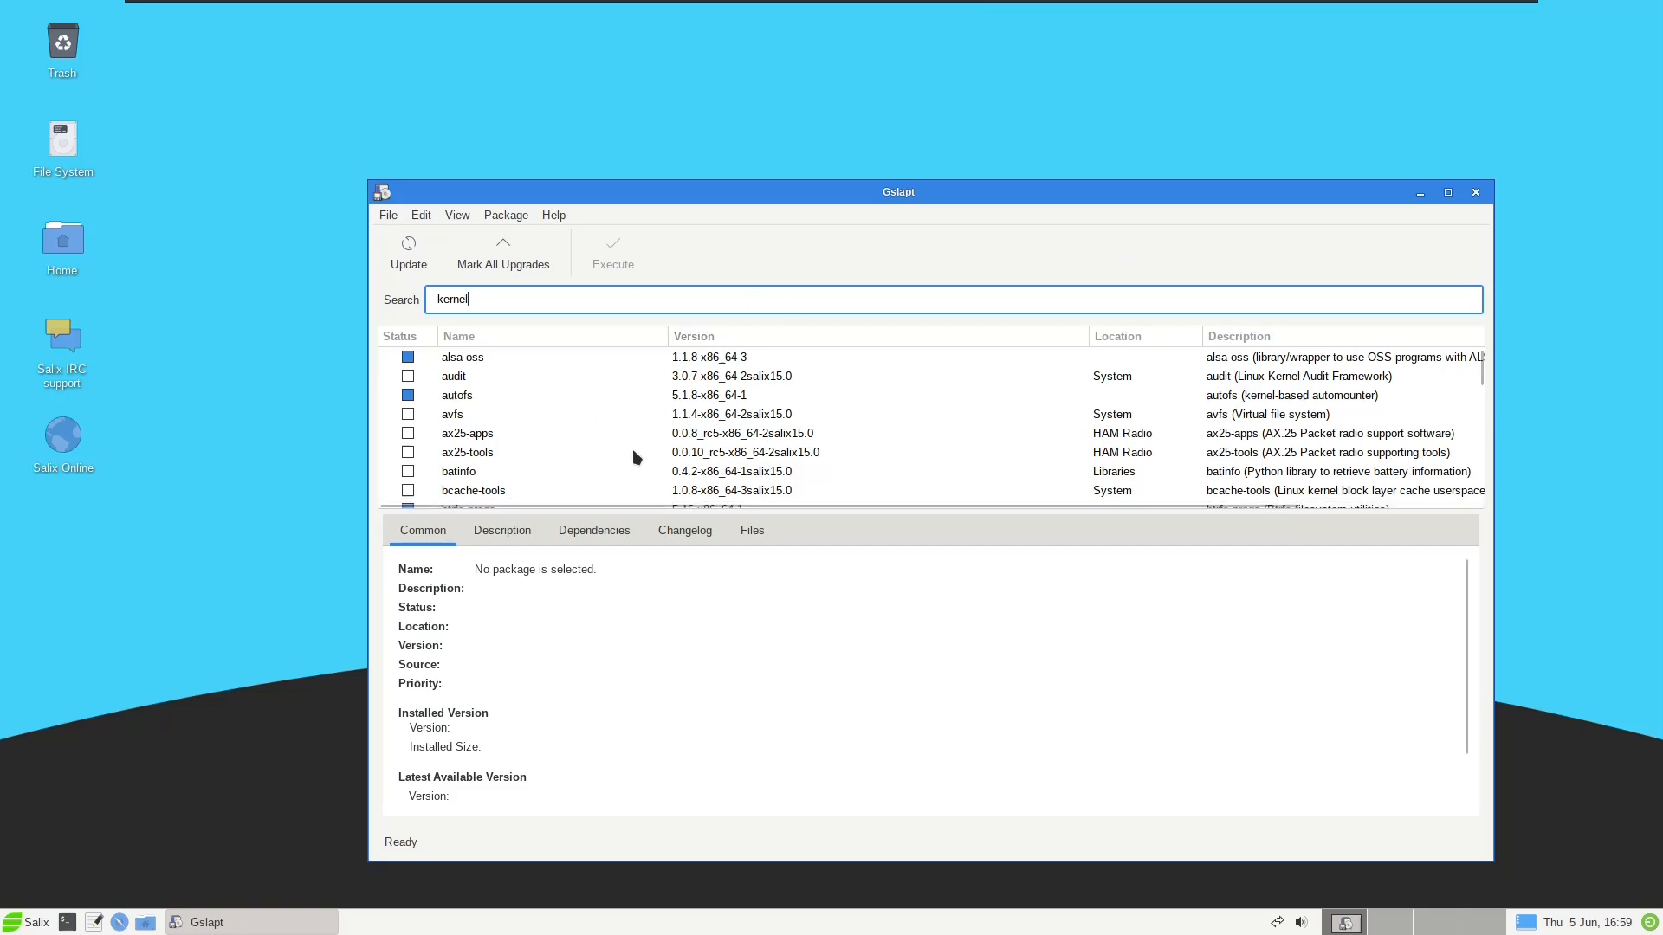
Step: Review the Excludes tab in Gslapt's Preferences, then close the dialog
left_click(557, 216)
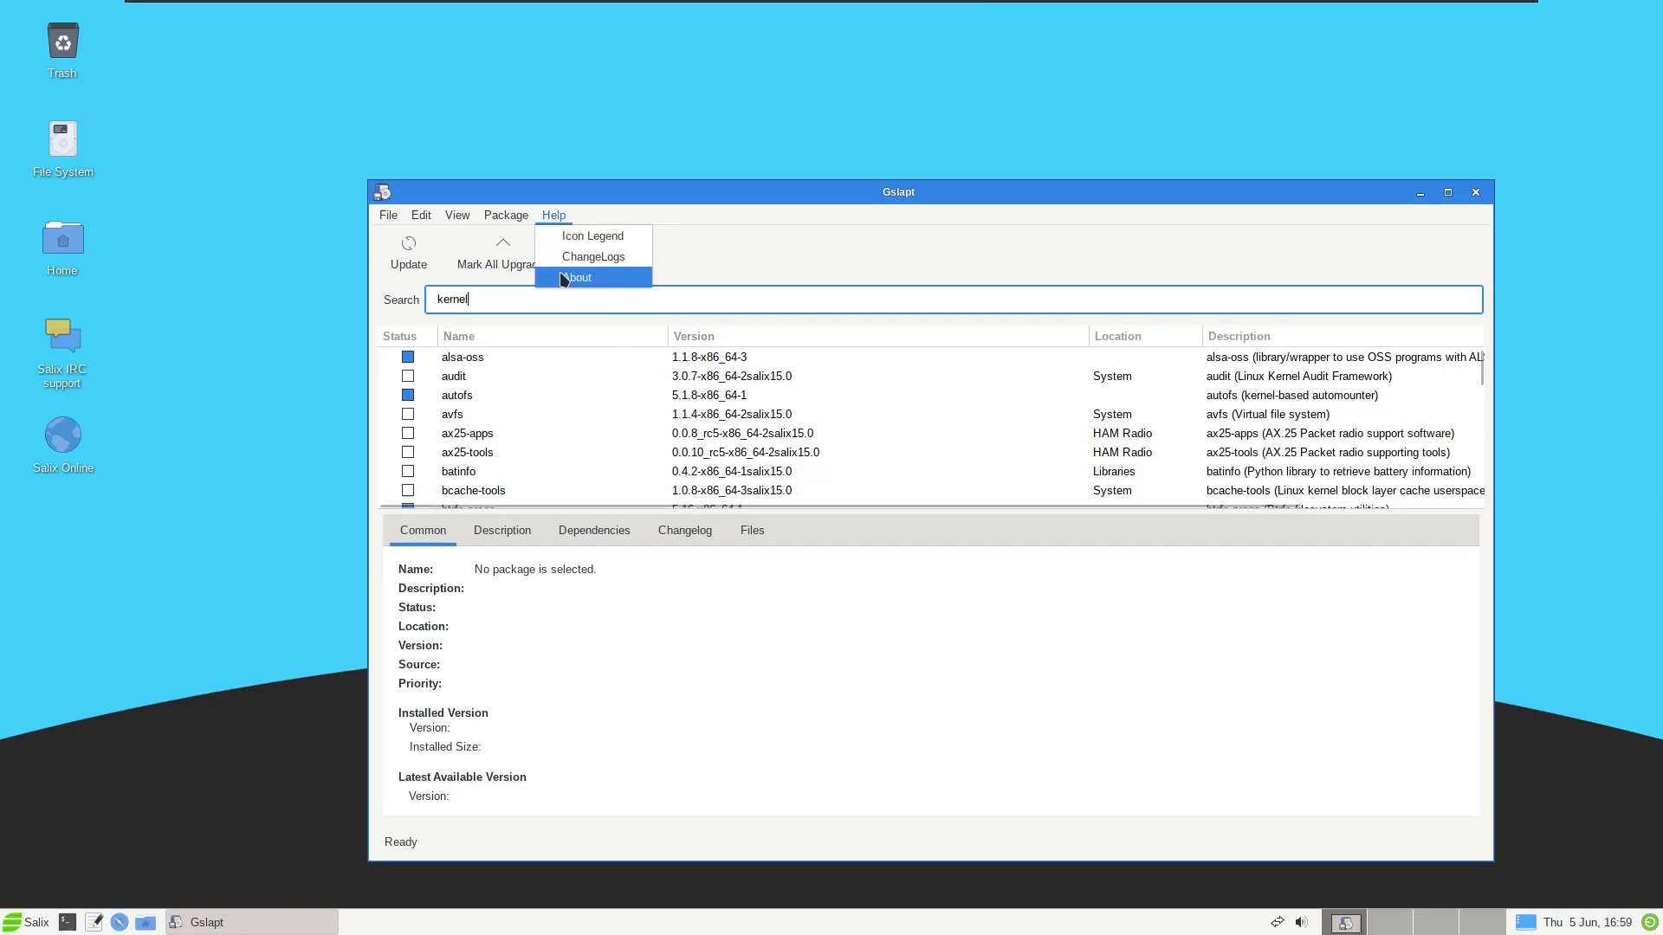
mouse_move(387, 217)
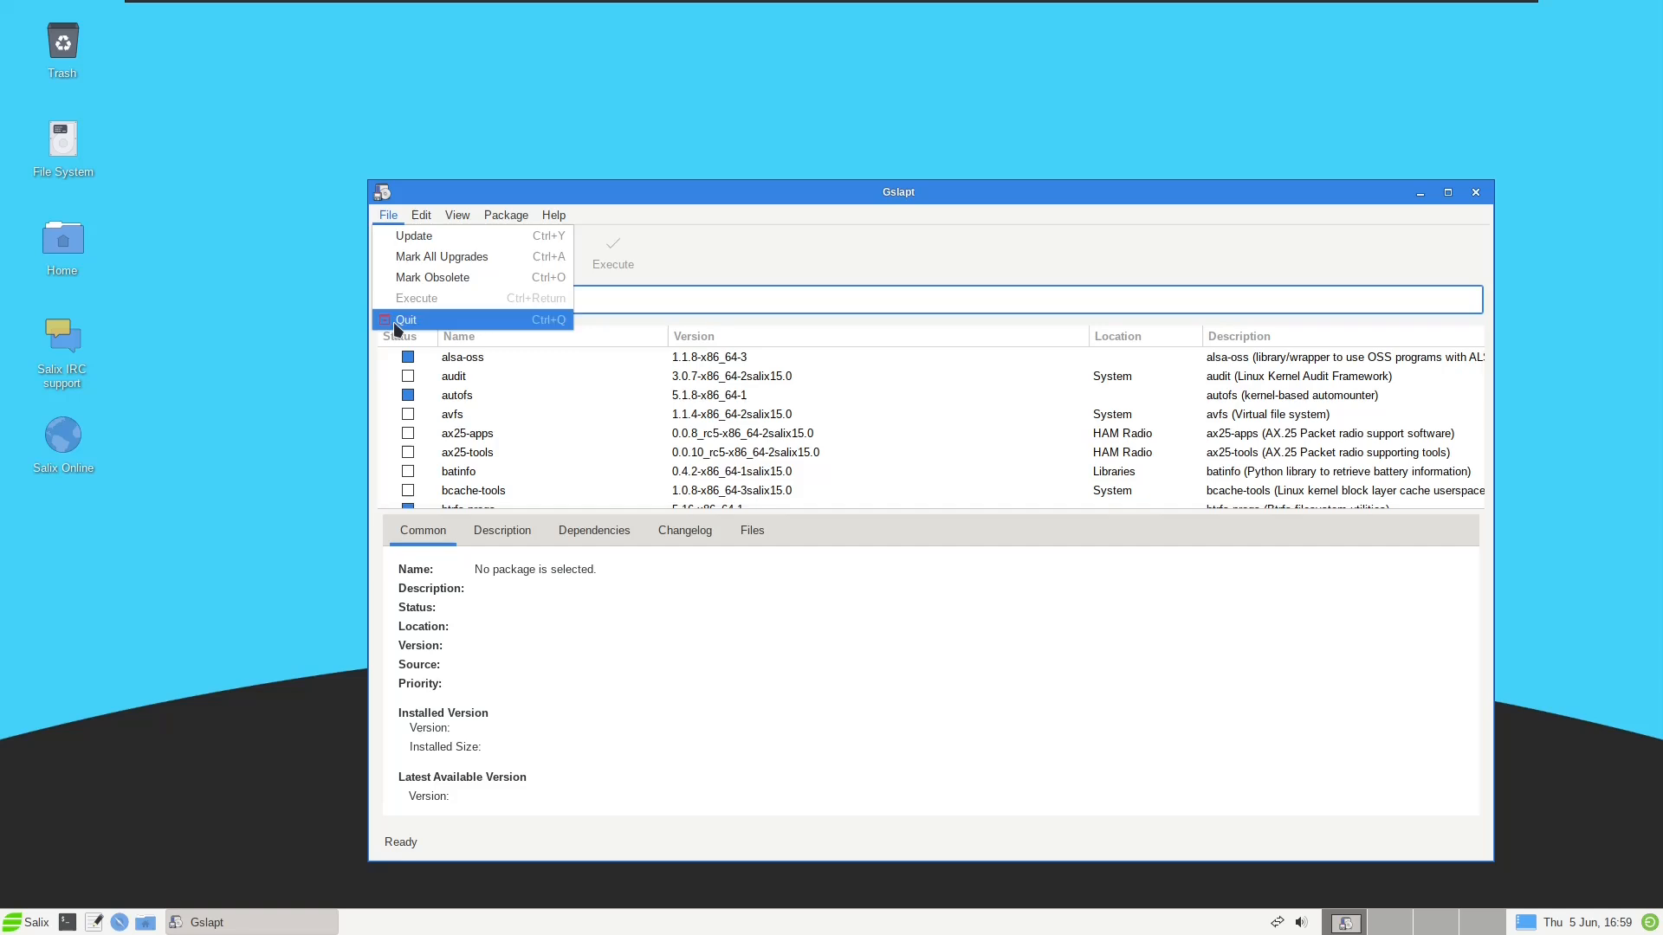
left_click(461, 257)
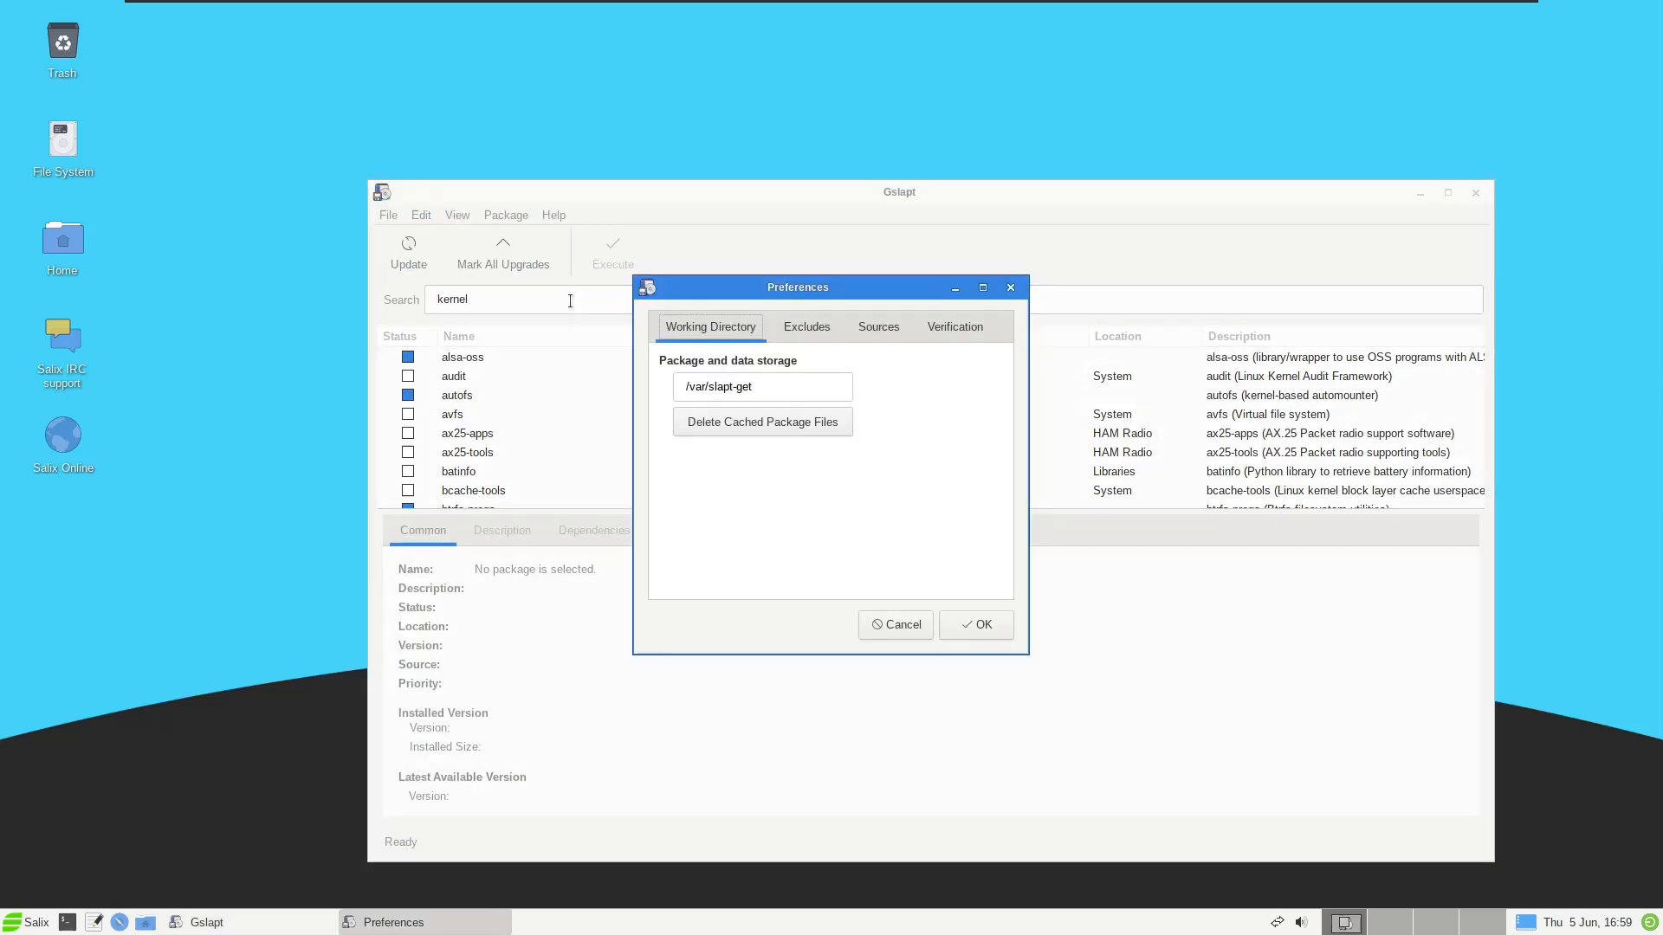
left_click(792, 334)
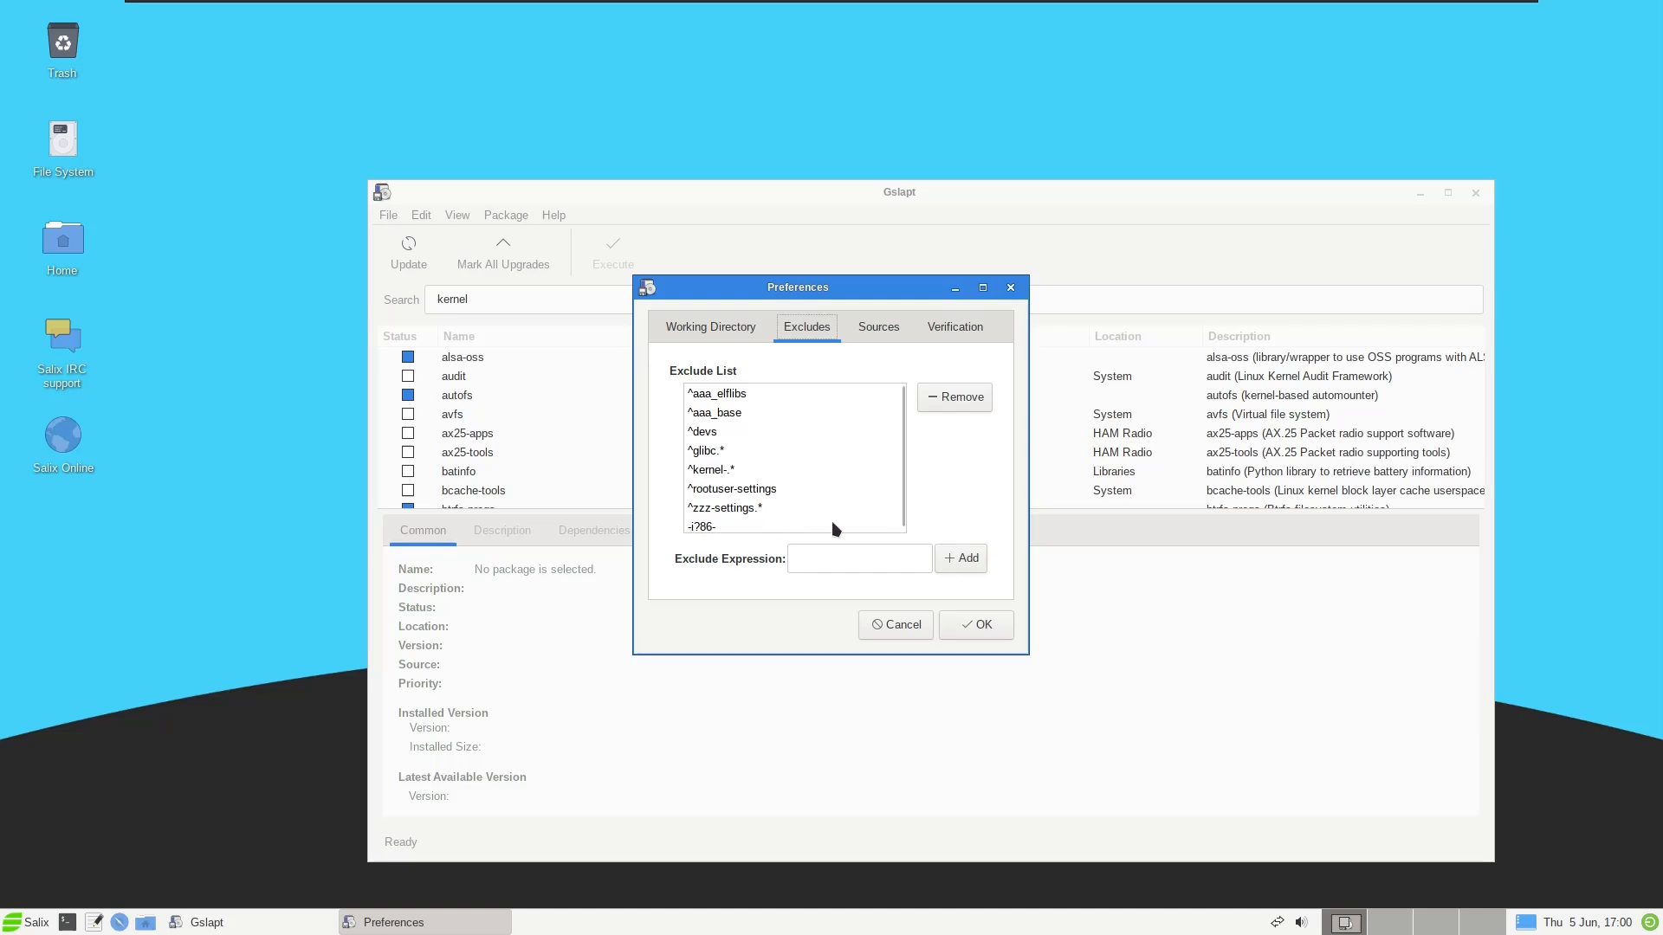
left_click(1010, 288)
Step: Close Gslapt and browse the Whisker menu categories from Accessories down to Multimedia
left_click(1476, 192)
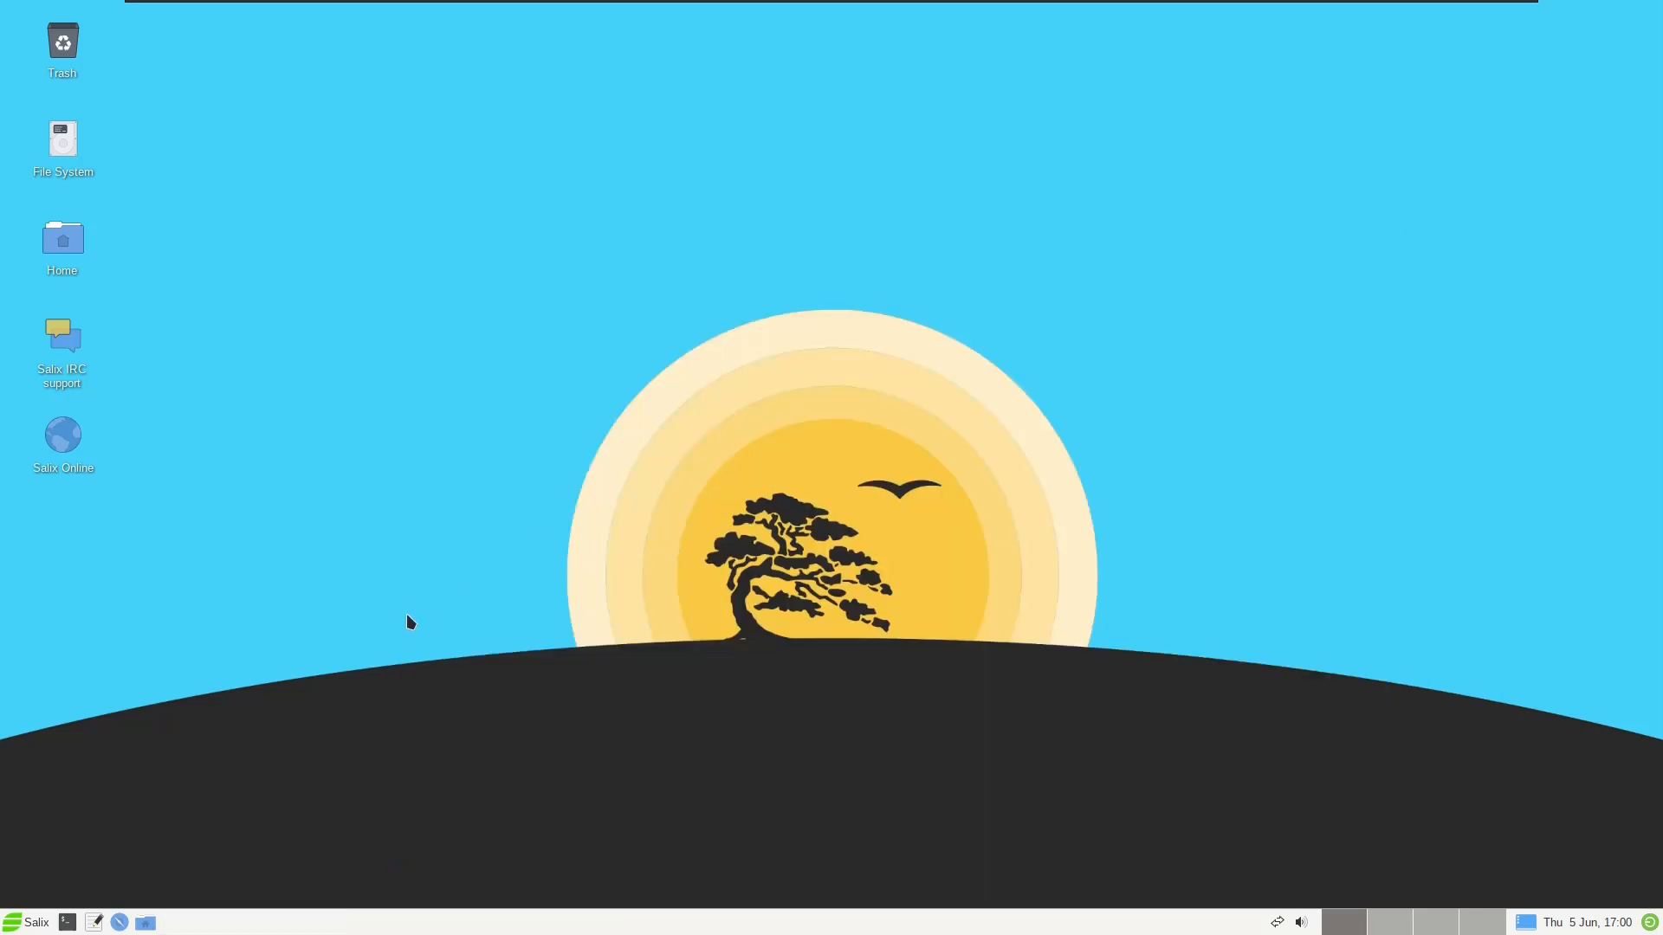
left_click(35, 923)
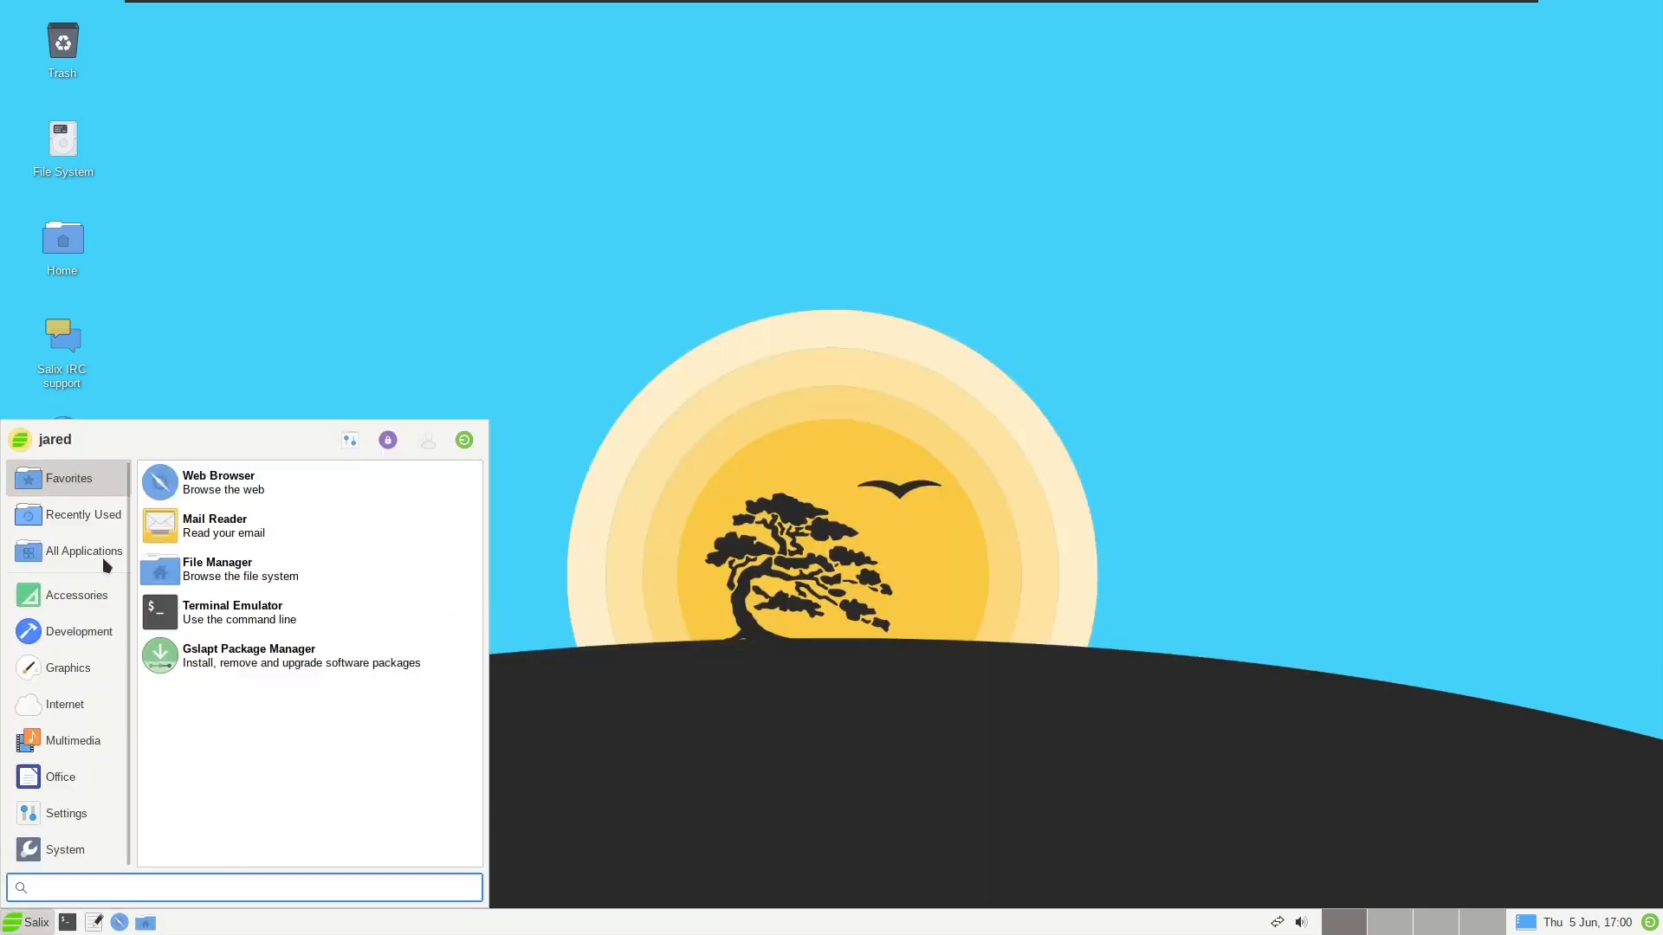
mouse_move(66, 594)
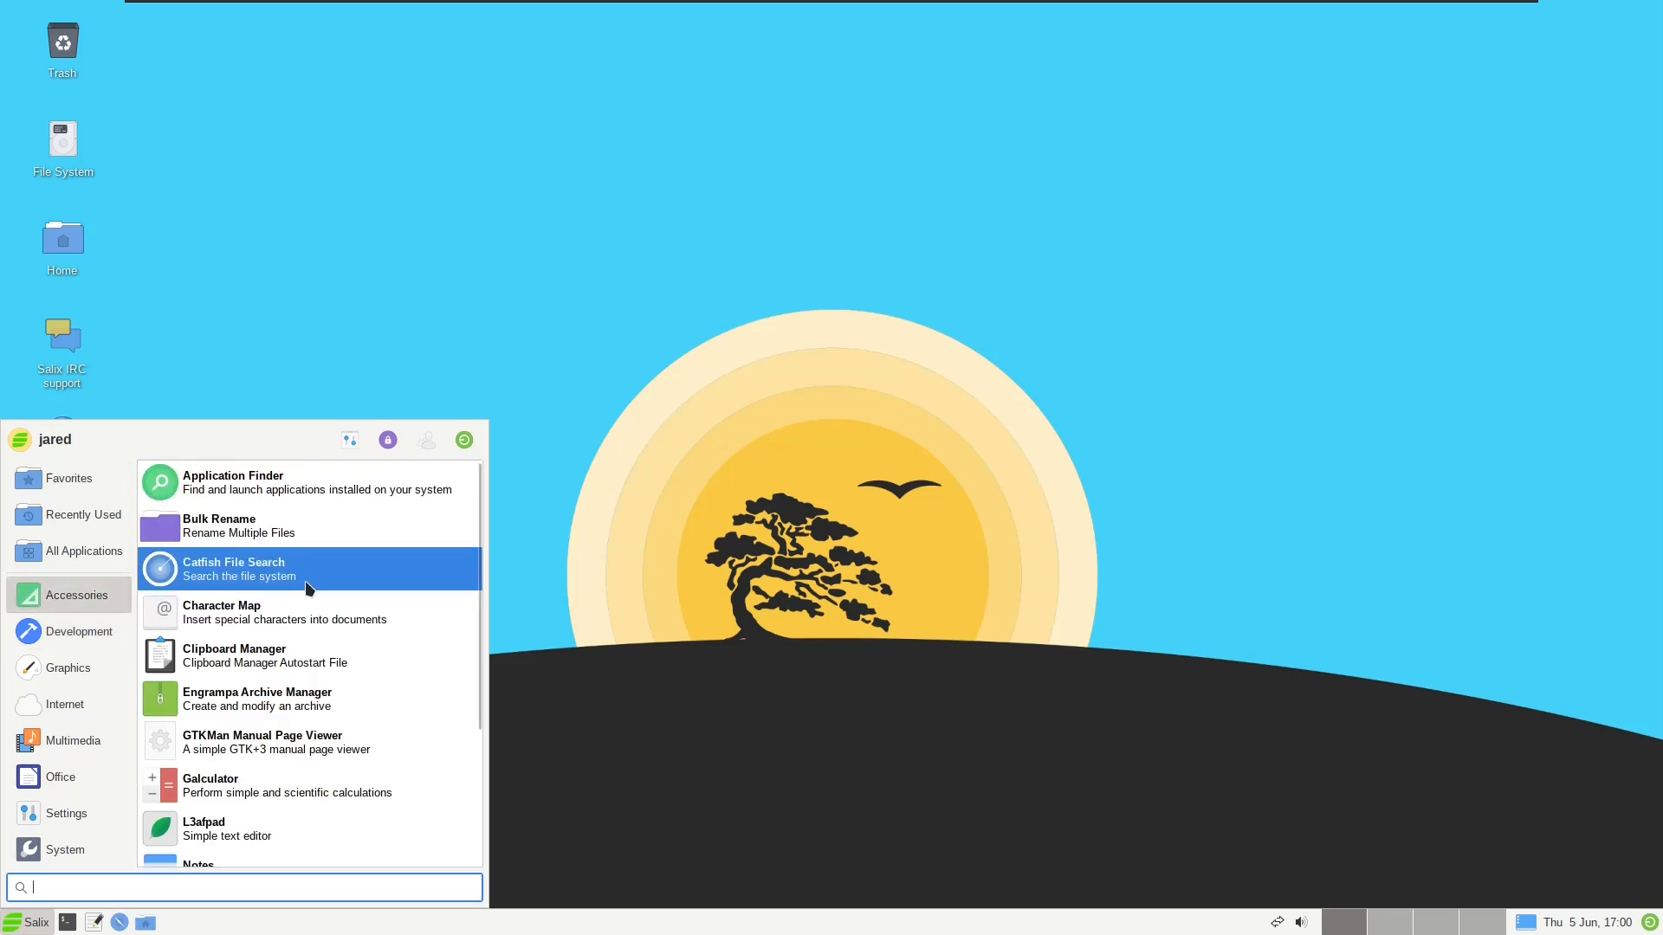
scroll(334, 618, "down", 5)
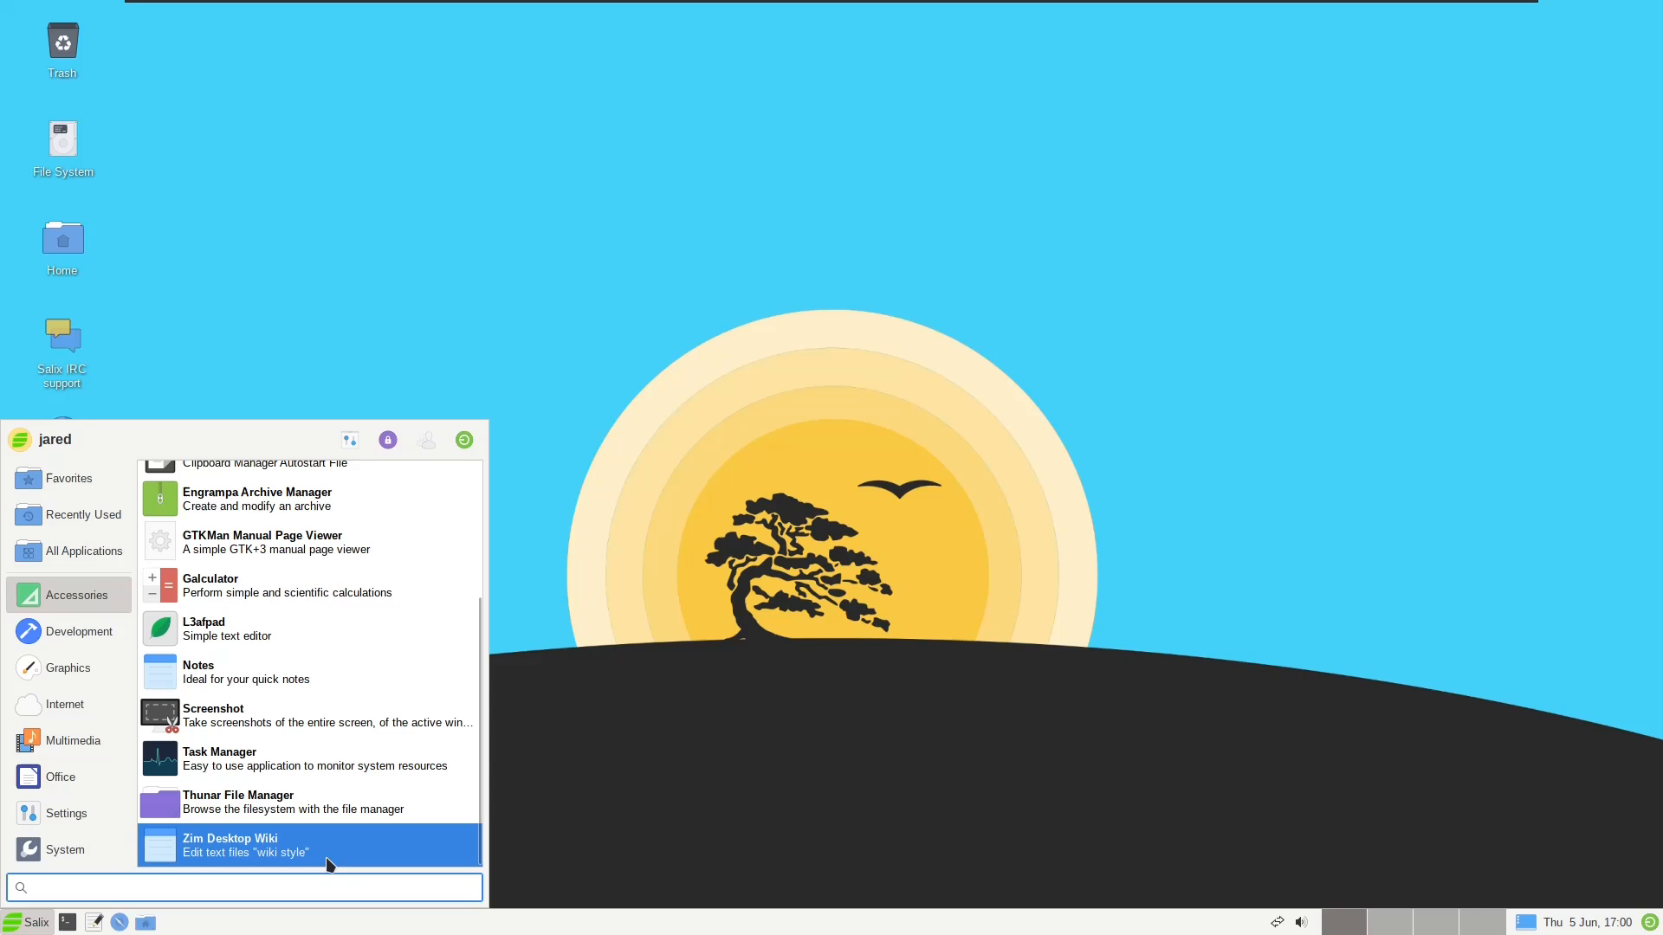
mouse_move(51, 632)
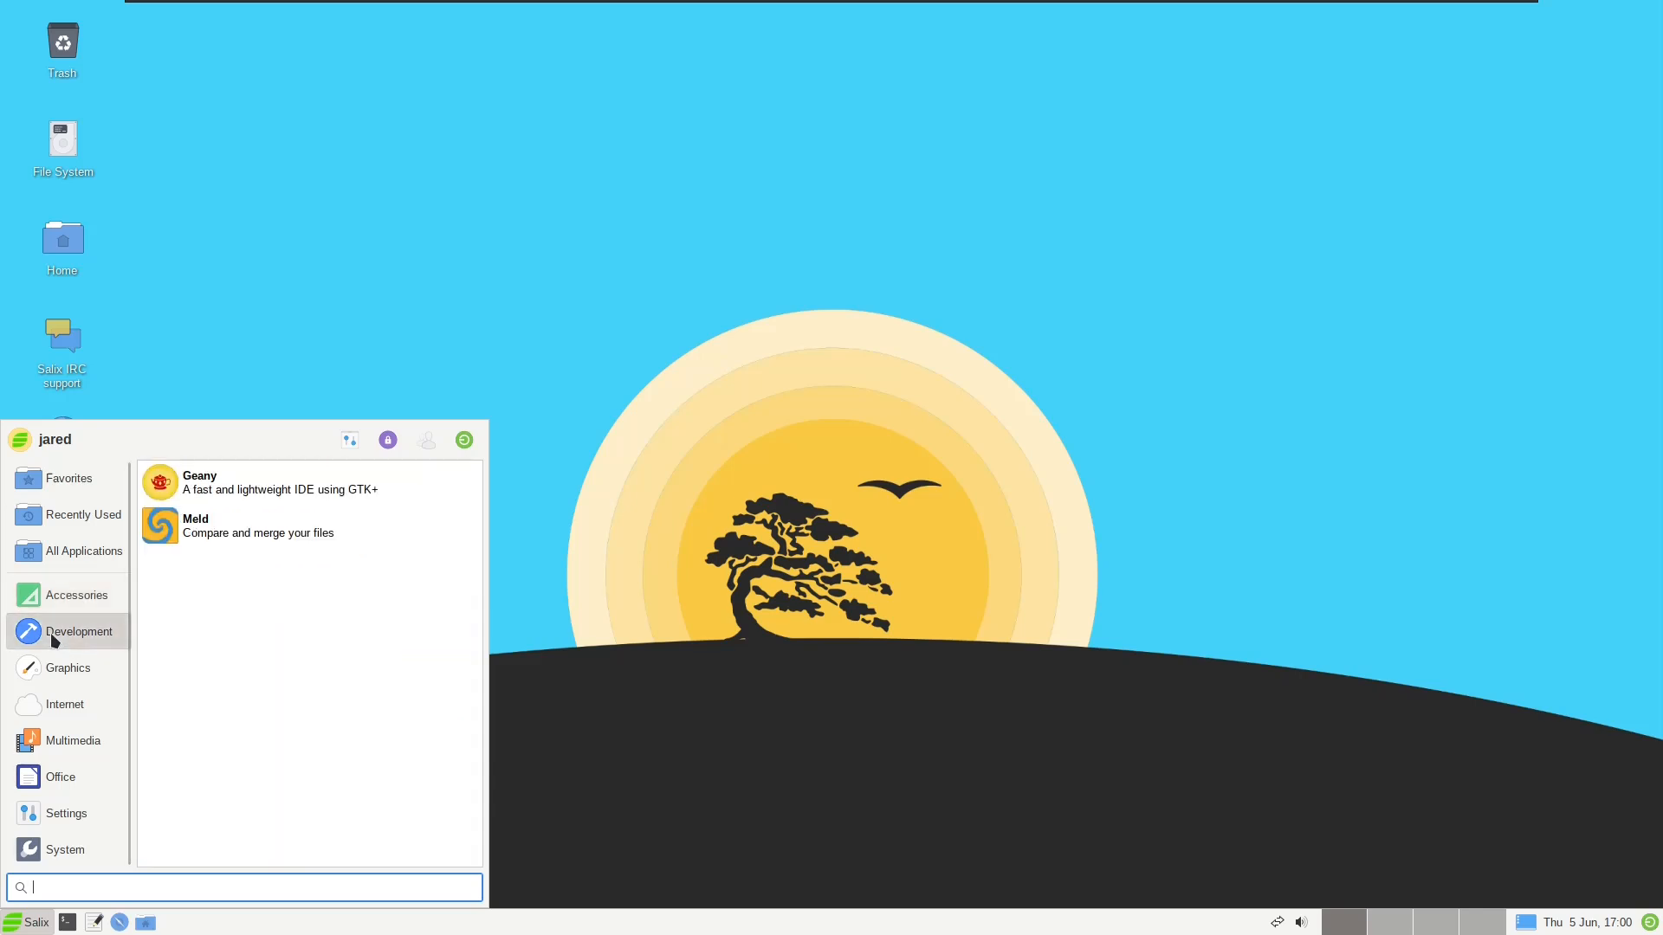
mouse_move(69, 677)
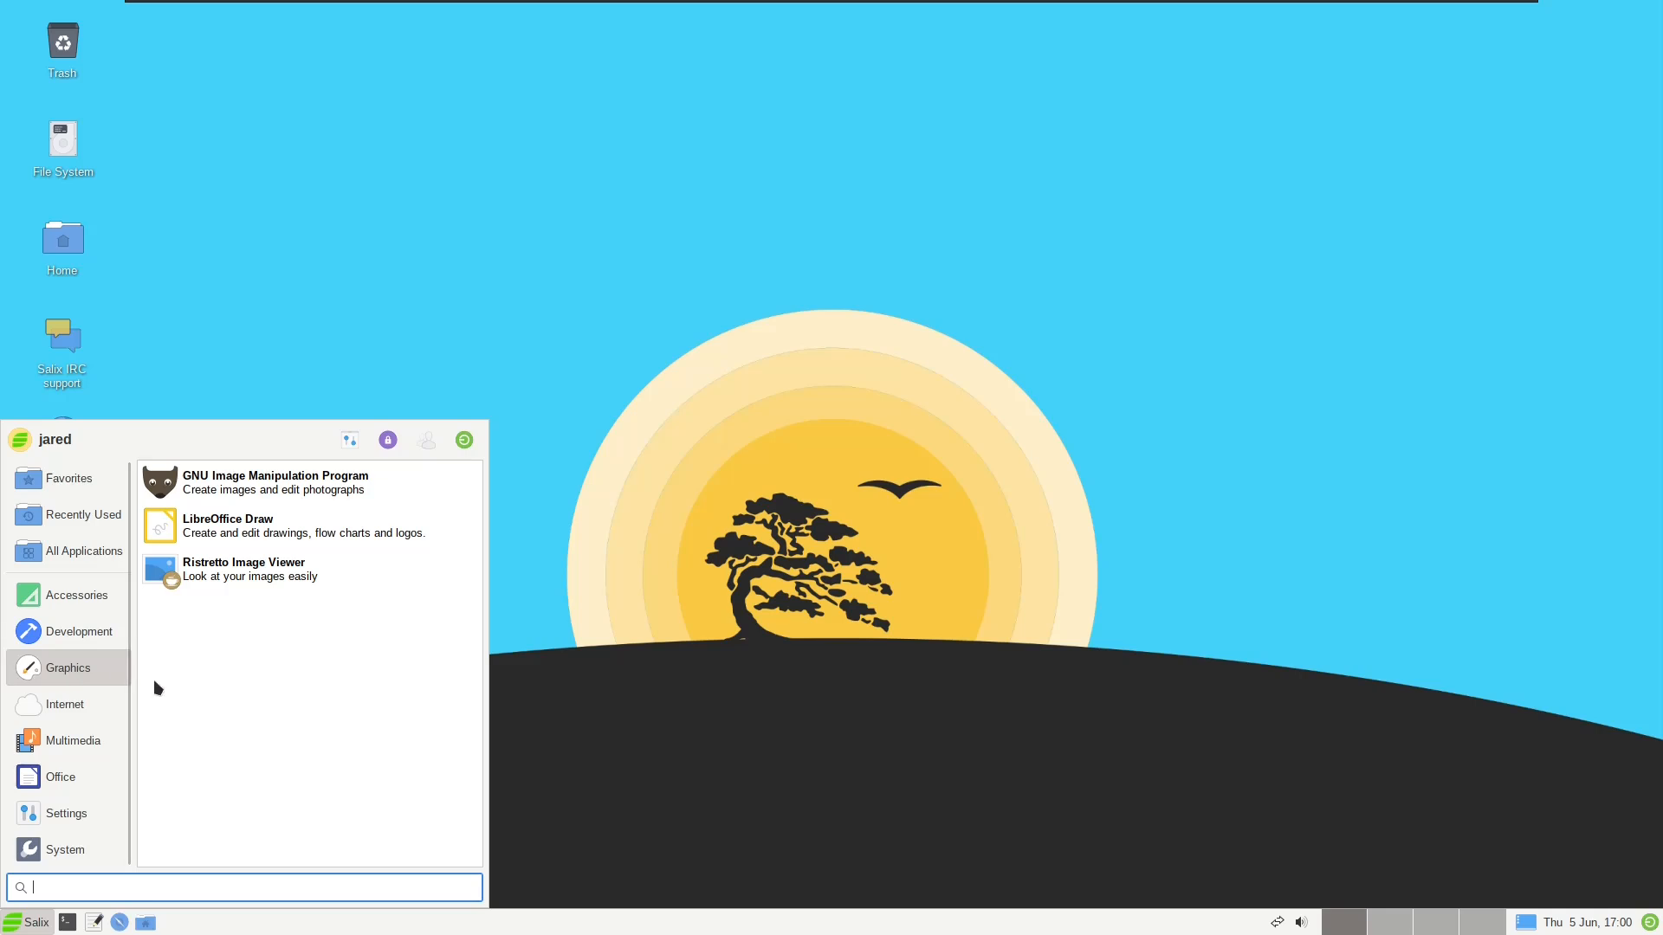
mouse_move(72, 745)
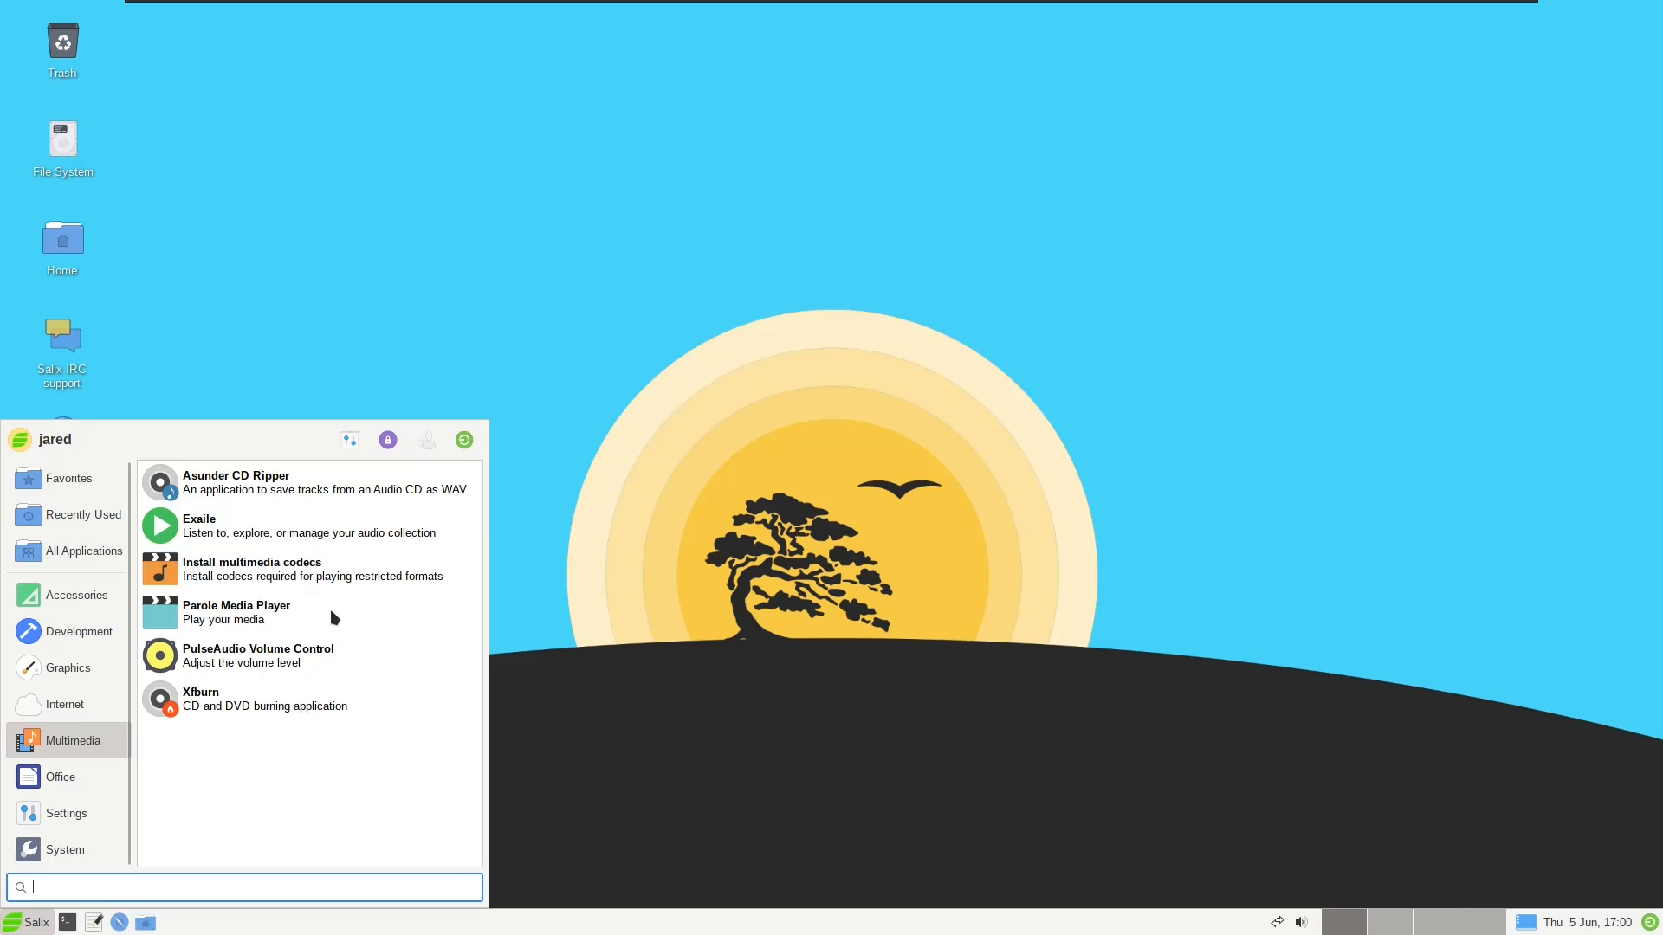
Step: Launch the multimedia codecs installer, authenticate with the password, and proceed with installation
left_click(295, 568)
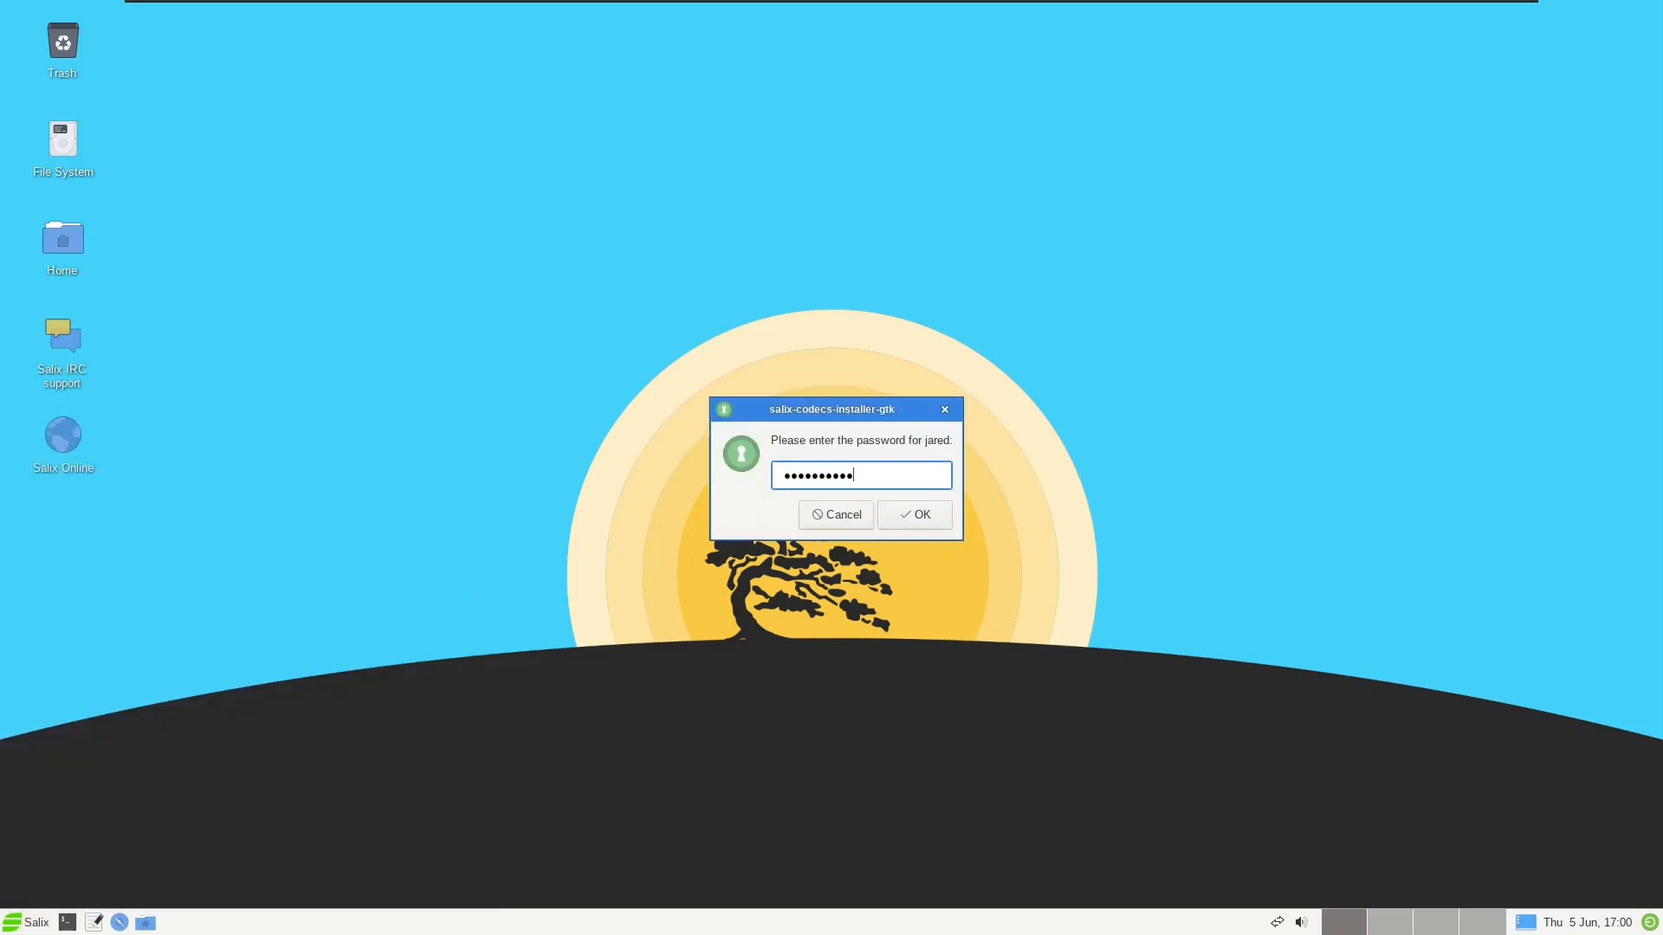
key("Return")
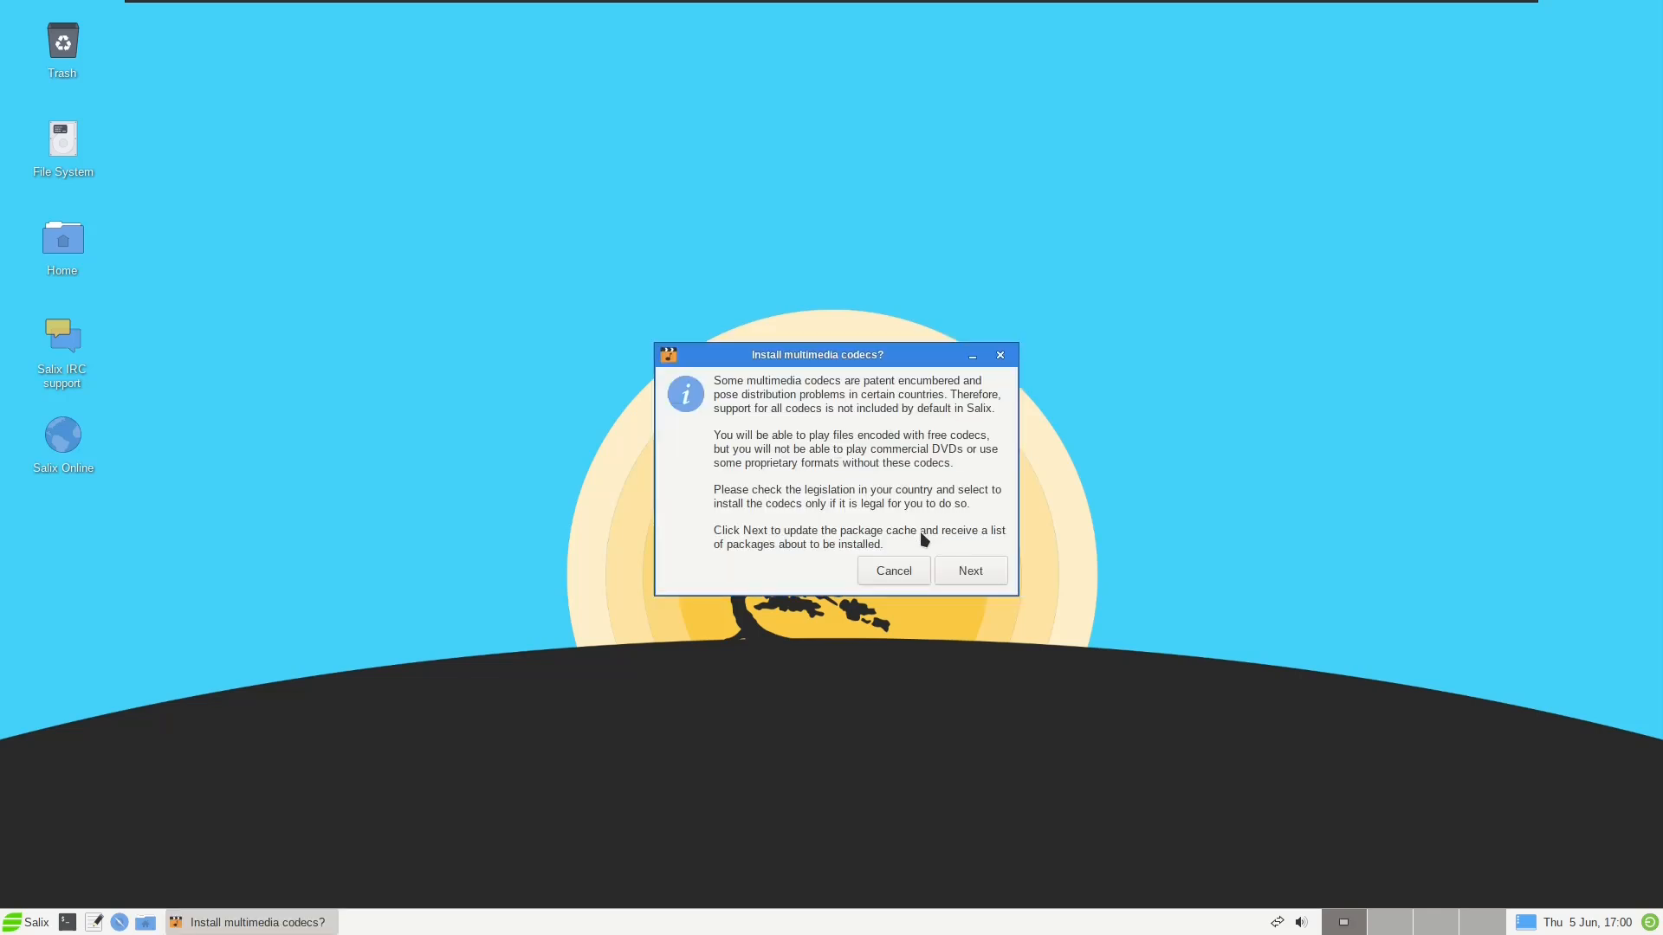
left_click(958, 573)
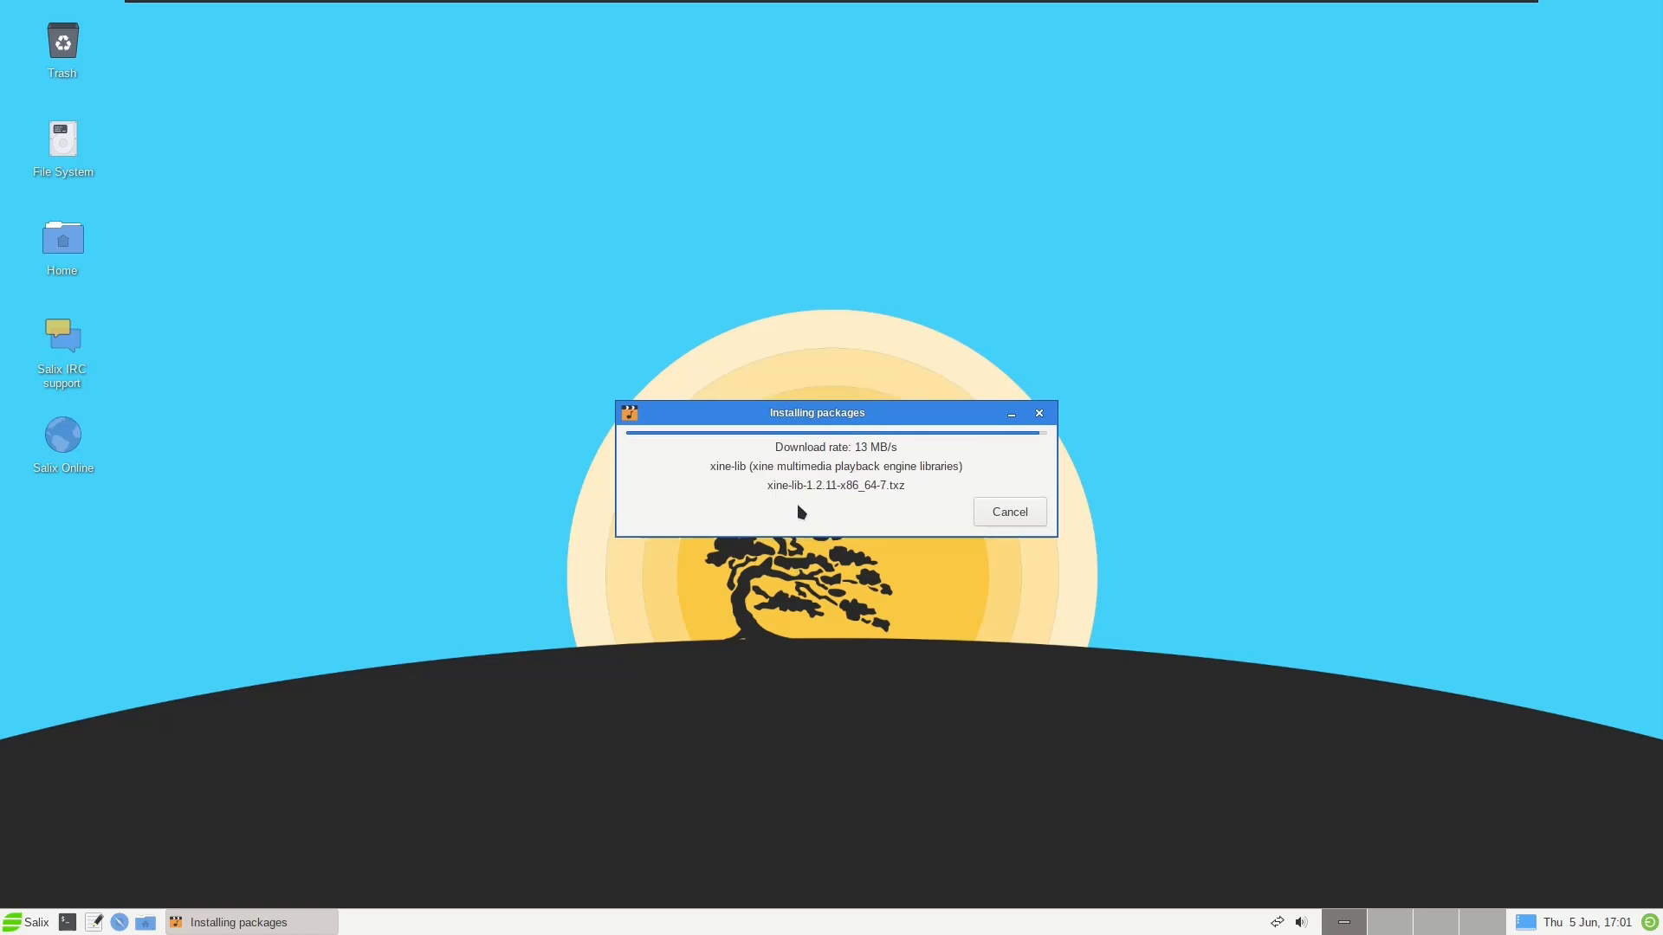
Step: Dismiss the finished codecs installer and browse the Multimedia, Office and Settings app lists
left_click(995, 498)
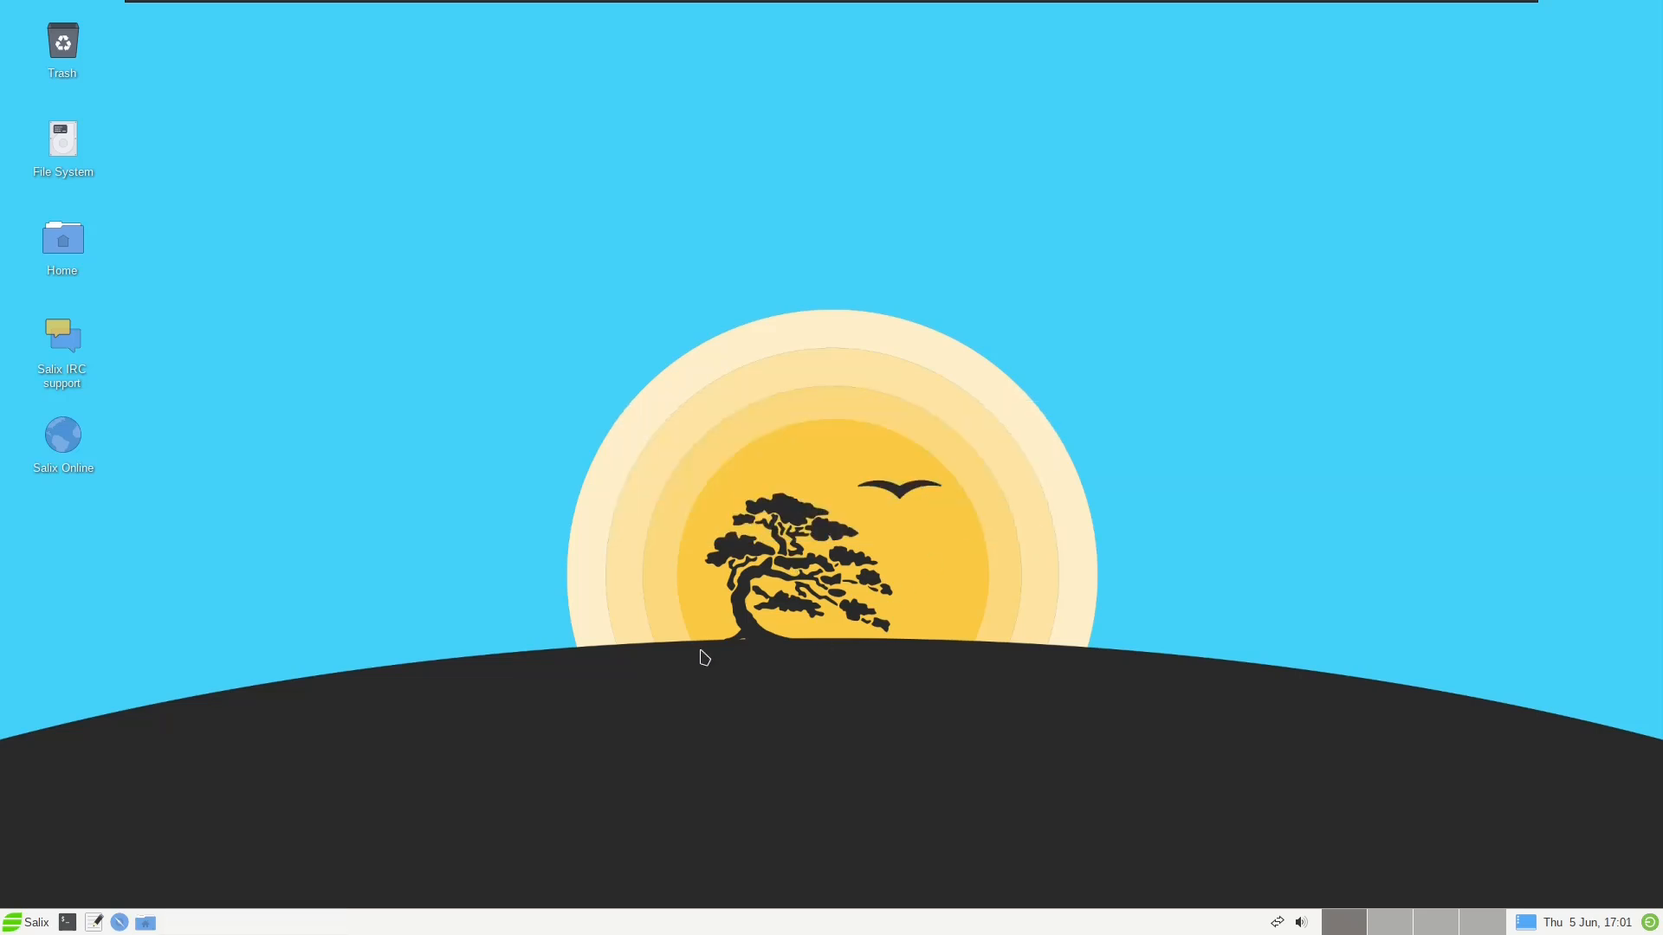
left_click(48, 925)
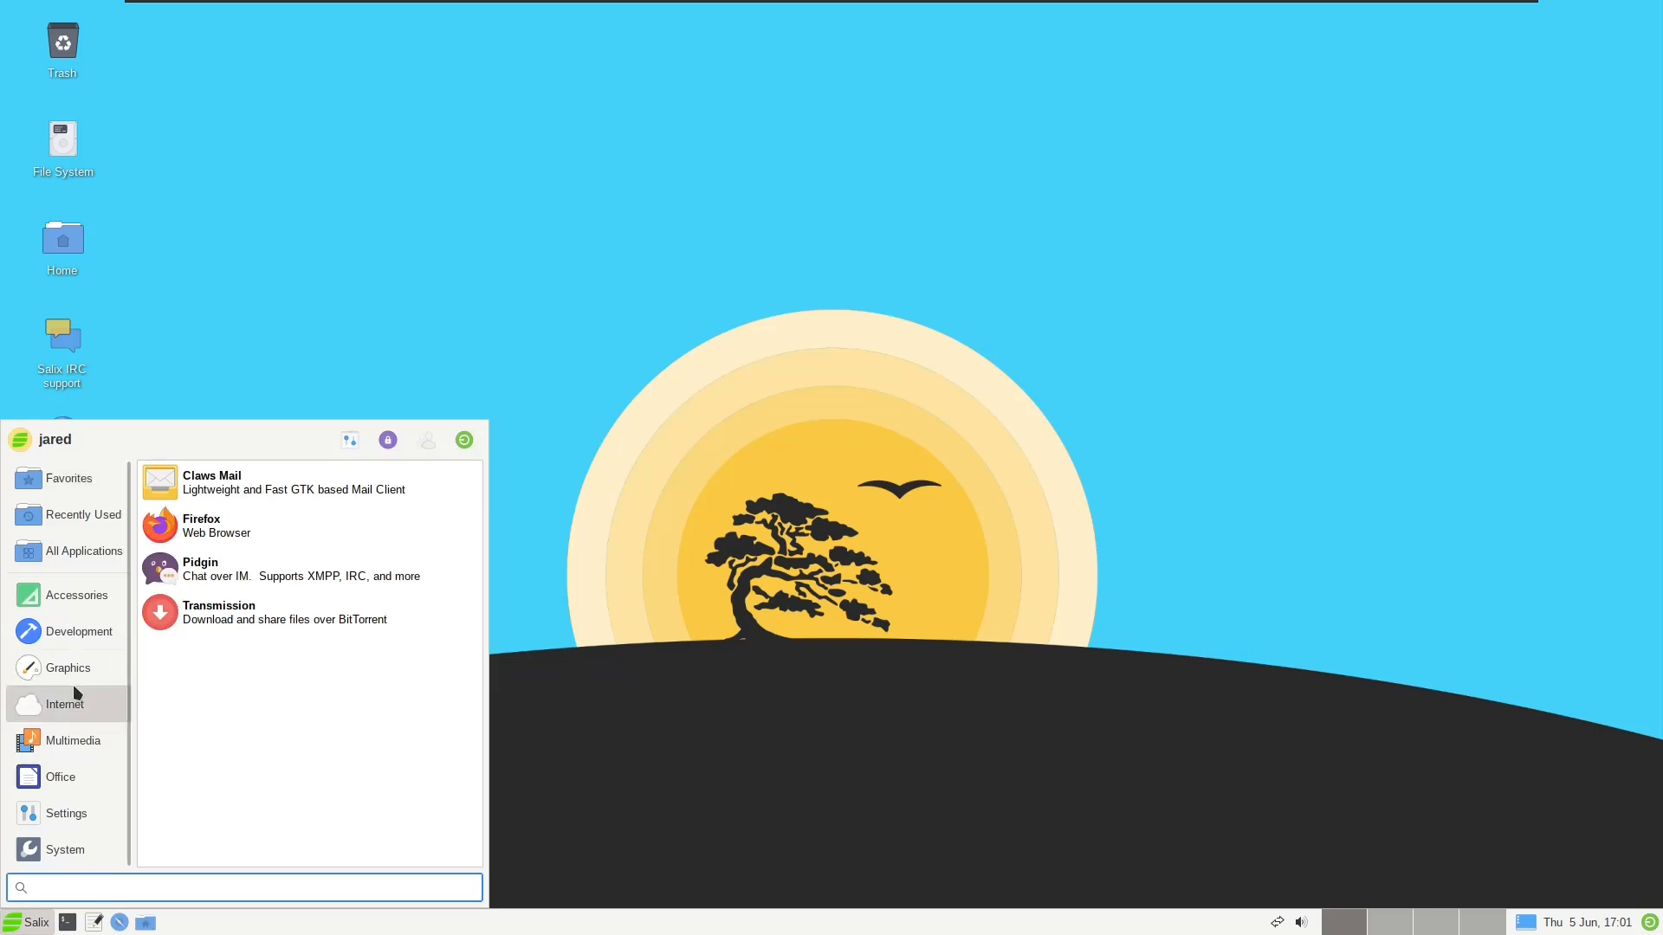
left_click(69, 670)
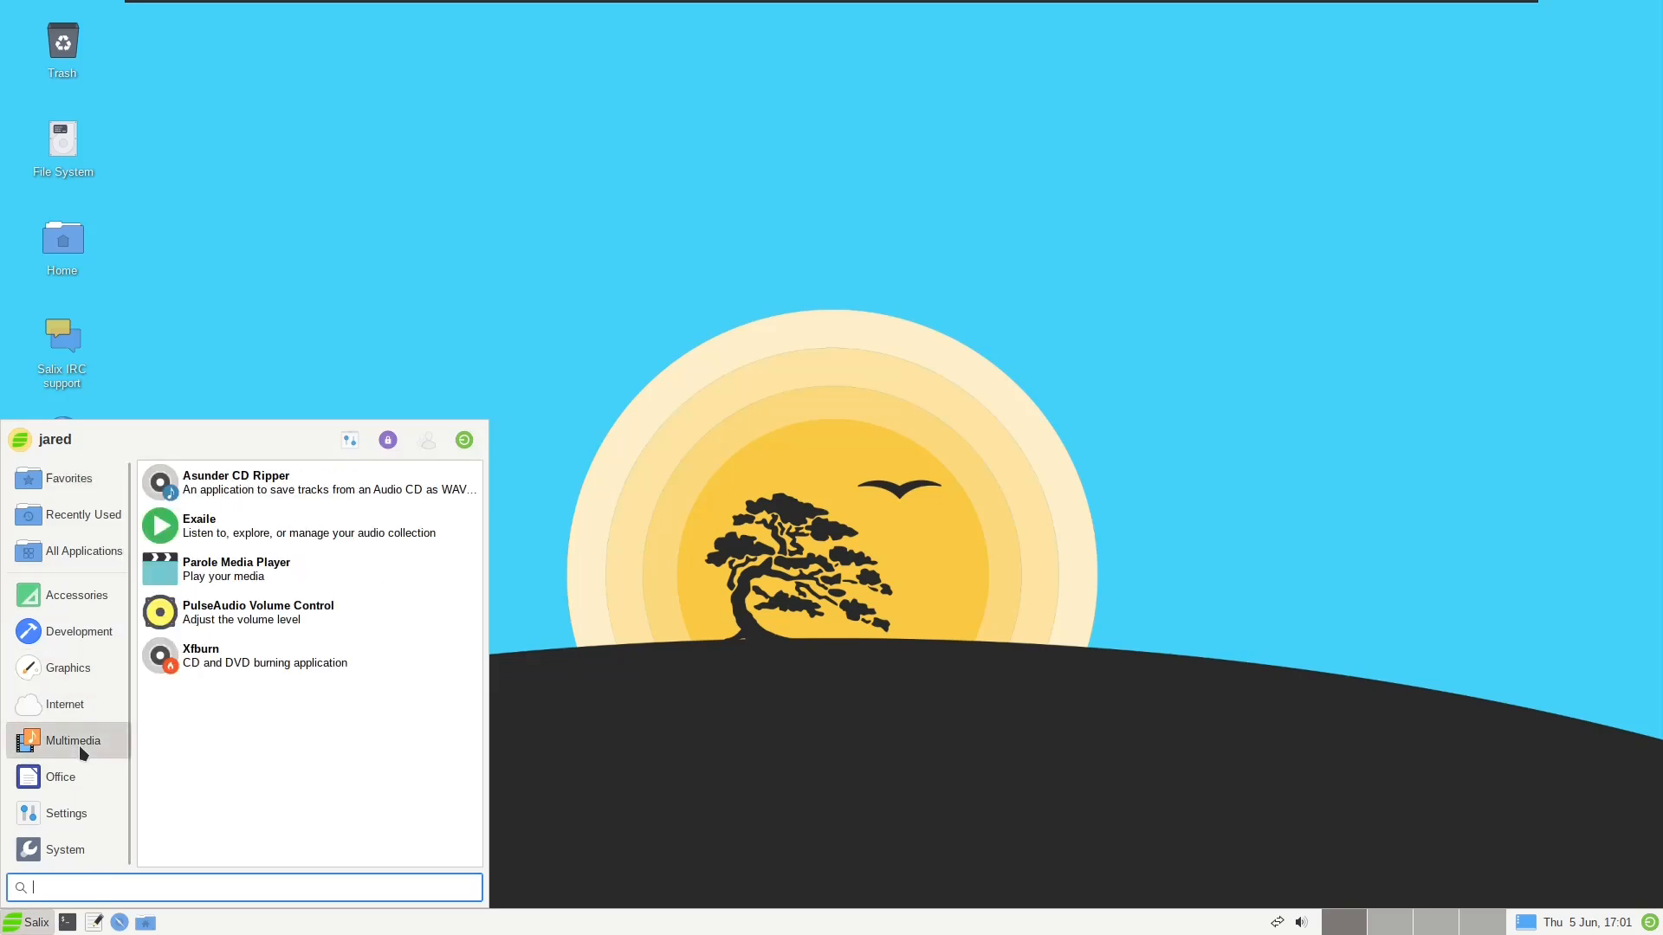
left_click(56, 781)
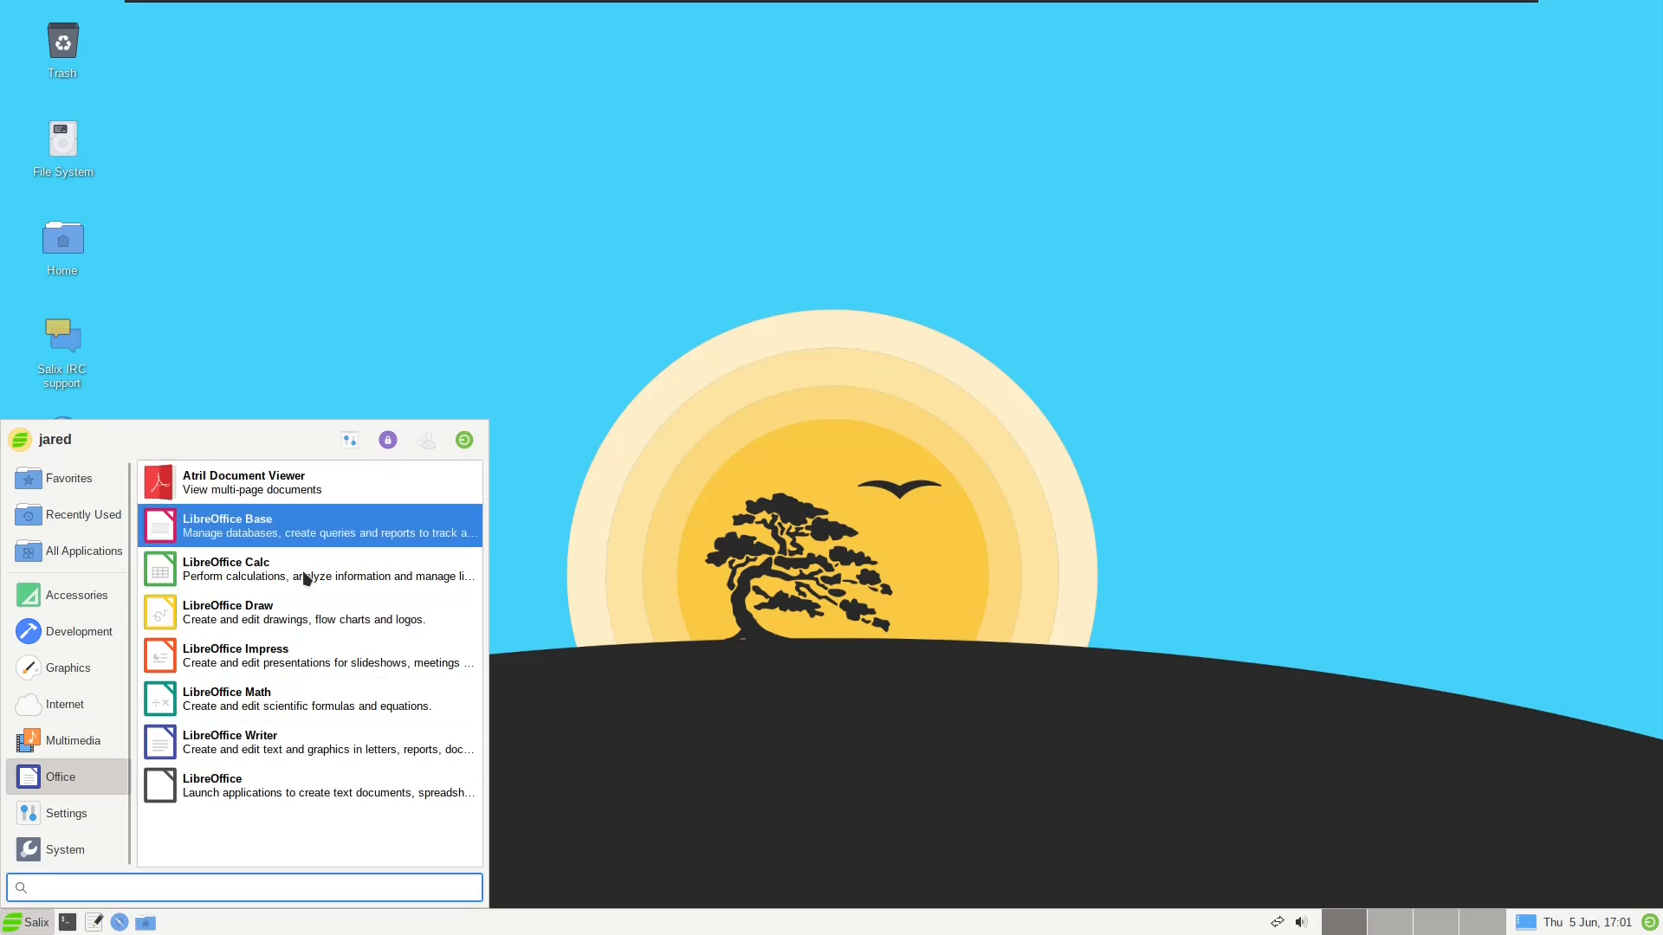
left_click(56, 813)
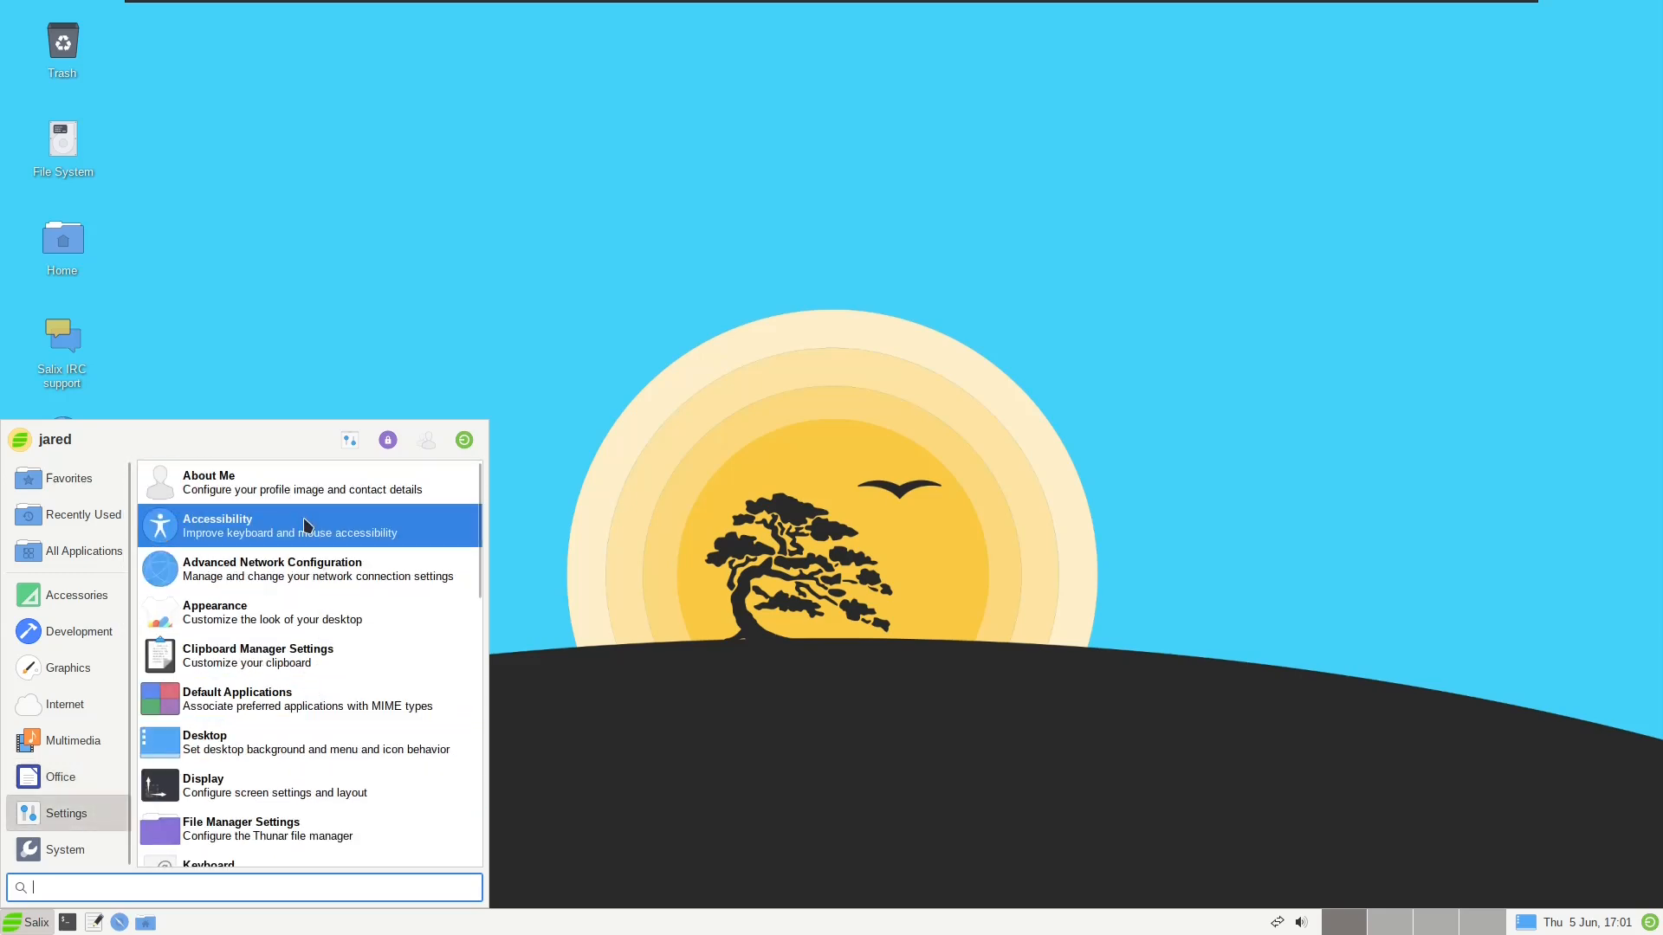
scroll(315, 600, "down", 2)
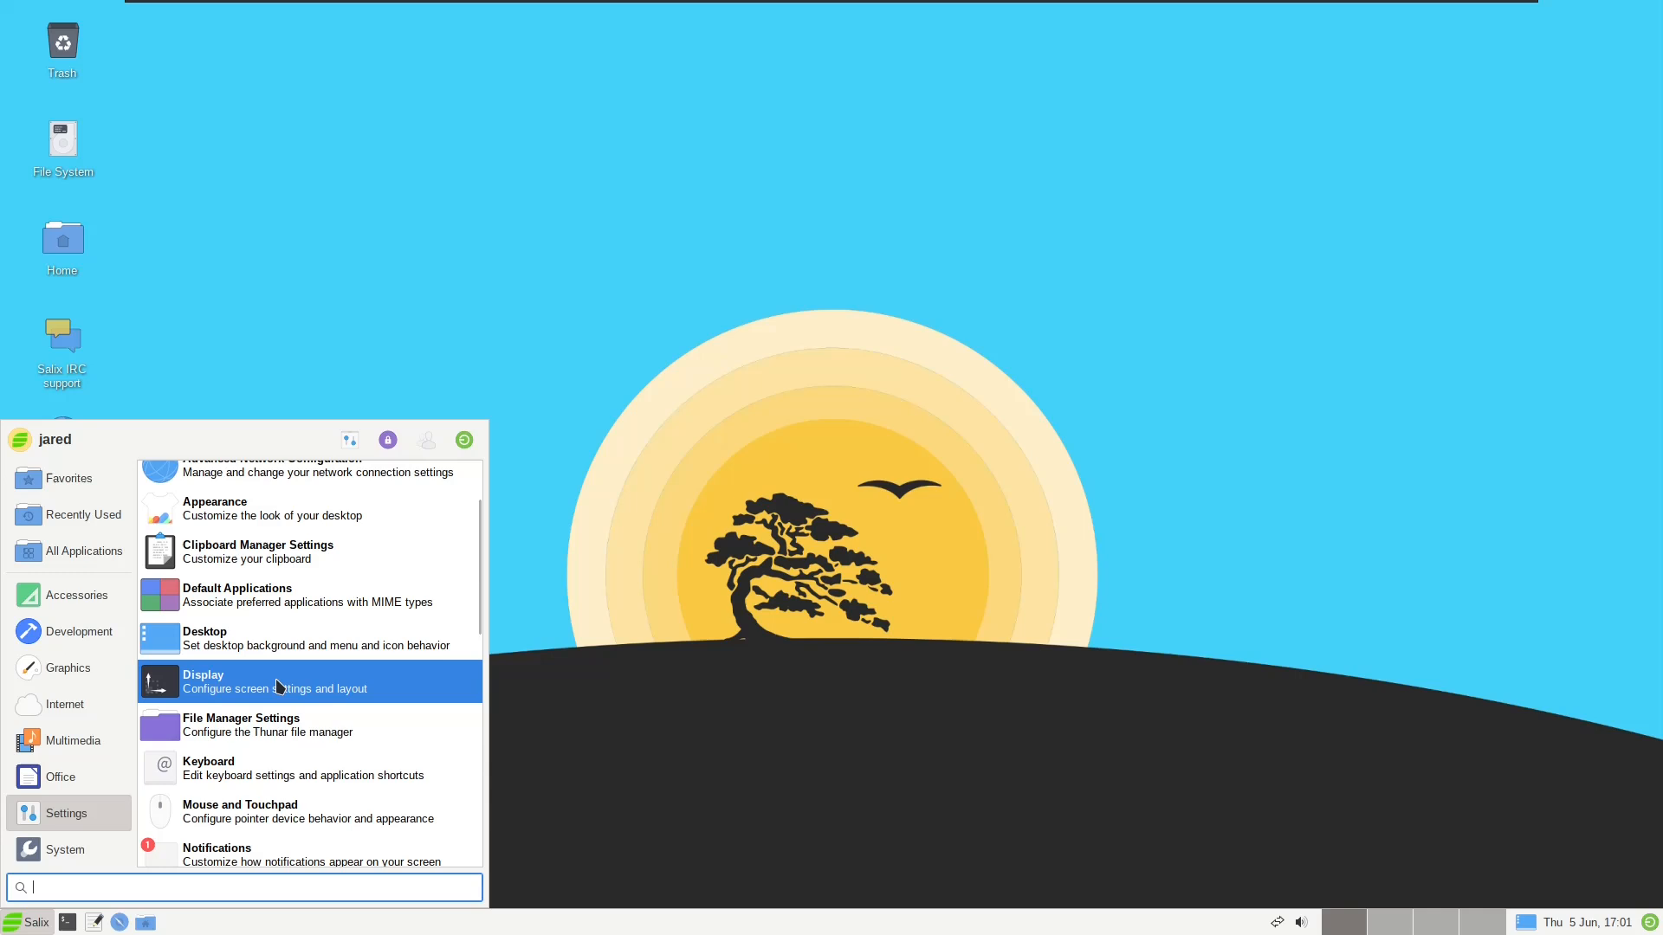
scroll(364, 633, "down", 4)
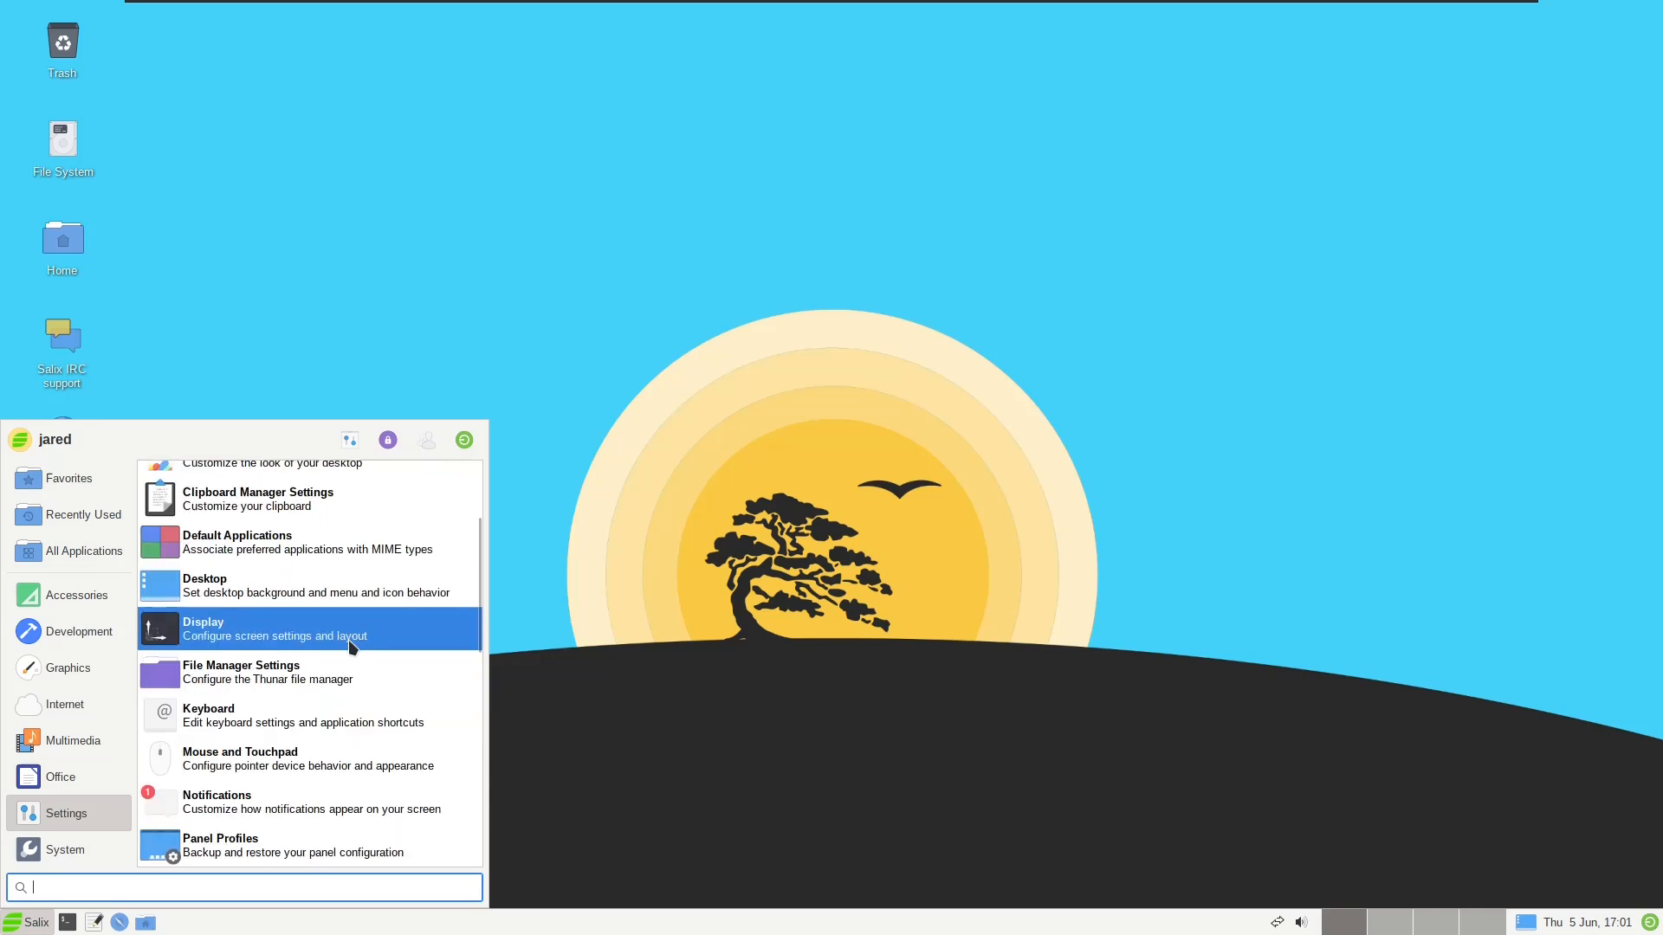
scroll(312, 740, "down", 5)
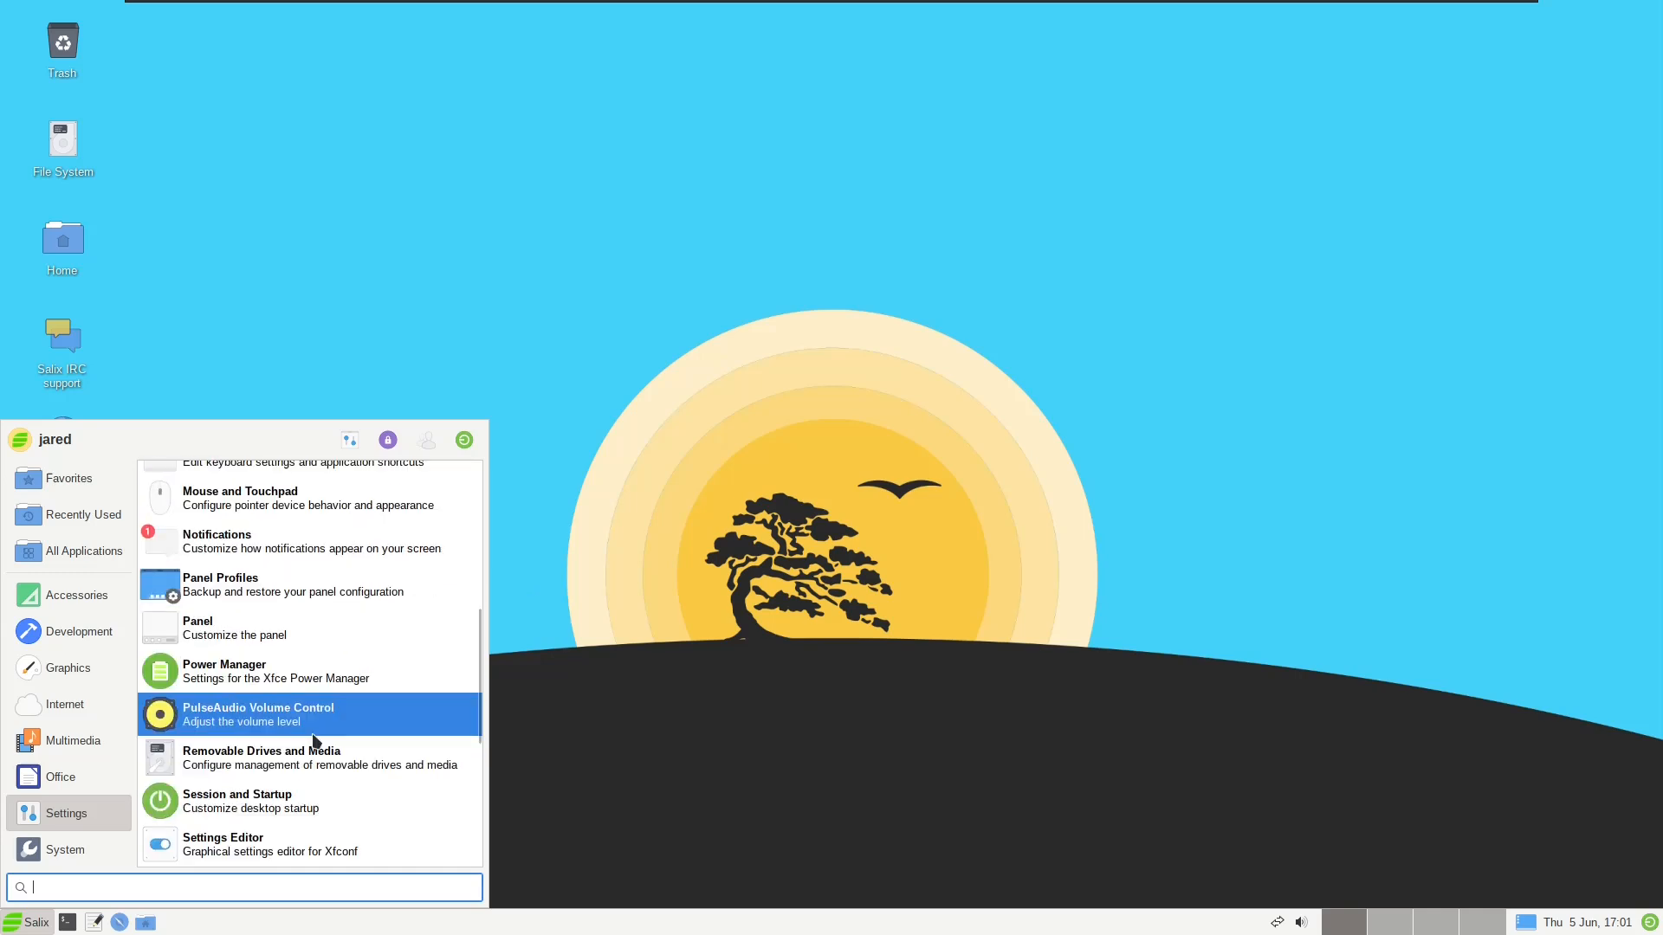
scroll(340, 732, "down", 4)
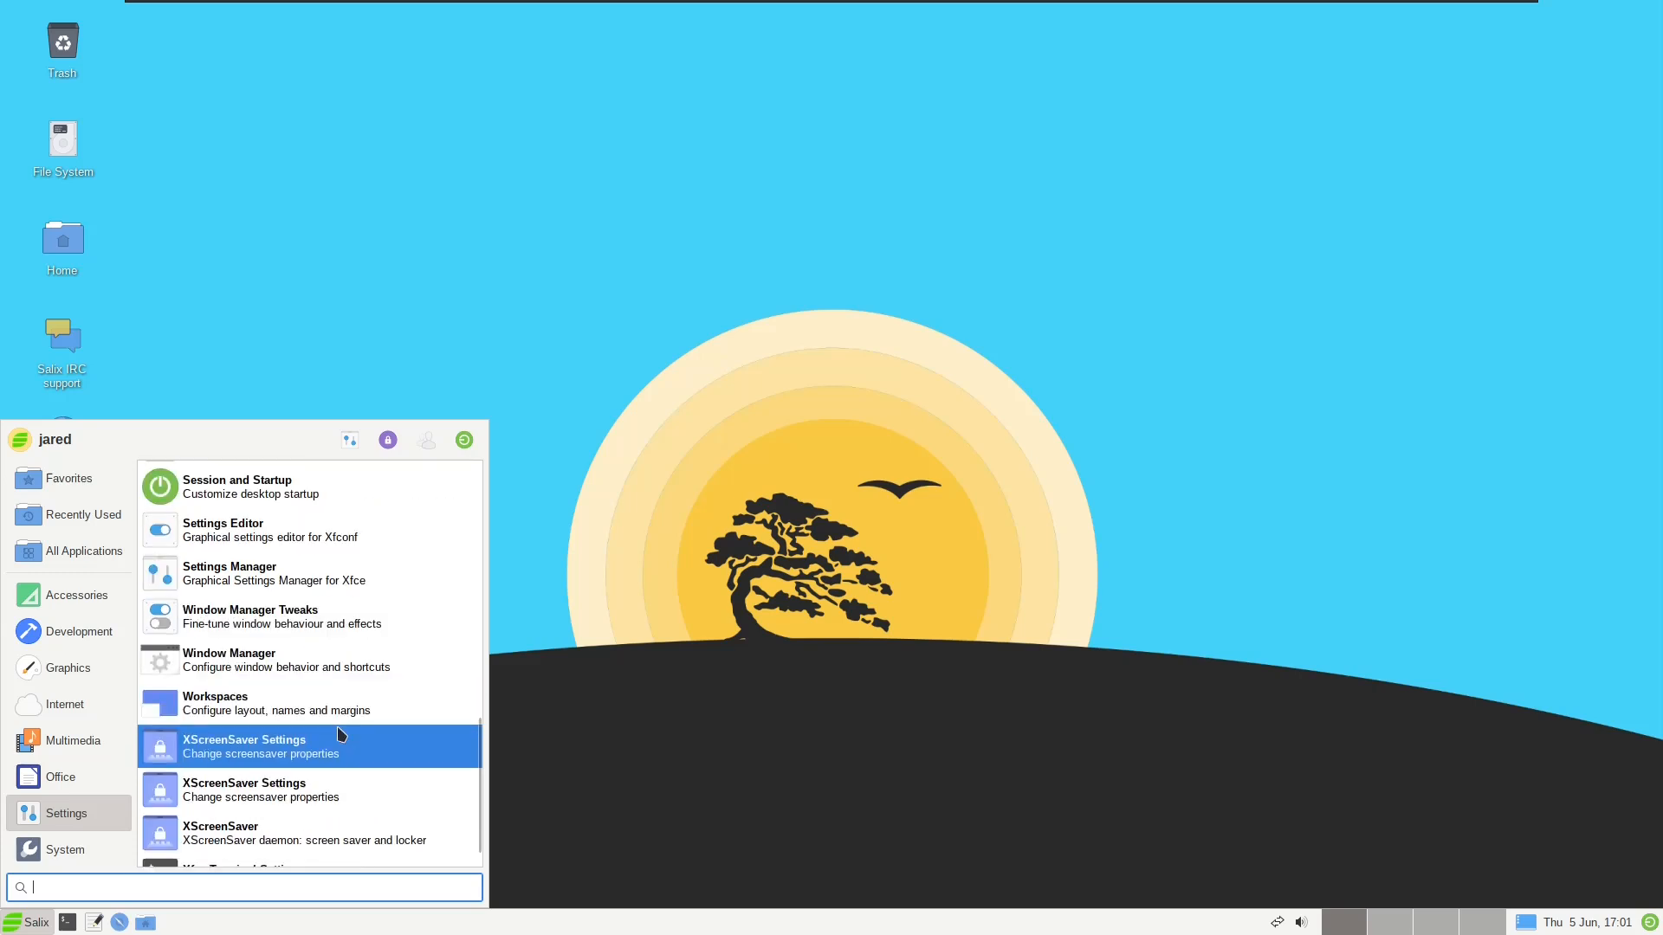
Step: Show the System category and scroll its apps, including Flathub and Gslapt
left_click(65, 849)
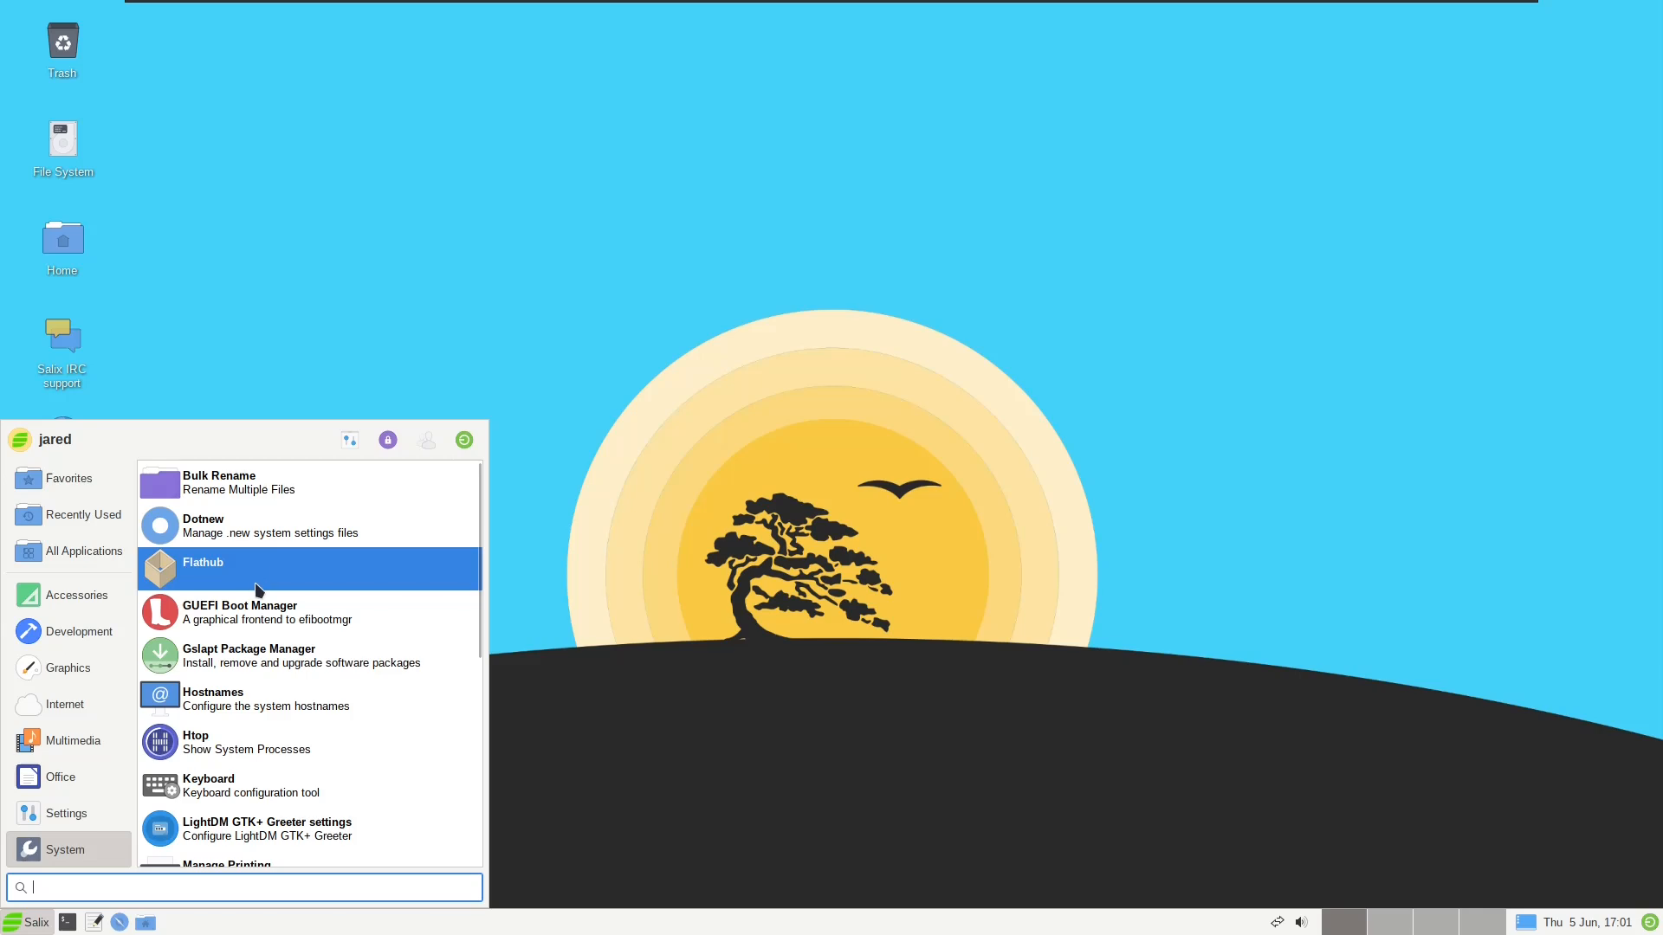
scroll(294, 701, "down", 6)
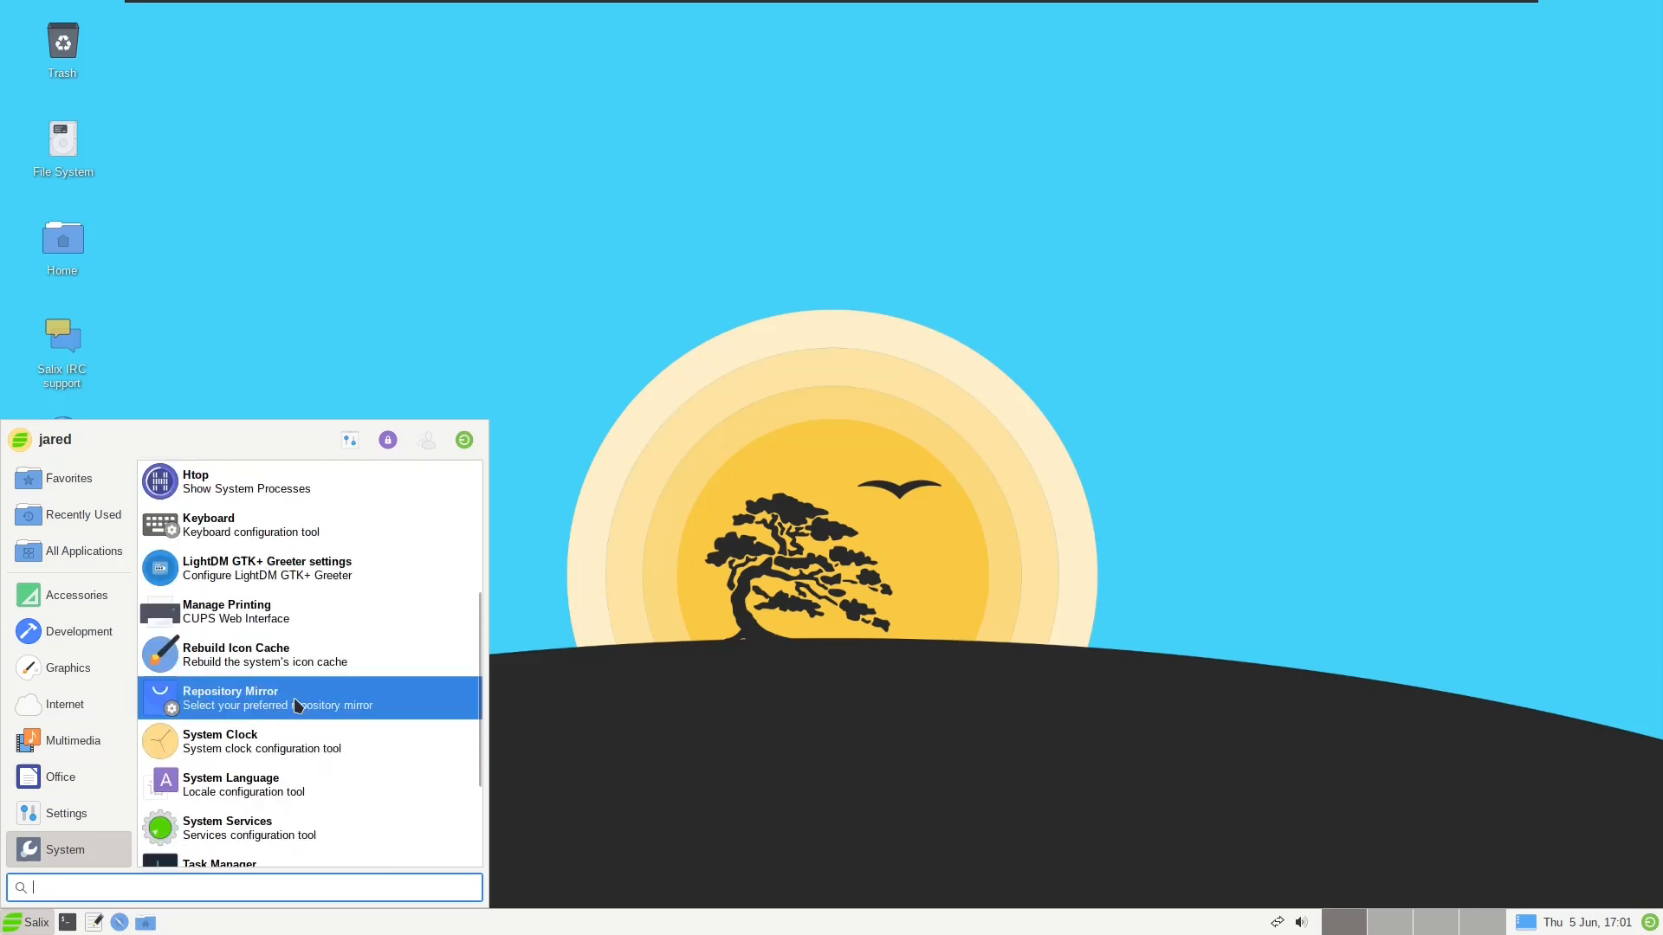
scroll(296, 706, "down", 4)
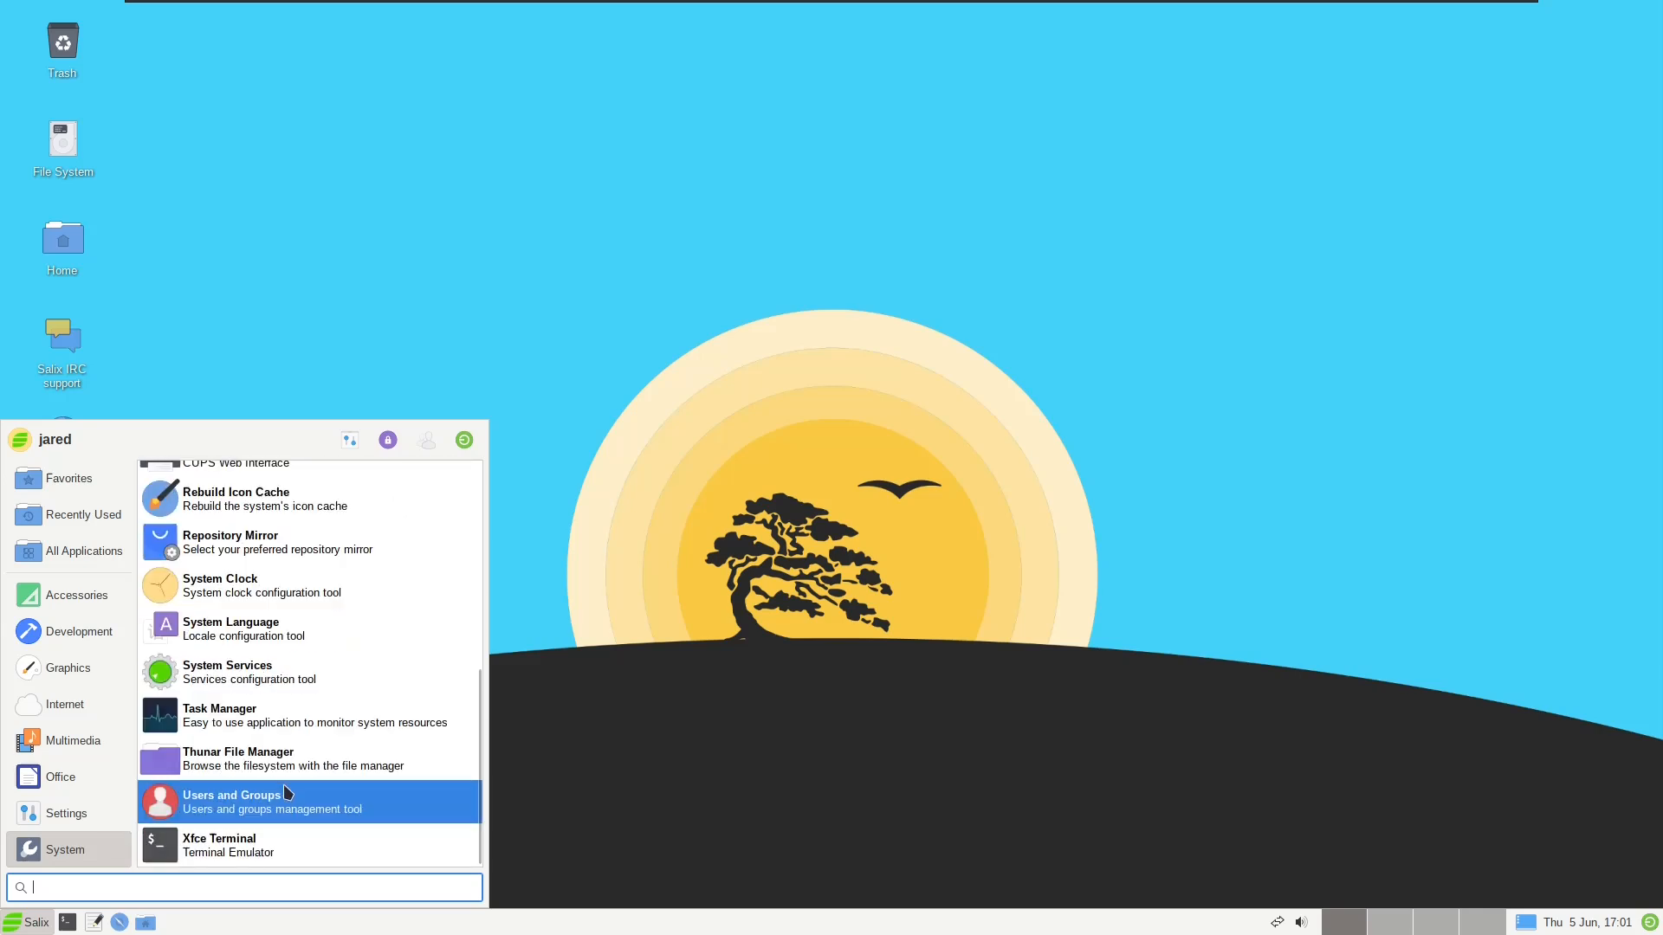
scroll(288, 792, "up", 3)
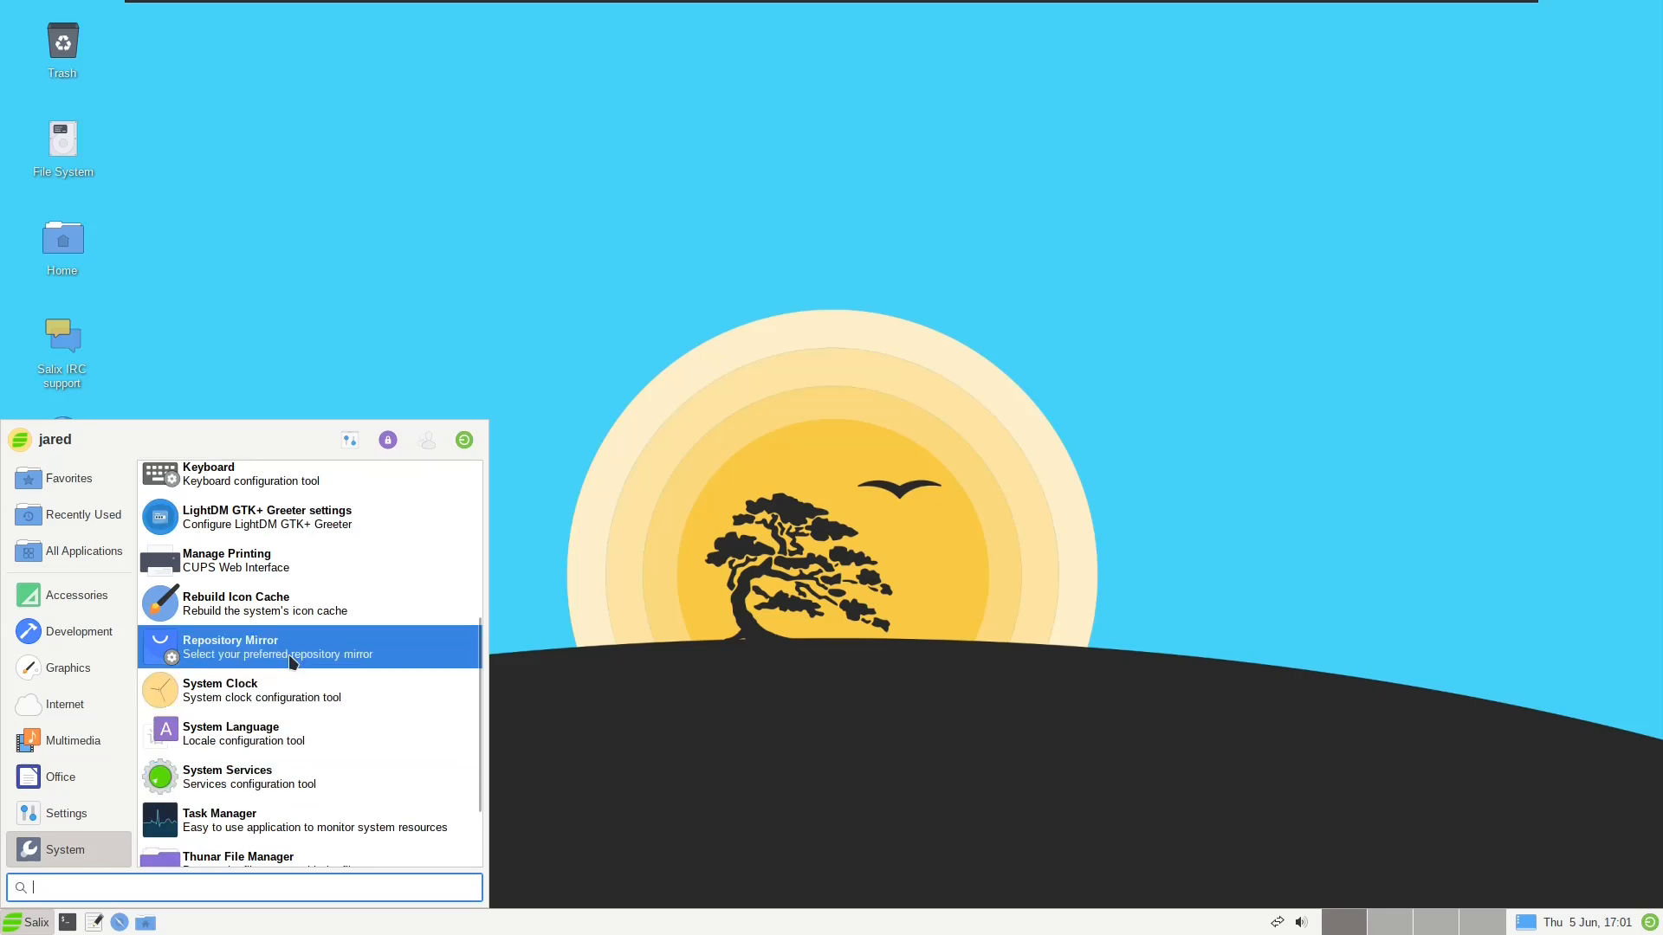
scroll(292, 663, "up", 1)
scroll(260, 693, "up", 4)
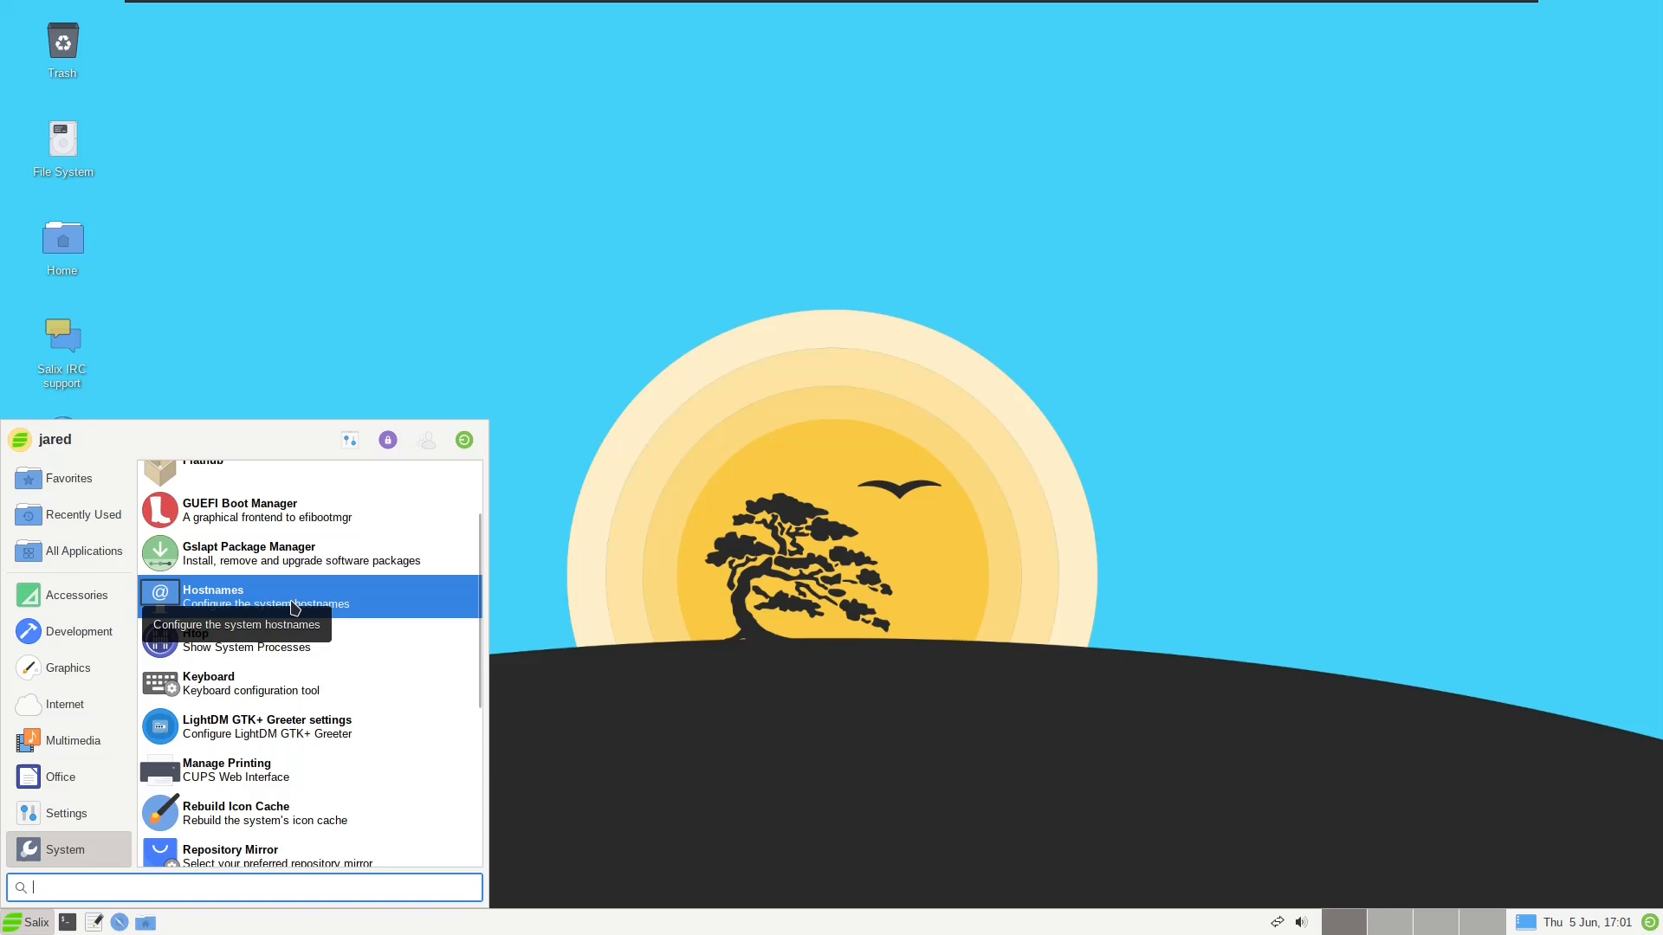
scroll(345, 609, "up", 2)
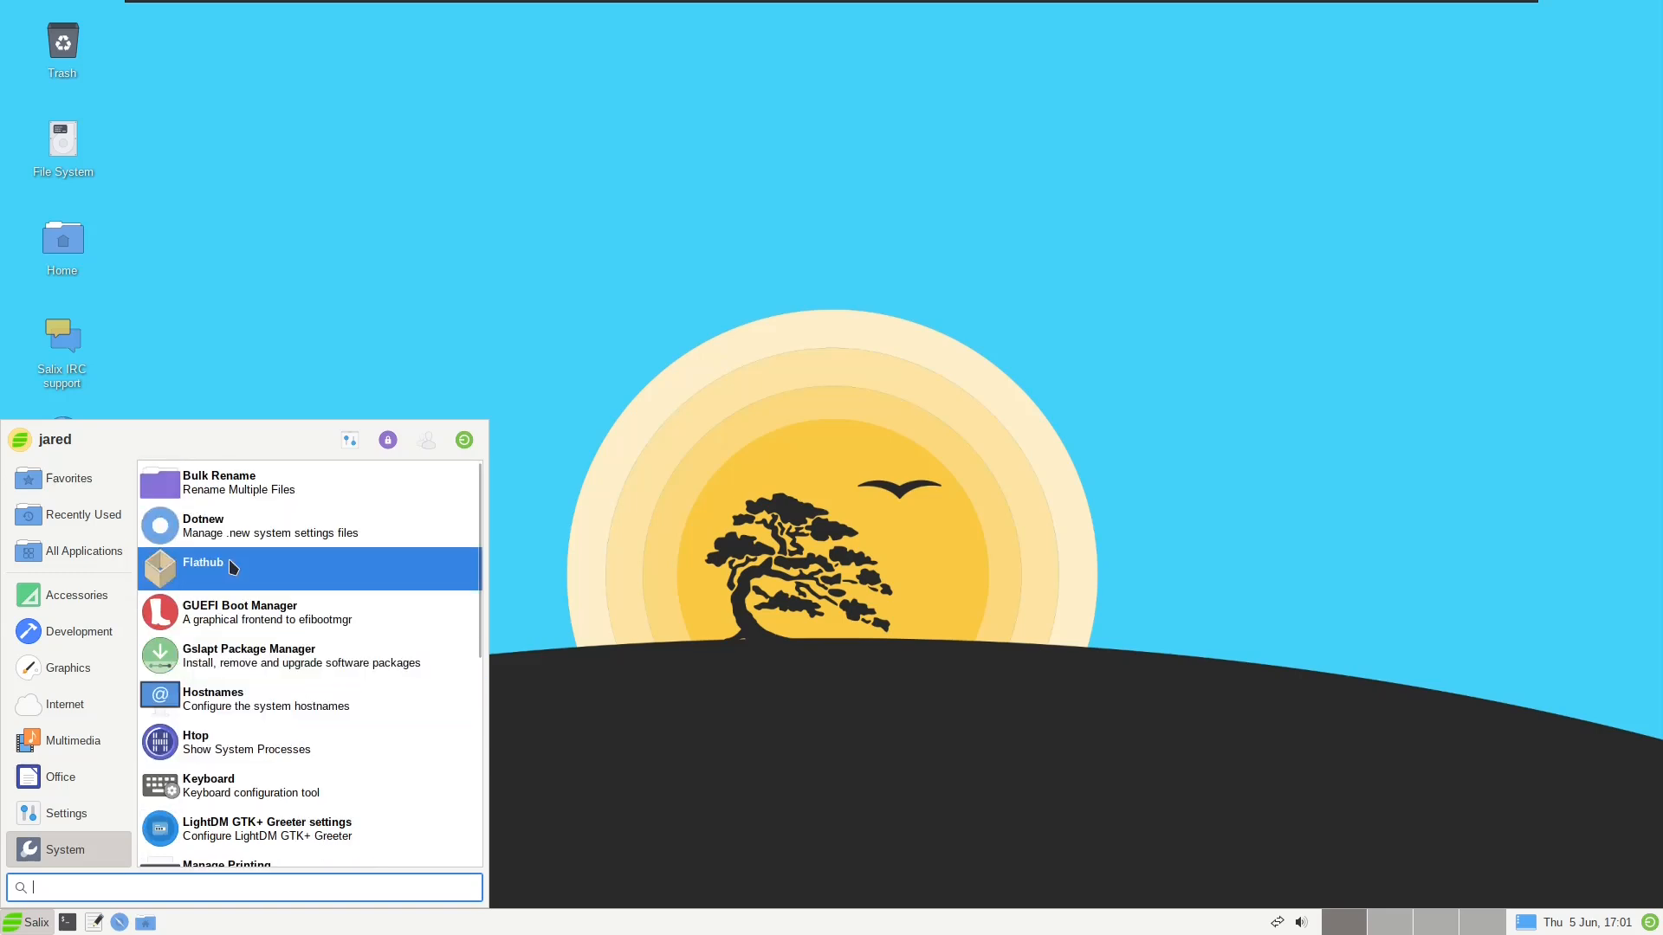
Step: Open the Flathub website, close Firefox's privacy notice tab, and search for 'steam'
left_click(232, 566)
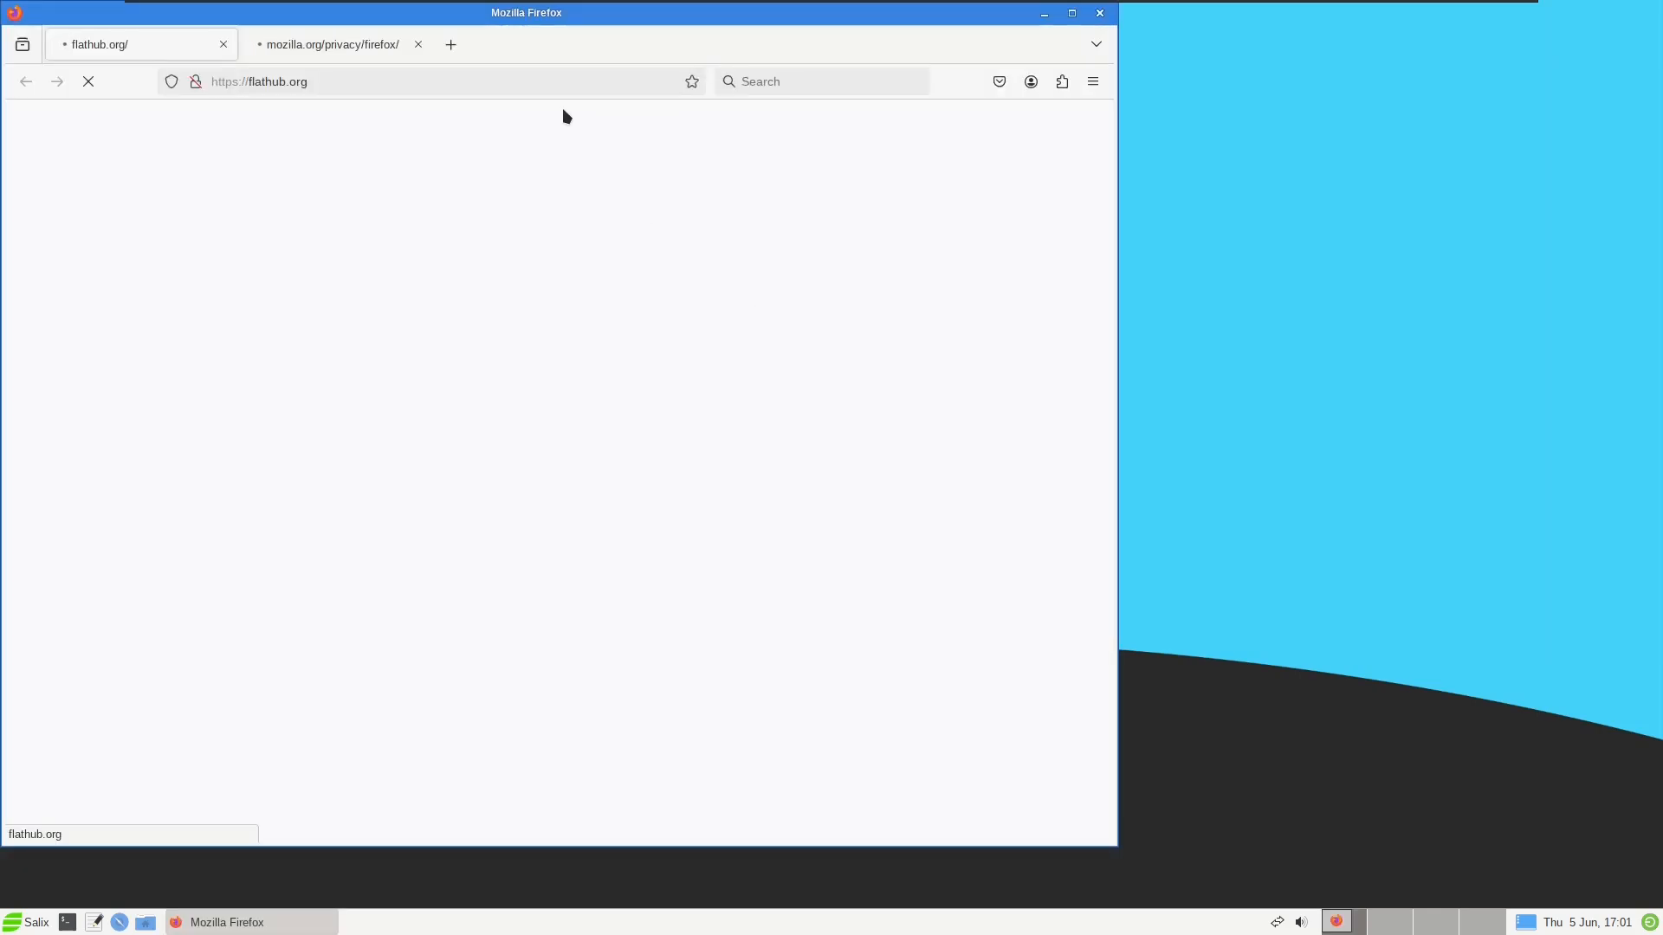
left_click(418, 43)
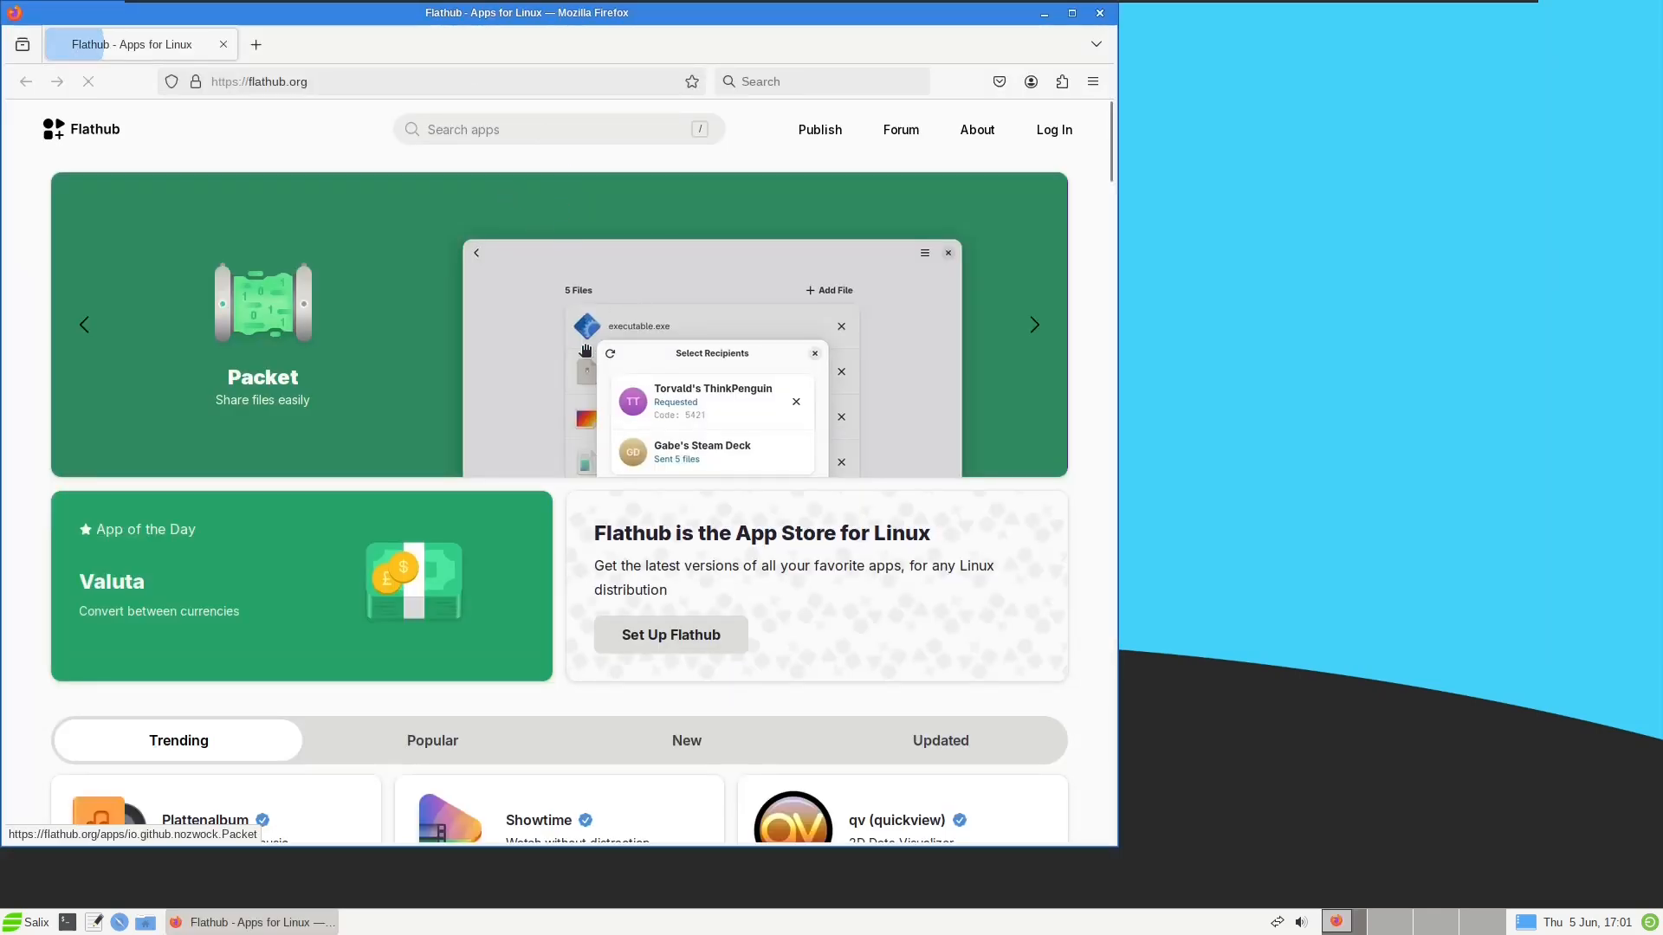
left_click(487, 127)
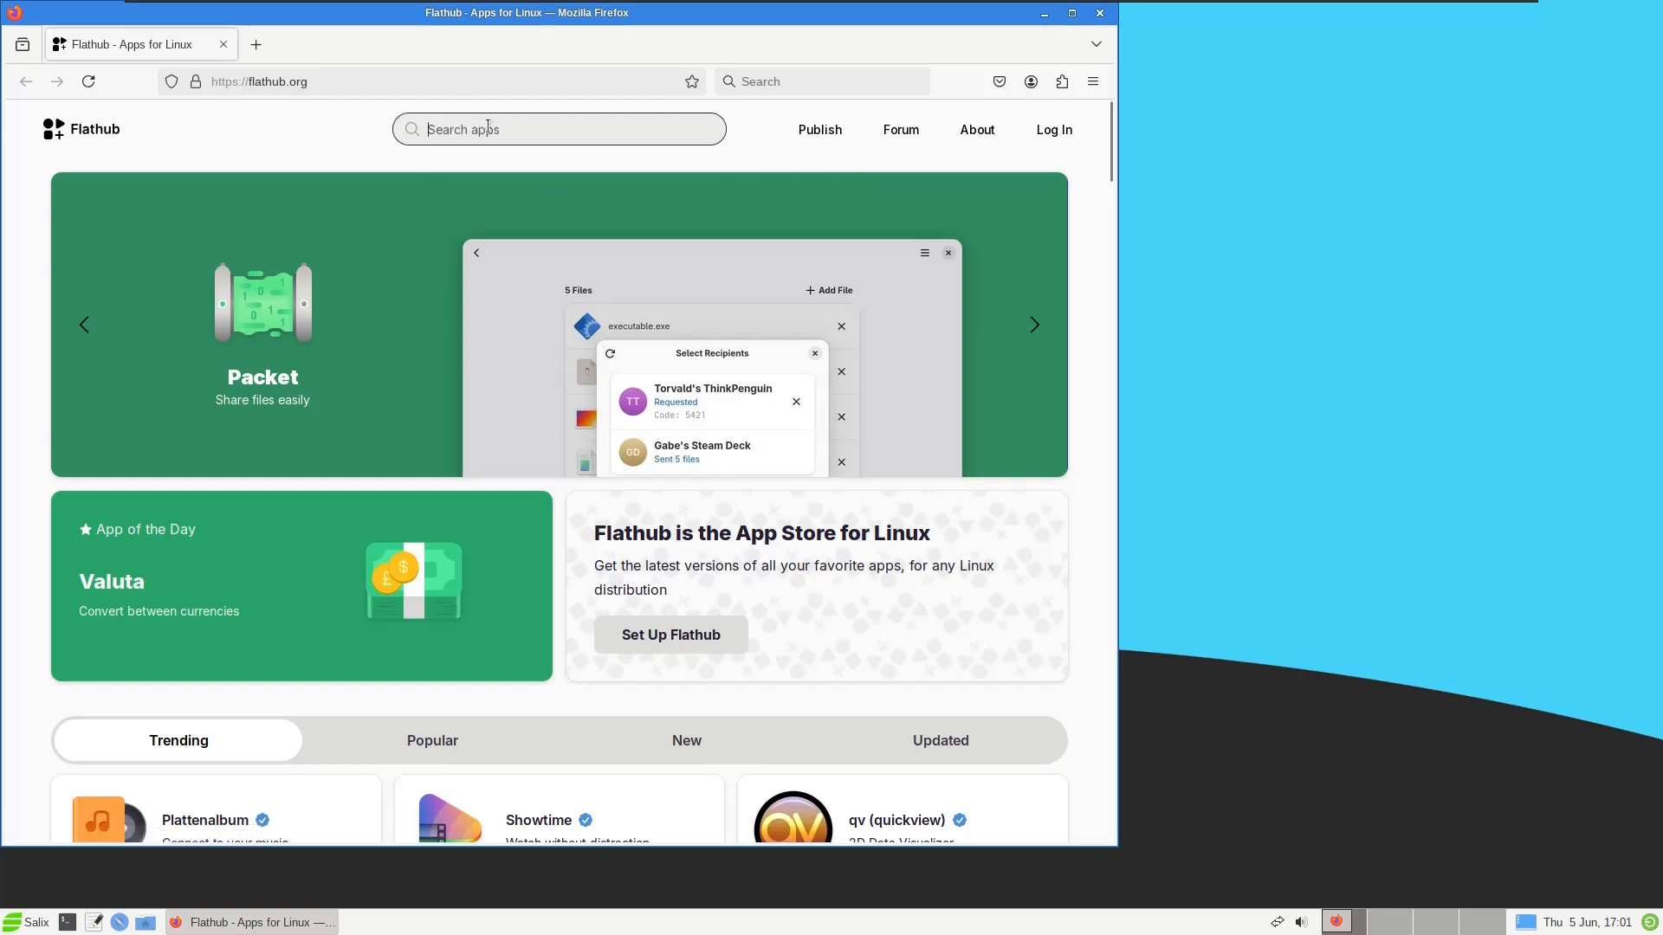
type("steam")
key("Return")
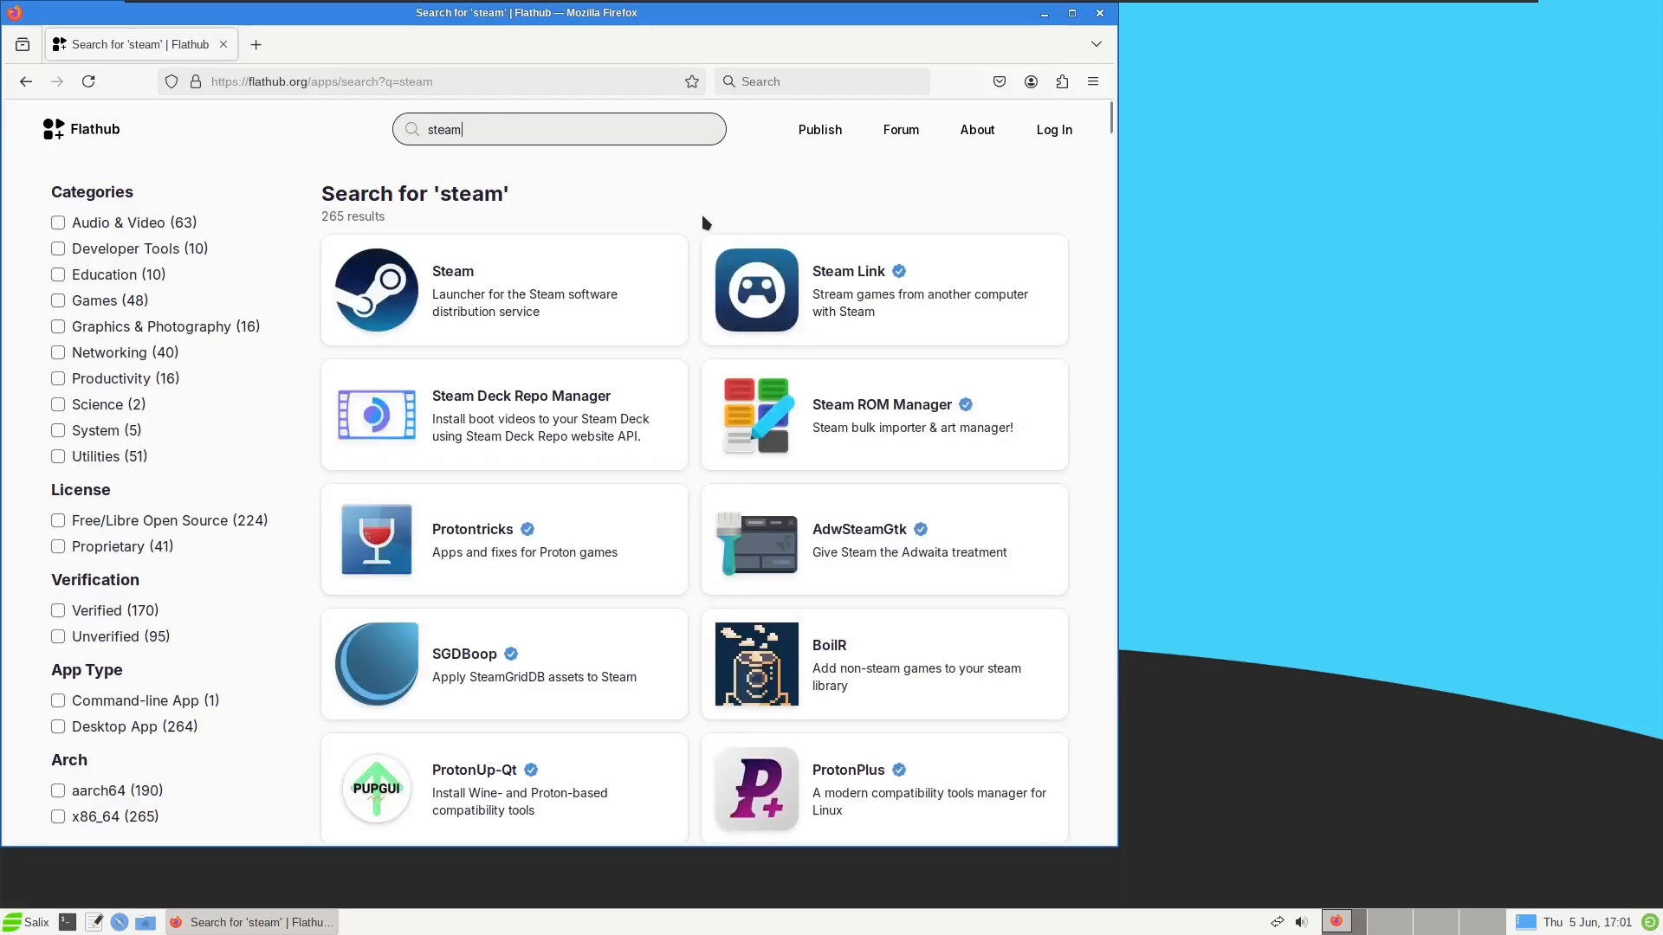
Step: Scroll through the 265 steam results and back up, then select the search text
scroll(657, 371, "down", 5)
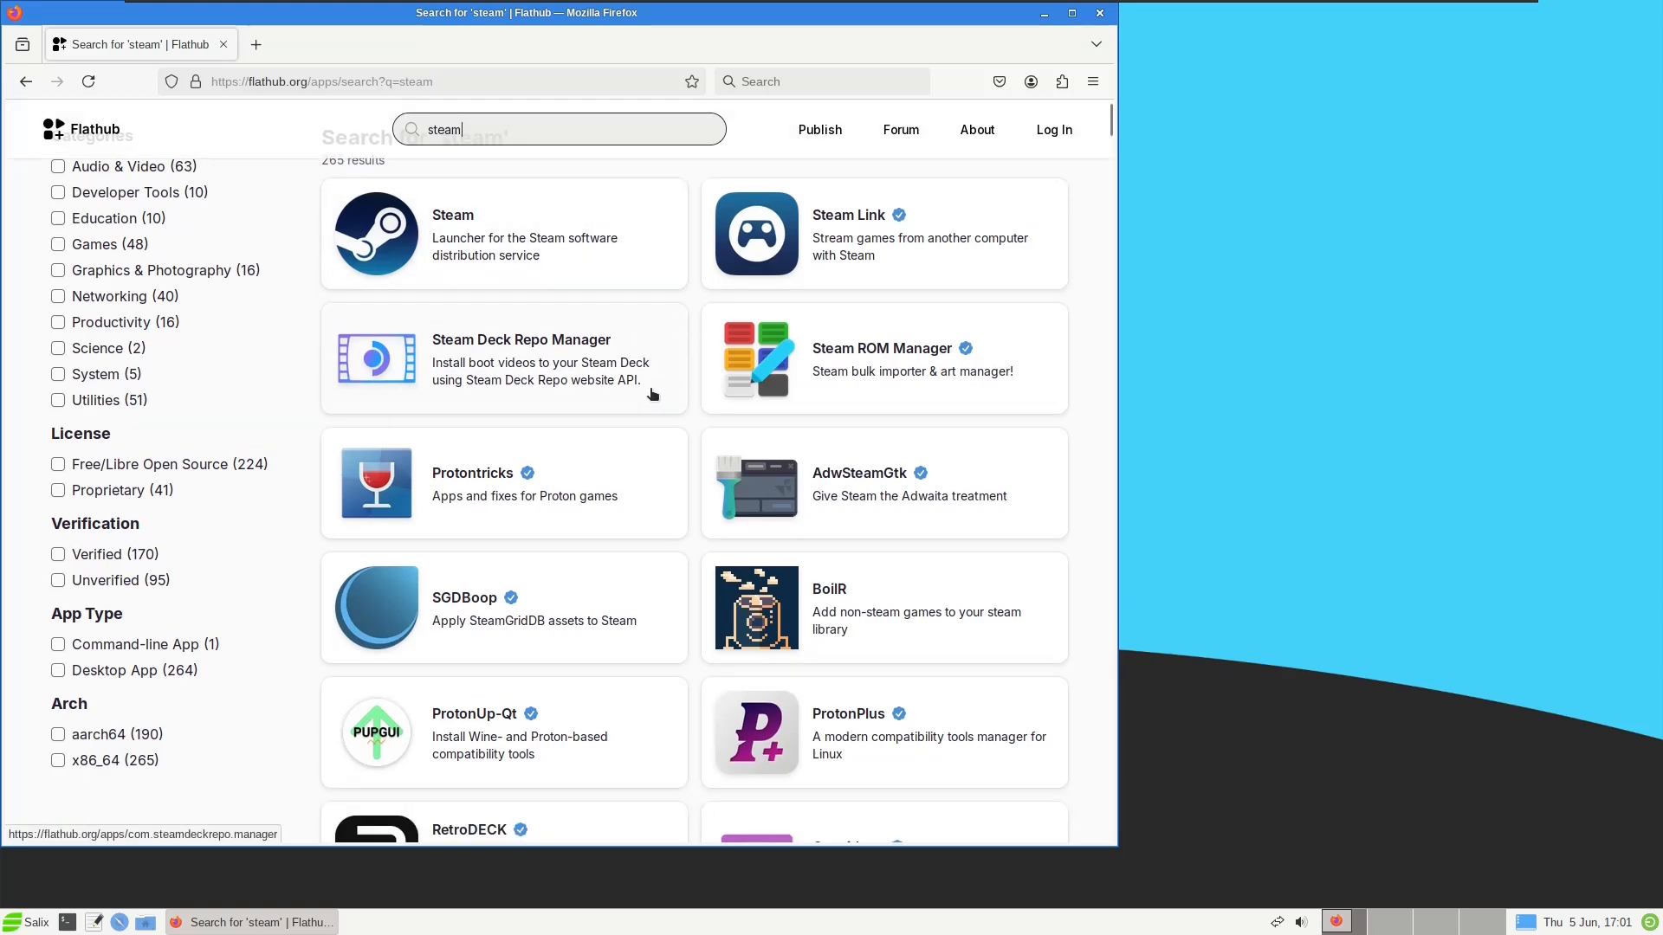
scroll(654, 381, "down", 4)
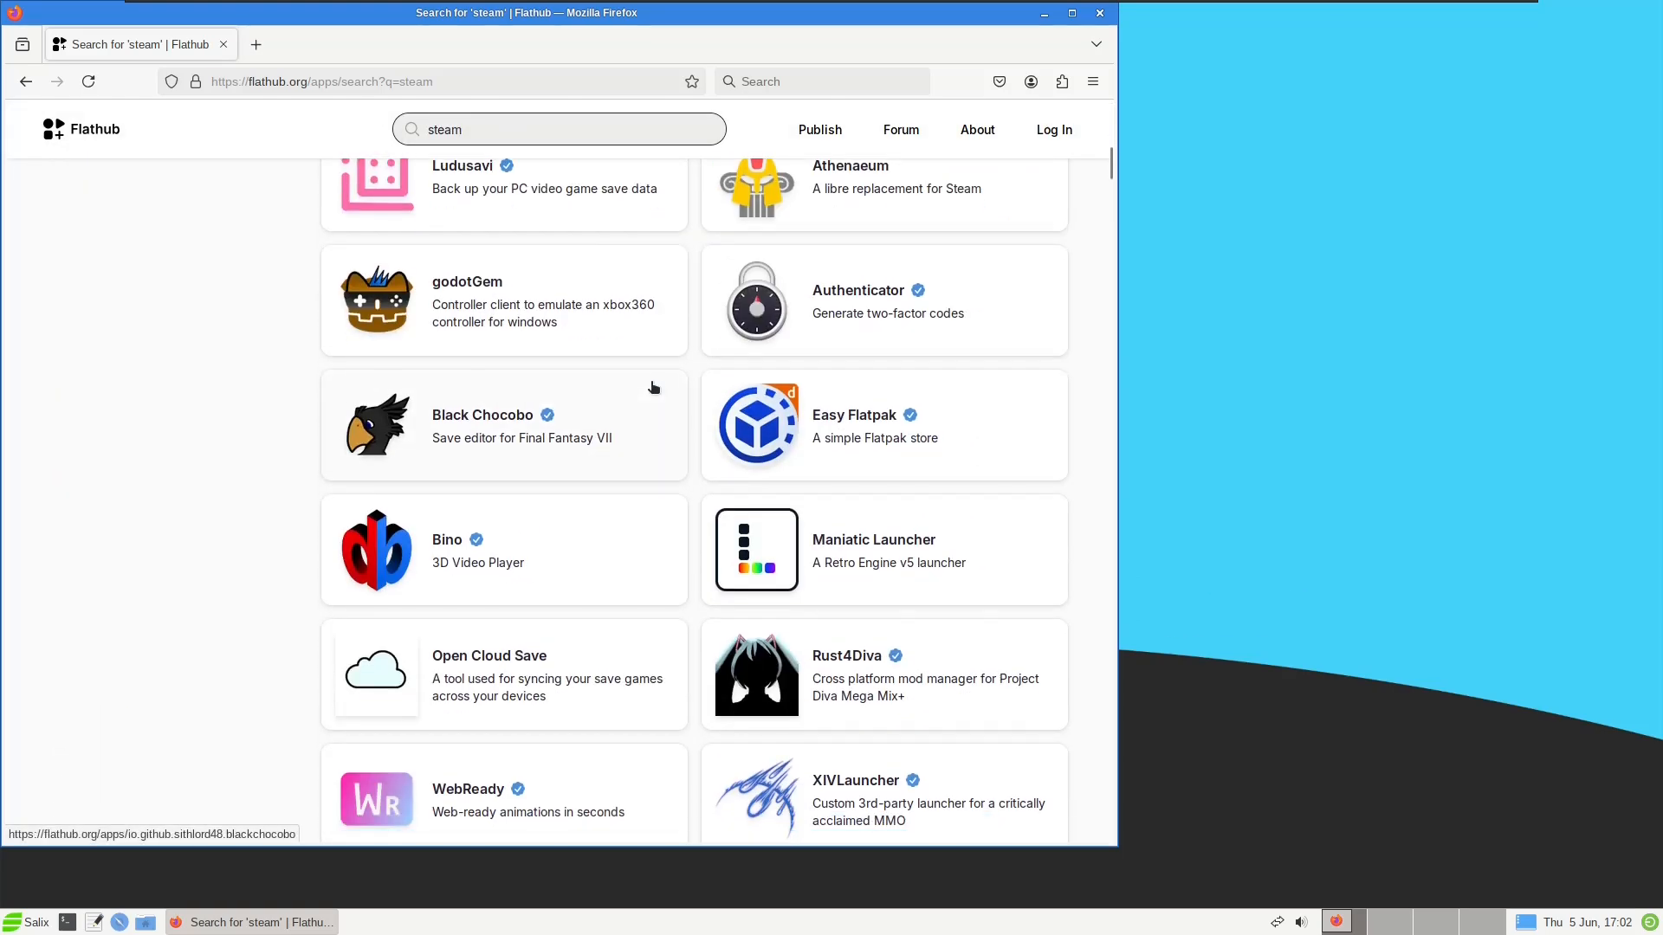
scroll(654, 387, "down", 5)
scroll(651, 418, "down", 4)
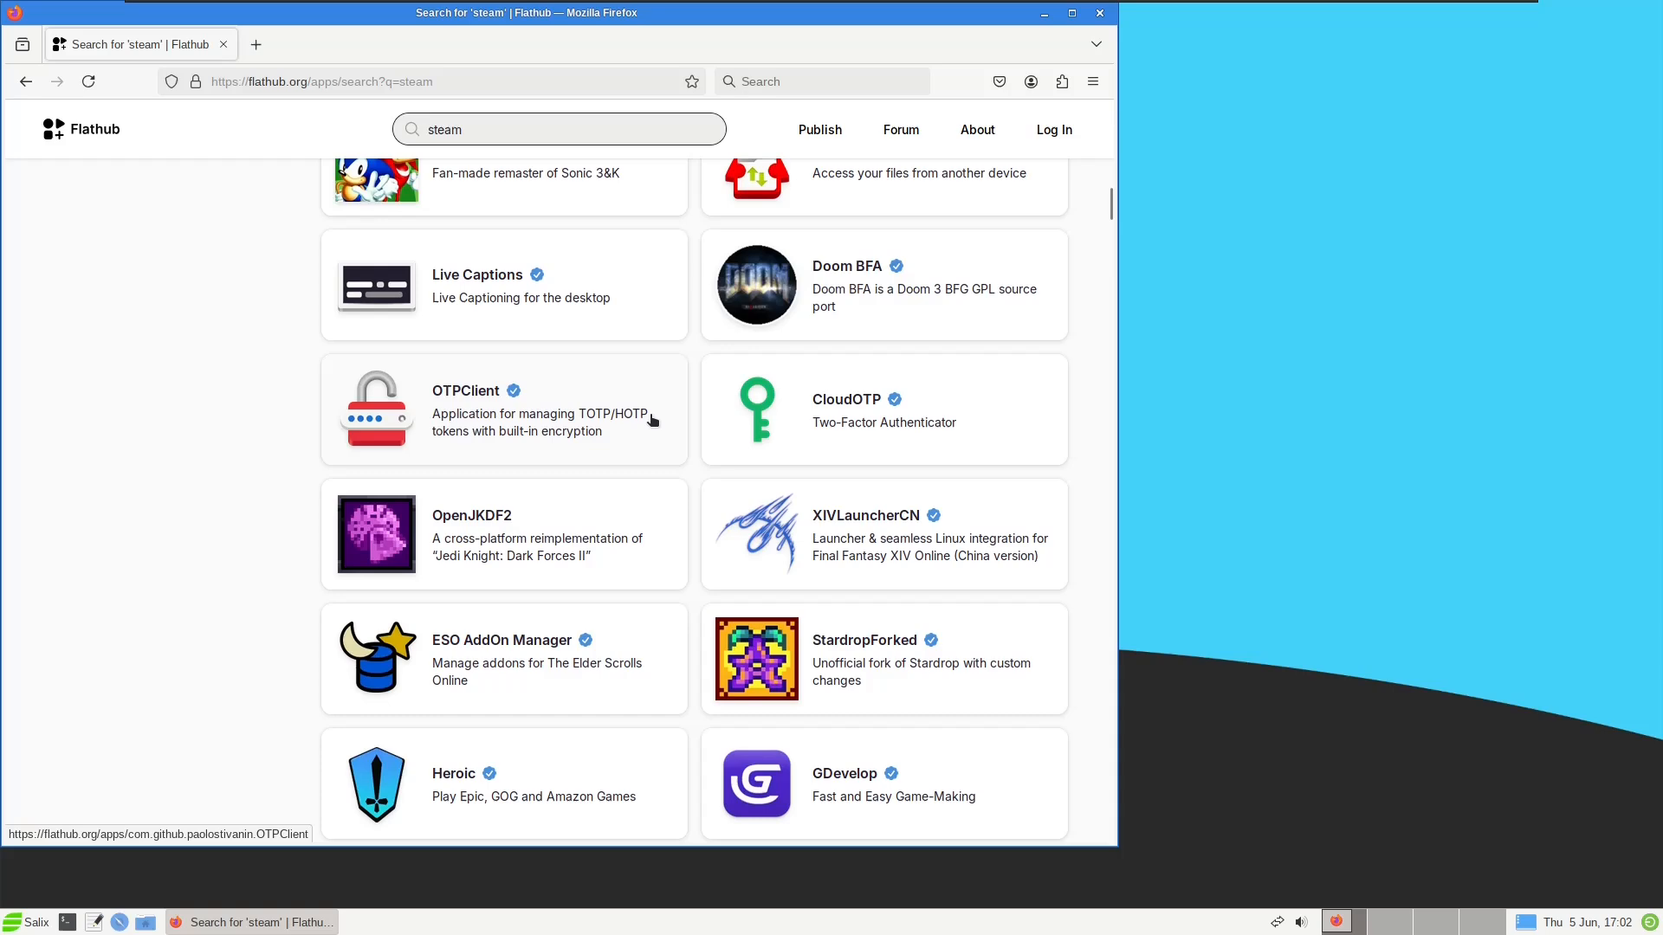
scroll(649, 398, "up", 17)
scroll(599, 310, "up", 2)
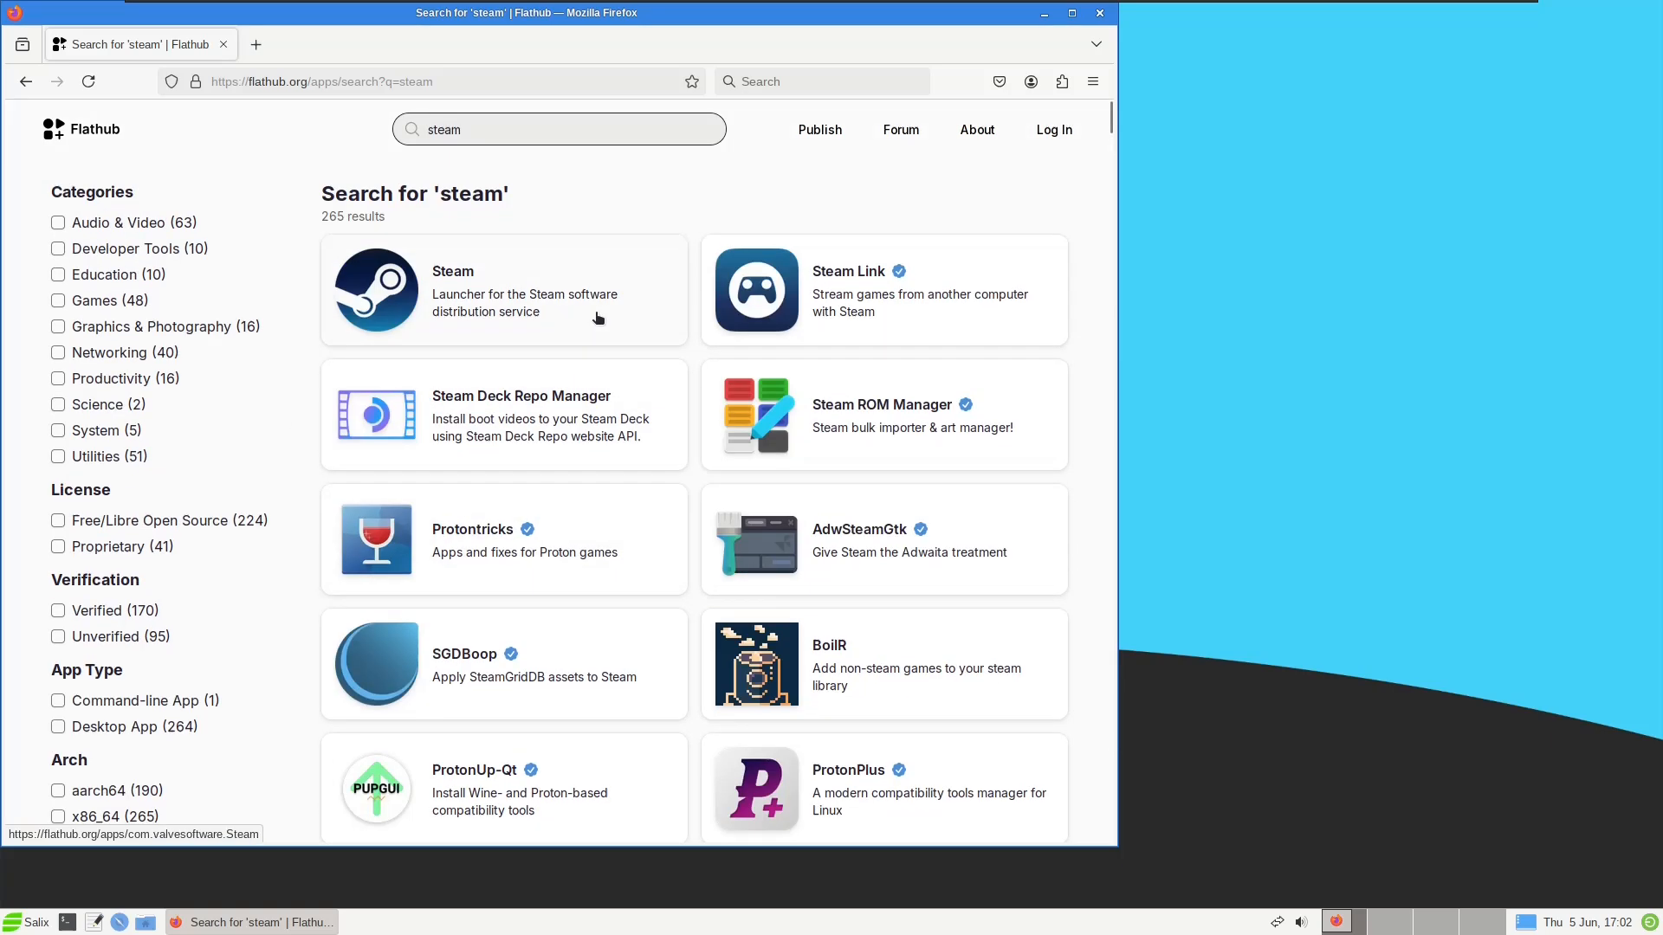
double_click(479, 129)
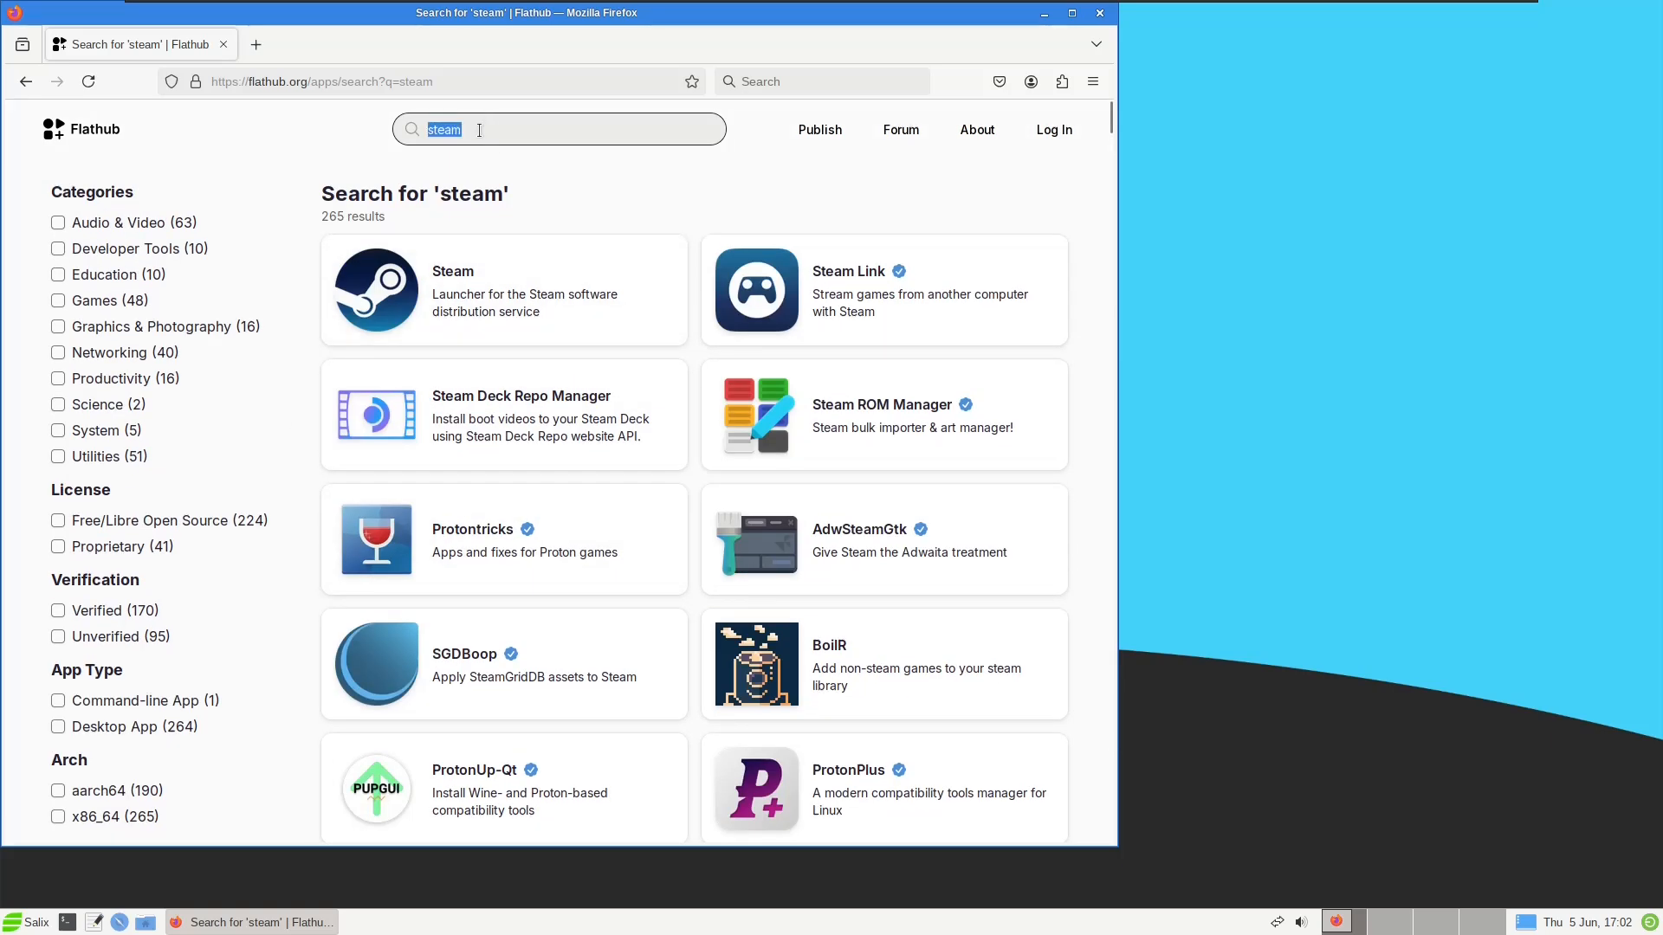
Step: Search for 'vivaldi' and start its Flathub install by opening the downloaded .flatpakref
key("BackSpace")
key("BackSpace")
key("BackSpace")
left_click(403, 322)
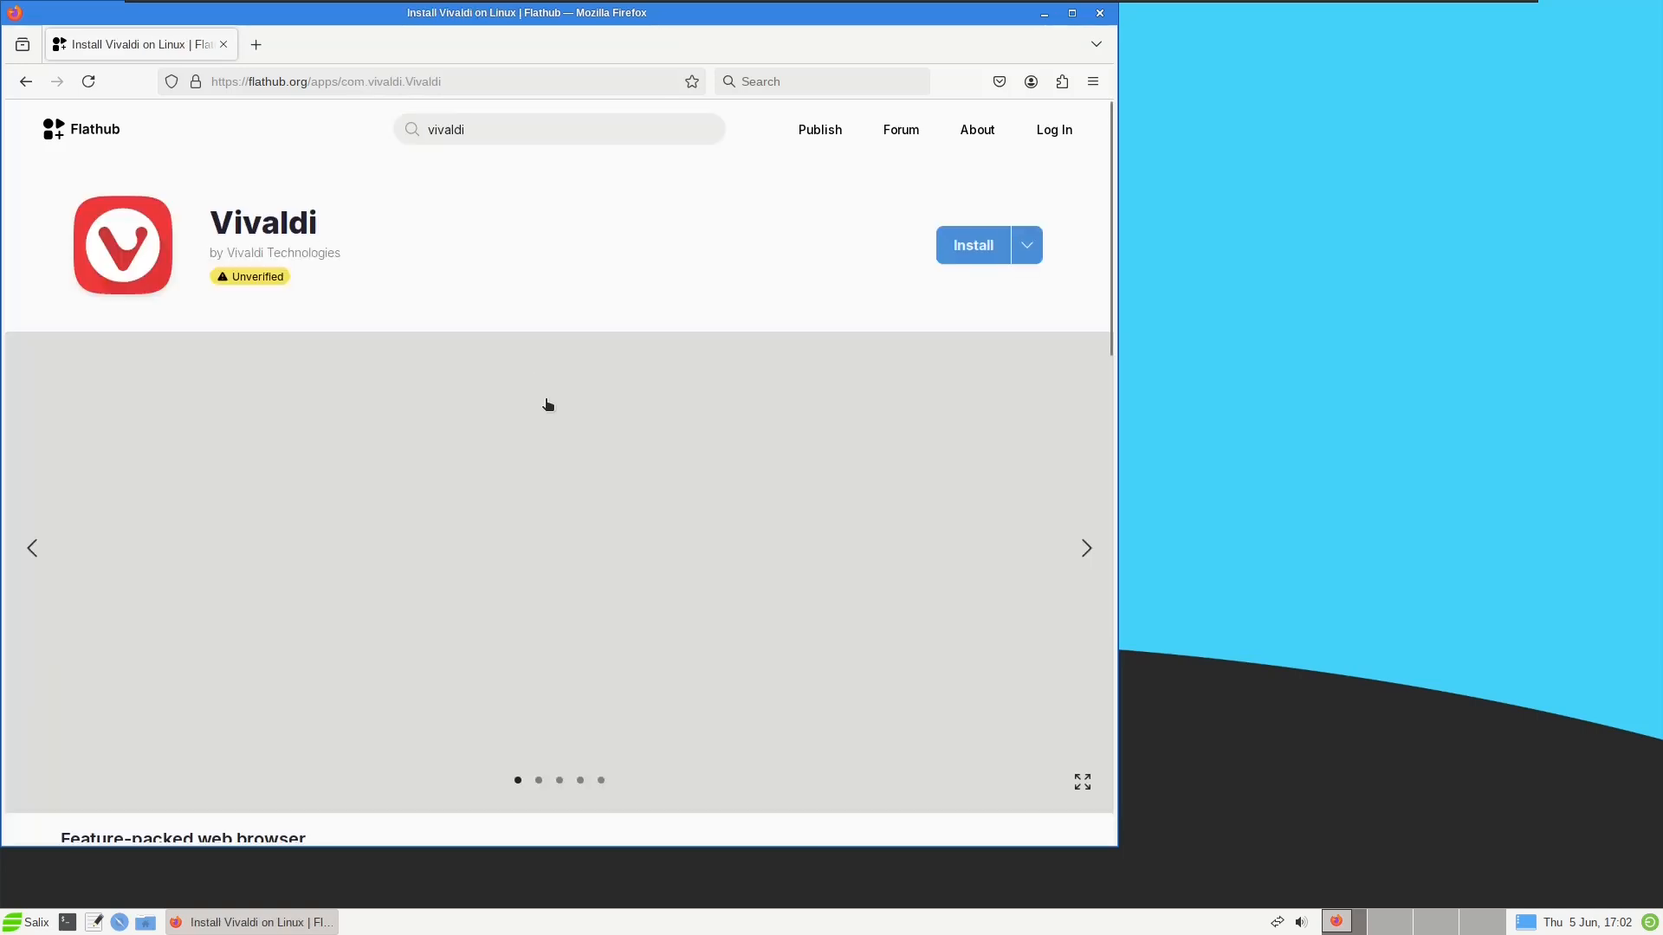
left_click(979, 245)
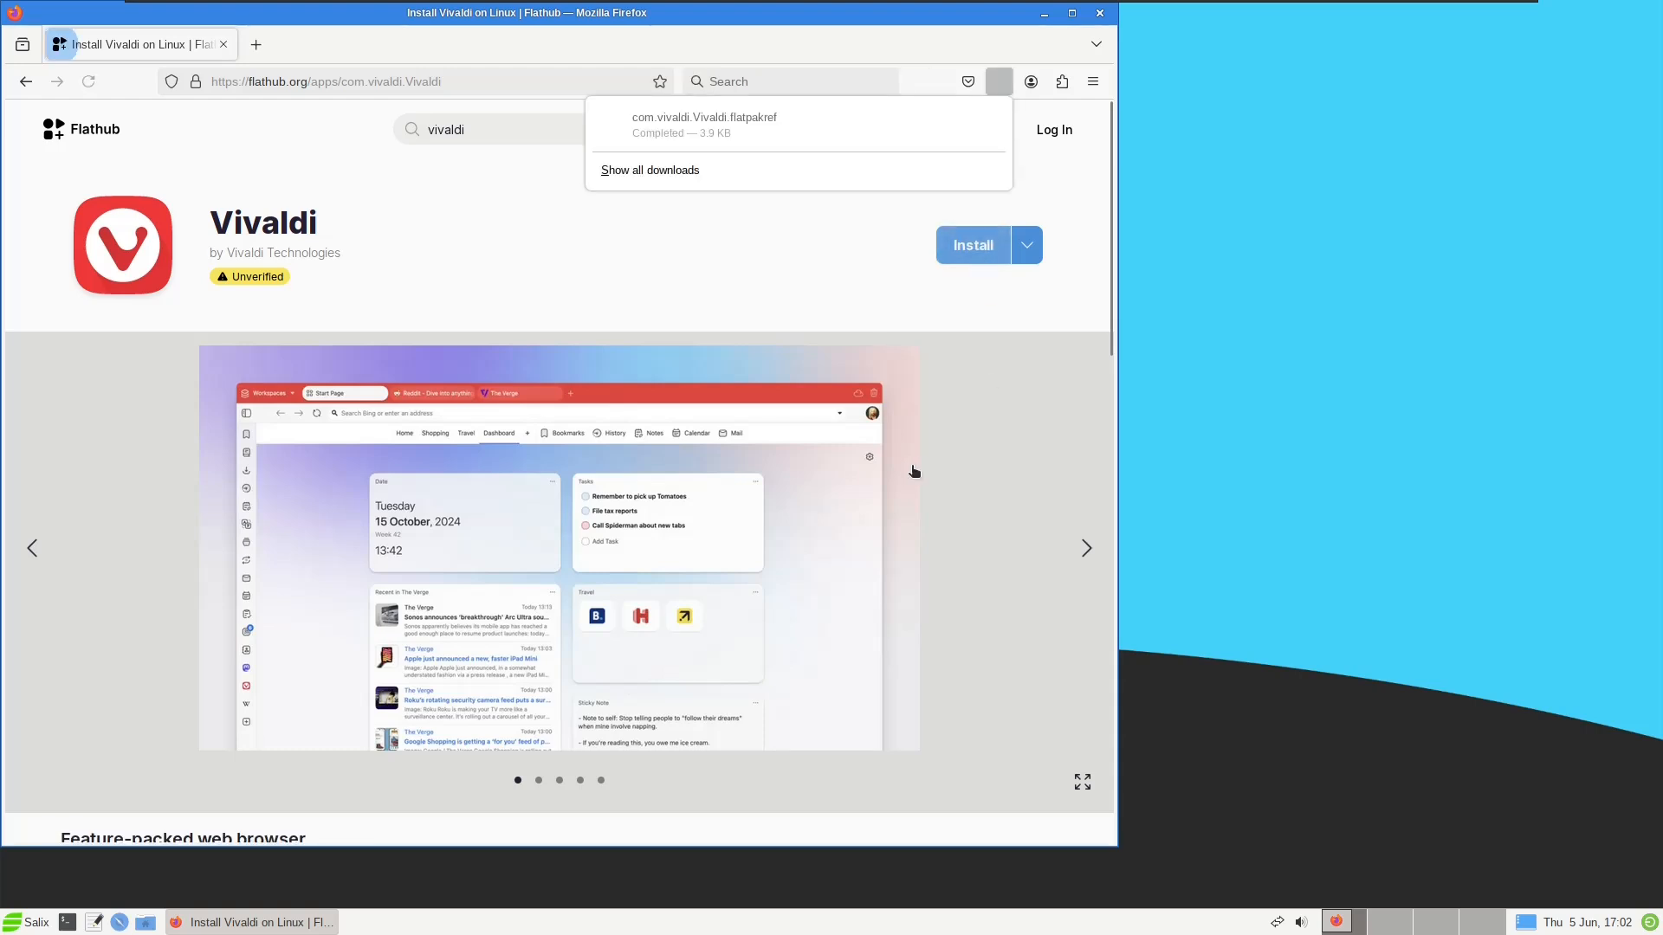
left_click(685, 121)
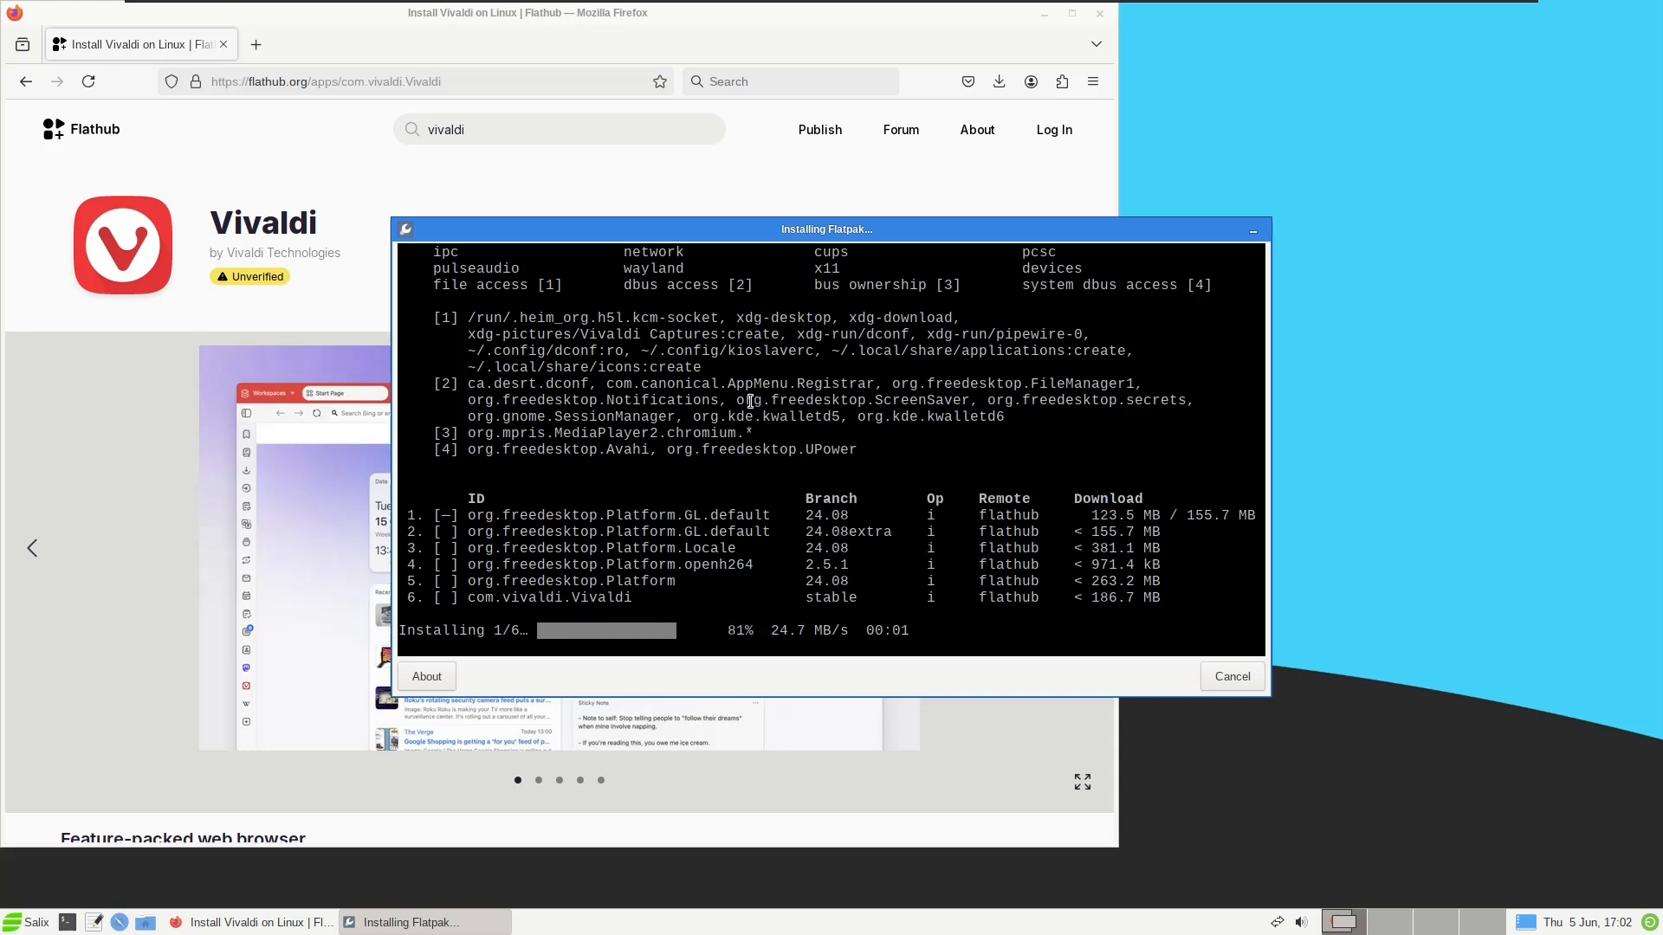
Step: Browse the Salix application menu, briefly searching 'vlc', while Vivaldi installs
left_click(26, 922)
type("vlc")
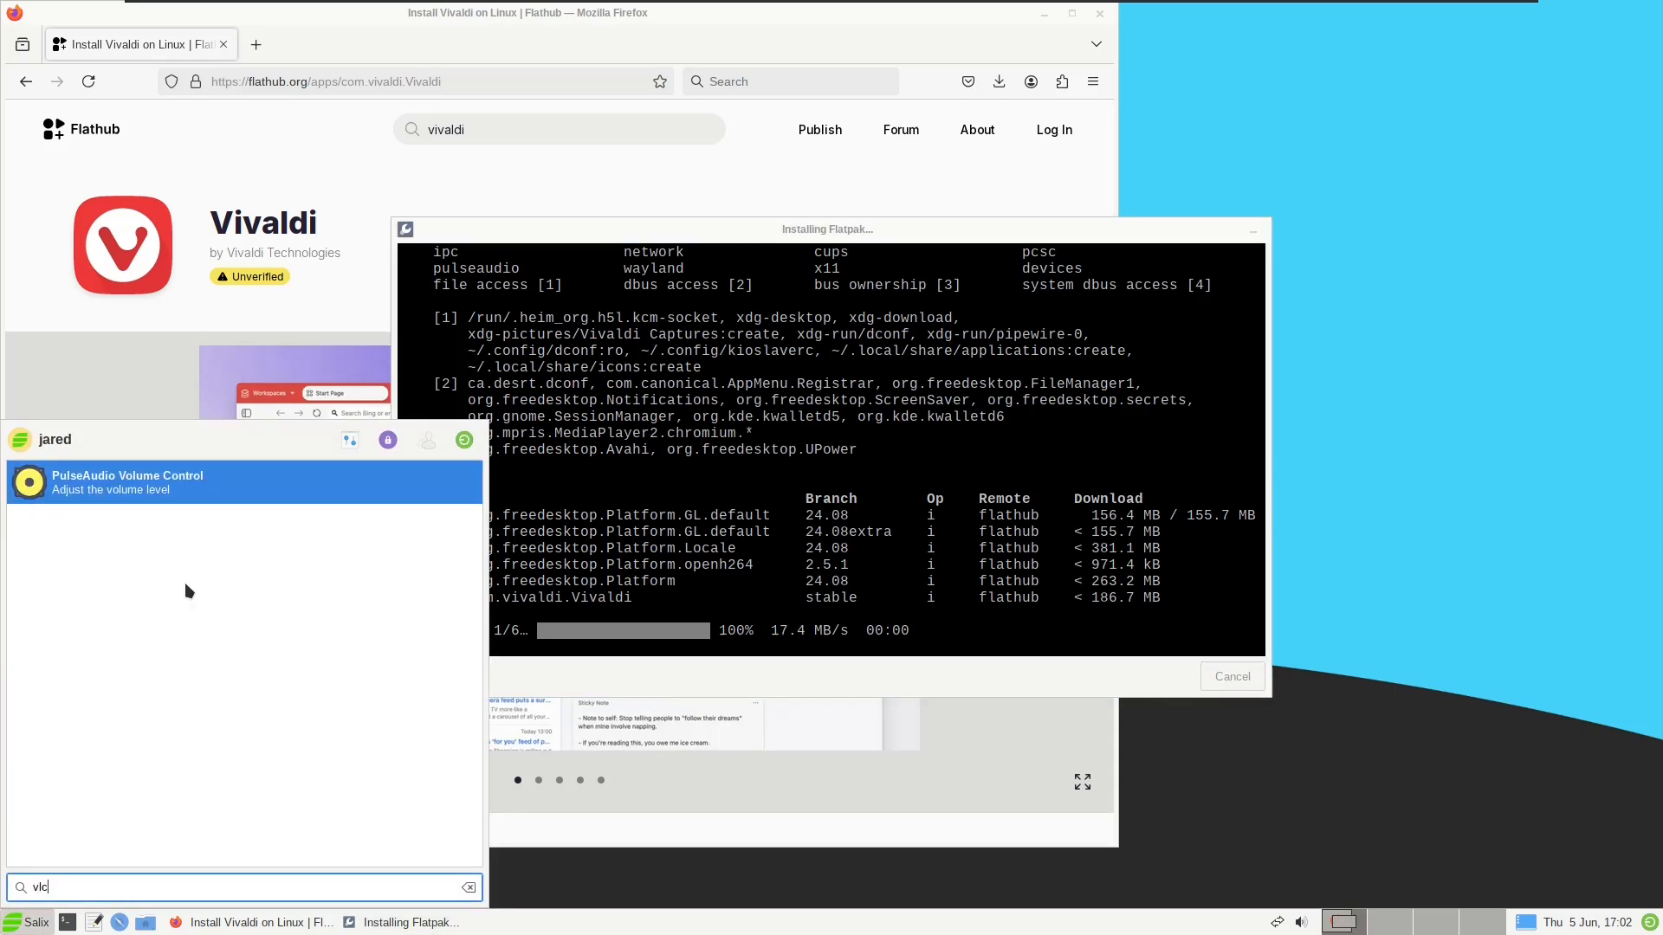
key("BackSpace")
key("BackSpace")
key("BackSpace")
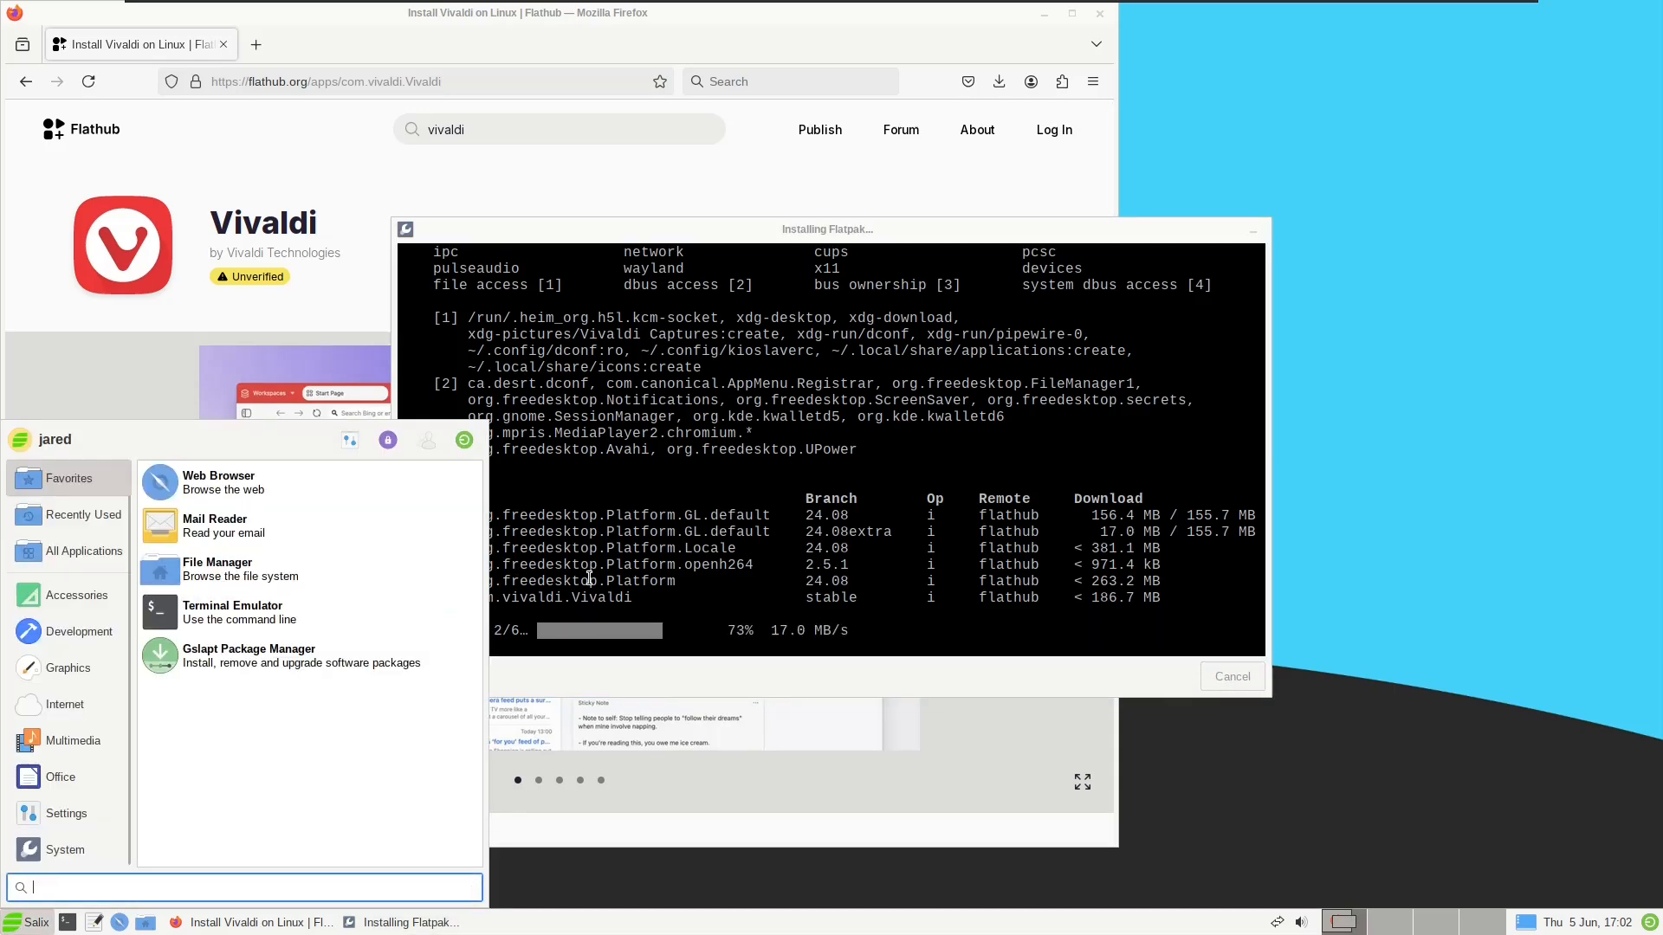
left_click(589, 614)
left_click(26, 923)
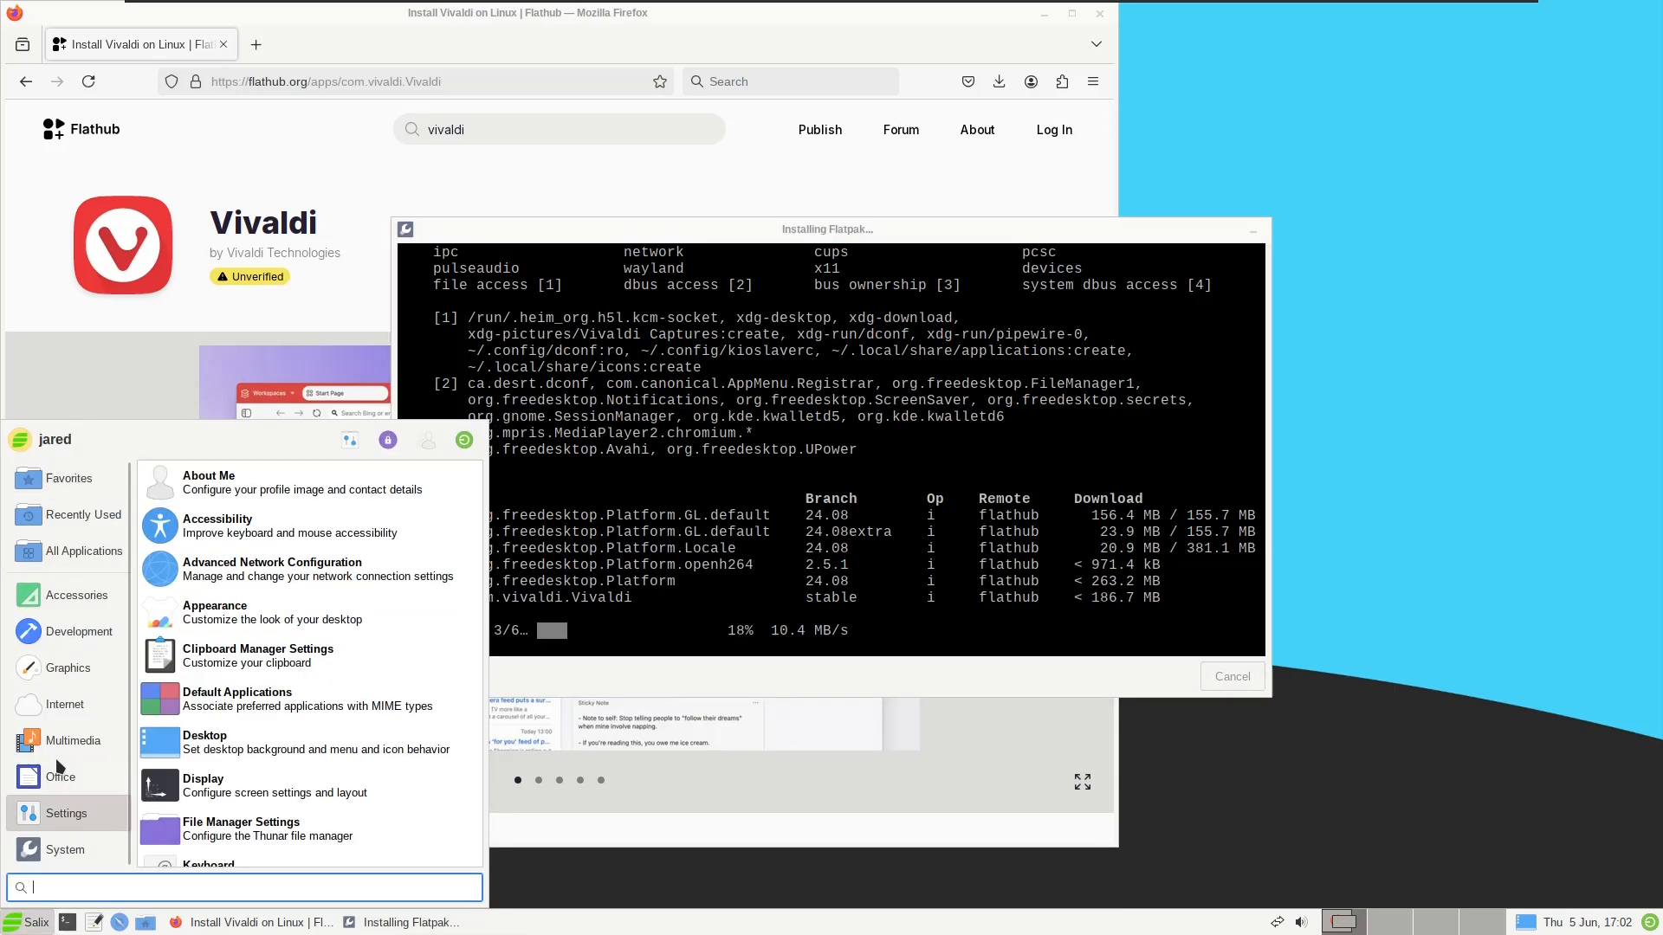
mouse_move(65, 706)
mouse_move(65, 850)
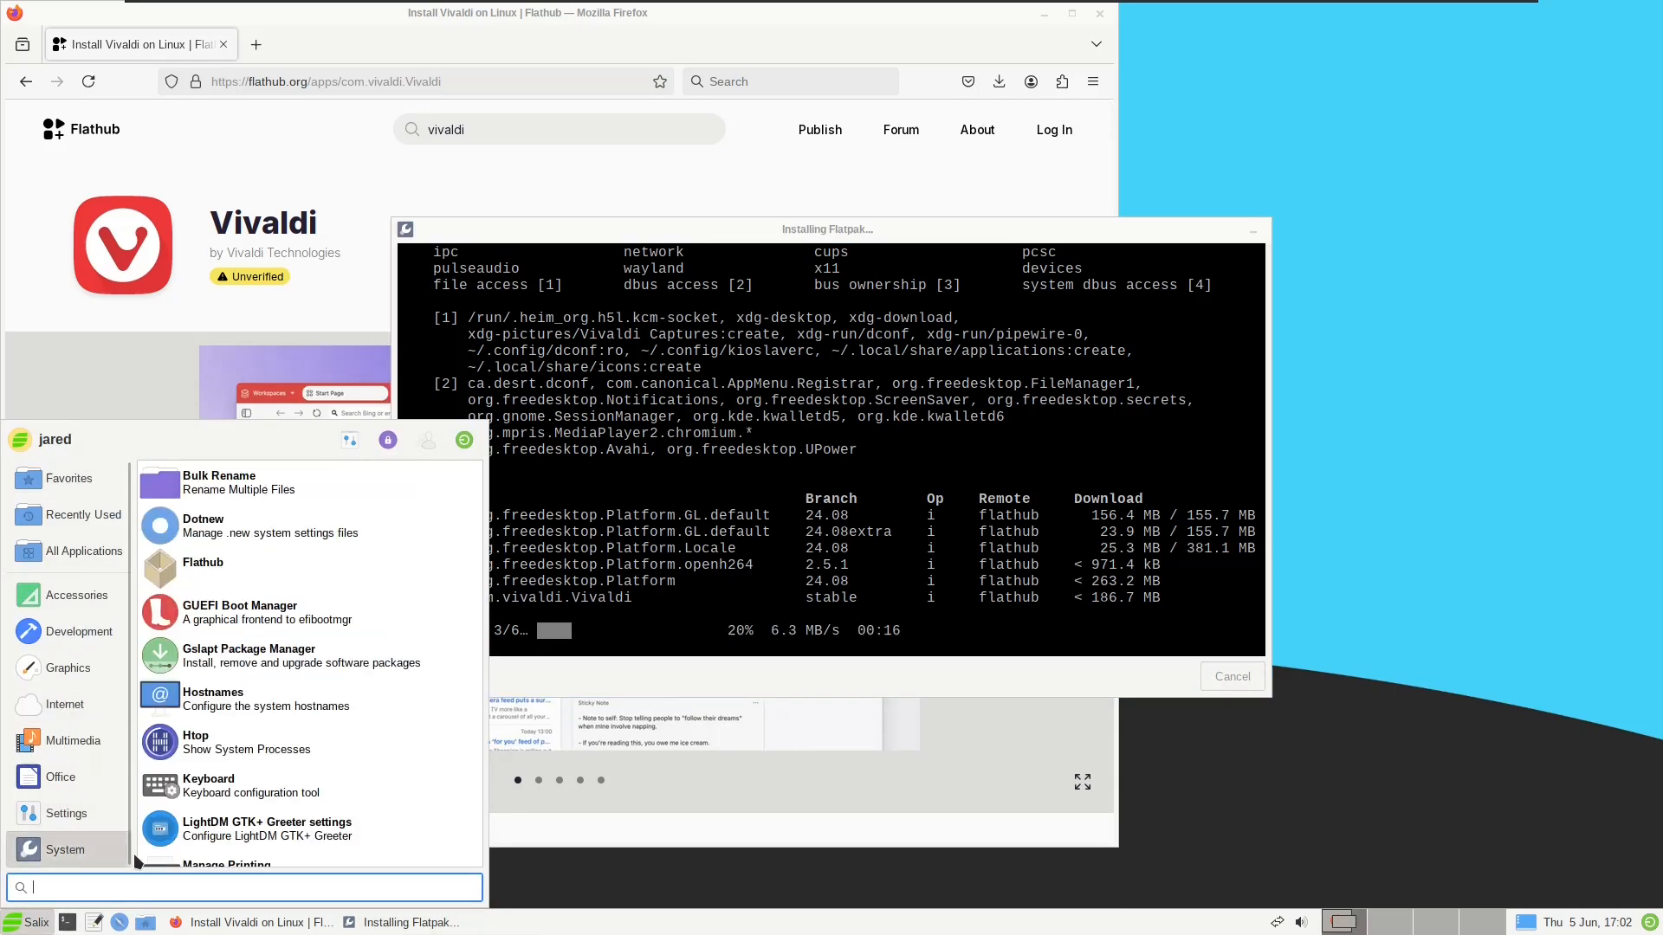
scroll(294, 745, "down", 3)
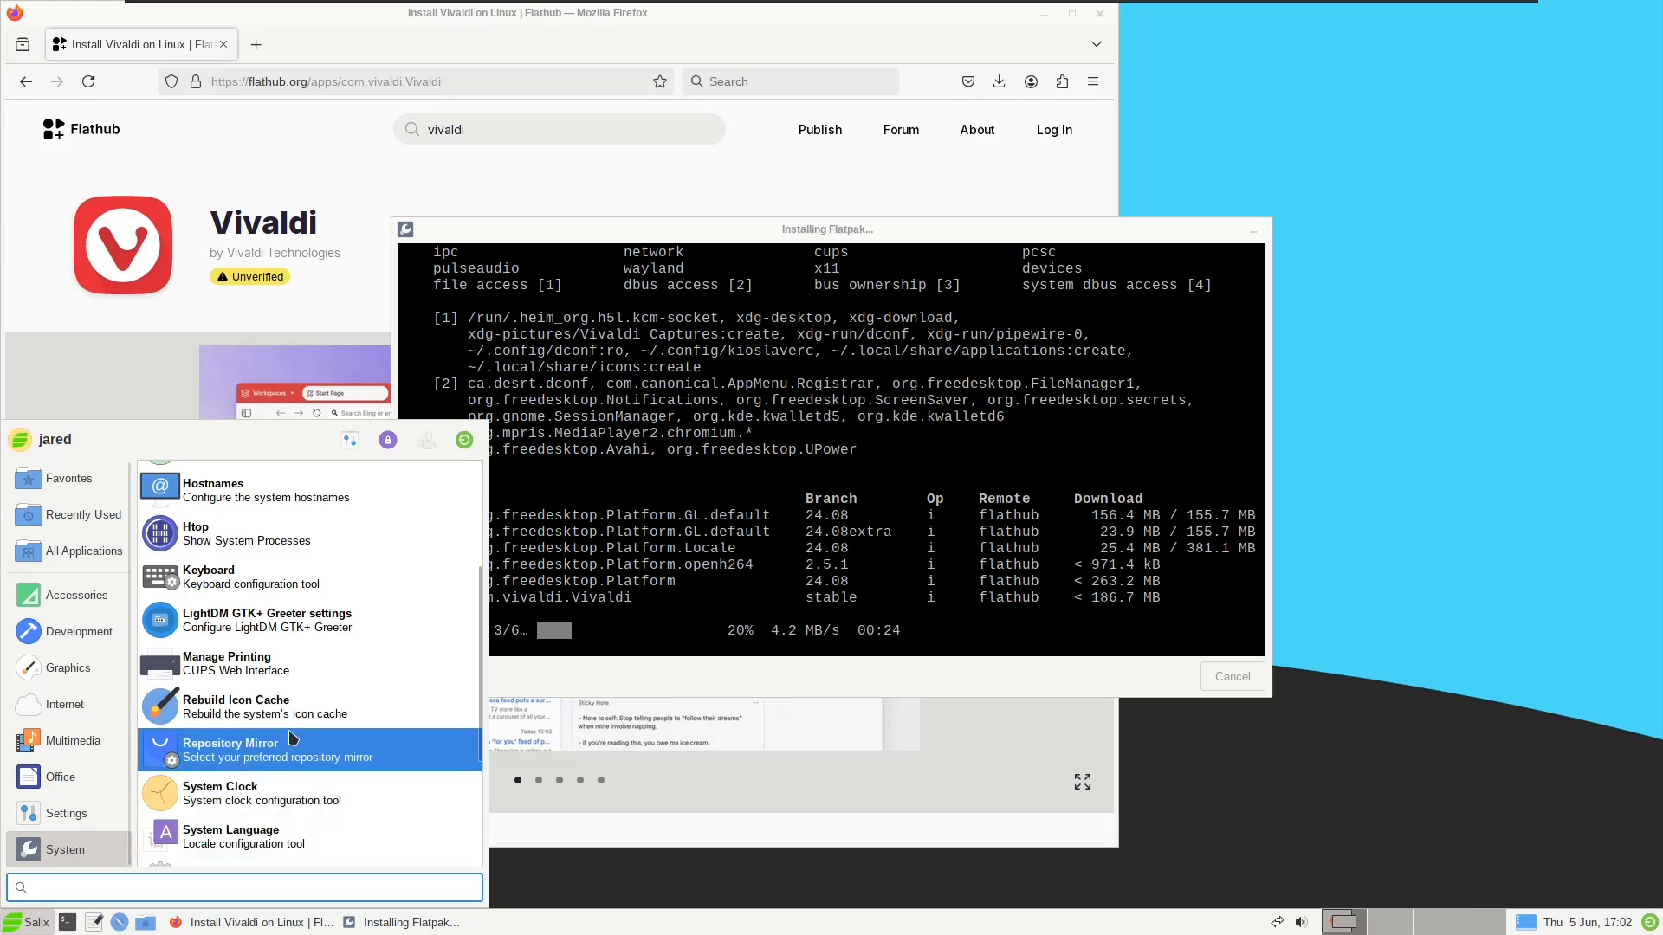
scroll(288, 745, "up", 3)
Step: Look up vlc in Gslapt (3.0.17.3, not installed), then minimize it and return to Firefox
left_click(278, 655)
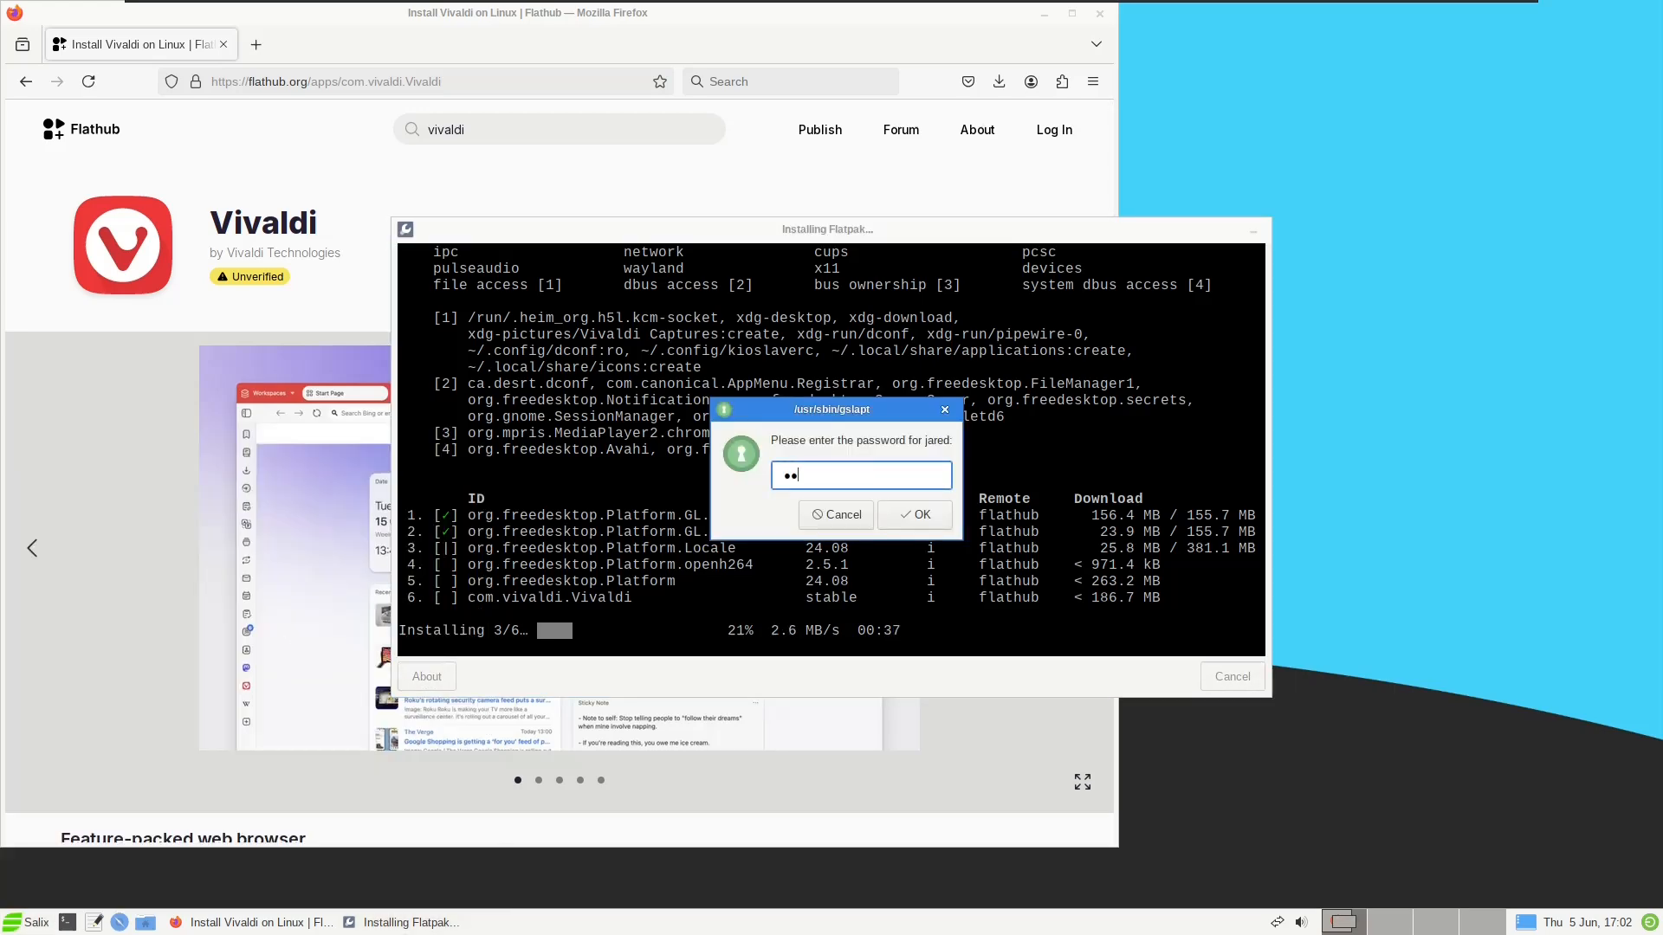
key("Return")
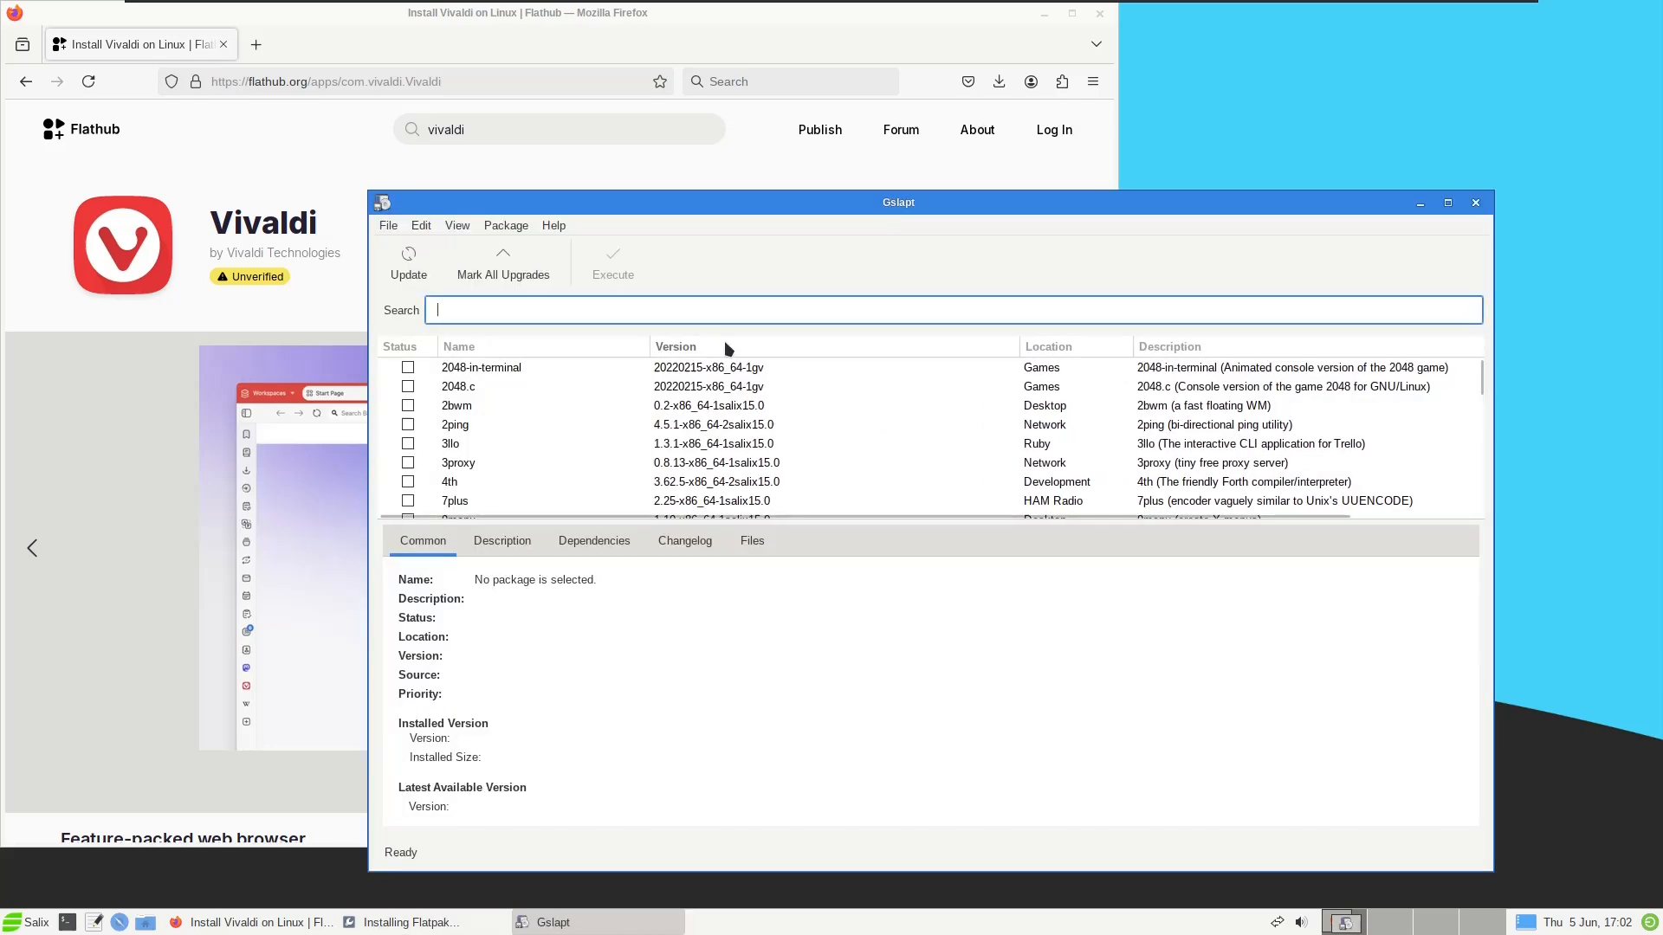
type("vlc")
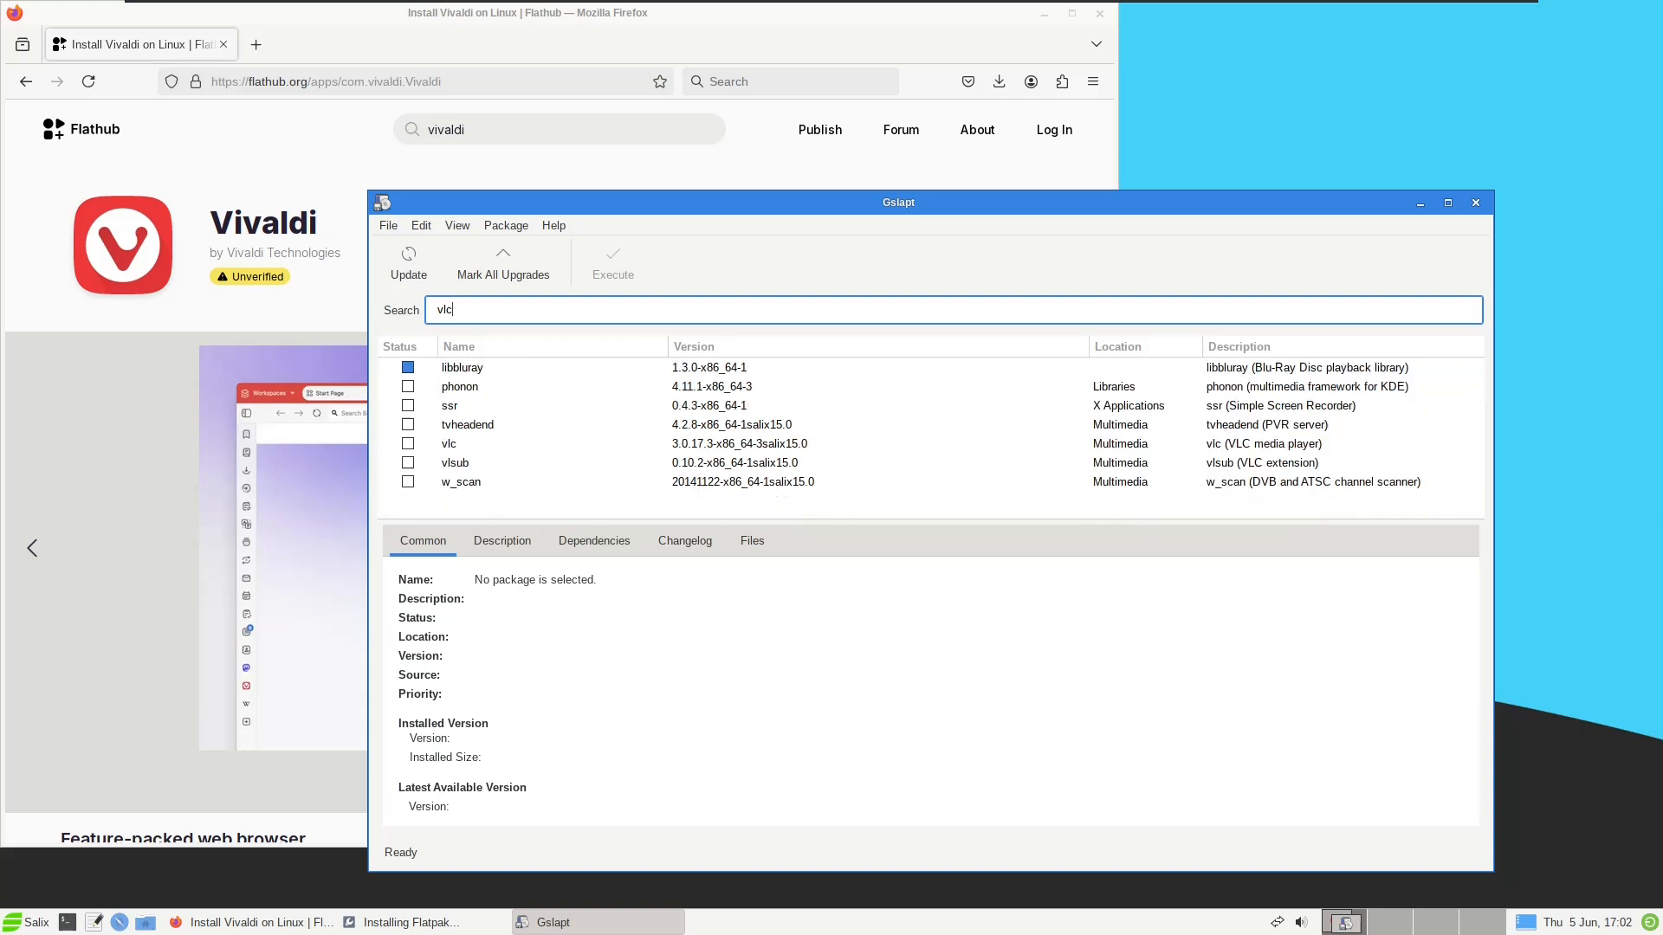
left_click(494, 443)
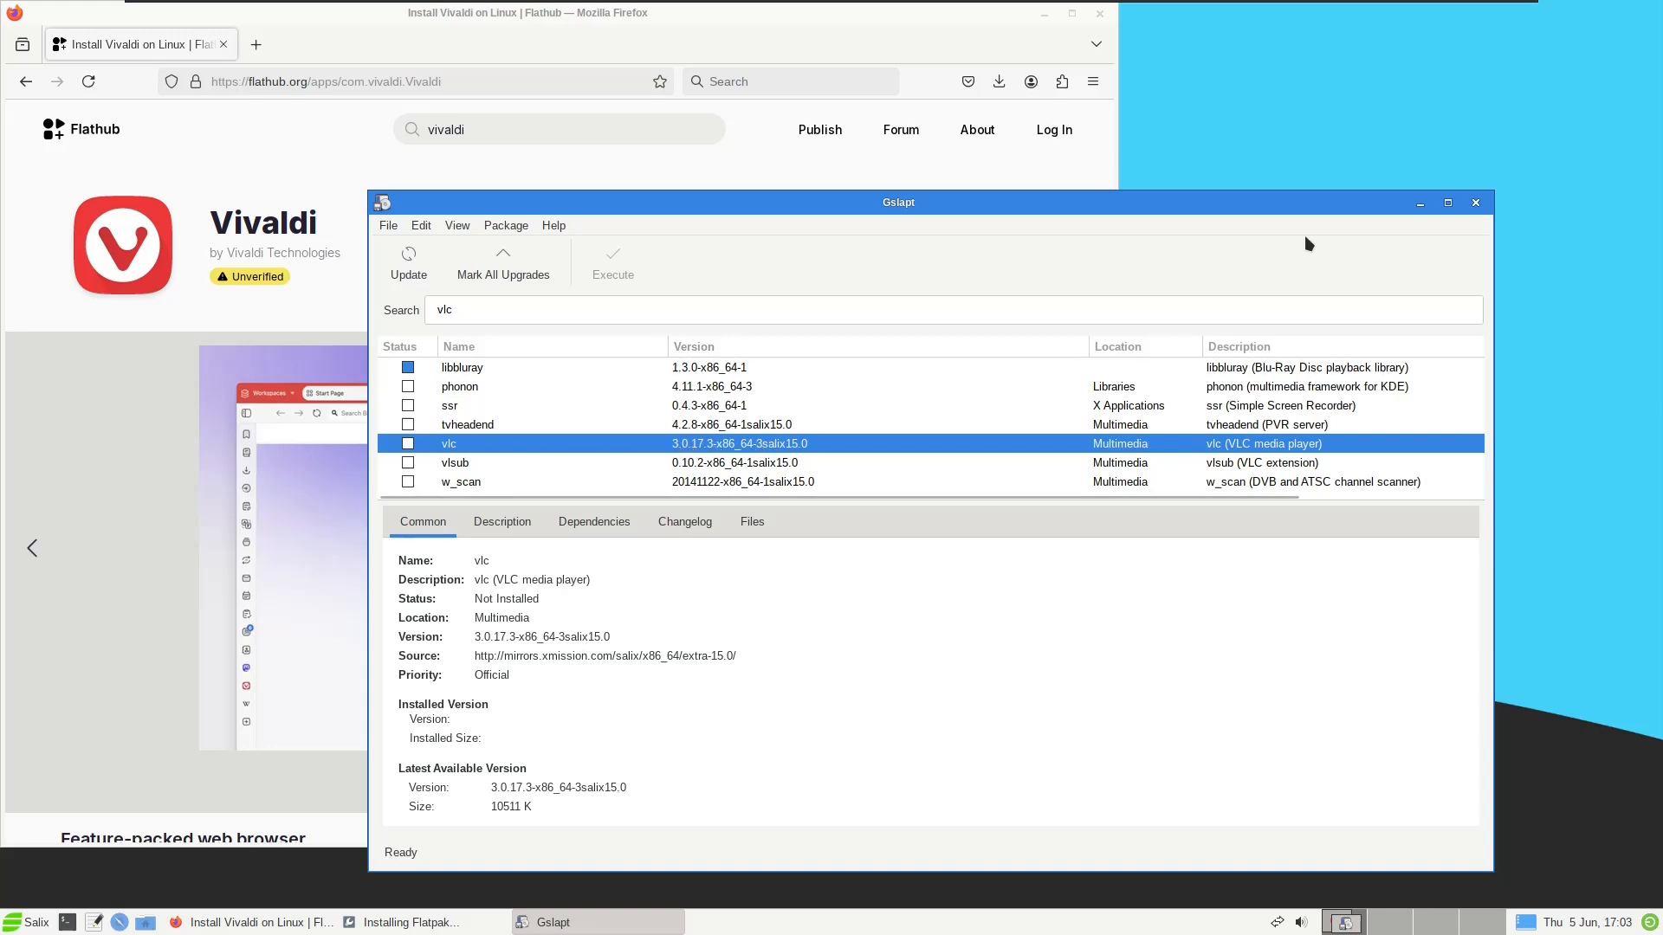
left_click(1420, 203)
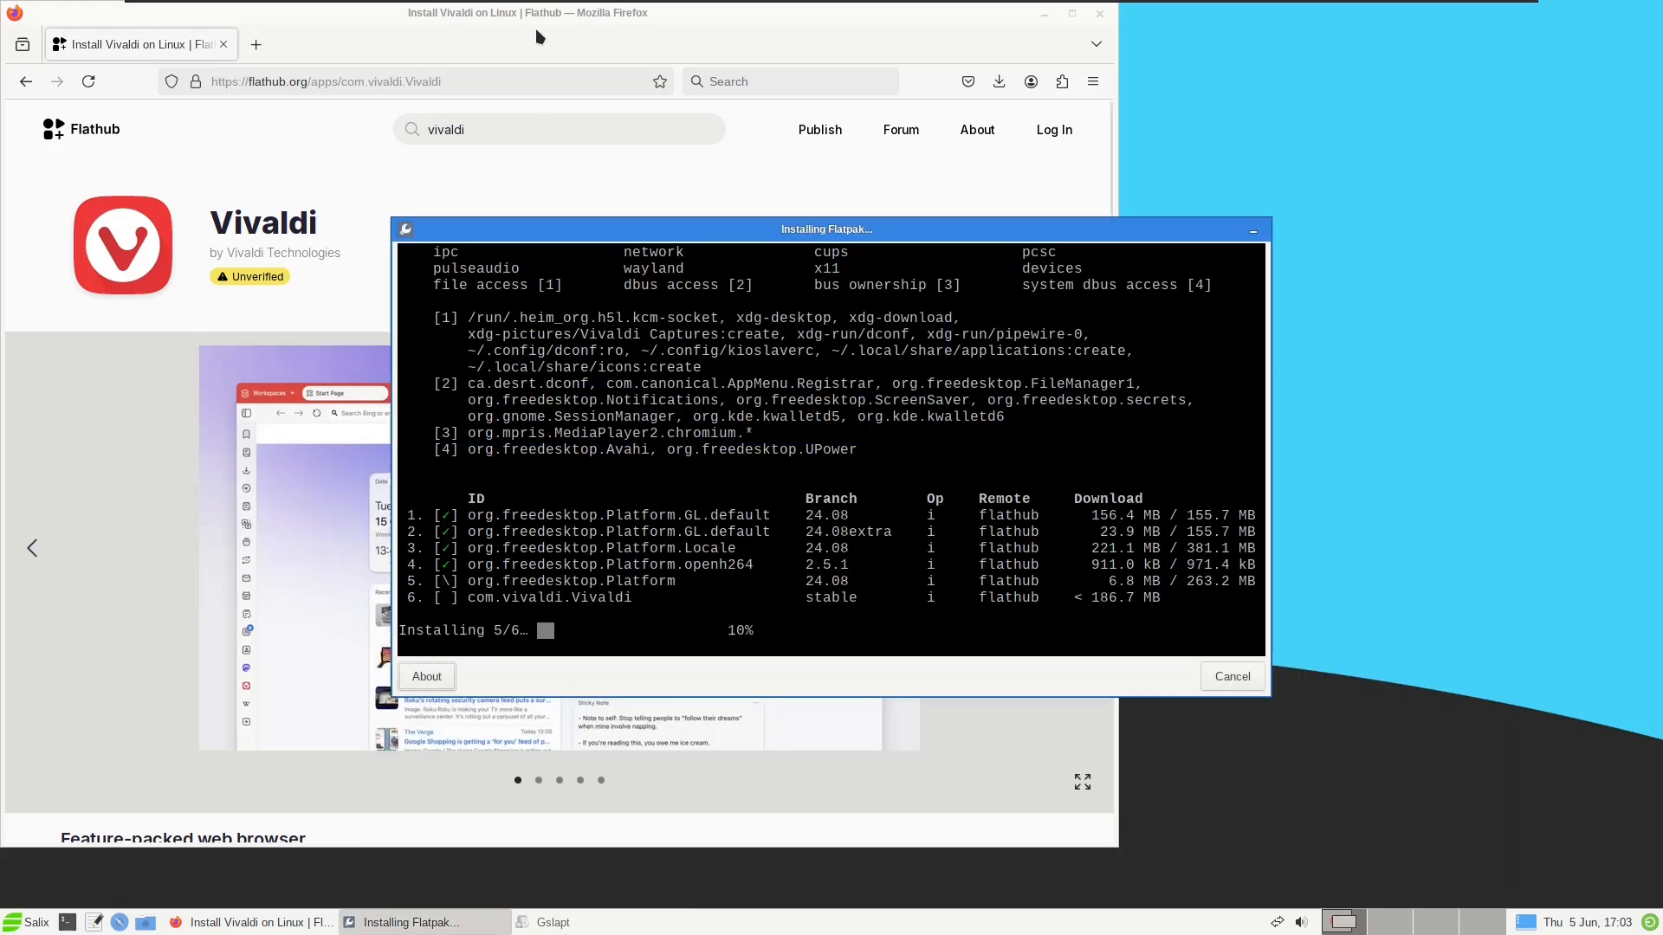
left_click(482, 120)
Step: Search Flathub for 'vlc' and open the VLC app page showing version 3.0.21
double_click(476, 124)
type("v")
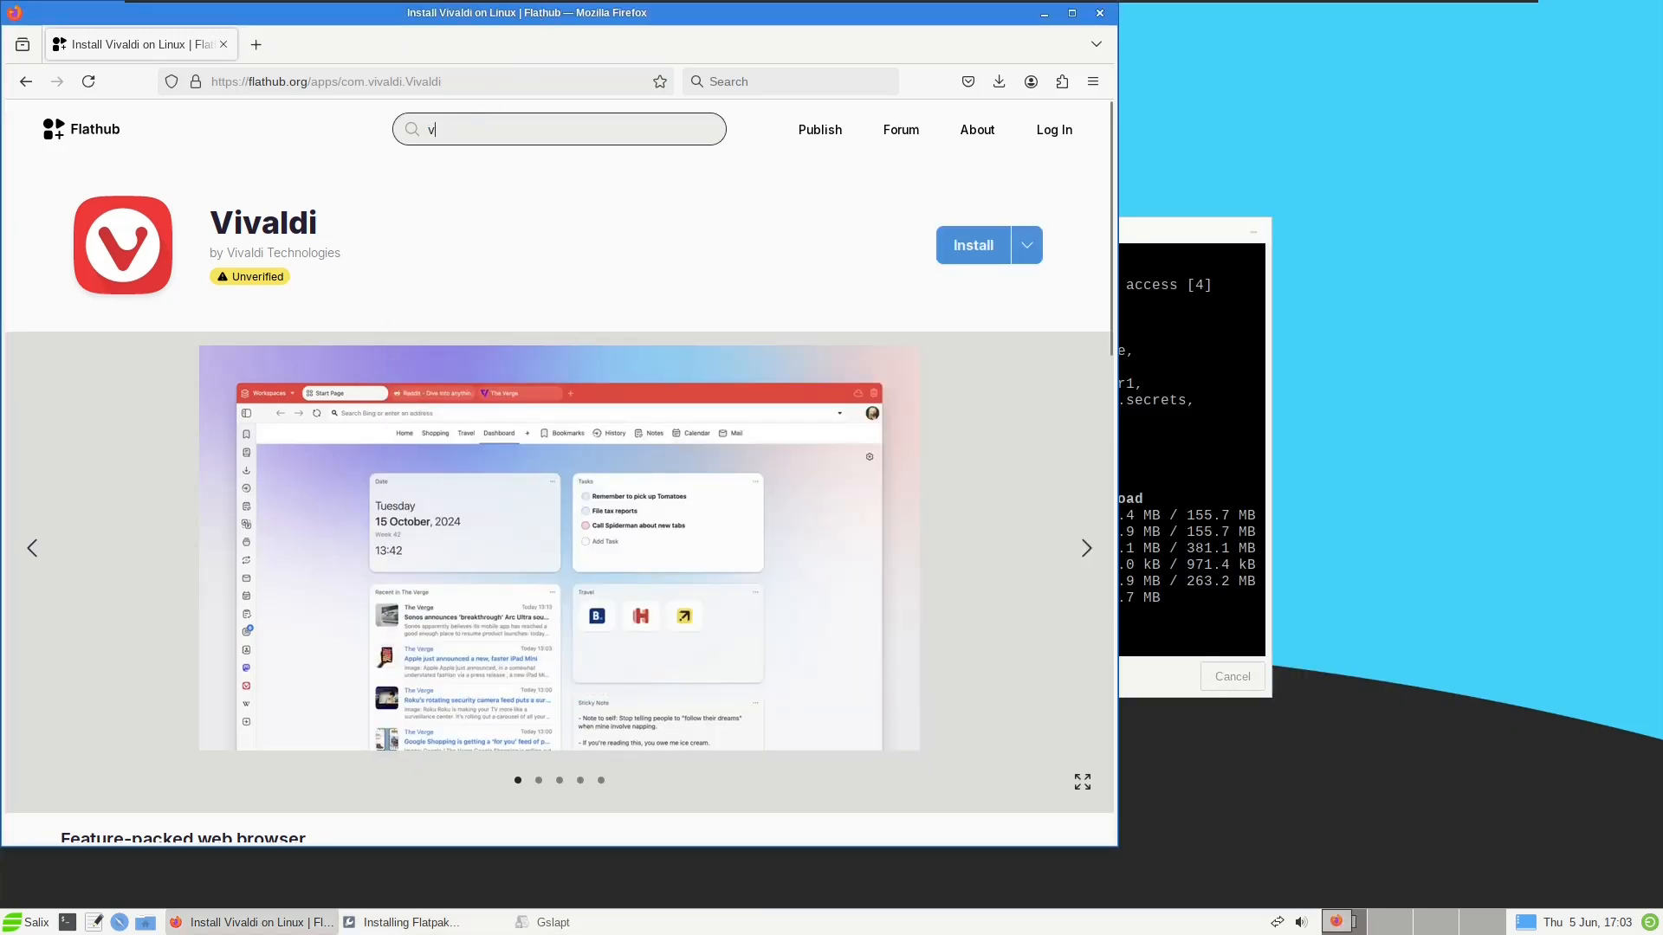
type("lc")
key("Return")
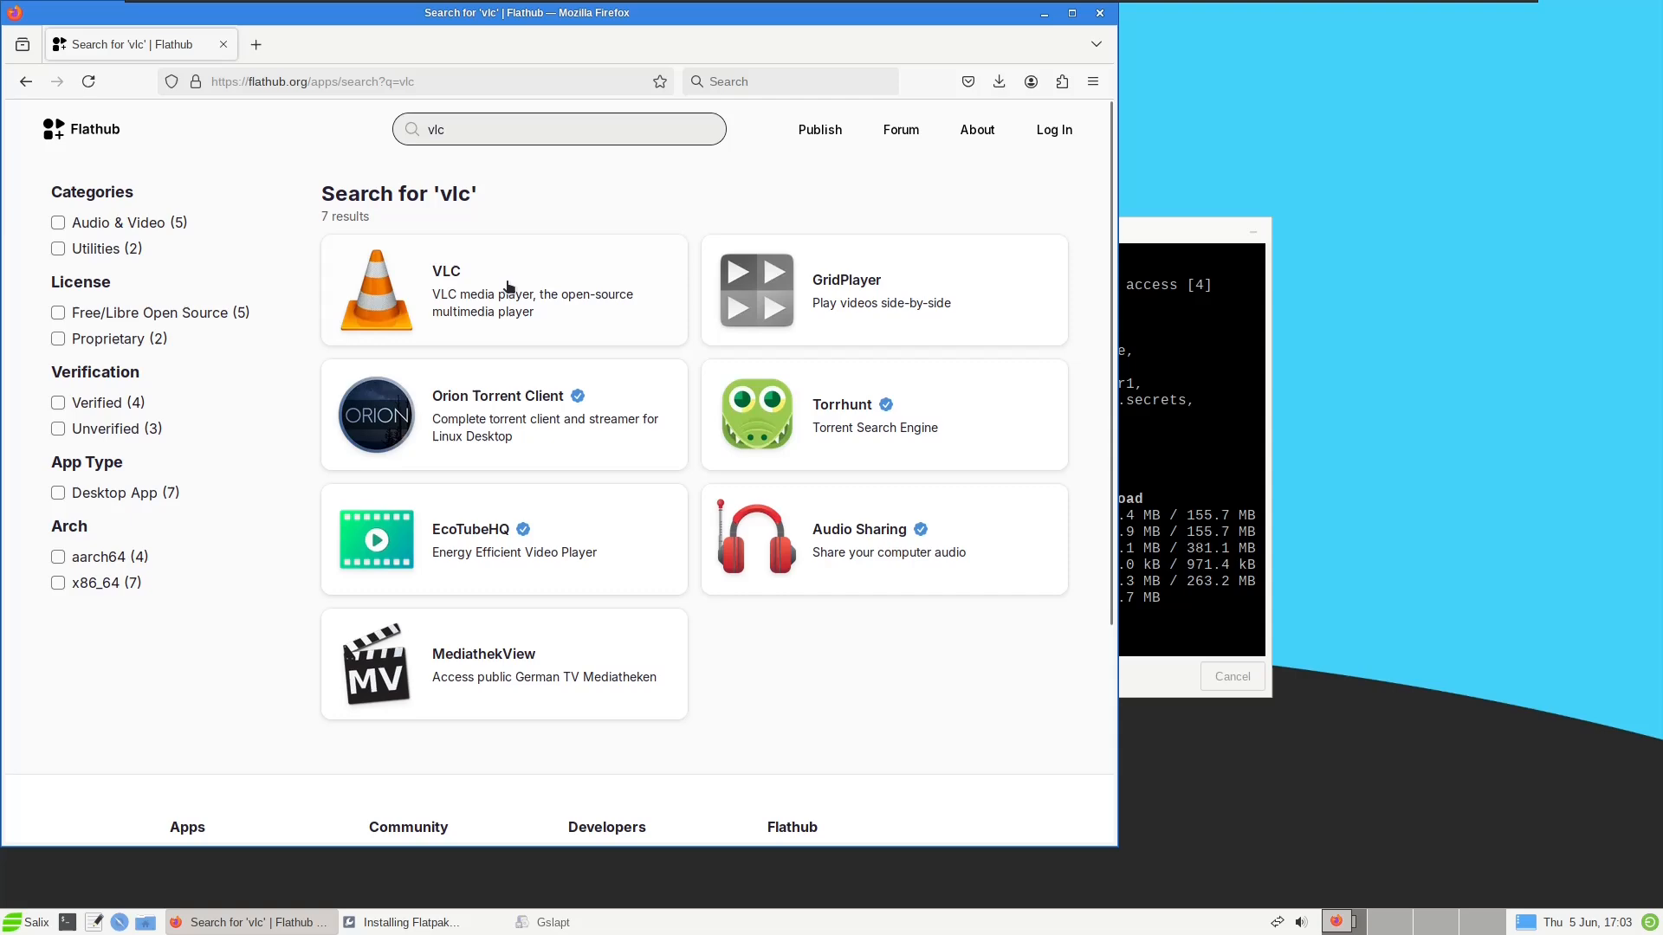
left_click(453, 280)
scroll(698, 346, "down", 5)
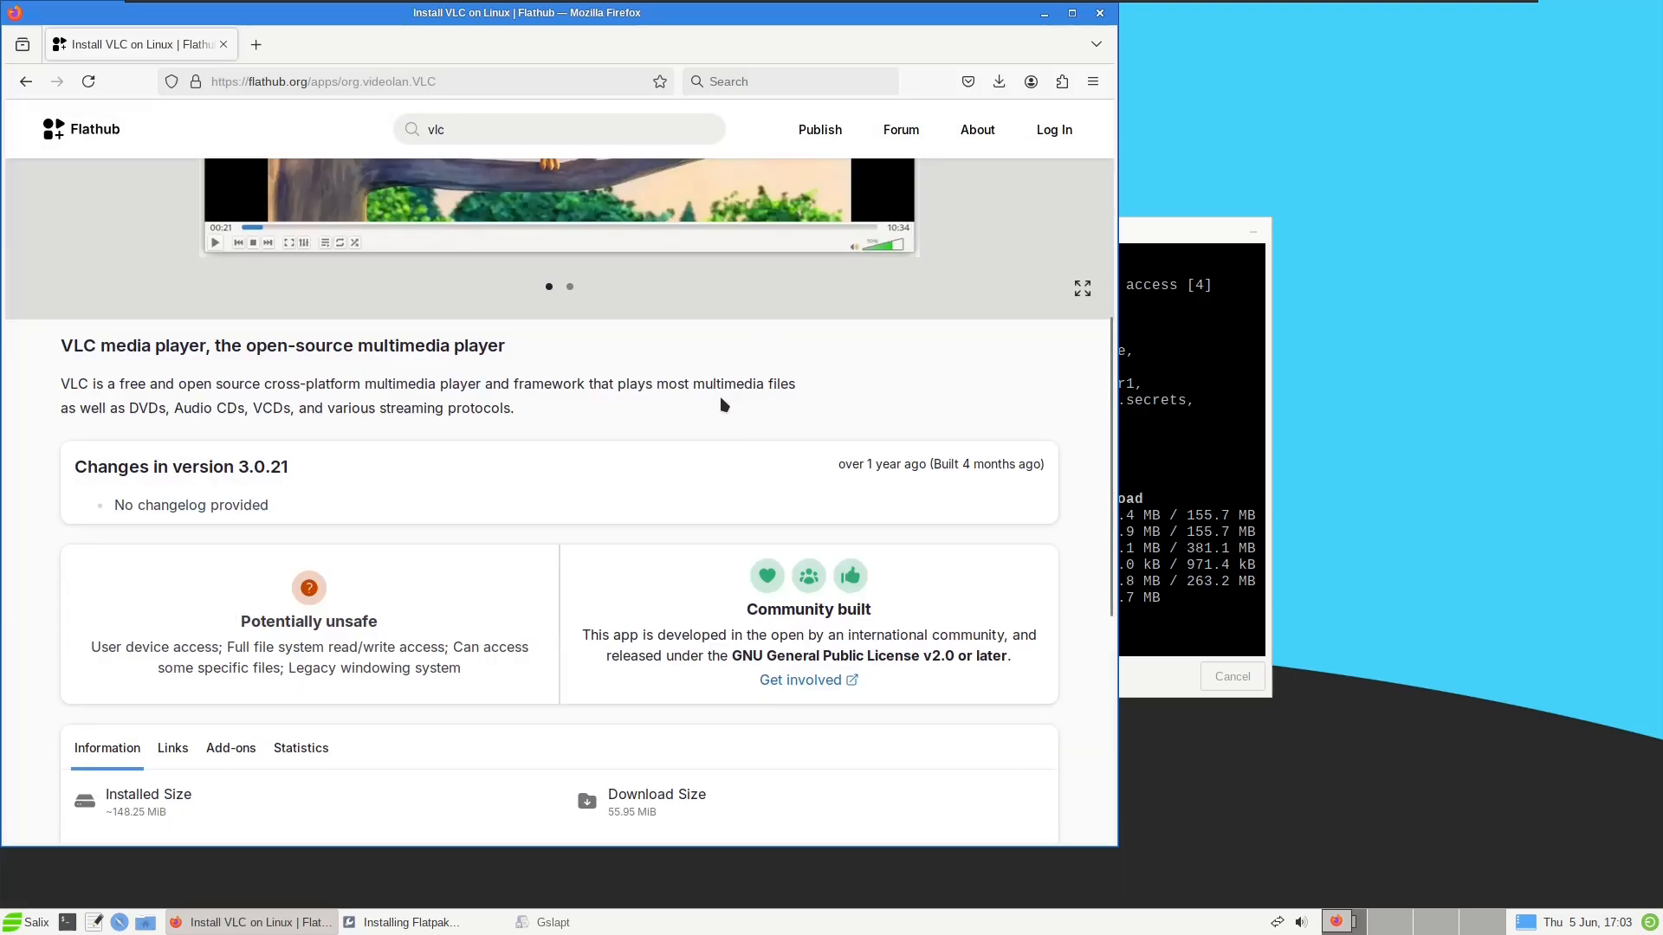
left_click(575, 923)
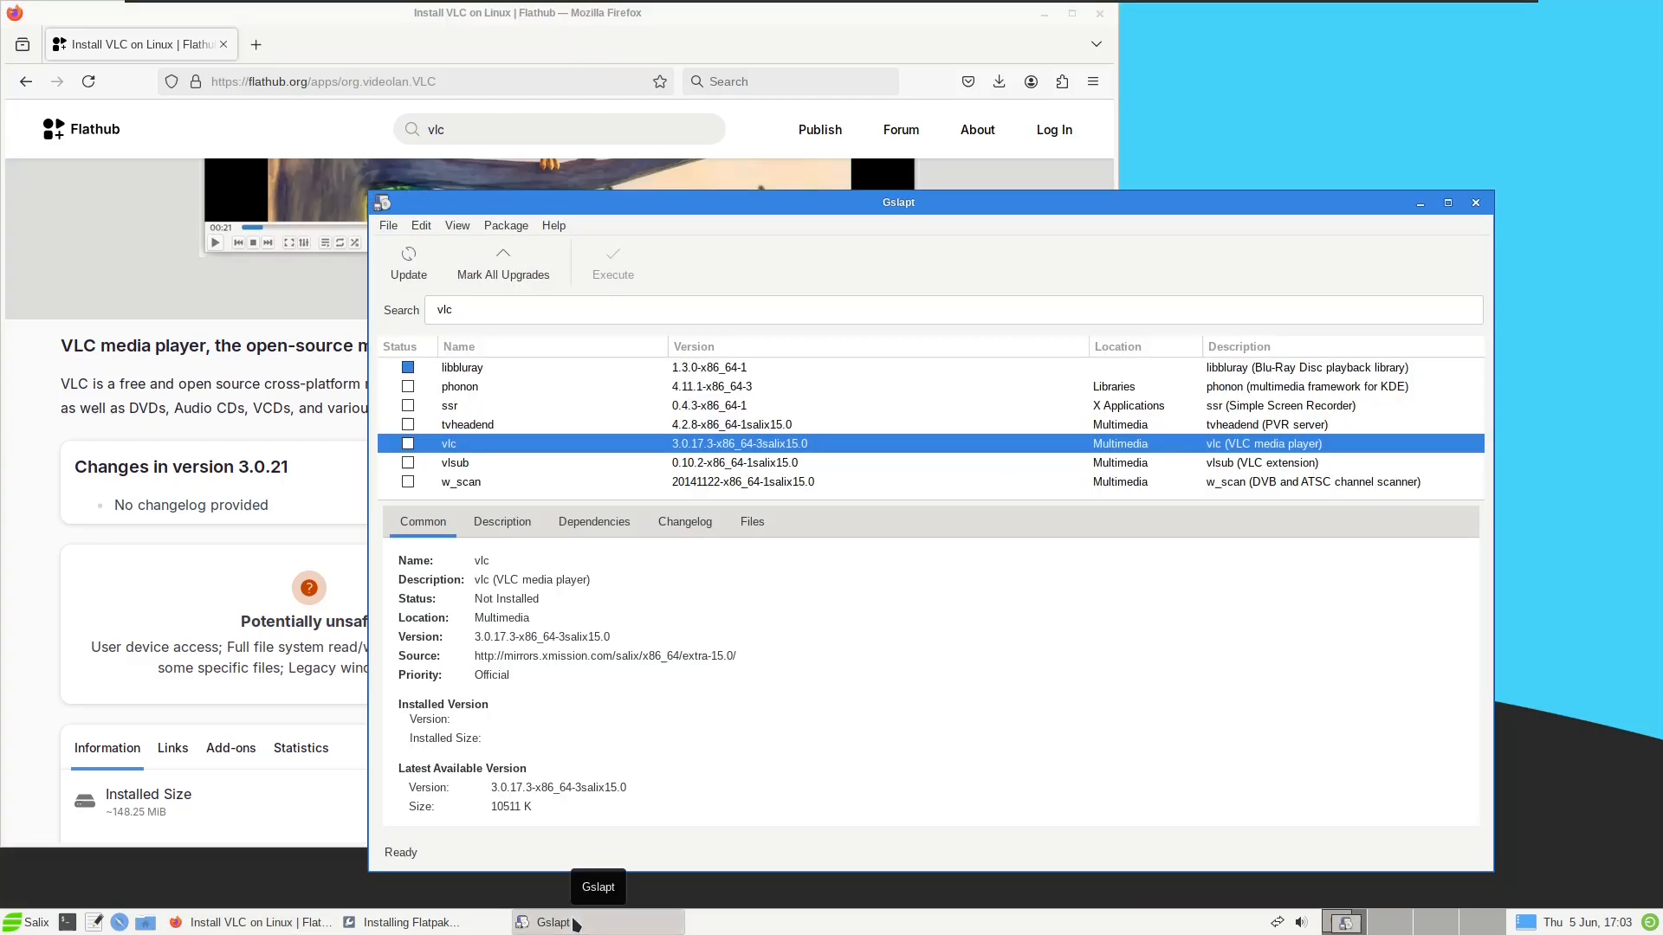
left_click(575, 923)
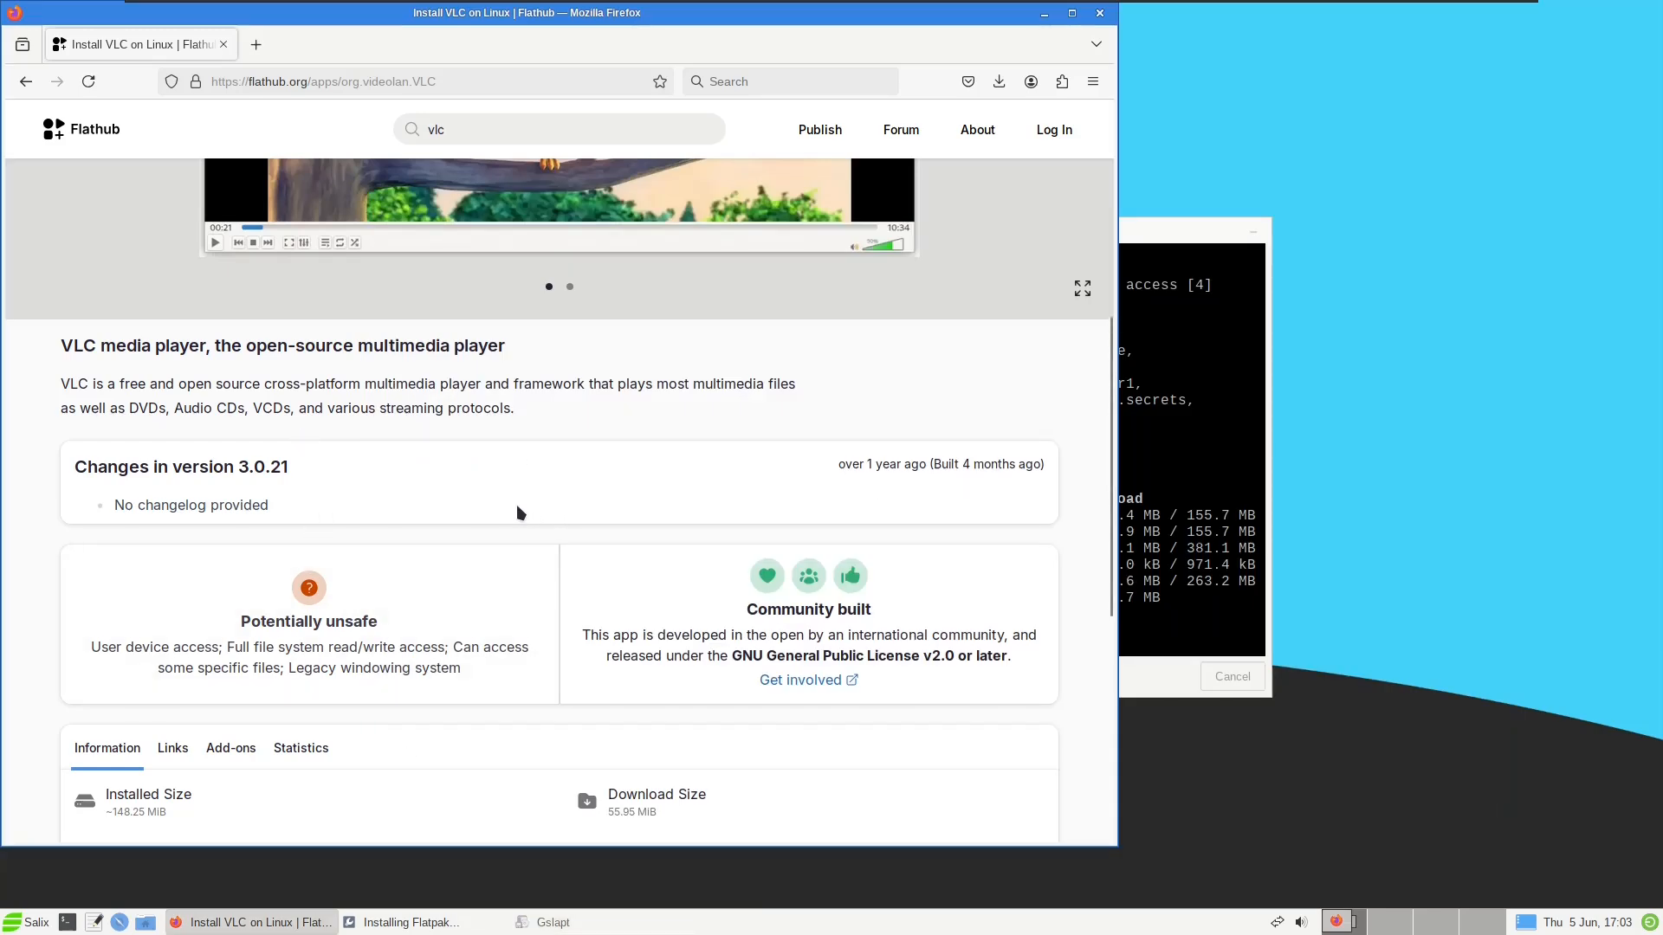
Step: Search 'vlc' in a new tab, open the VideoLAN download page, then close that tab
left_click(256, 45)
type("vlc")
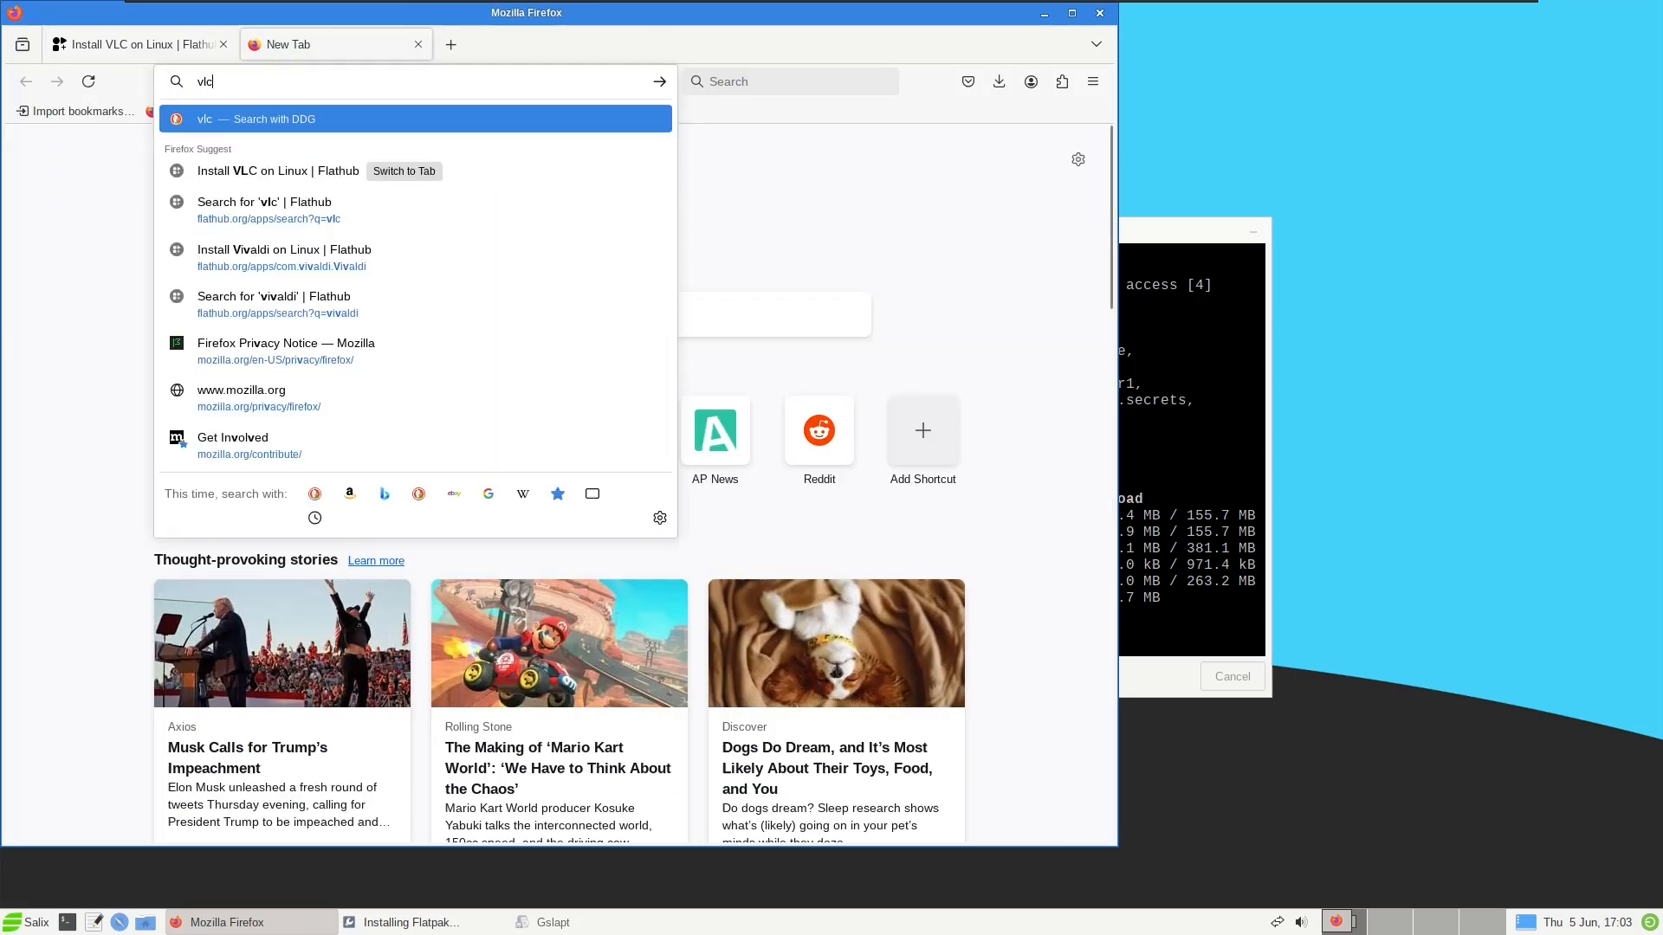
key("Return")
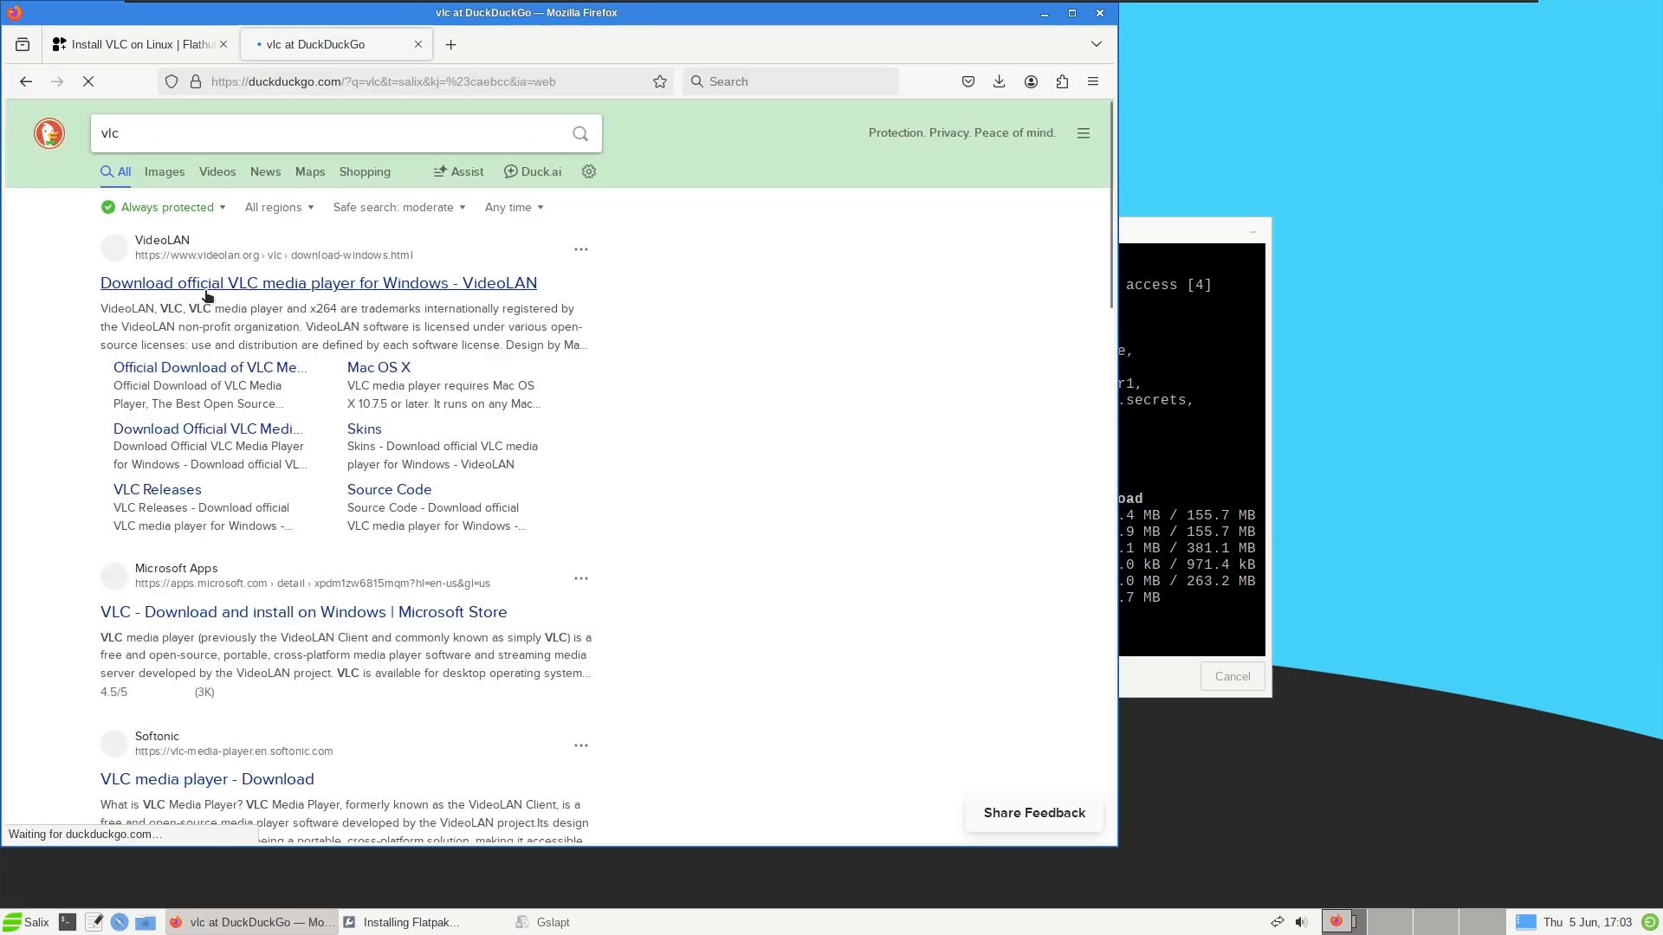
left_click(200, 284)
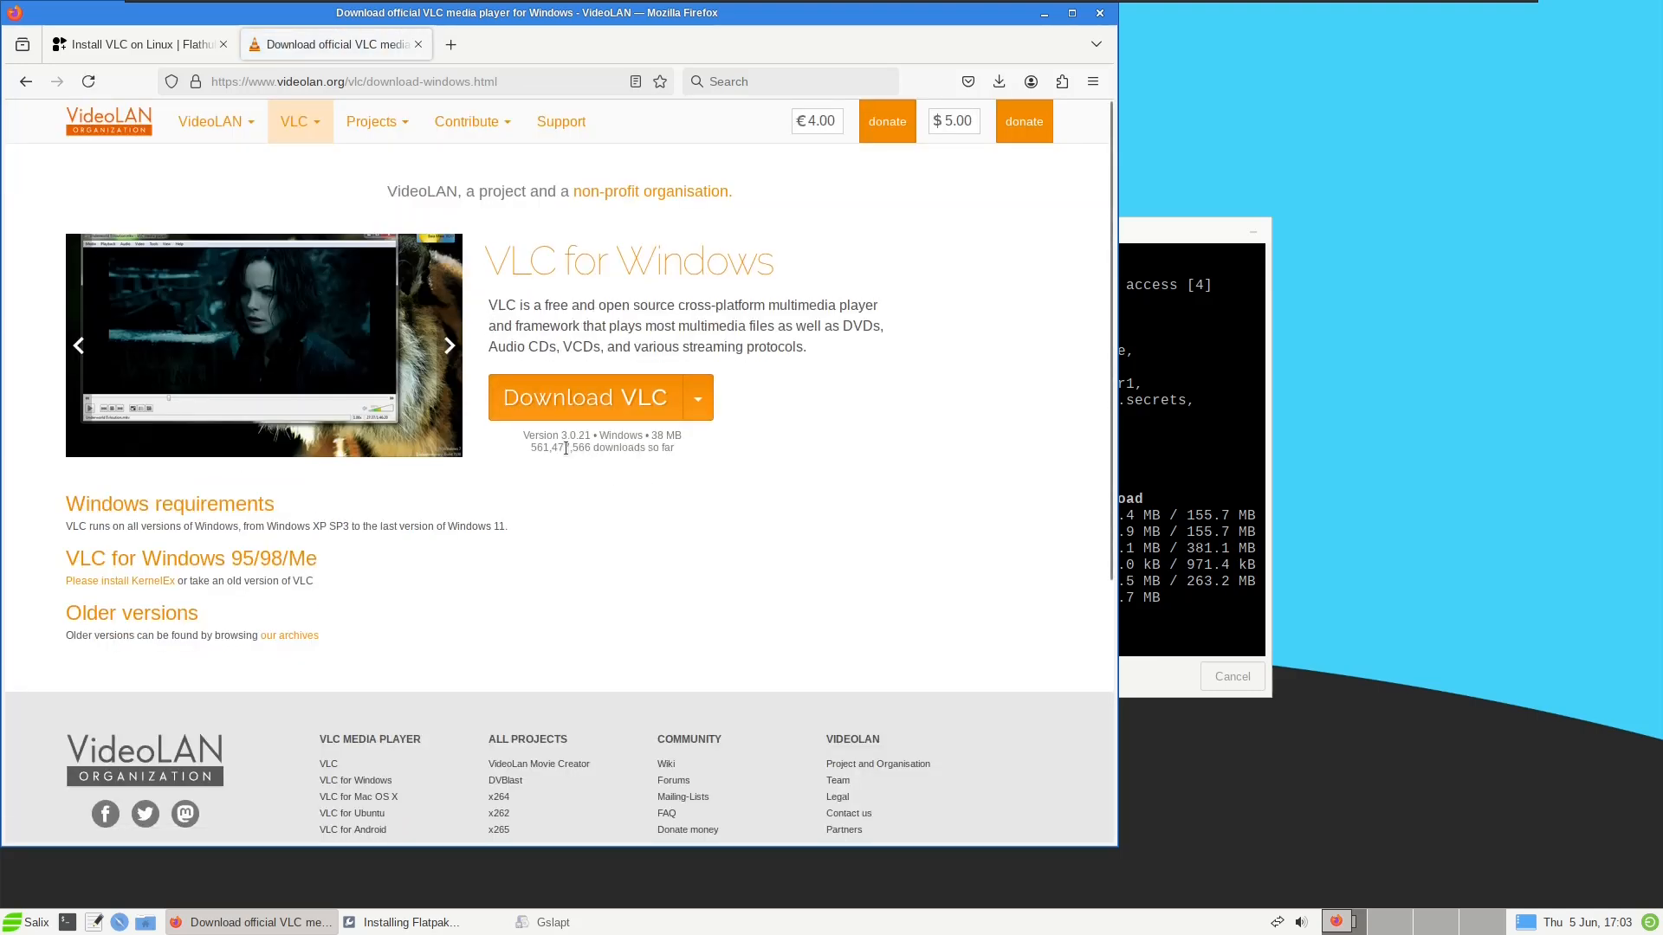
left_click(418, 45)
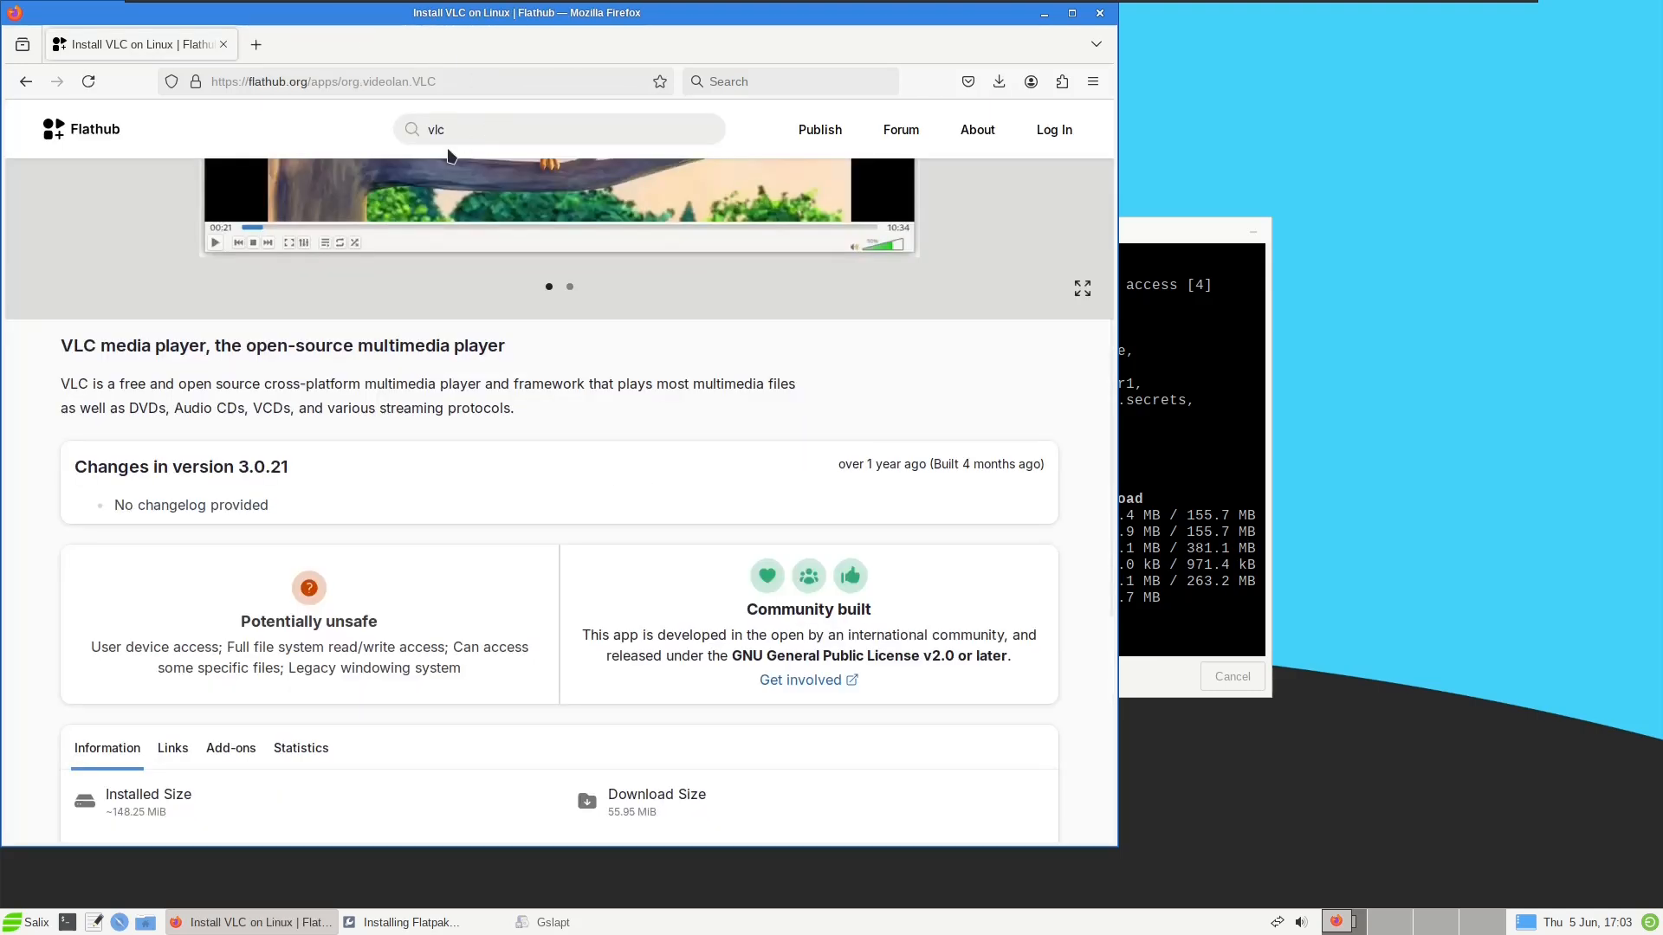
Step: Minimize Firefox and dismiss Vivaldi's installation success message and finished installer window
left_click(1044, 14)
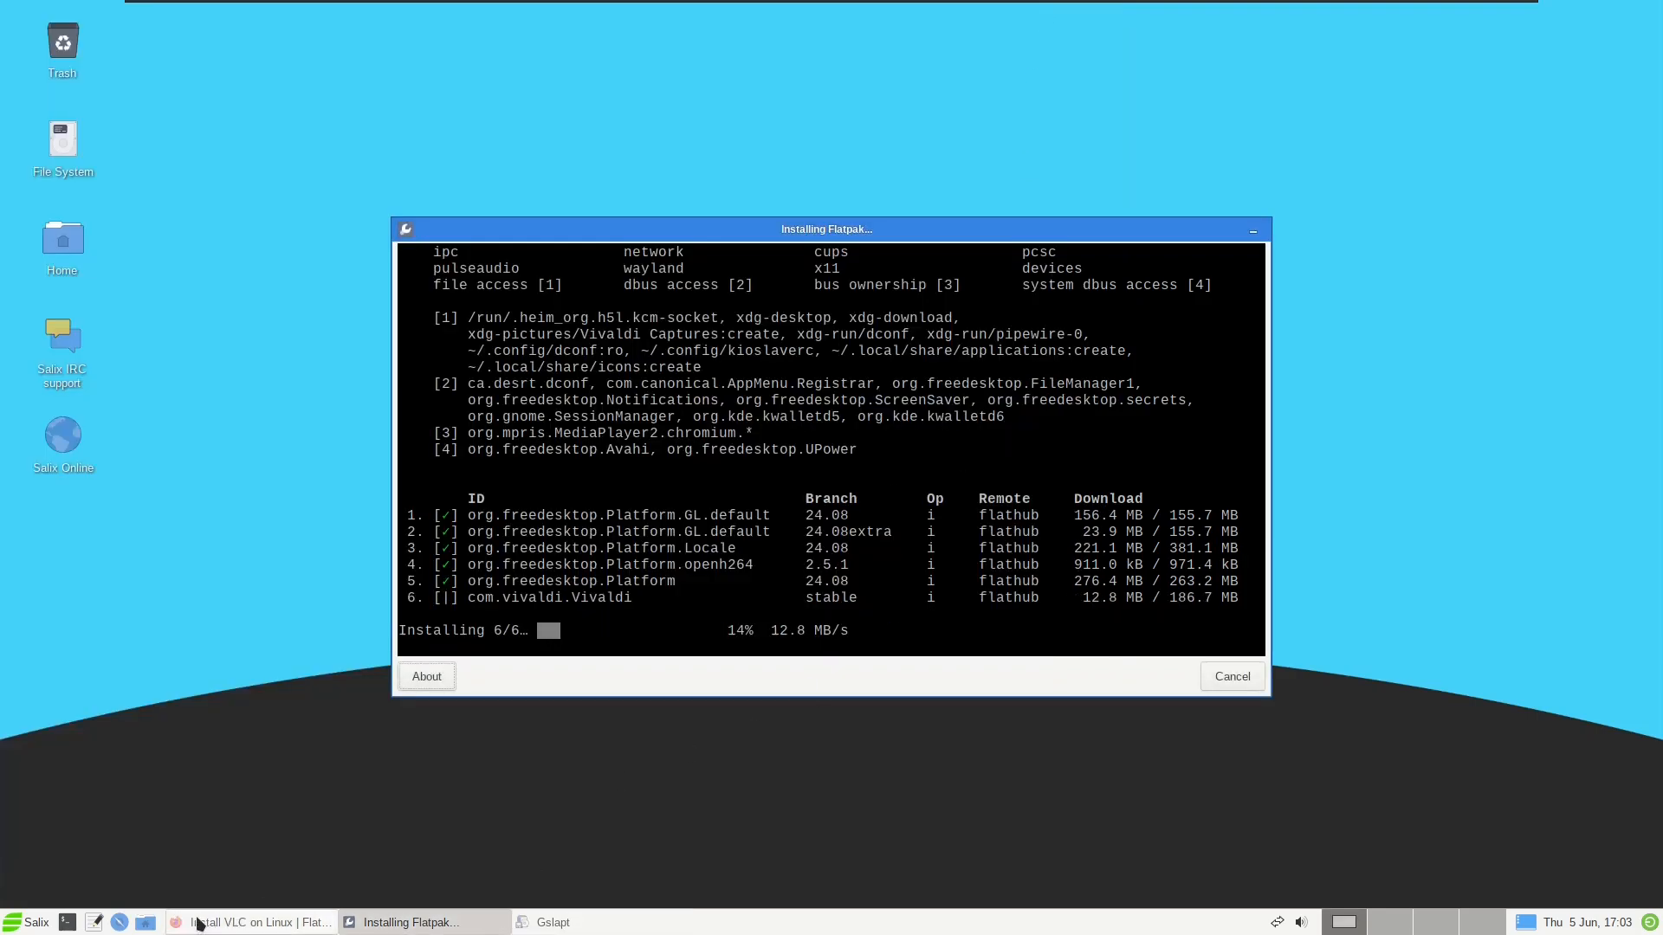
left_click(34, 923)
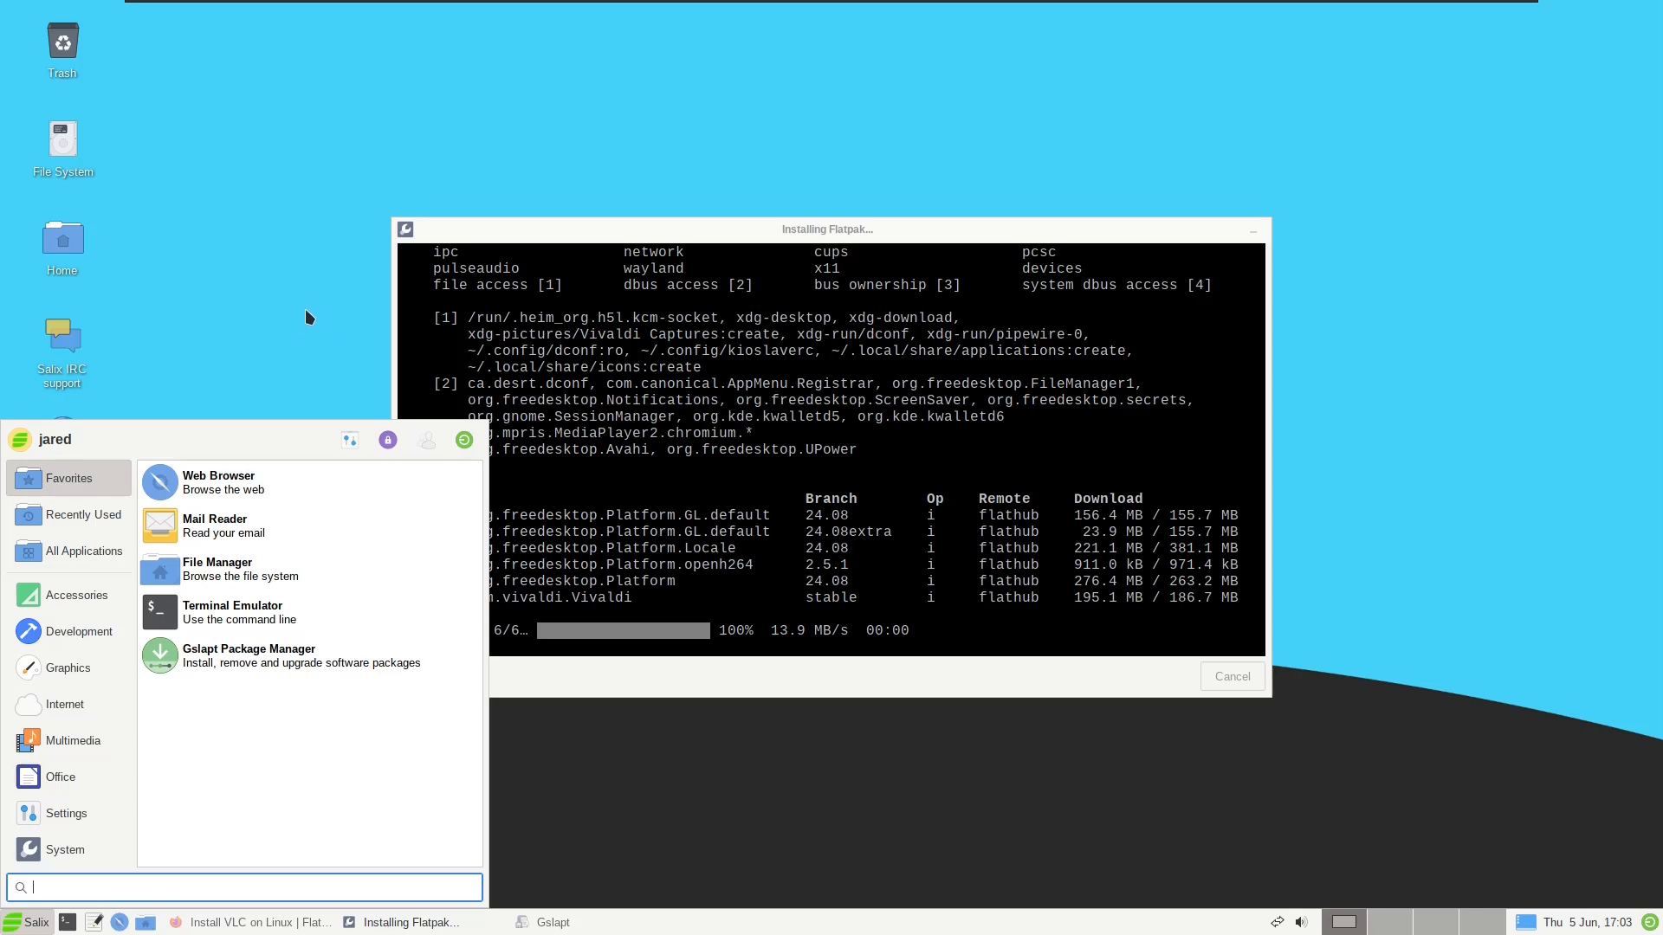
left_click_drag(641, 223, 705, 184)
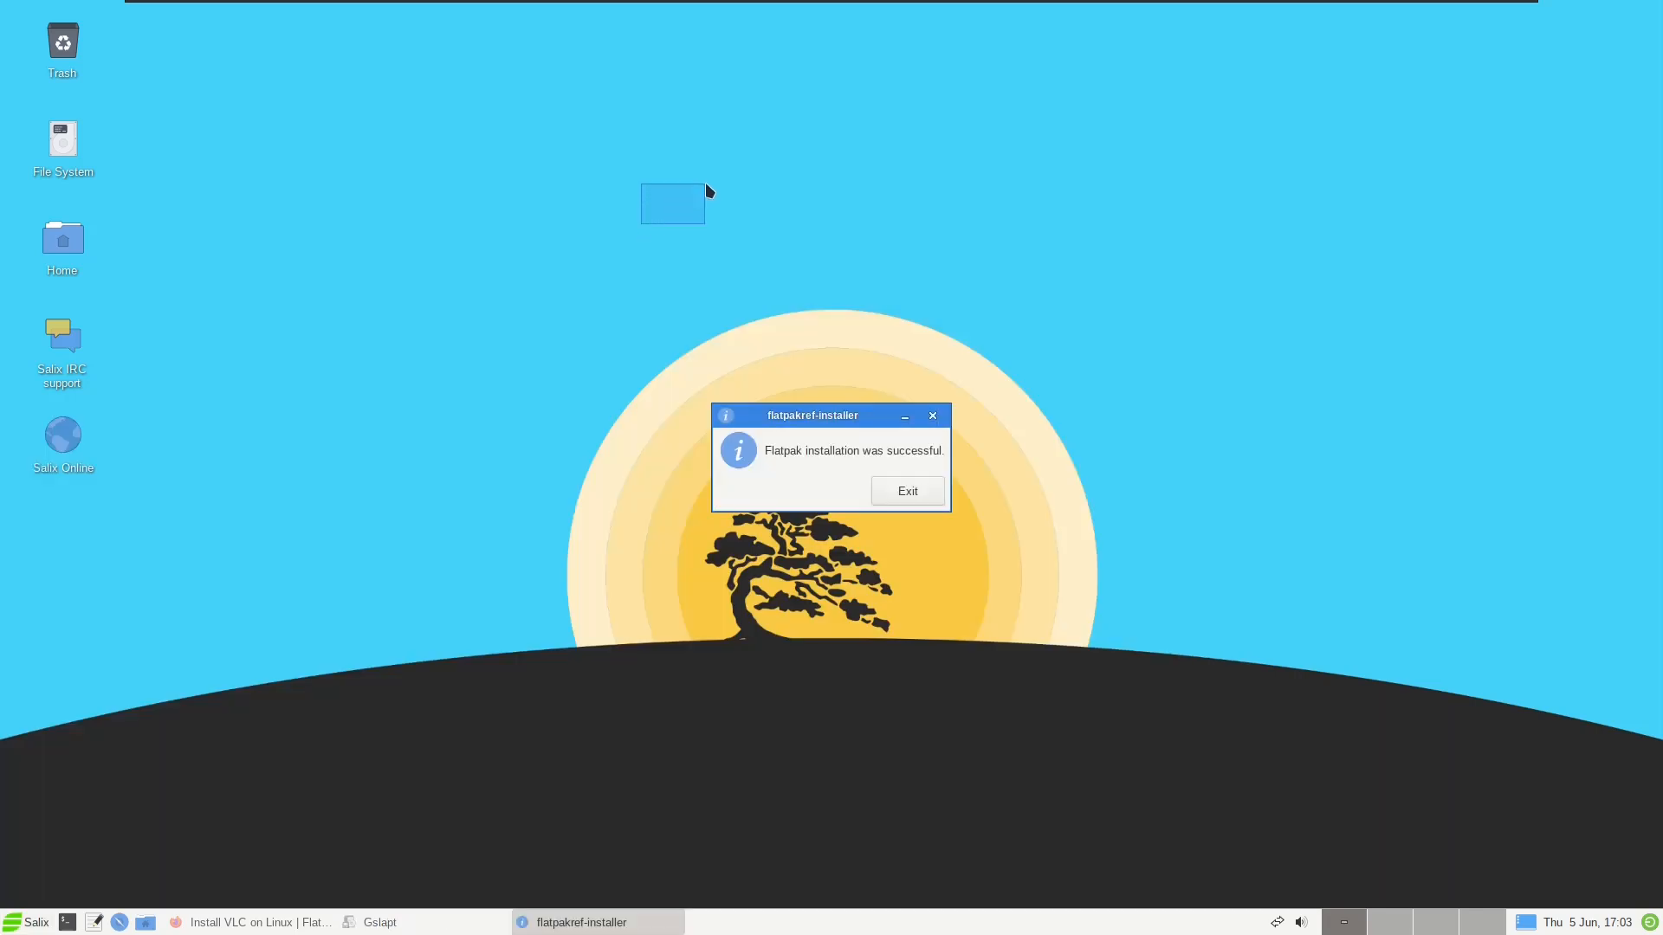
left_click(907, 491)
left_click(30, 922)
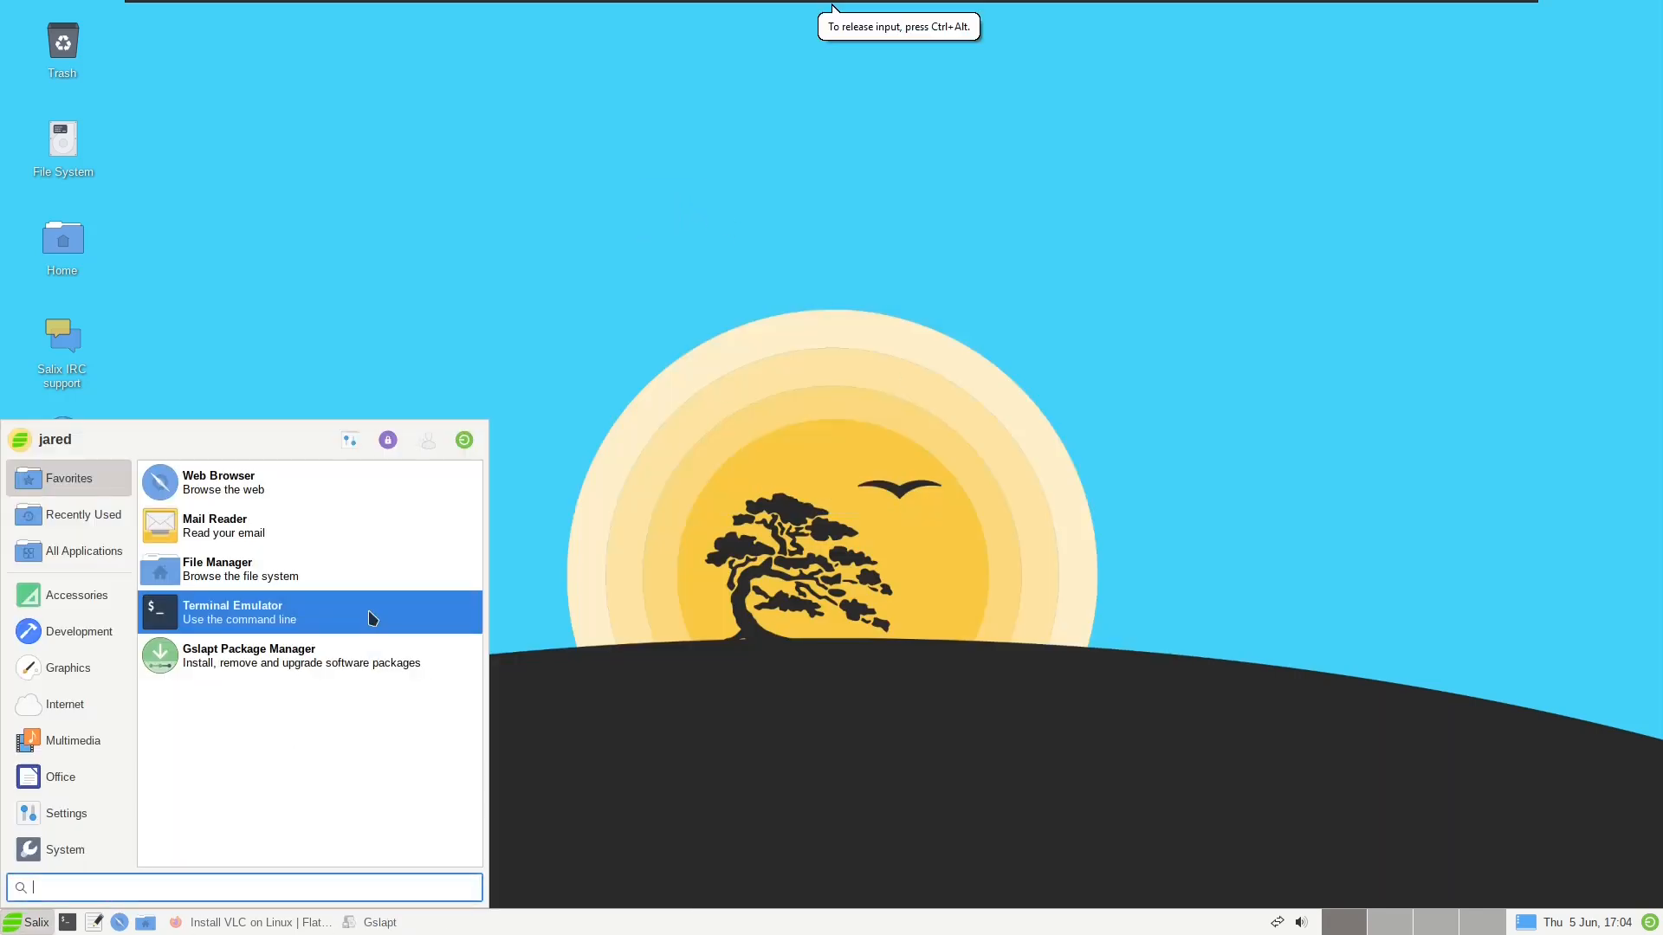
Step: Launch Vivaldi from the Salix menu search, then close its welcome window
type("vlc")
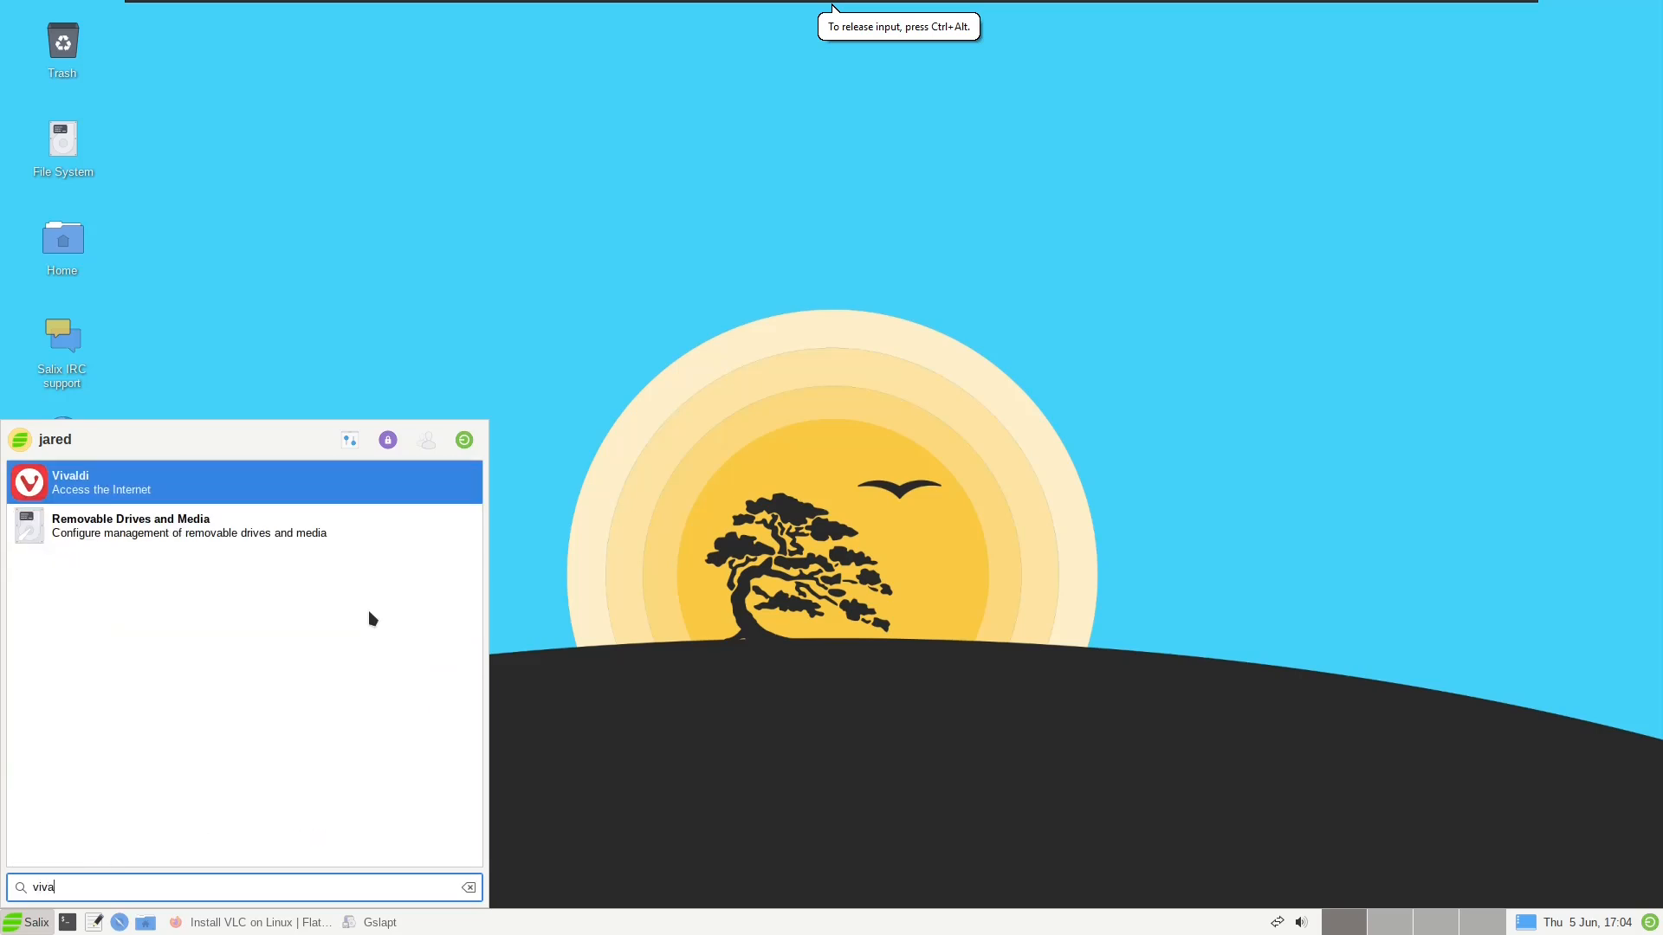
key("Return")
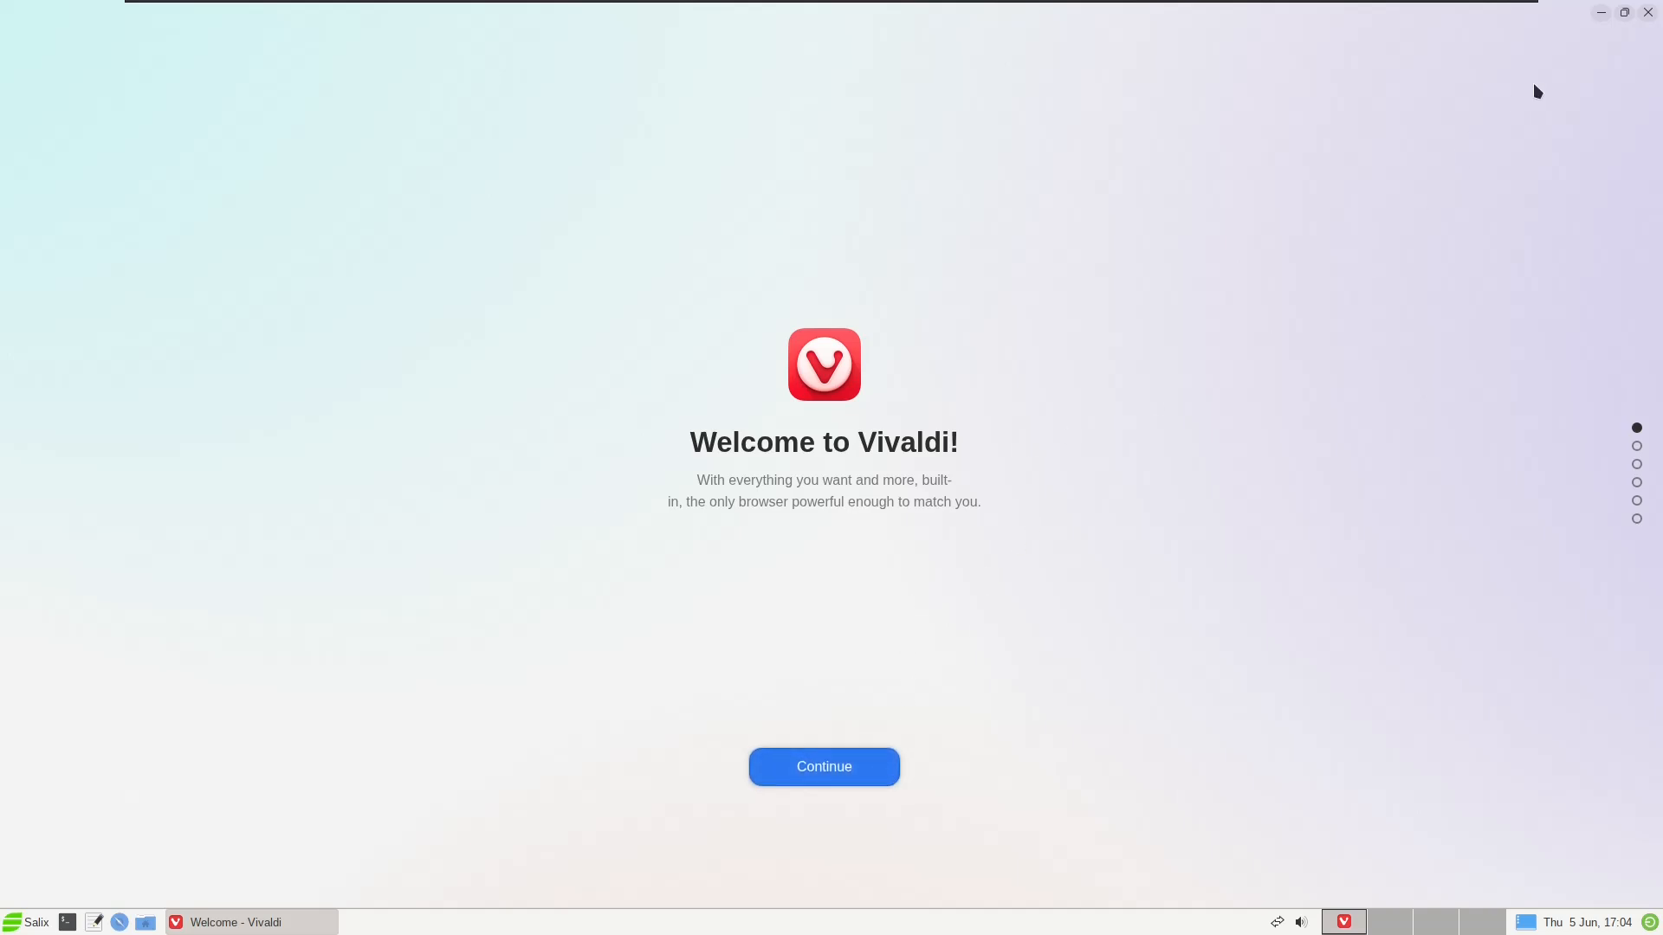
left_click(1647, 13)
Step: Confirm quitting Vivaldi, then start Gslapt Package Manager with the administrator password
left_click(972, 483)
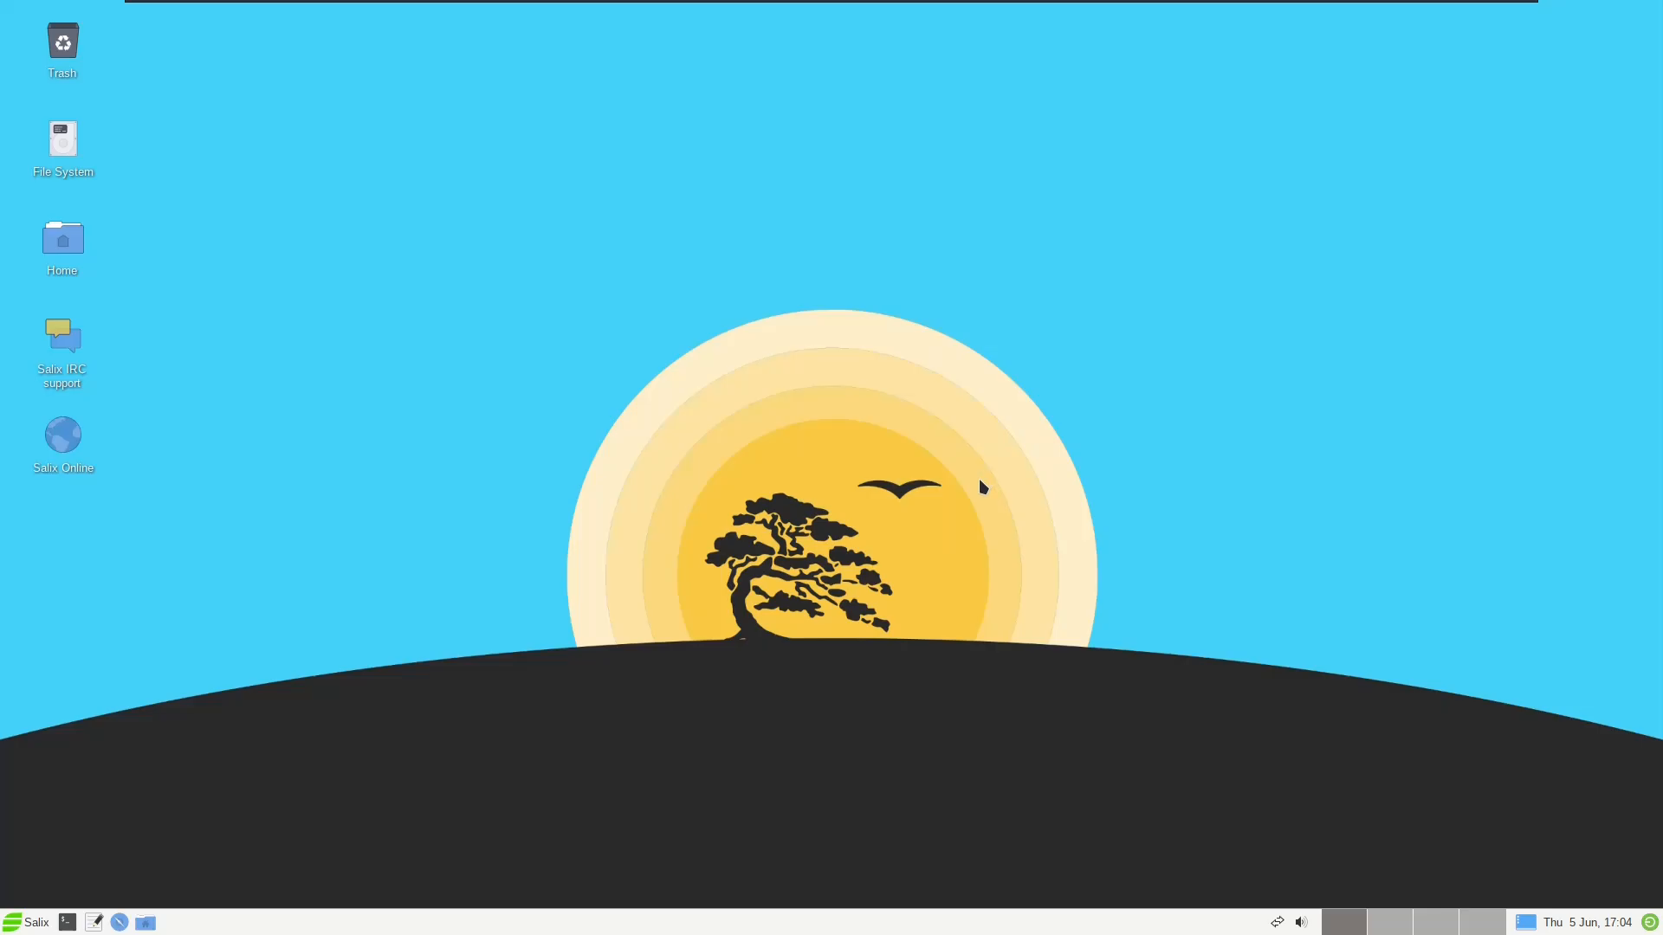
left_click(28, 923)
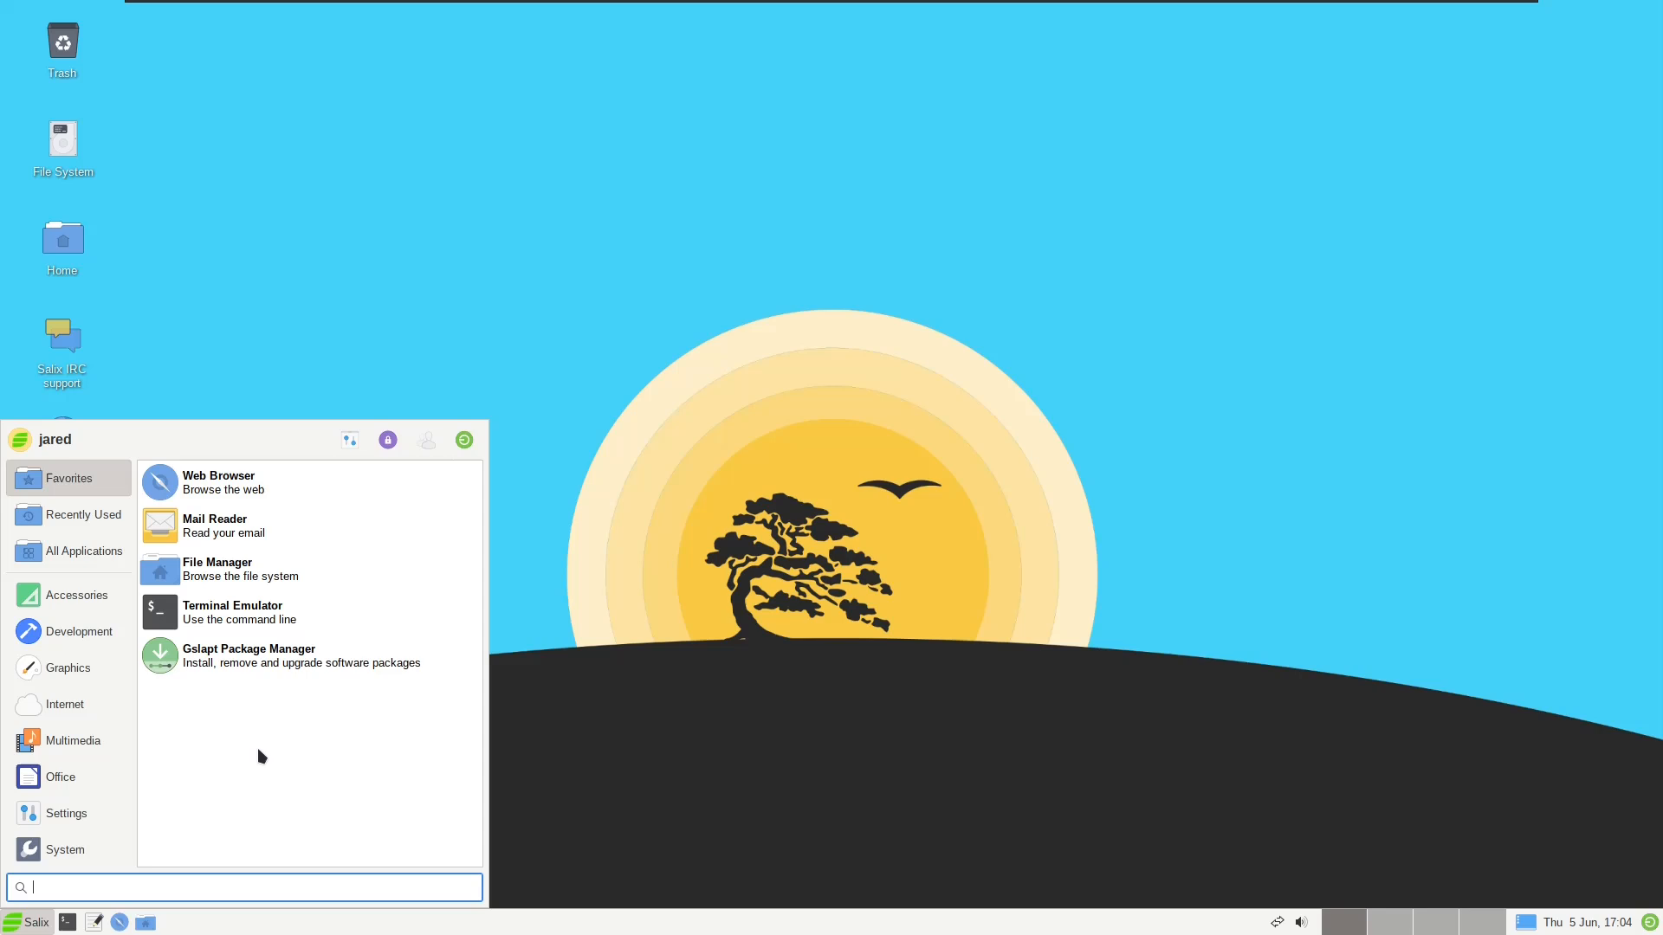
left_click(274, 675)
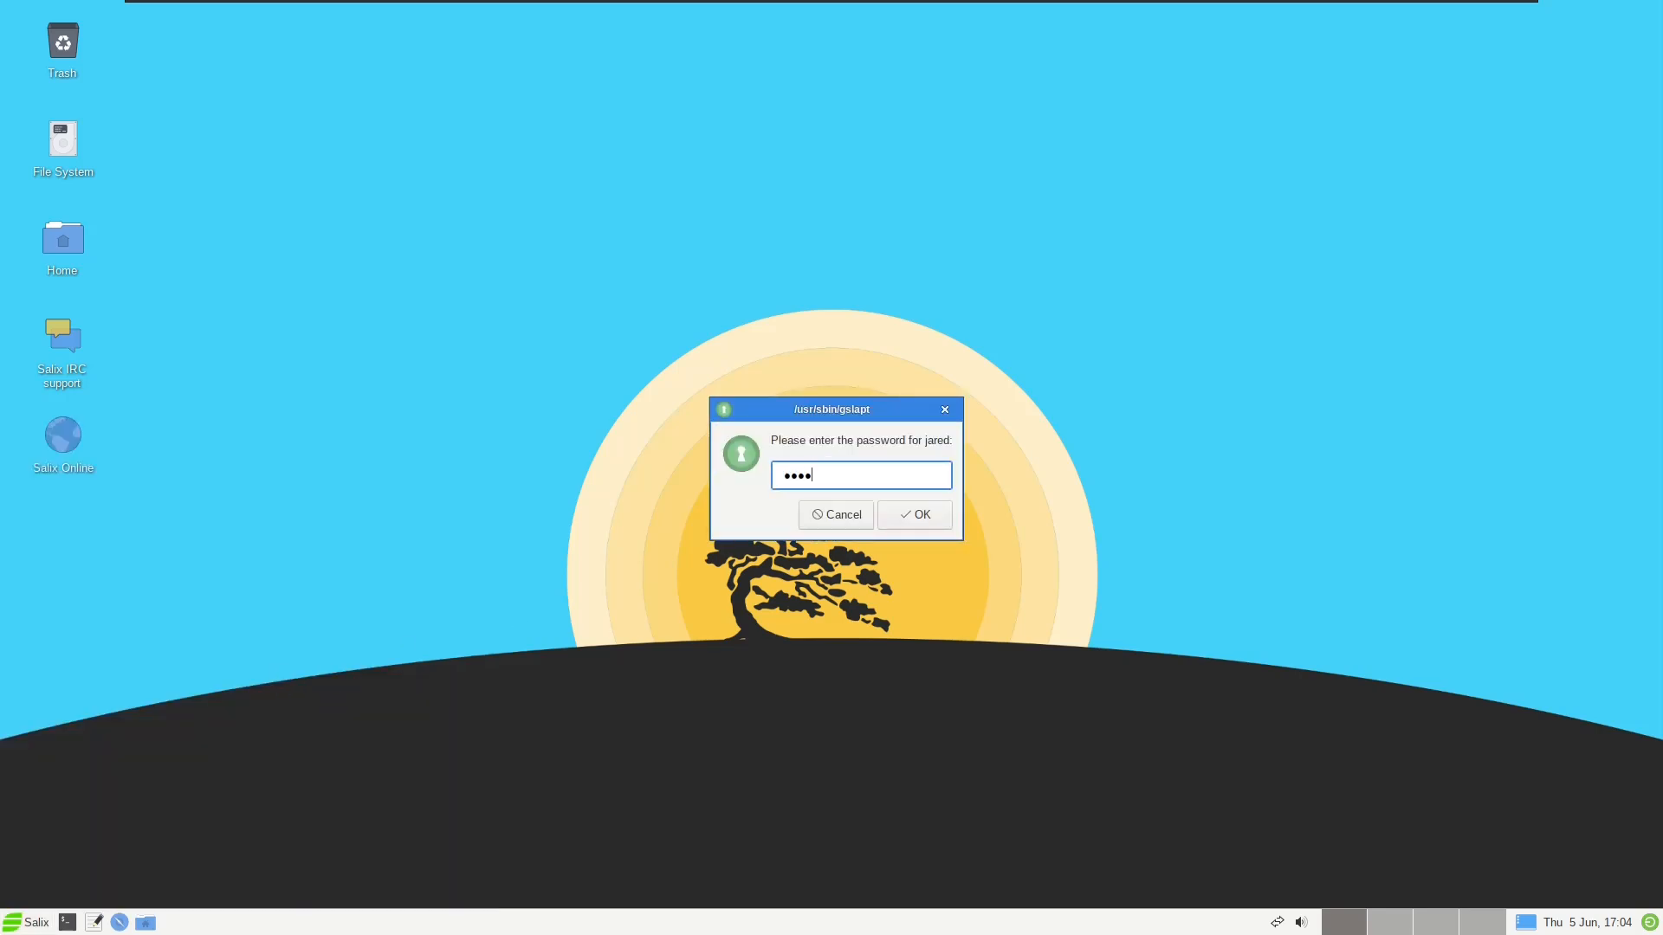
key("Return")
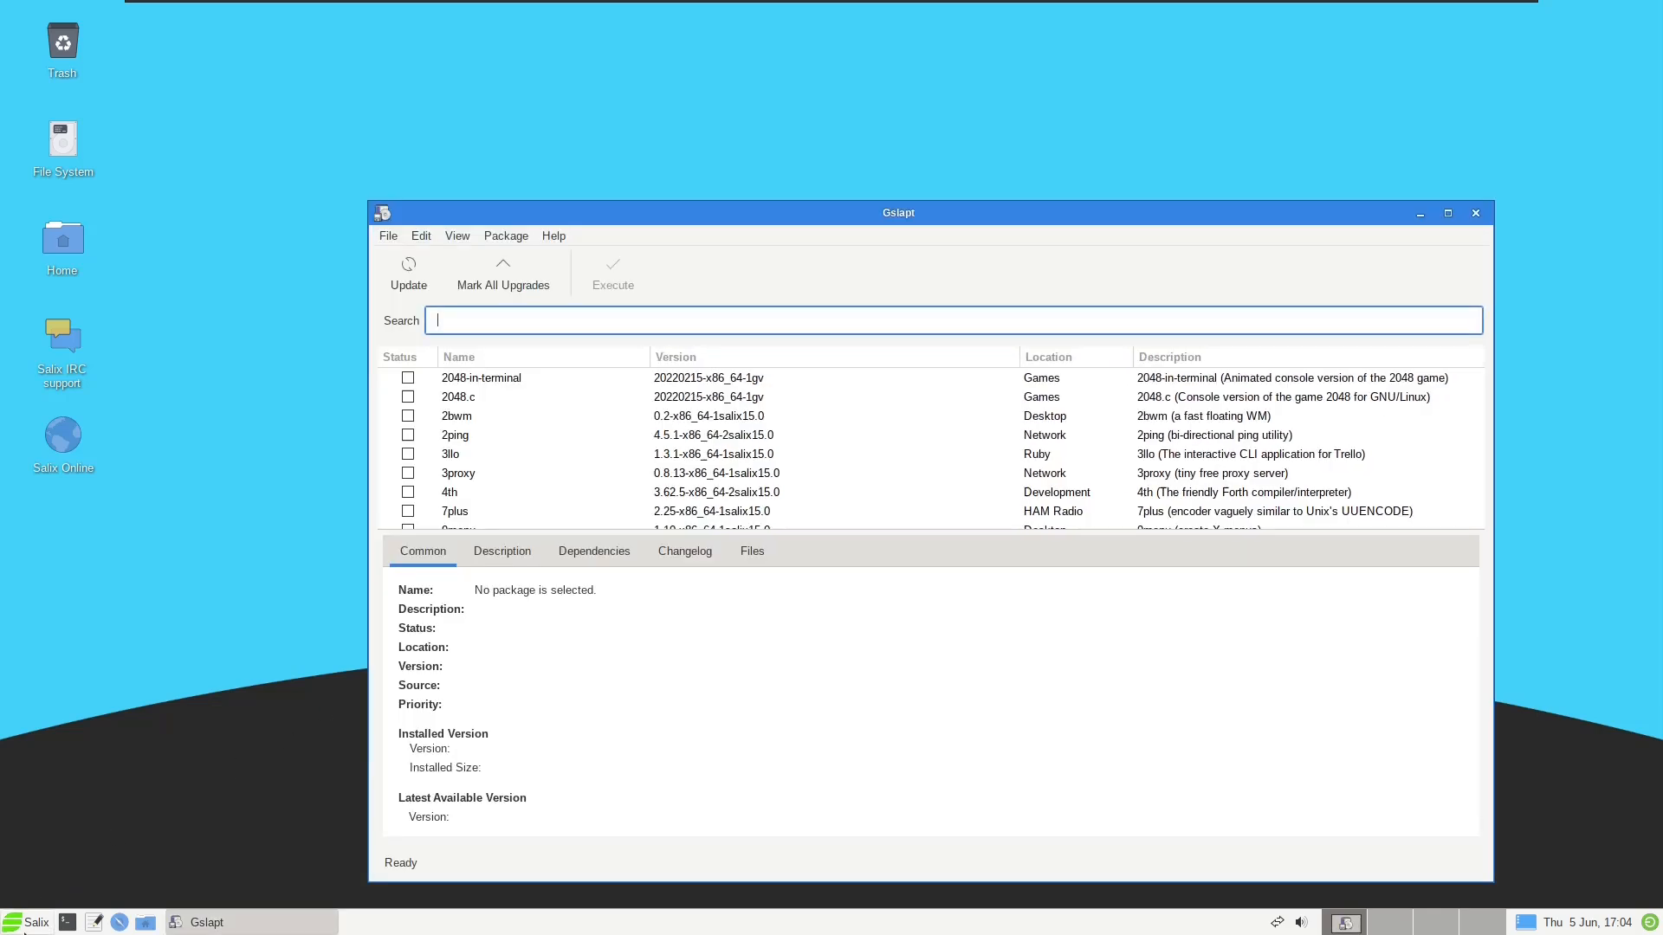
Step: Maximize Gslapt and view plasma-desktop 5.23.5 details, Not Installed, among the plasma results
left_click(28, 923)
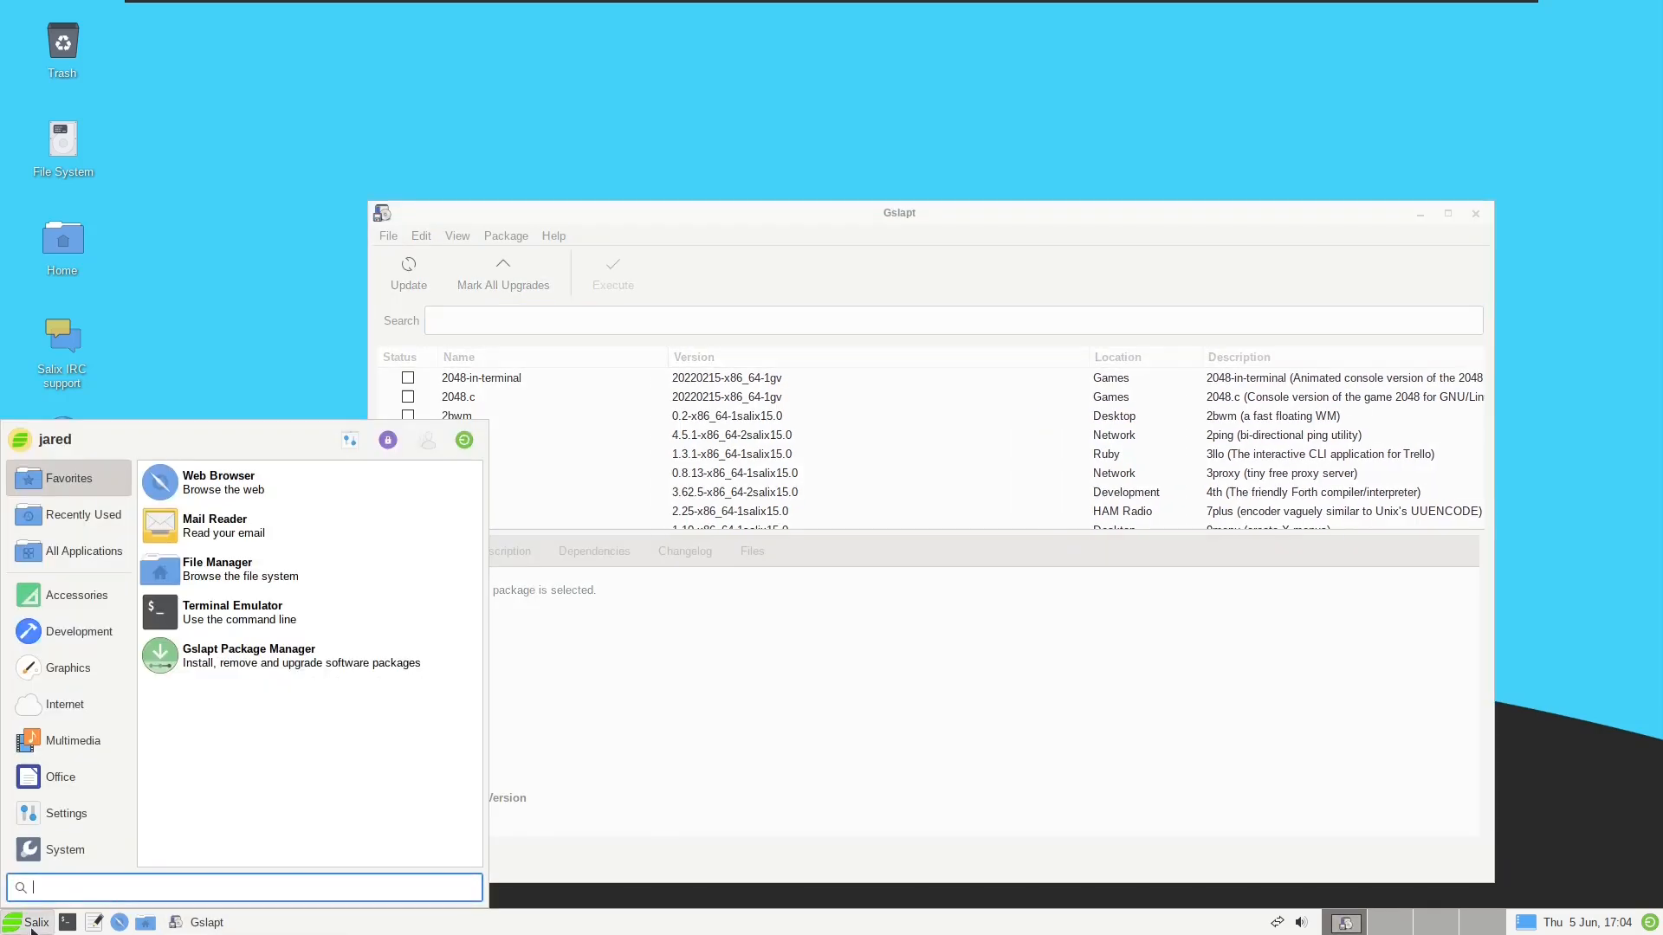
left_click(86, 862)
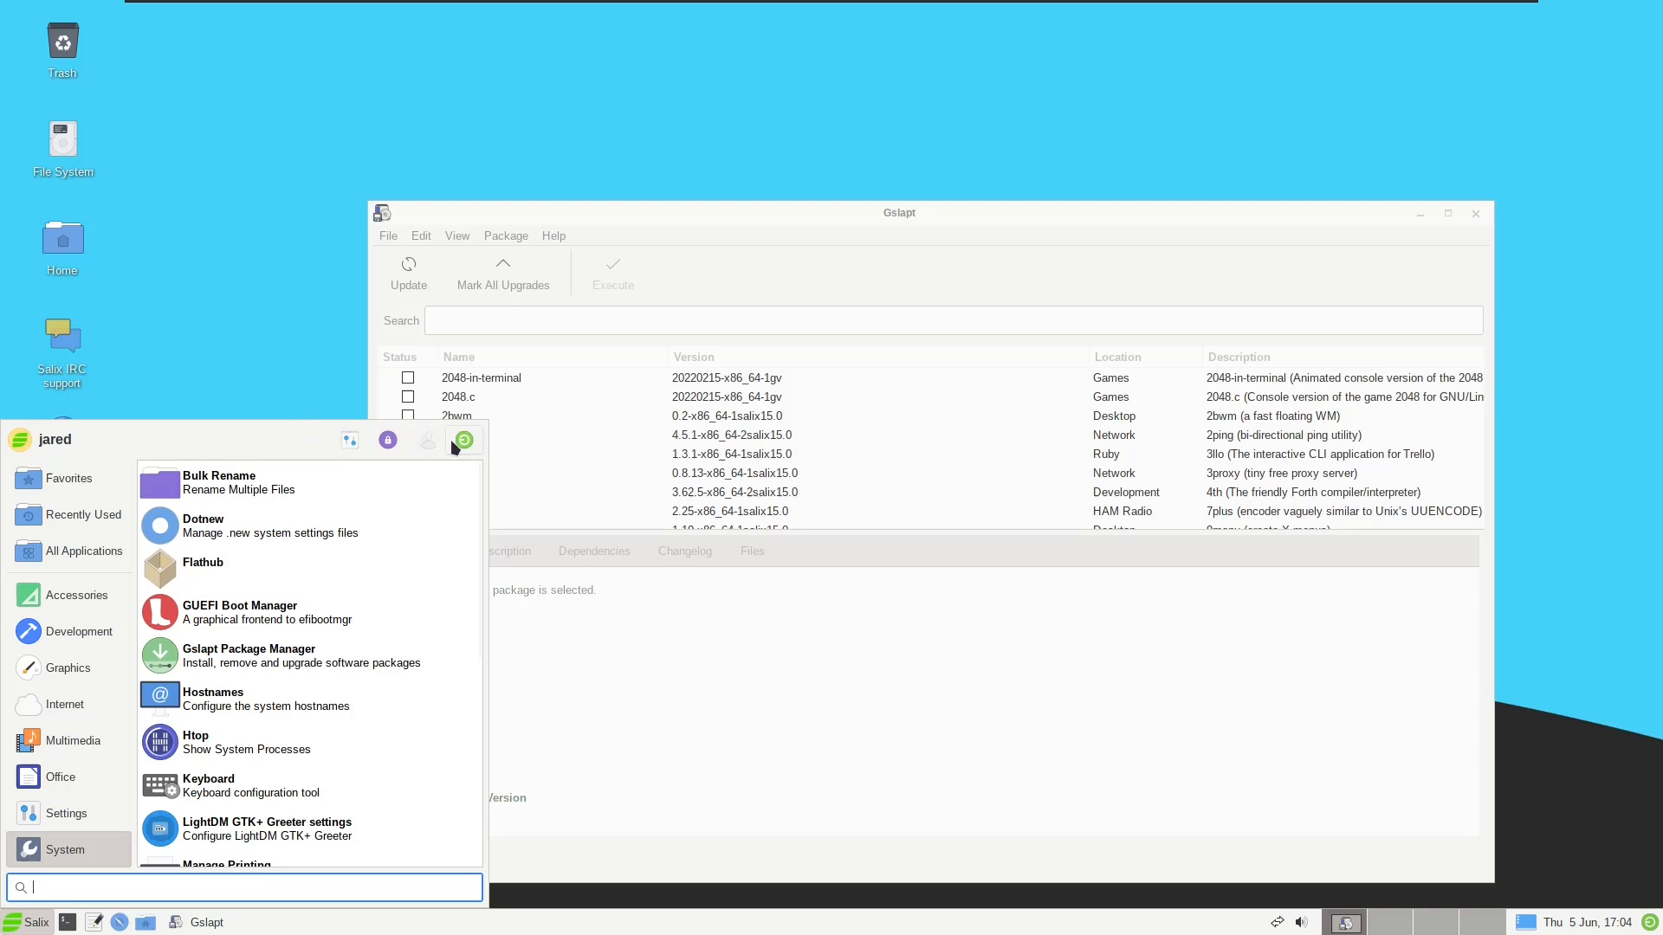
left_click_drag(715, 215, 738, 150)
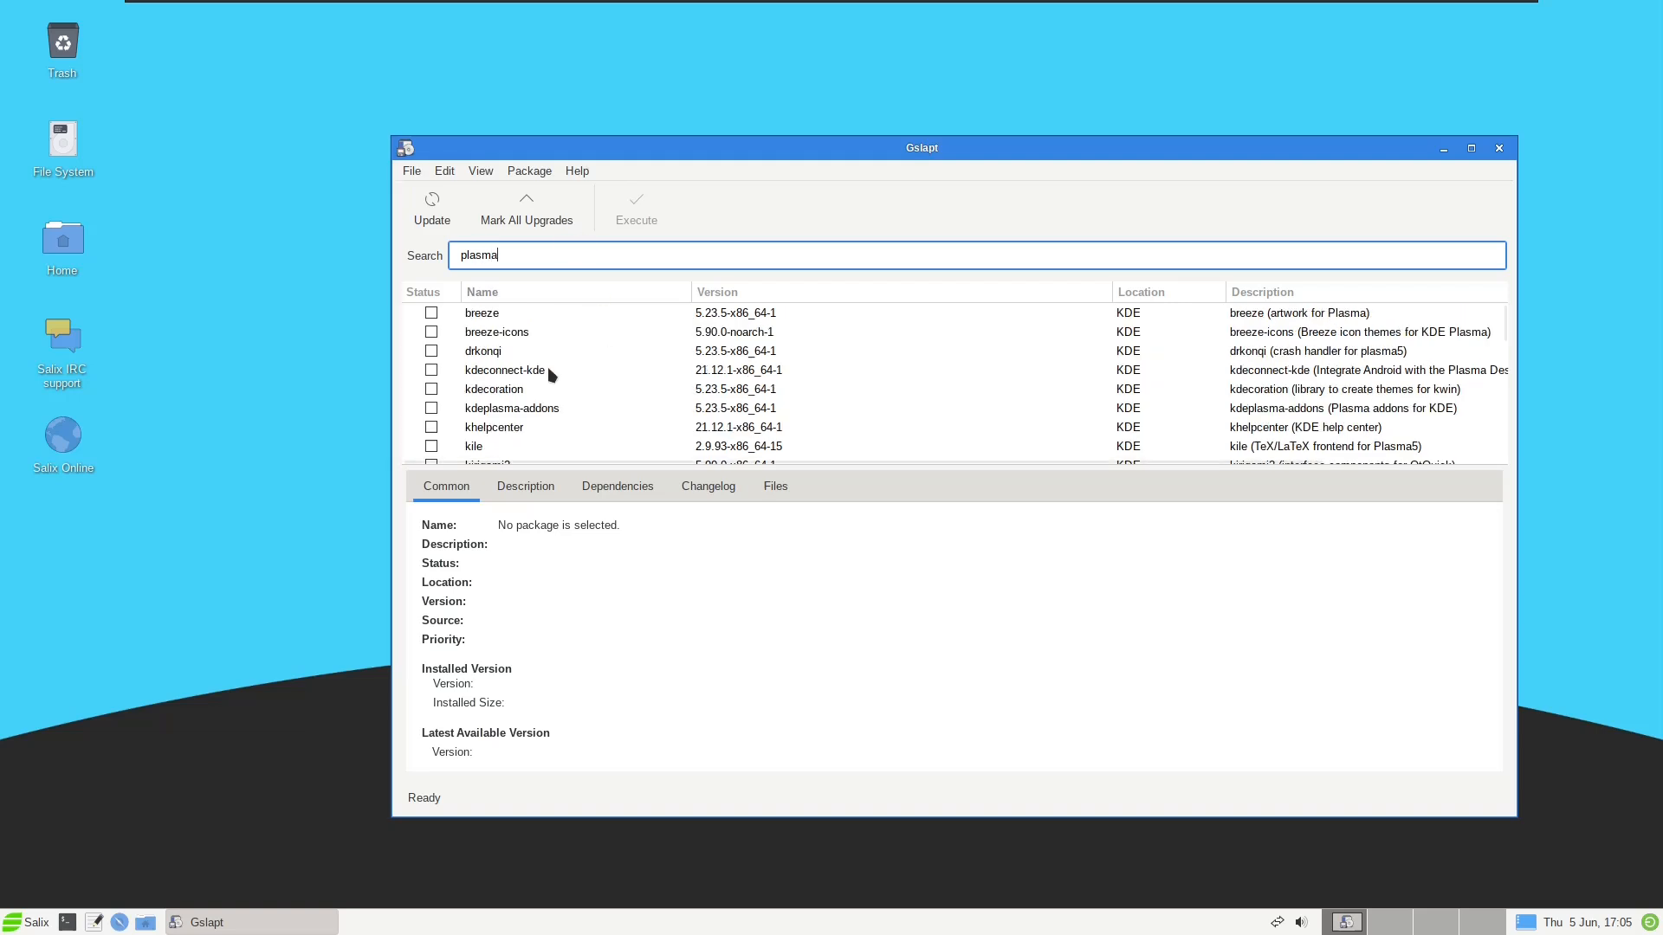
left_click(526, 427)
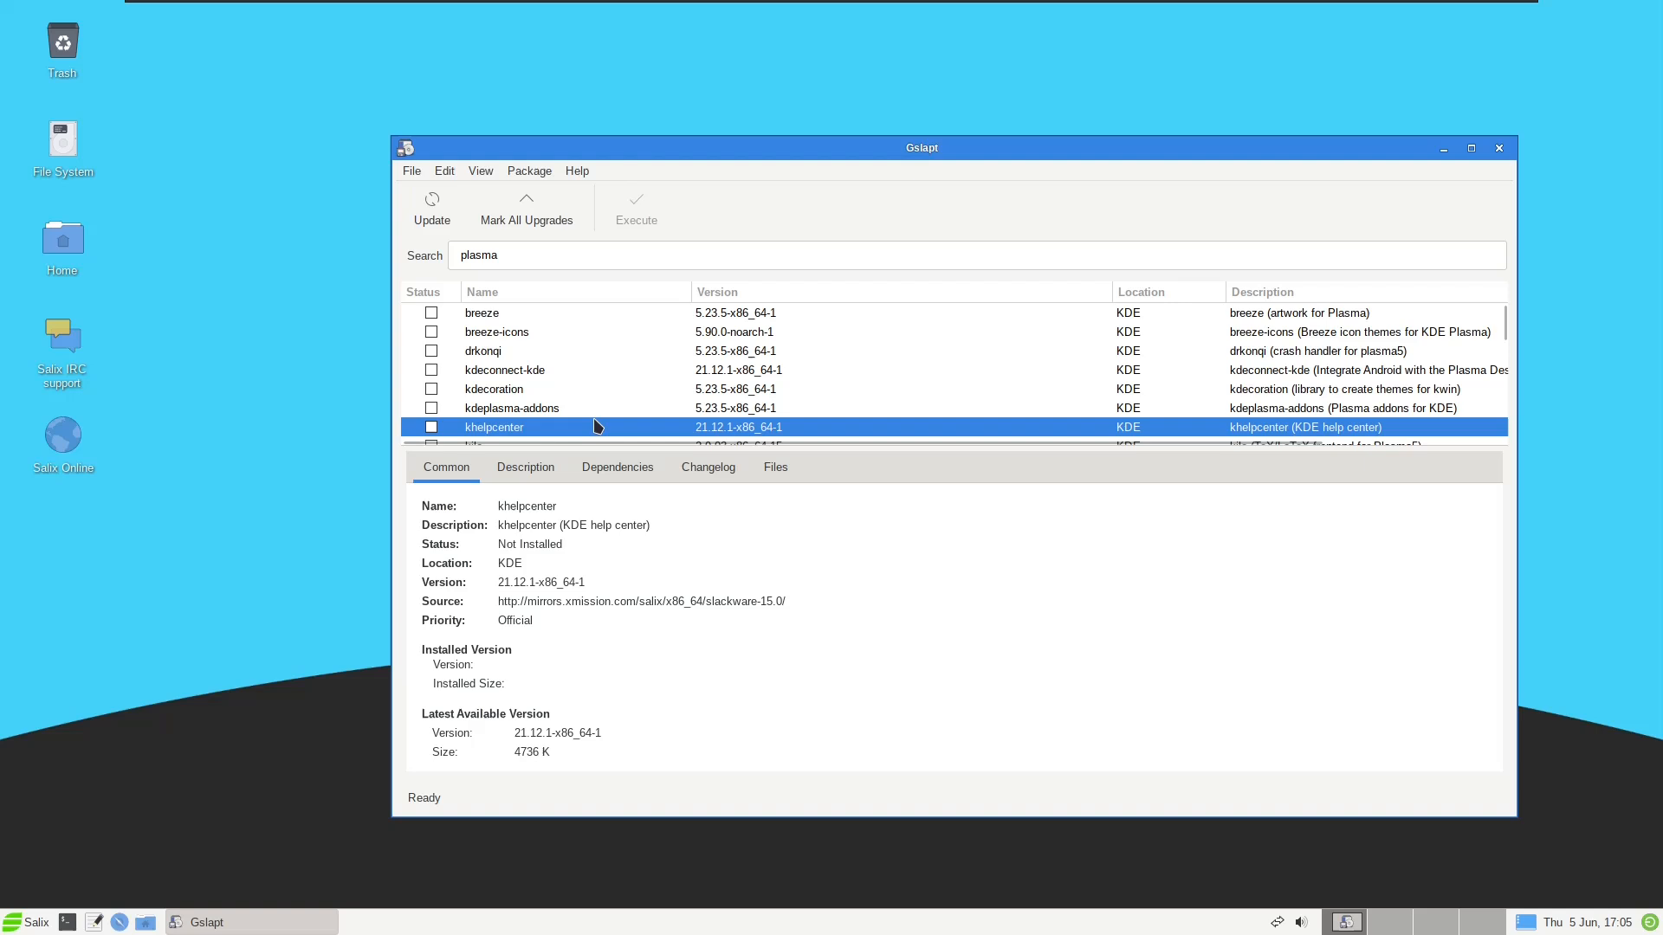
scroll(640, 398, "down", 1)
left_click(1470, 150)
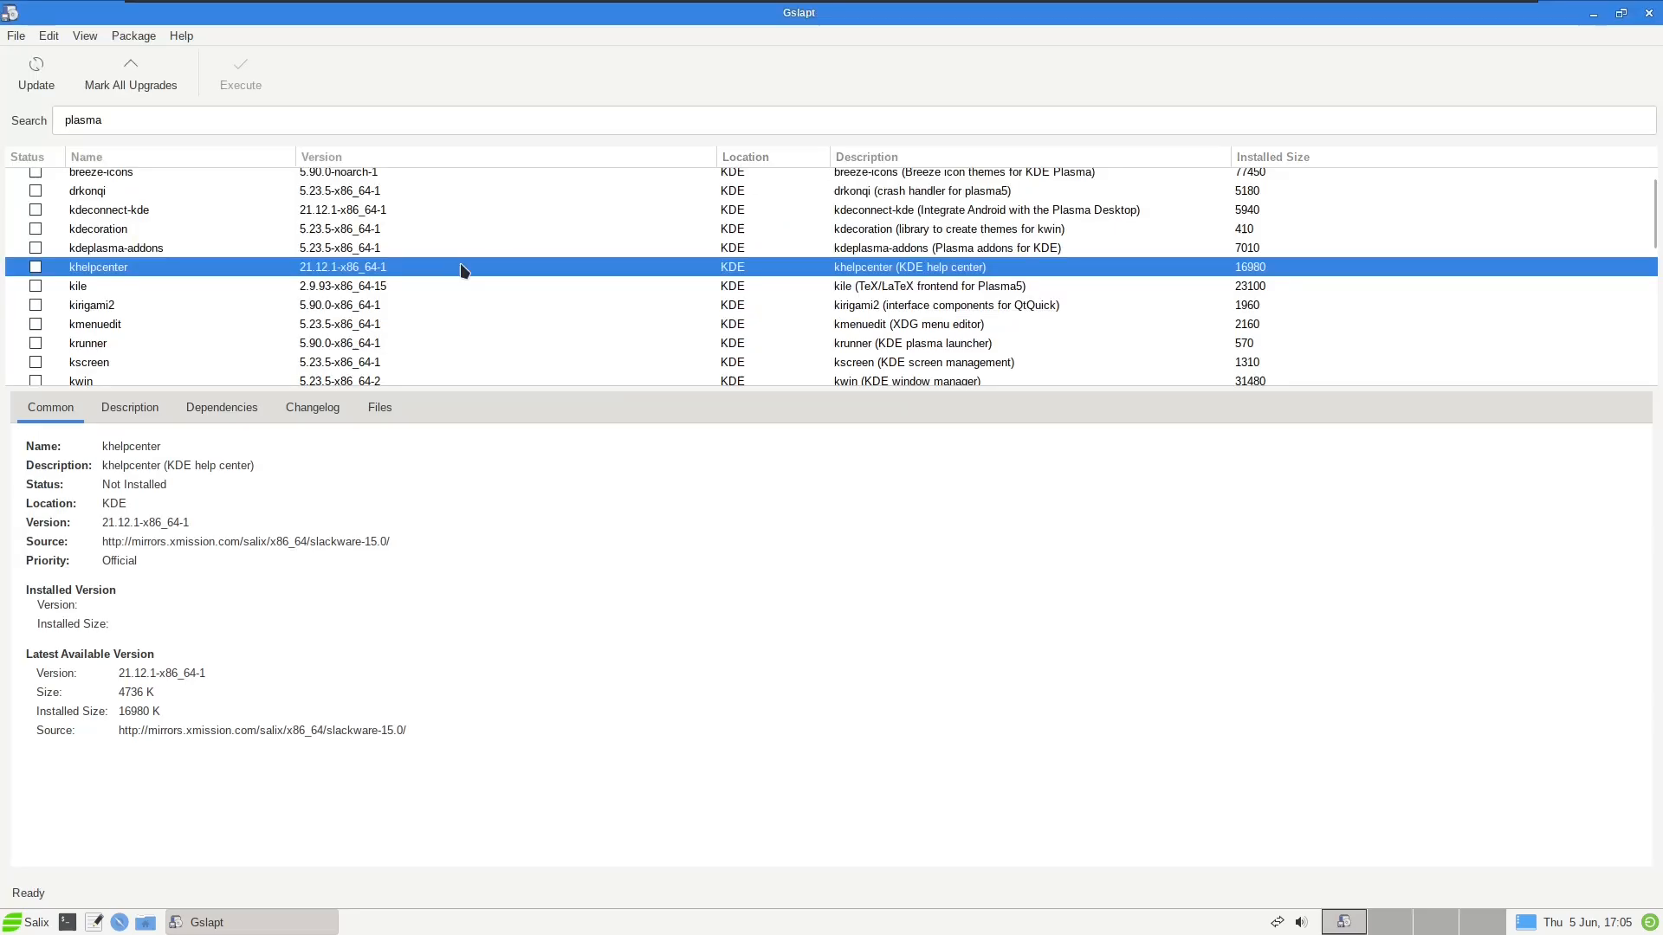
scroll(195, 333, "down", 3)
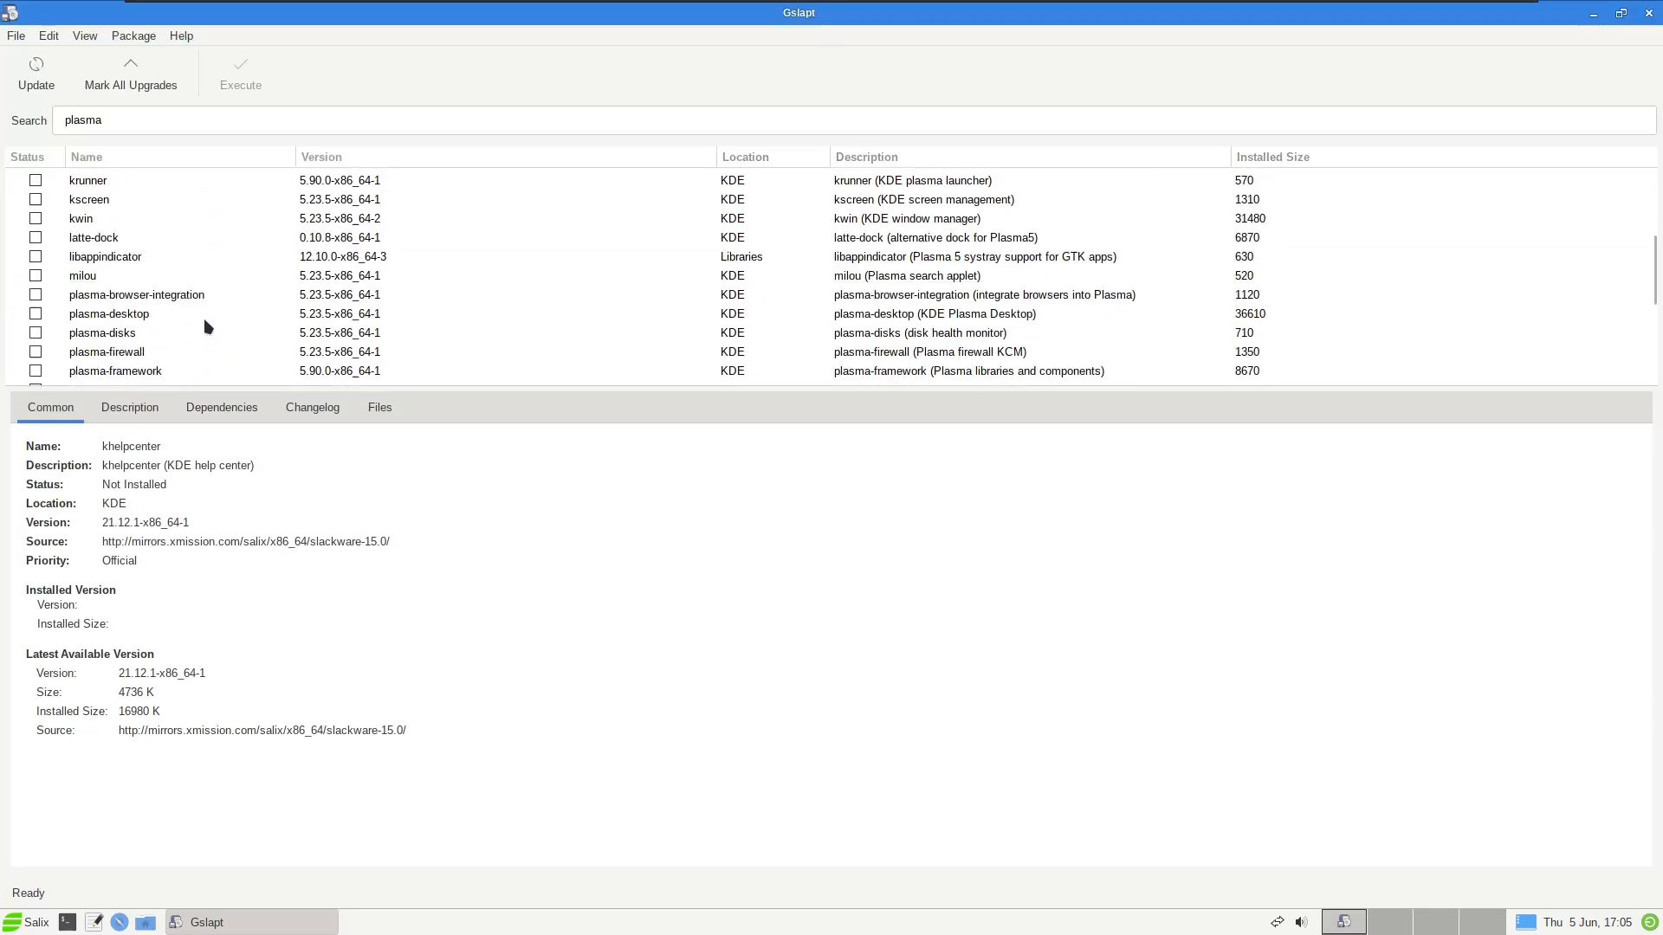
left_click(102, 315)
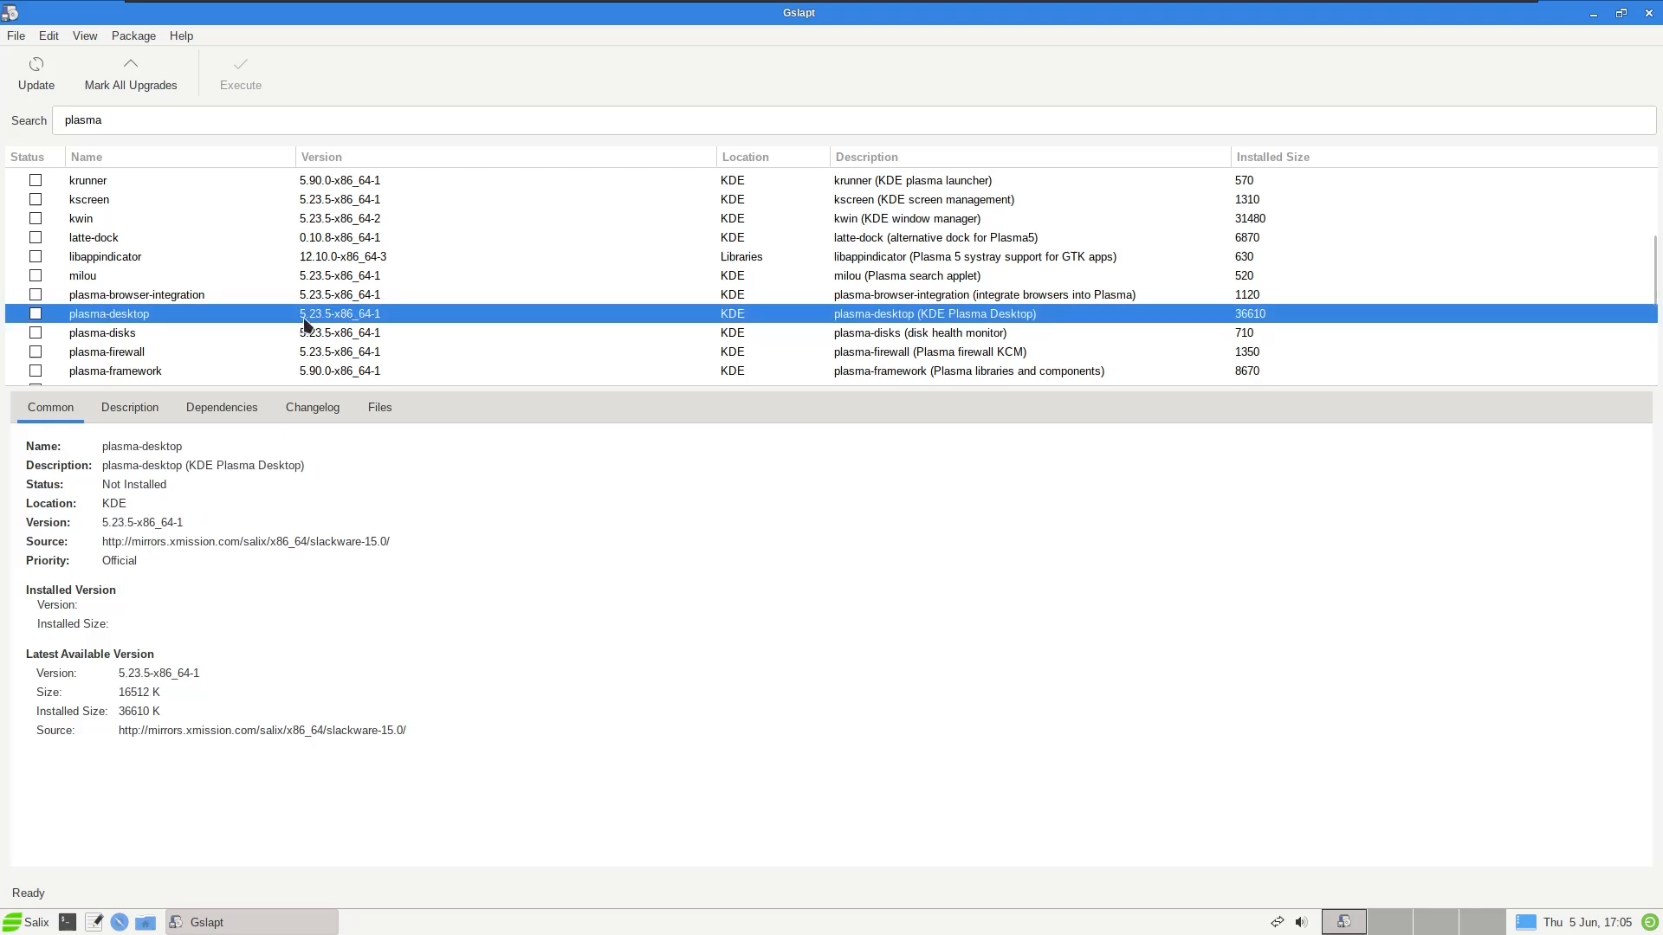
left_click(109, 121)
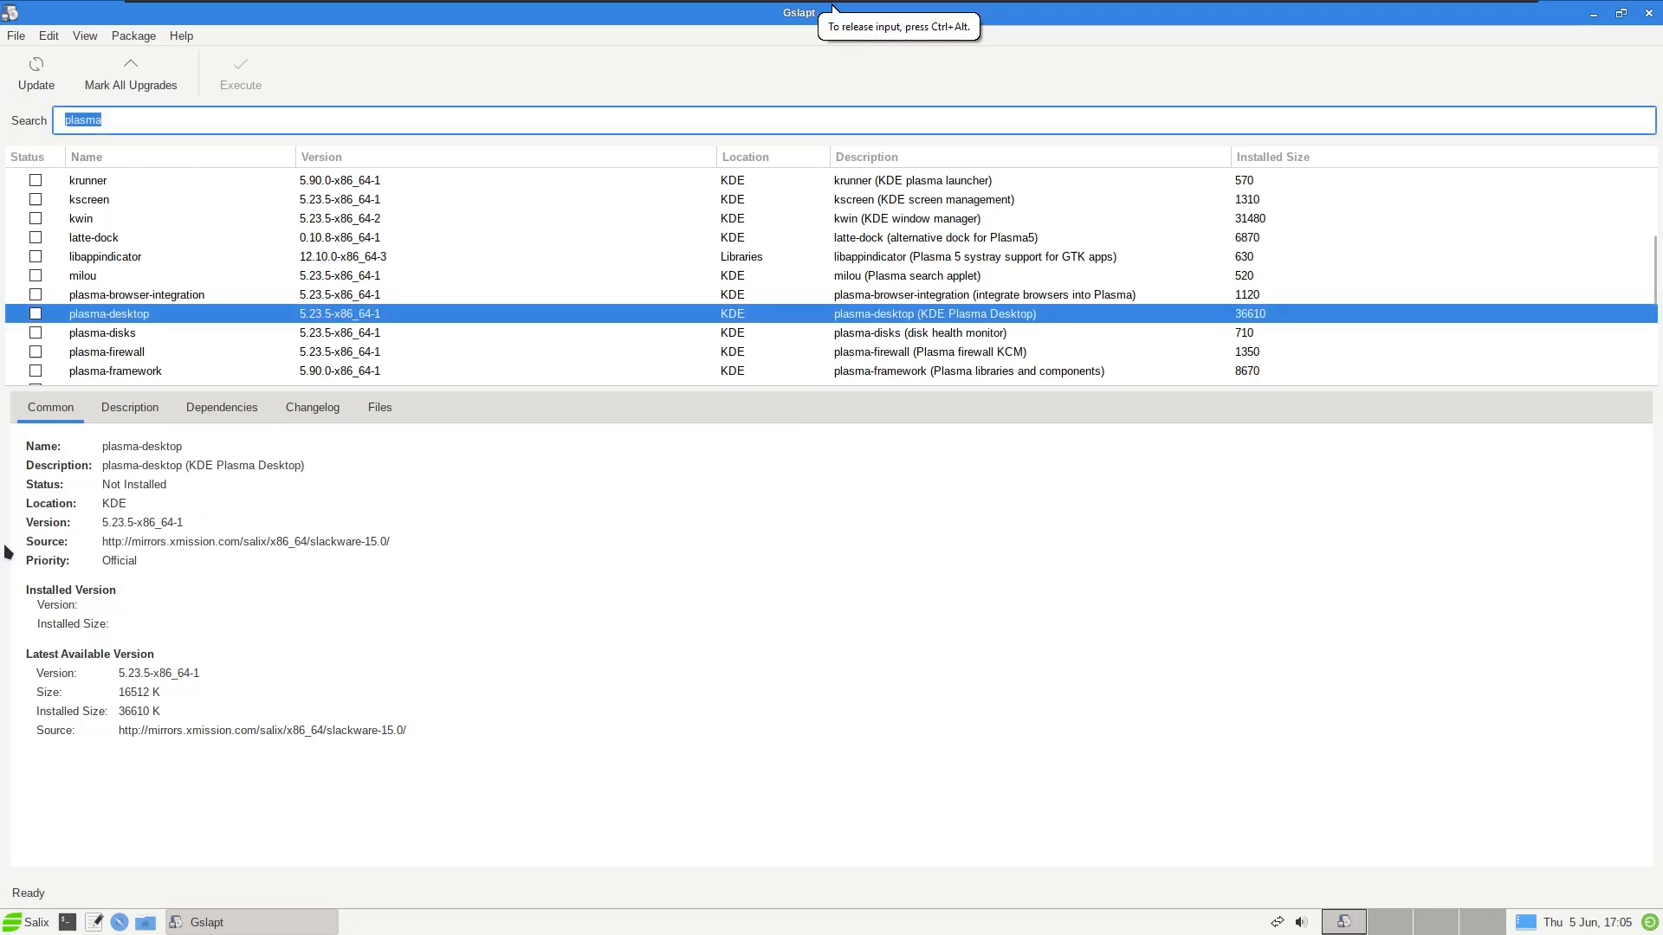
Step: Search 'gnom', view gnome-desktop 41.1 details (Not Installed), then close Gslapt
type("gnome")
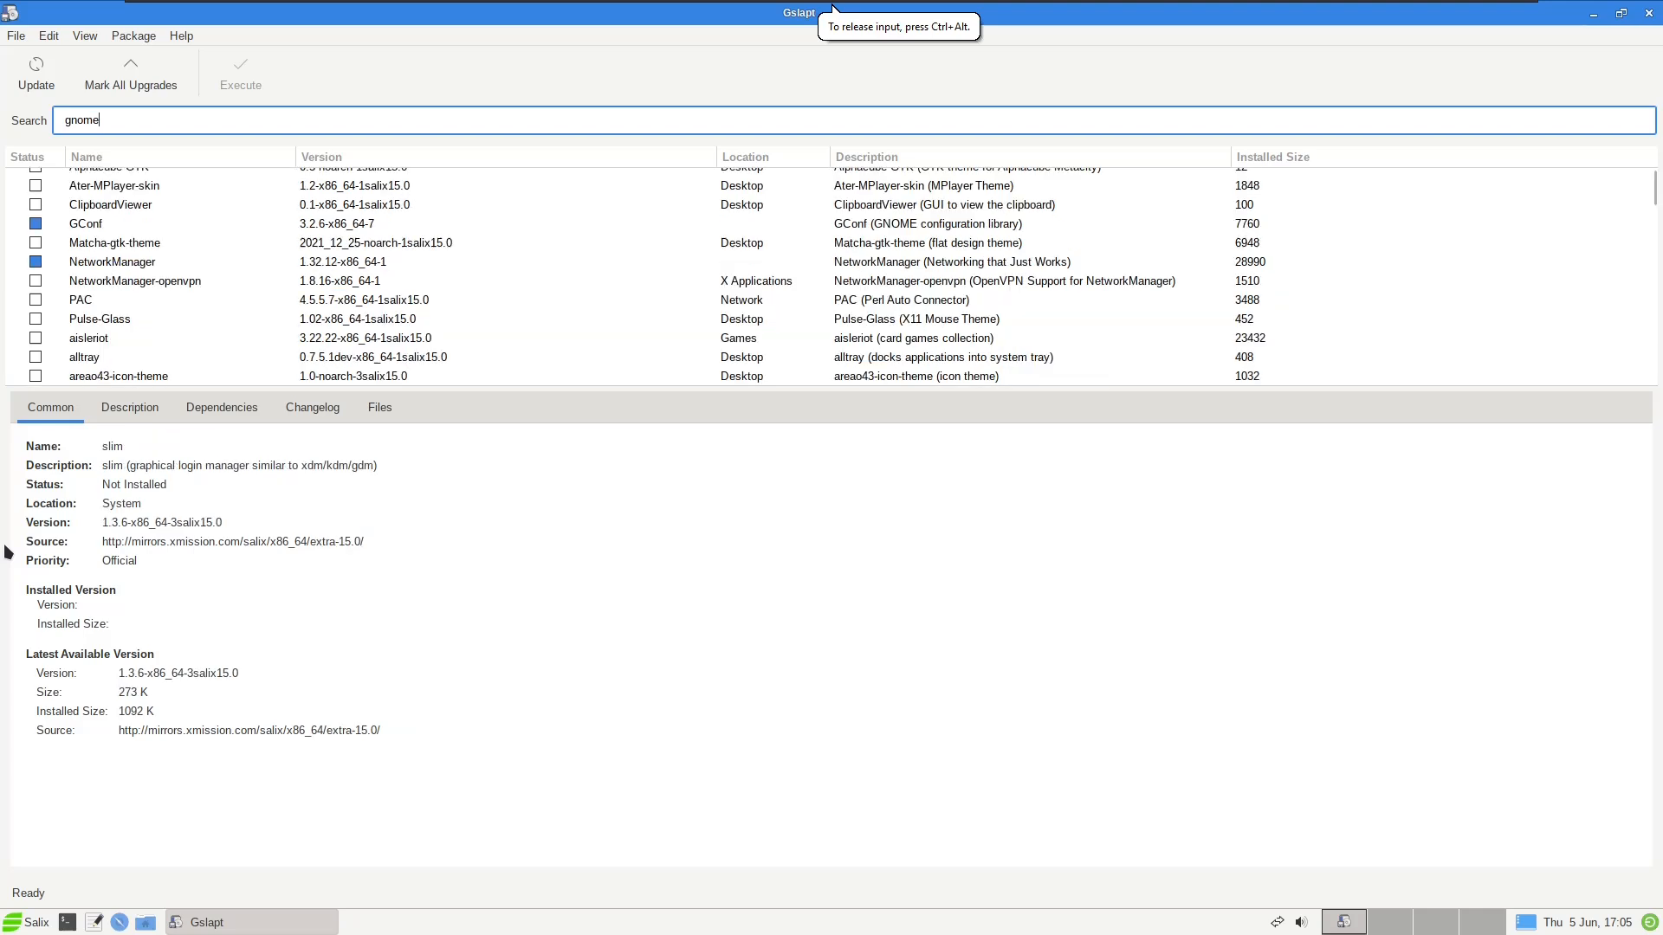
scroll(183, 314, "down", 10)
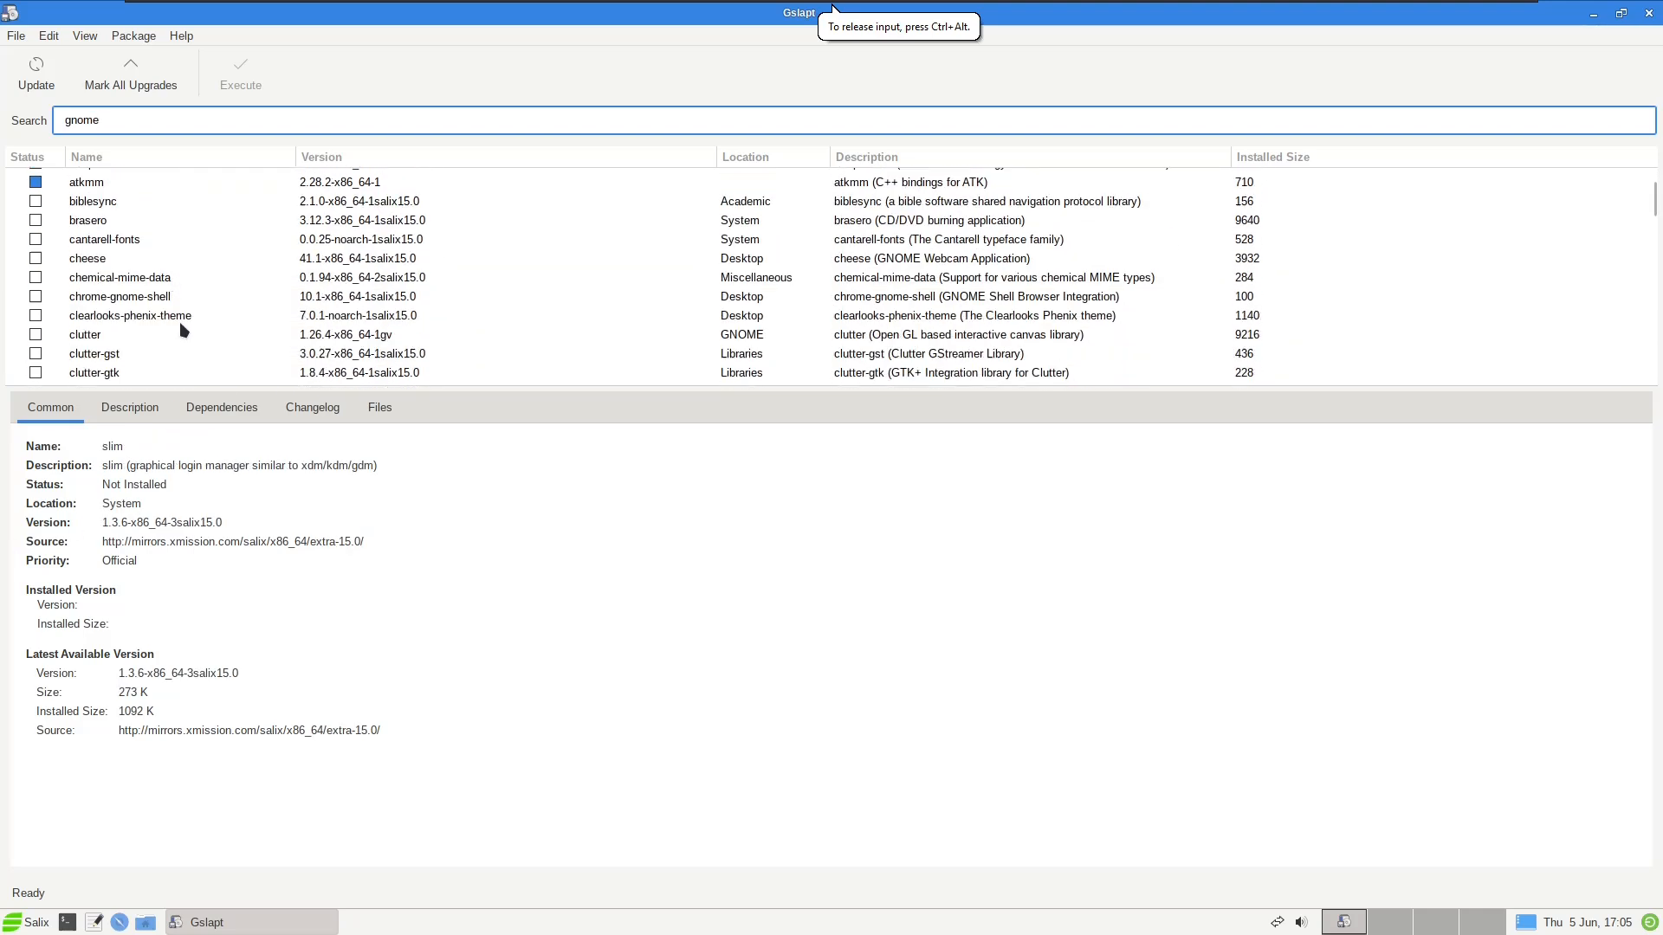
scroll(188, 312, "down", 4)
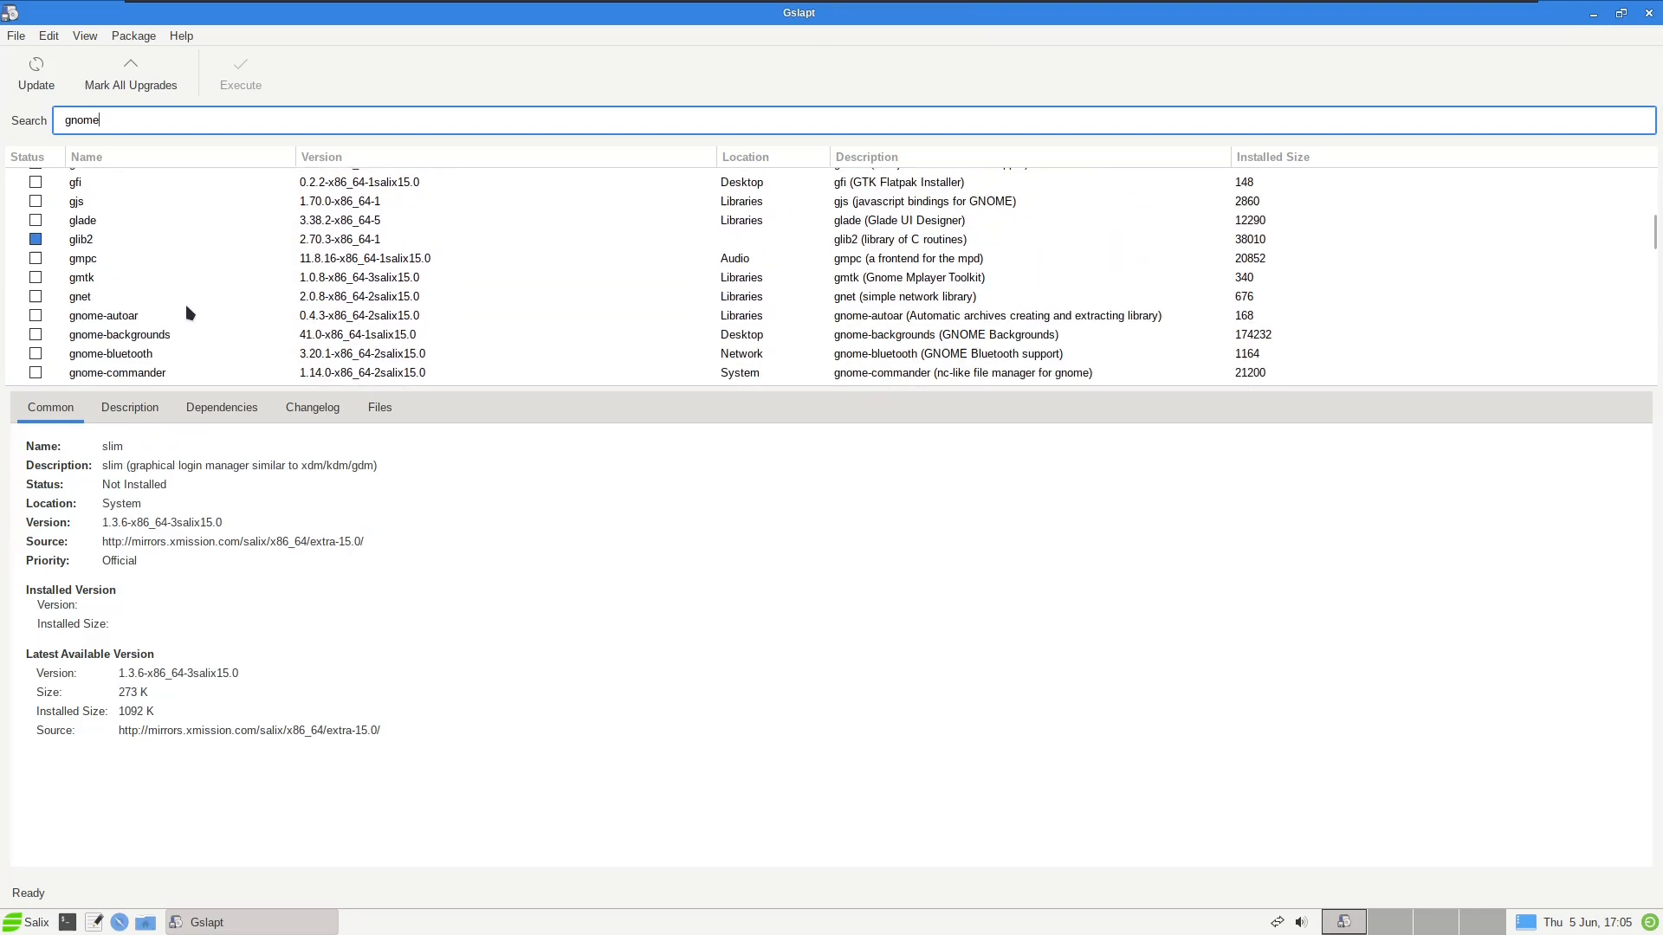
scroll(189, 303, "down", 2)
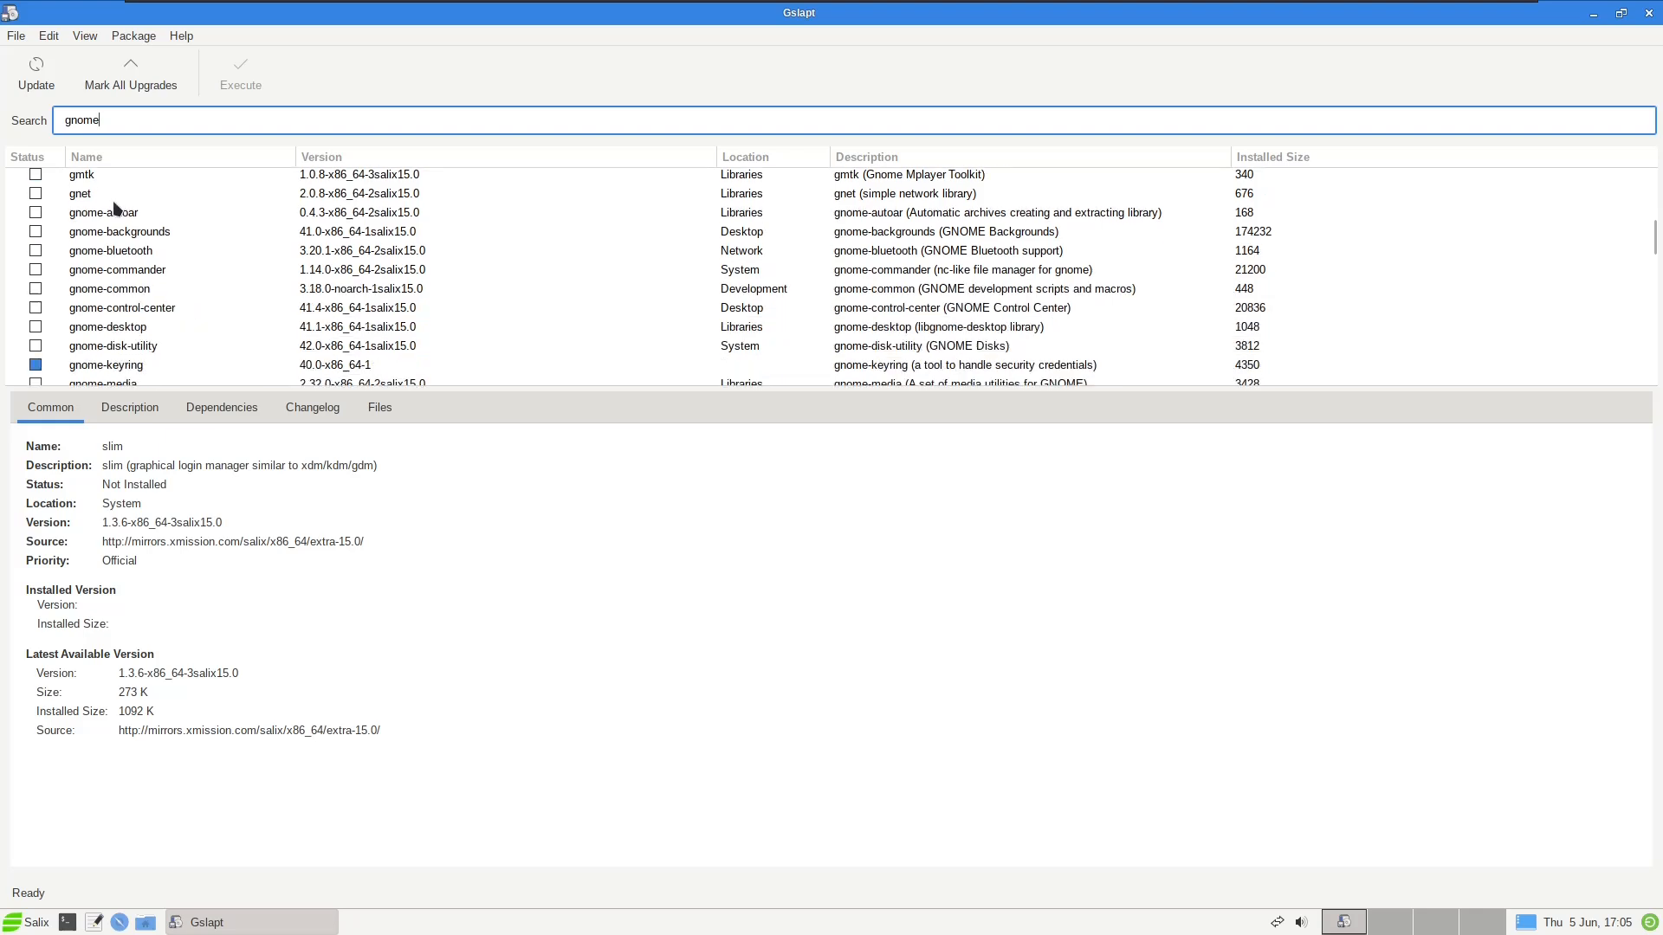
left_click(132, 330)
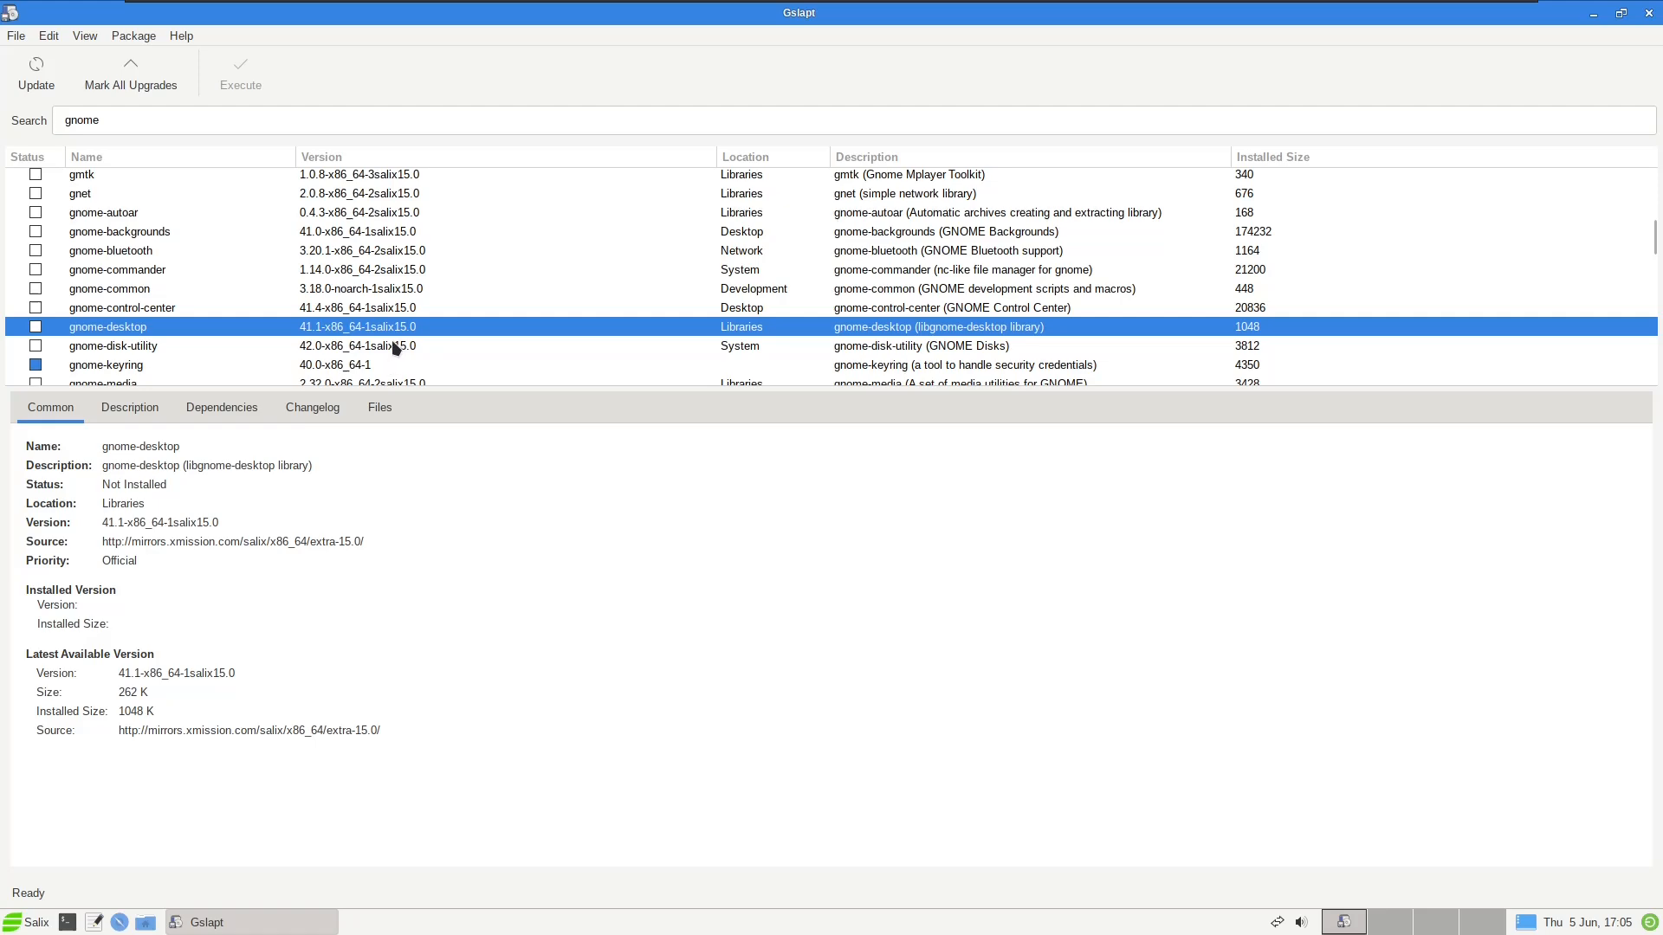
scroll(607, 342, "down", 2)
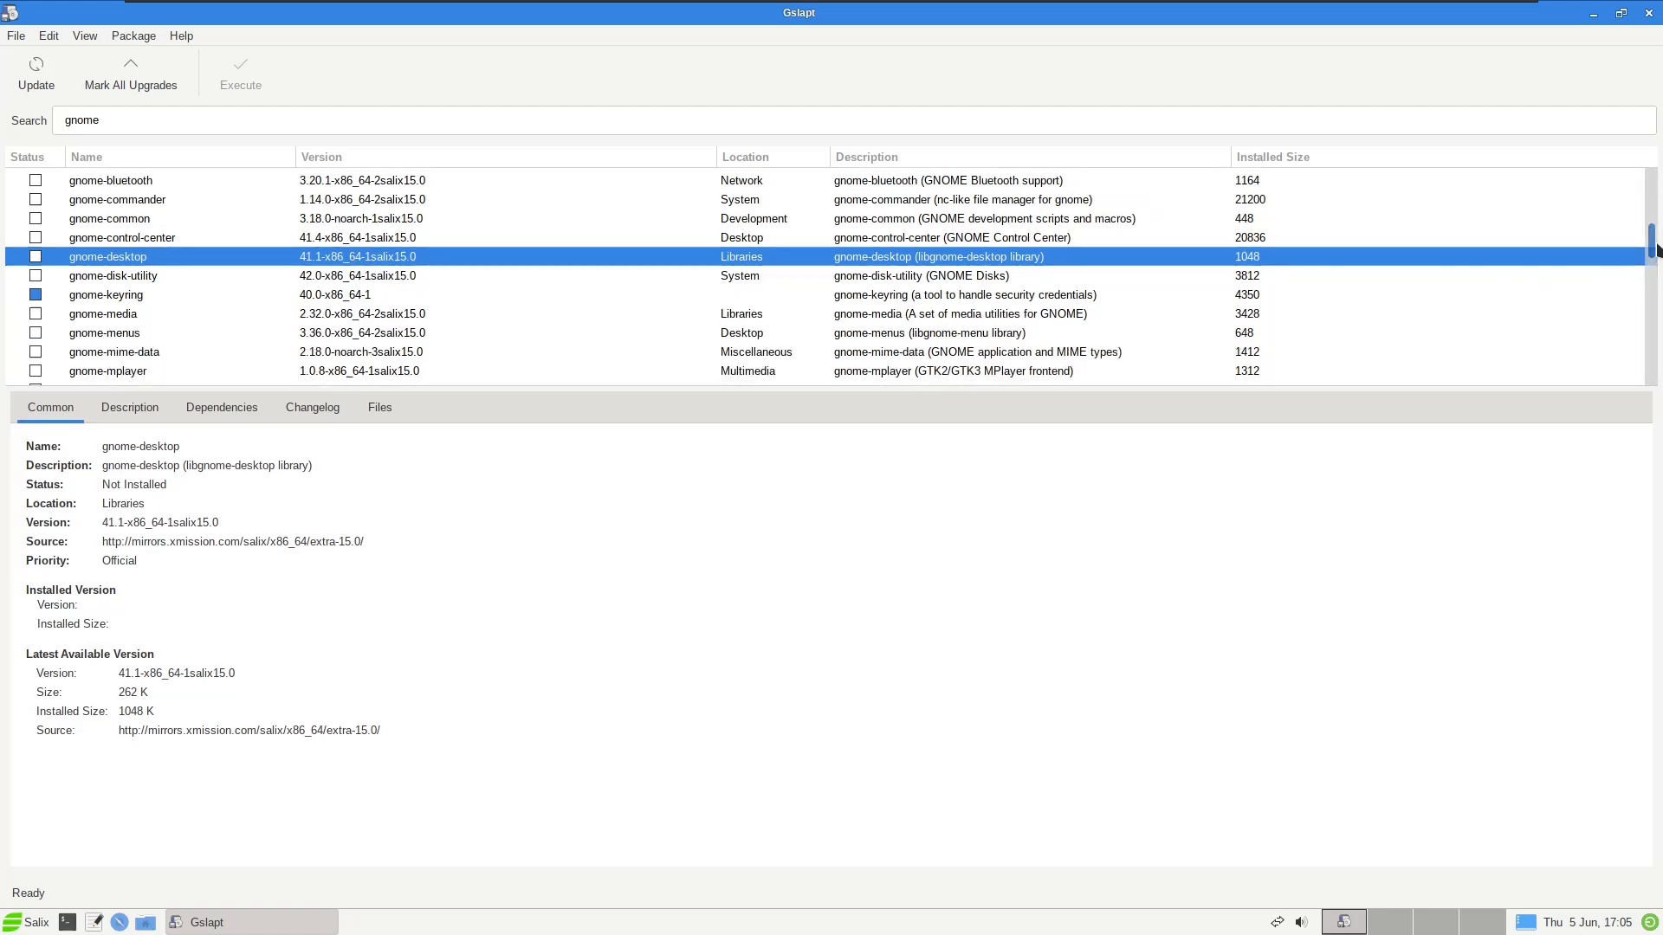
left_click_drag(1654, 248, 1651, 315)
left_click(1651, 15)
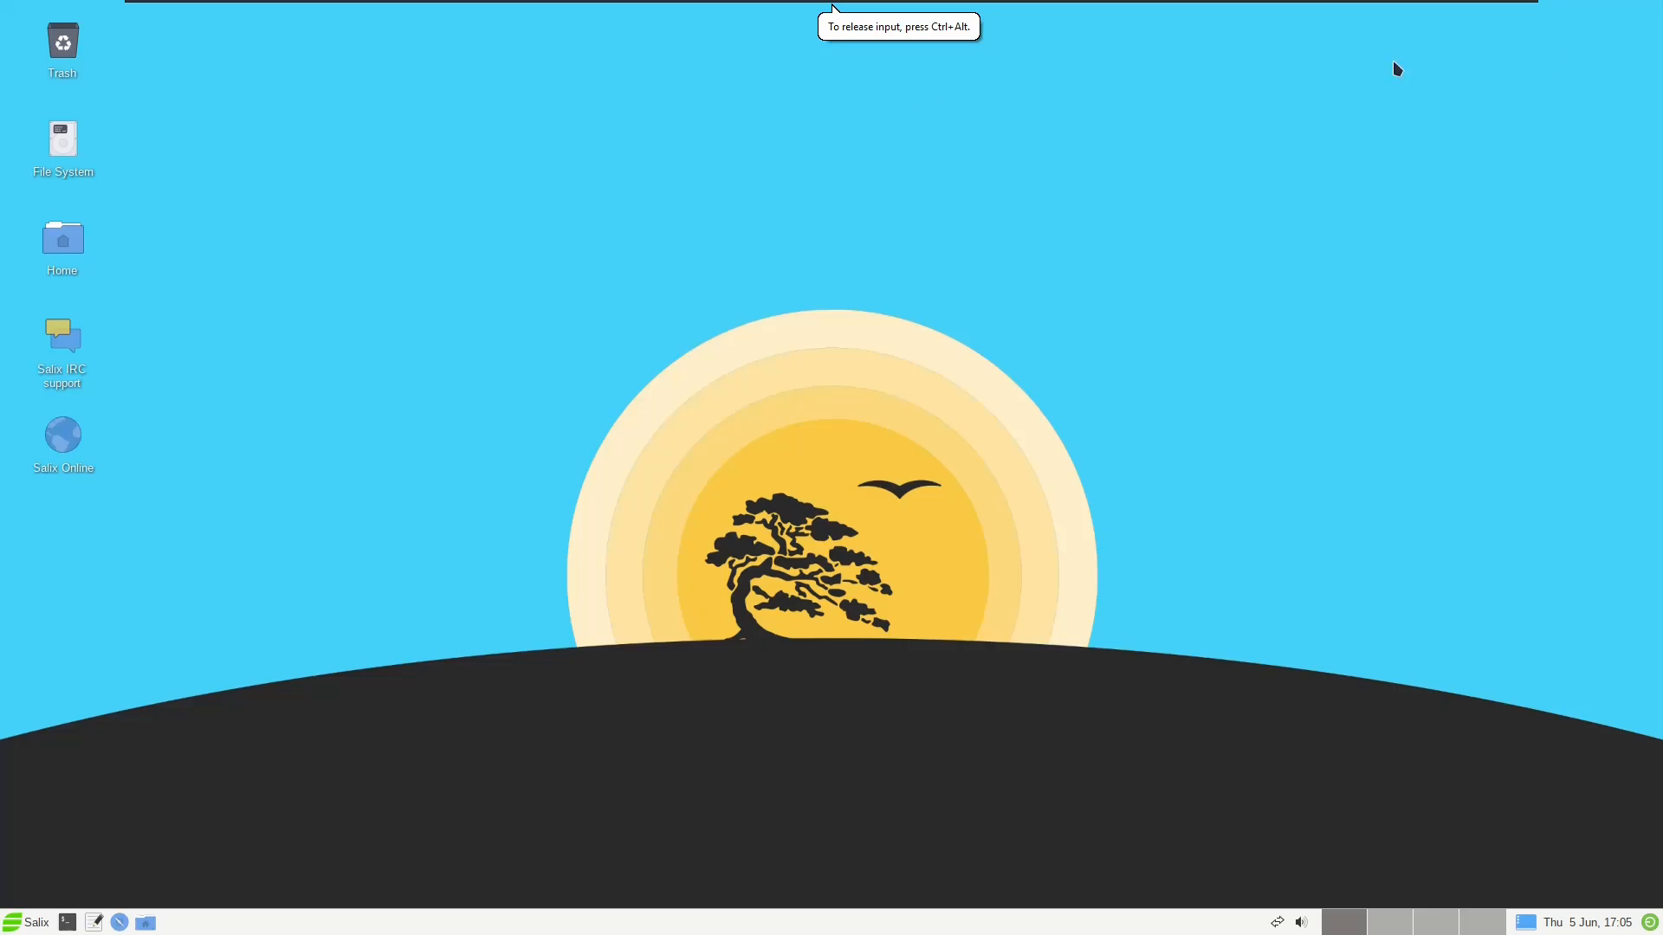
left_click(33, 924)
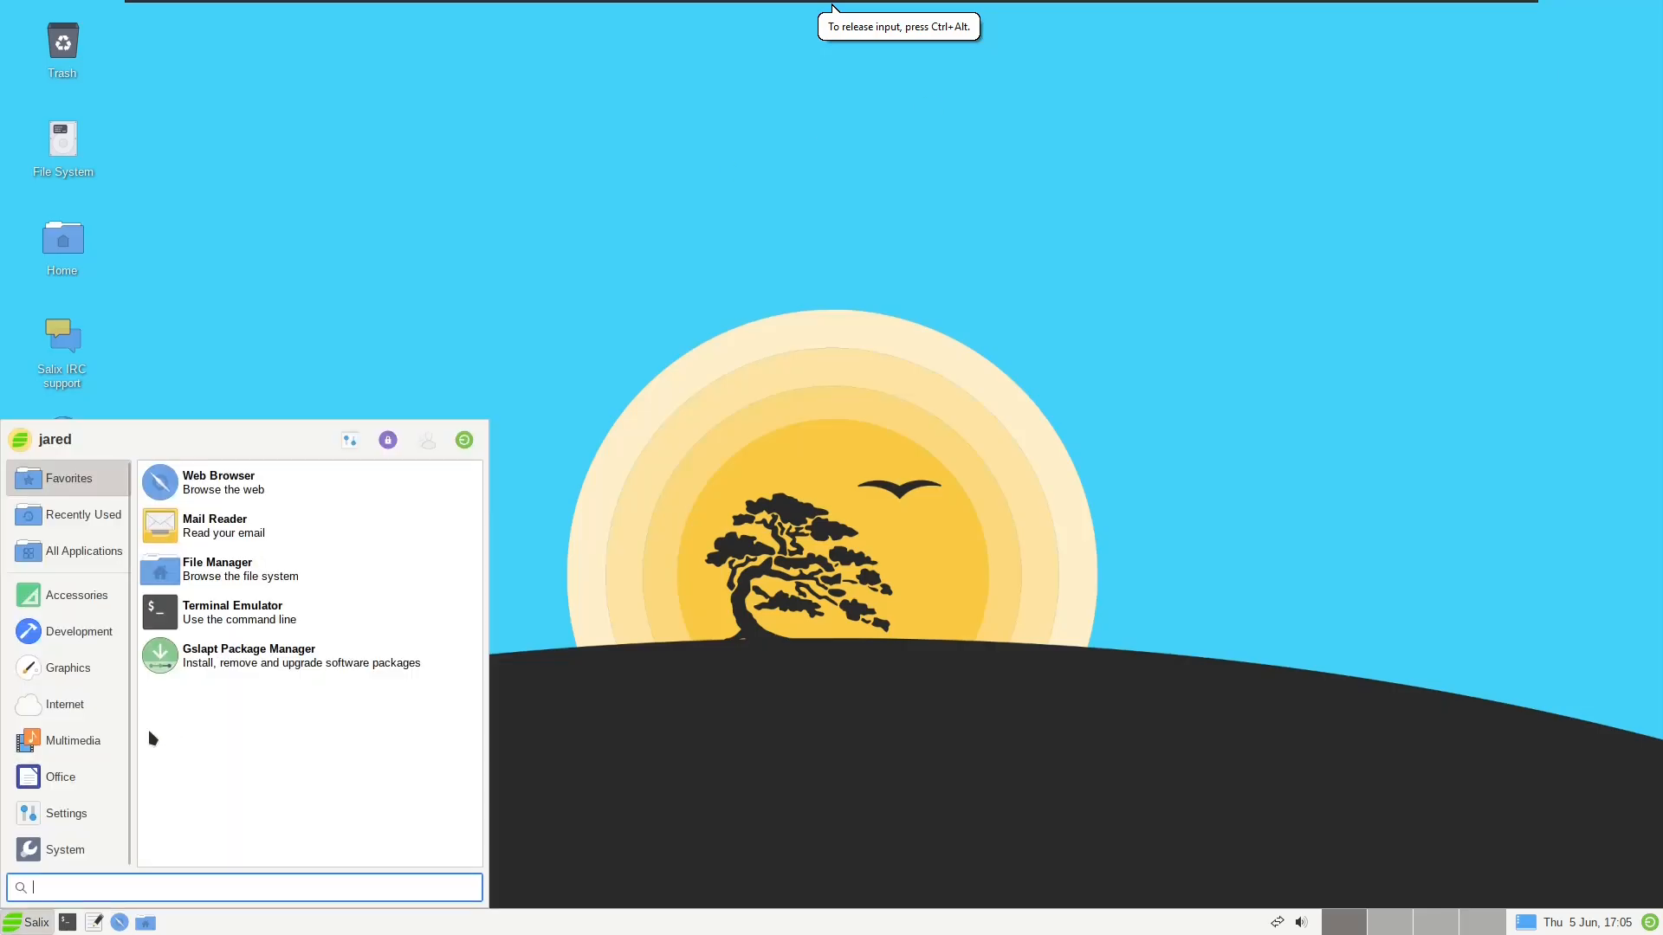
left_click(29, 849)
scroll(375, 594, "down", 5)
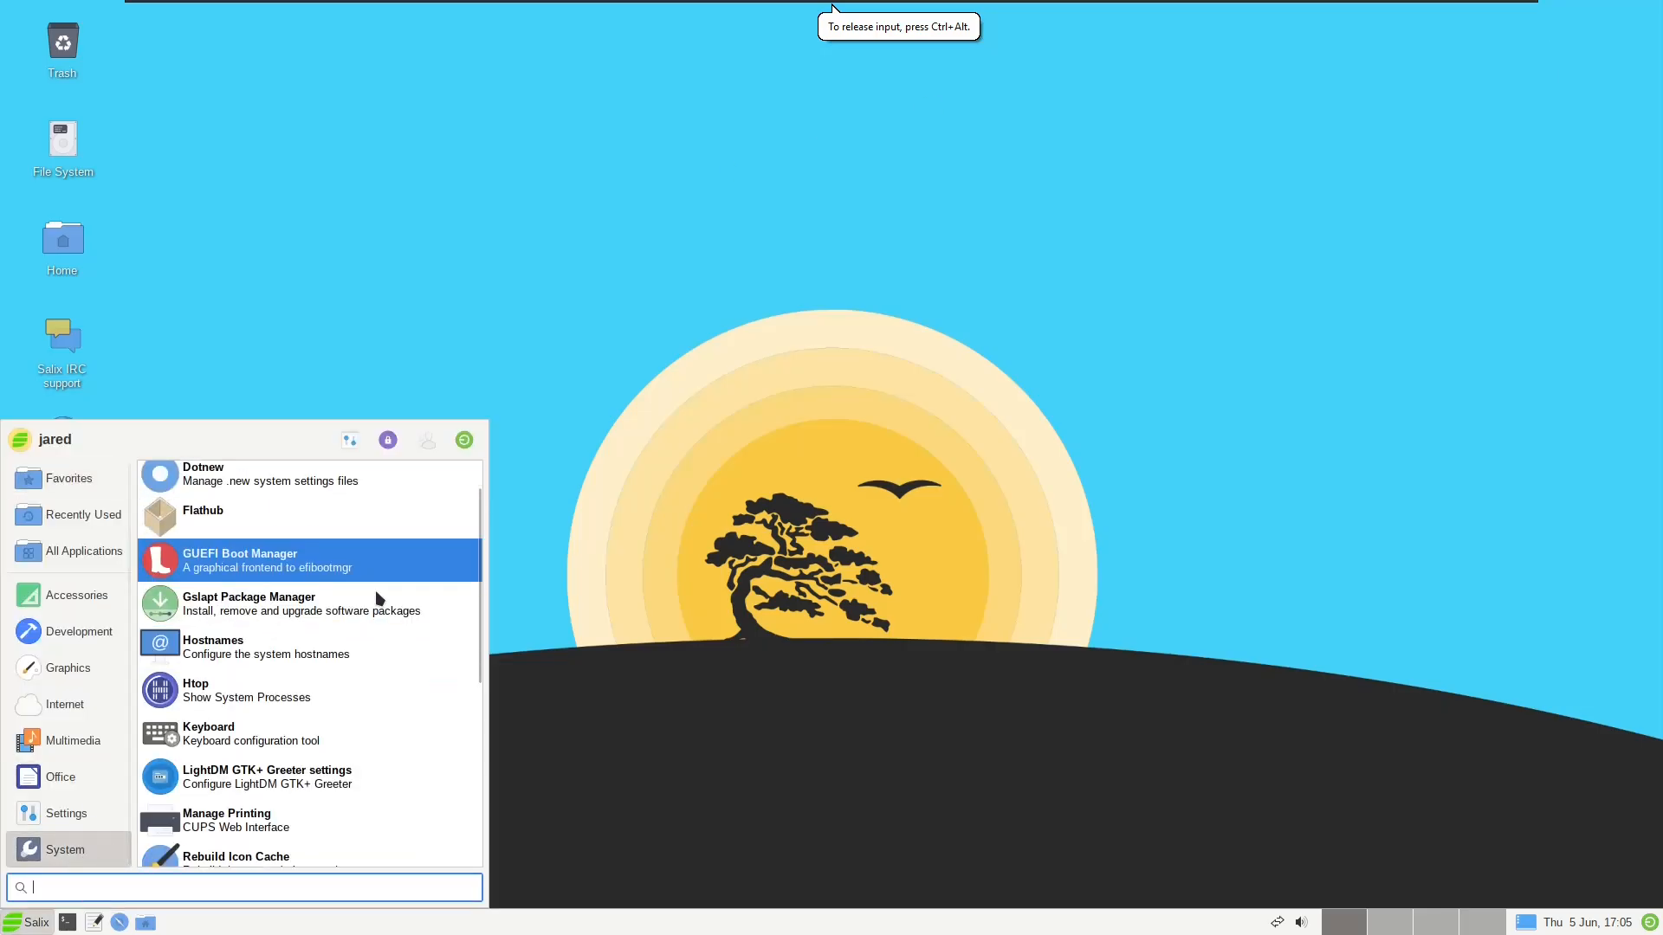
scroll(356, 630, "up", 5)
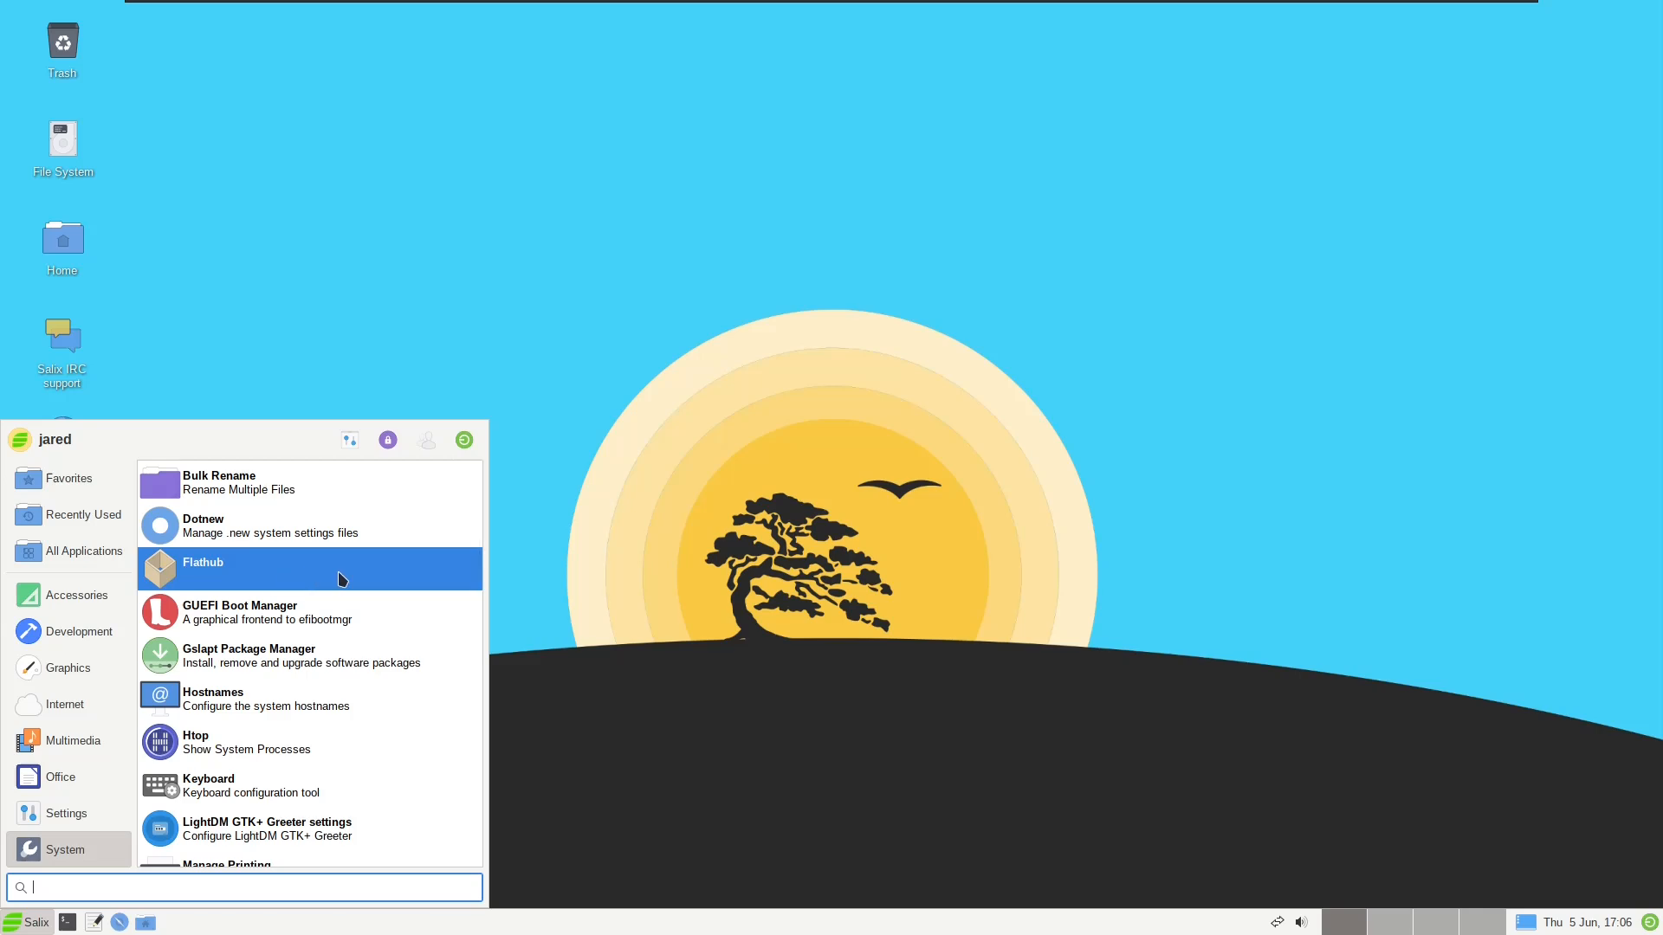
scroll(339, 577, "down", 5)
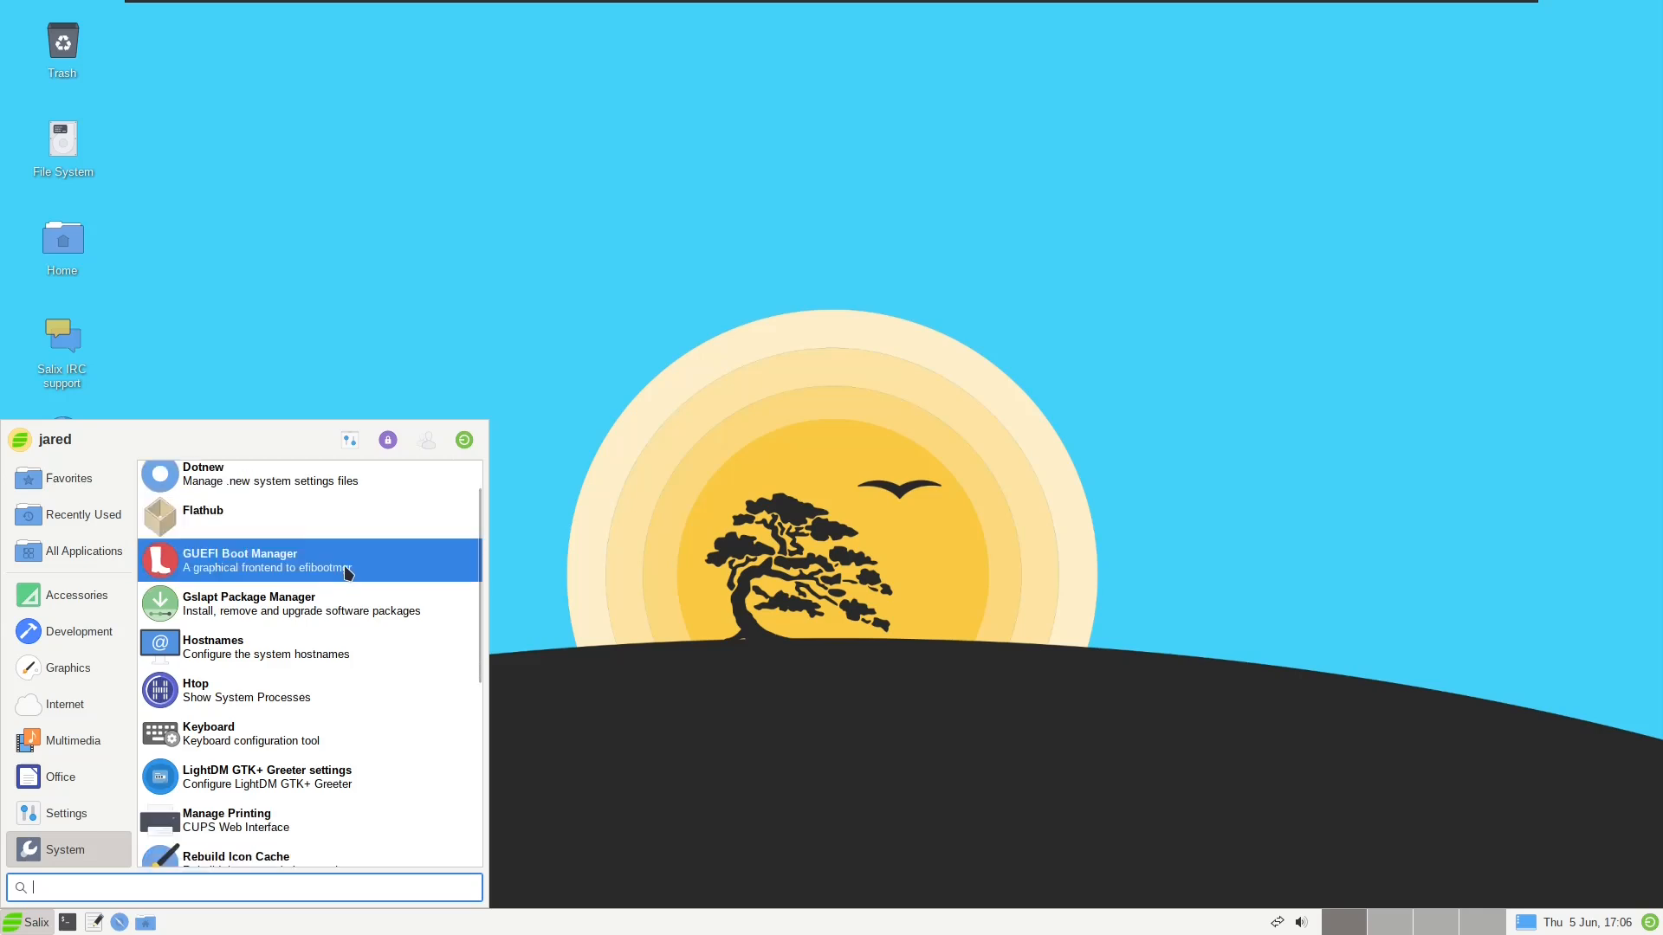
scroll(350, 580, "down", 2)
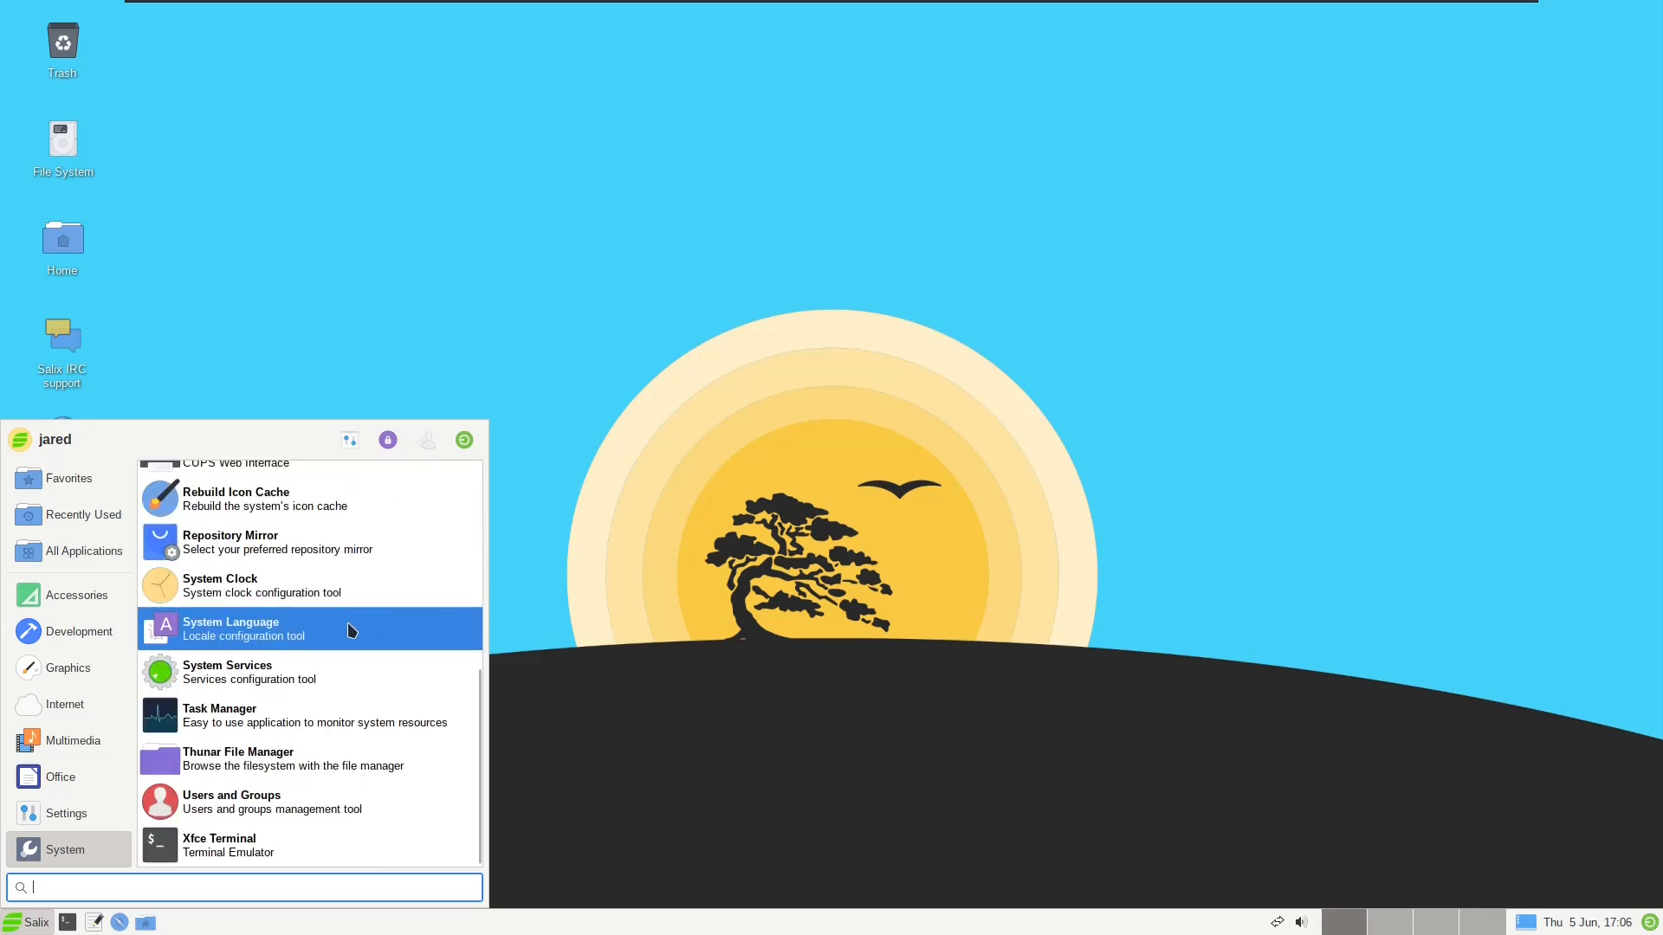
scroll(346, 676, "up", 7)
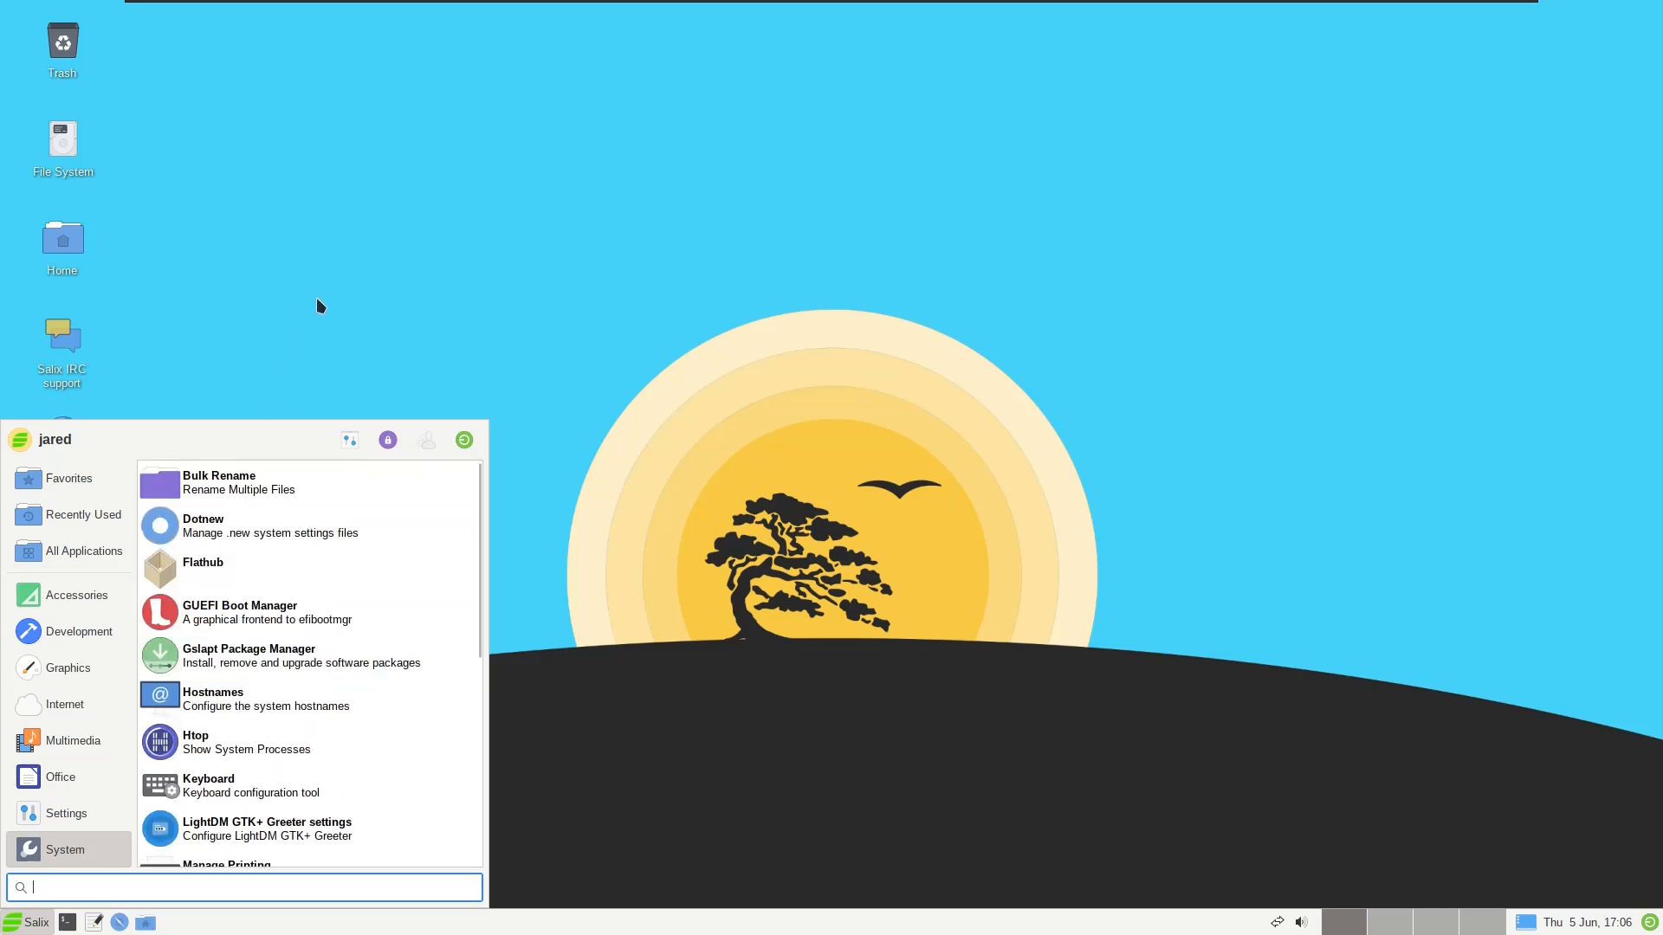
left_click(340, 292)
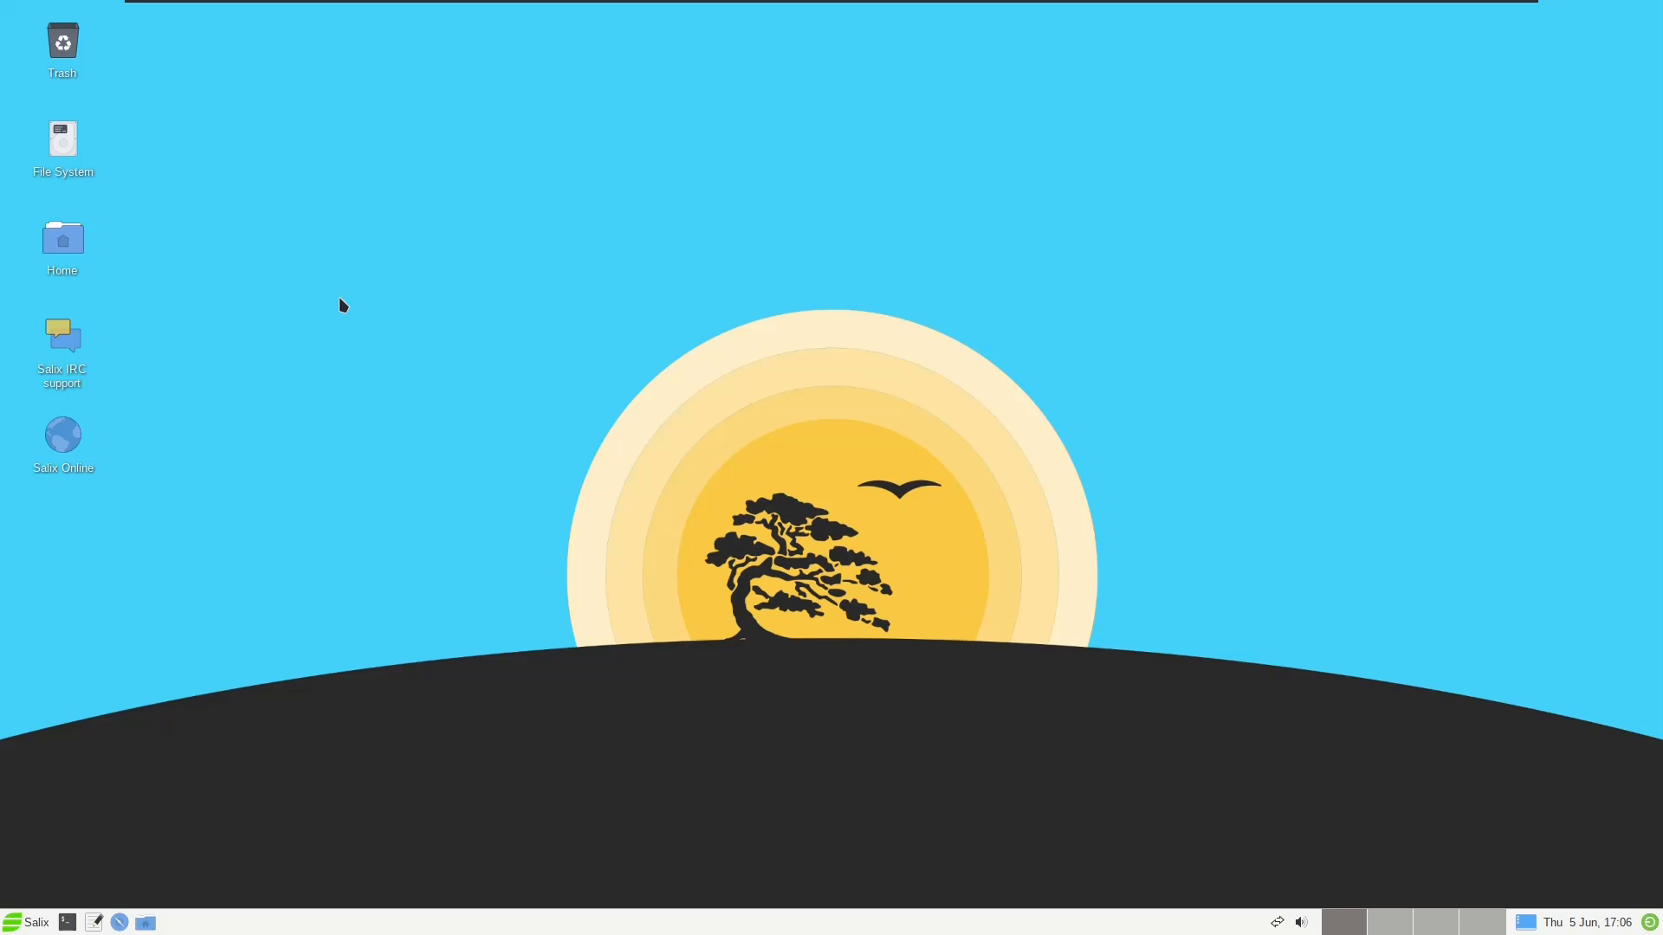